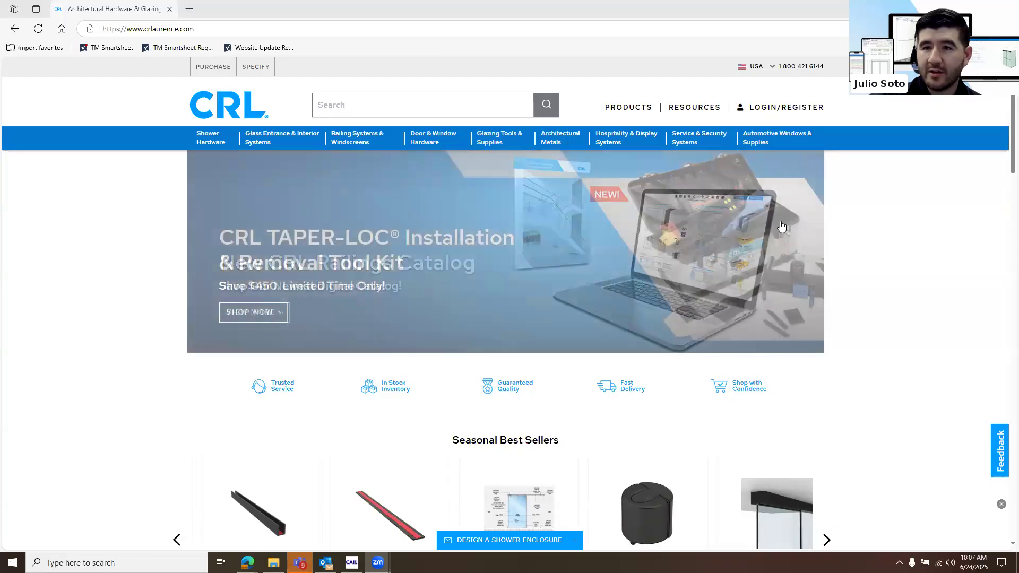
# Open the Glass Entrances & Partitions Online page on the CRL website and log in to its web version with the saved credentials
pyautogui.click(687, 109)
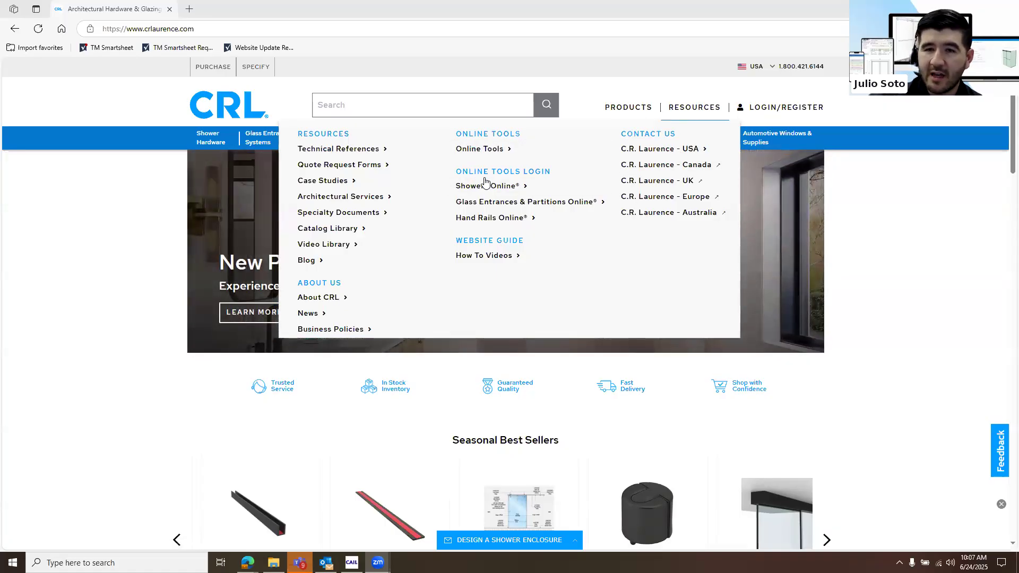
pyautogui.click(501, 203)
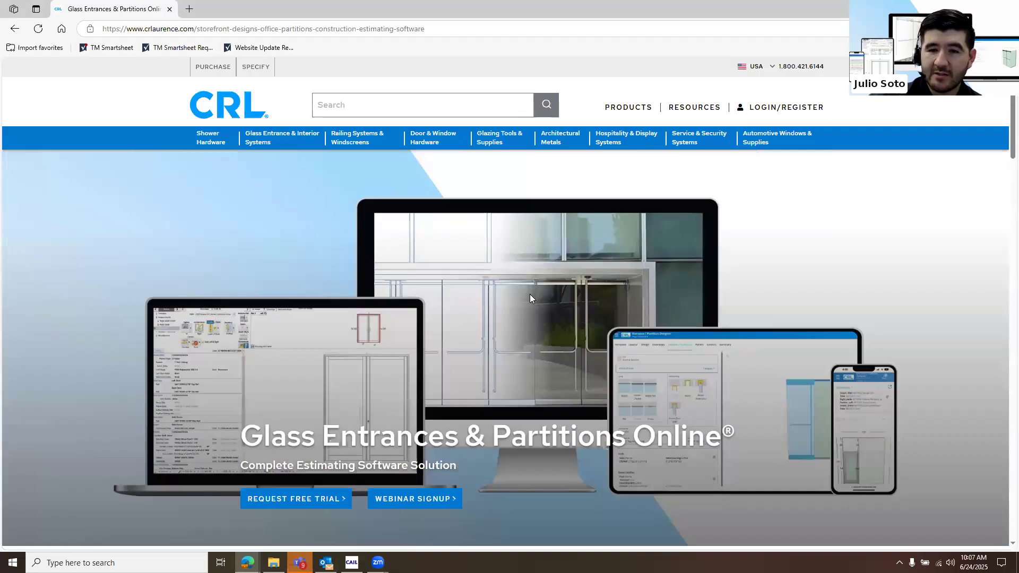
pyautogui.scroll(-1, 530, 298)
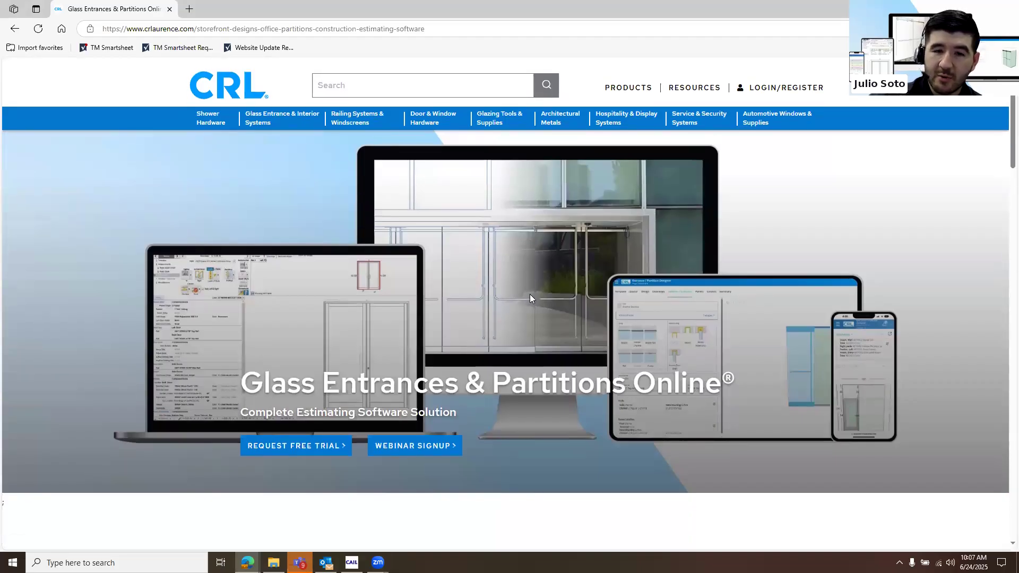
pyautogui.scroll(-2, 525, 315)
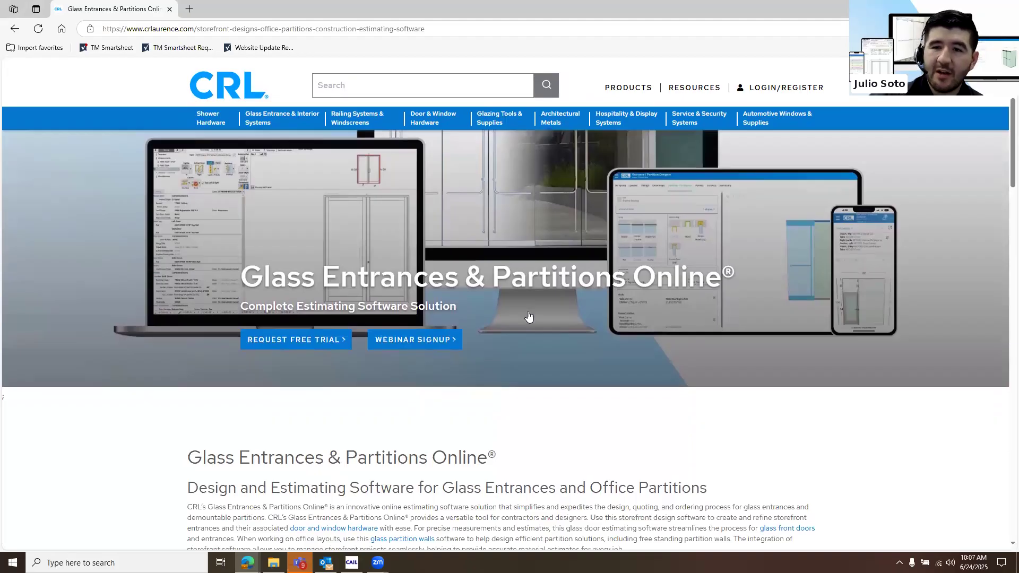
pyautogui.scroll(-8, 527, 311)
pyautogui.scroll(-3, 529, 316)
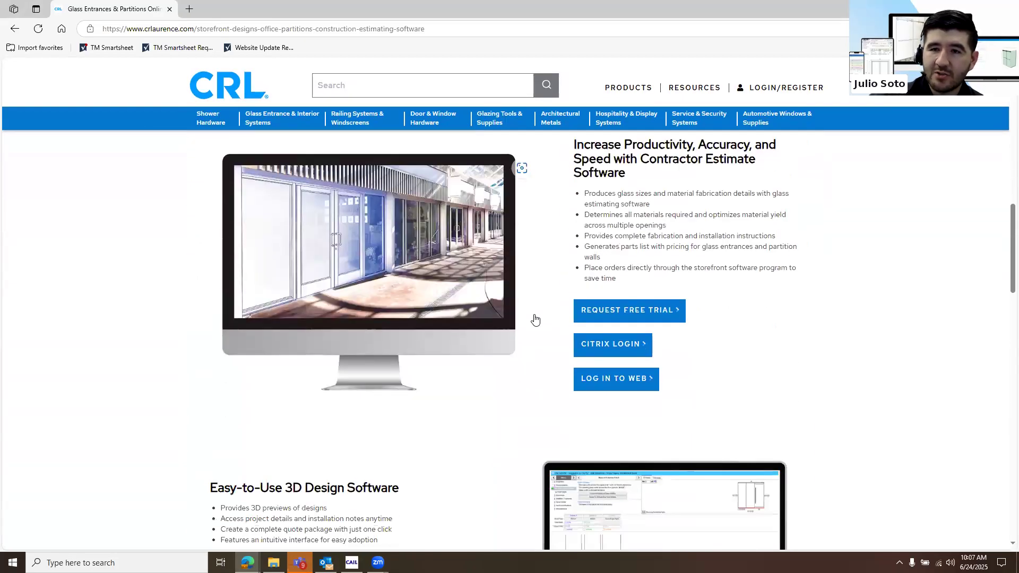
pyautogui.scroll(2, 537, 319)
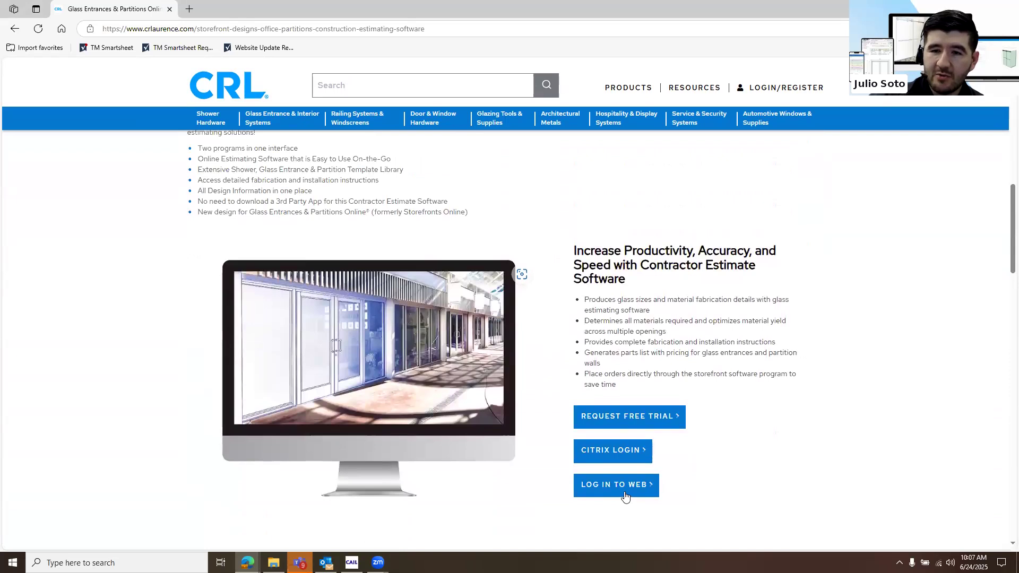
pyautogui.click(620, 488)
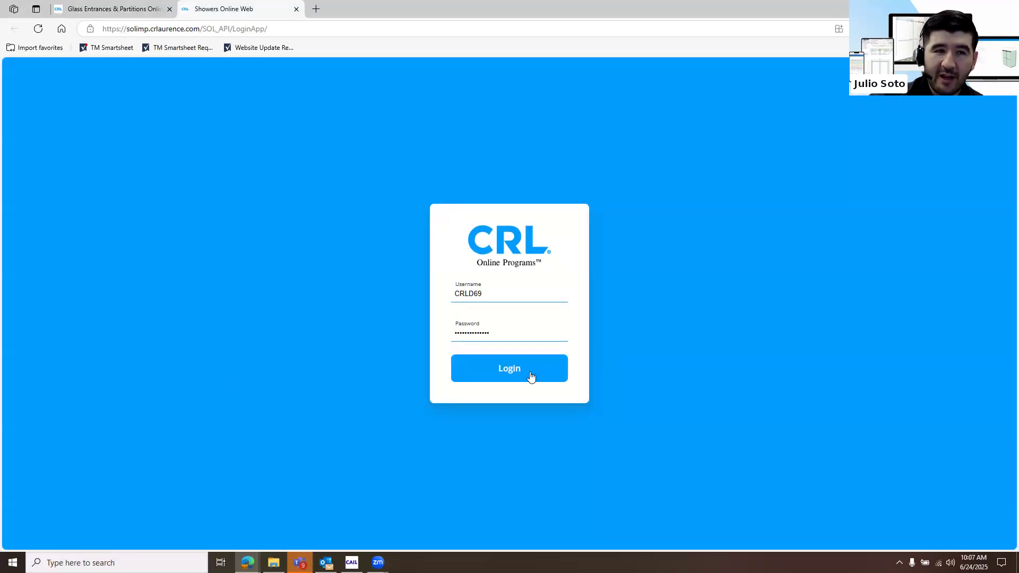
pyautogui.click(530, 377)
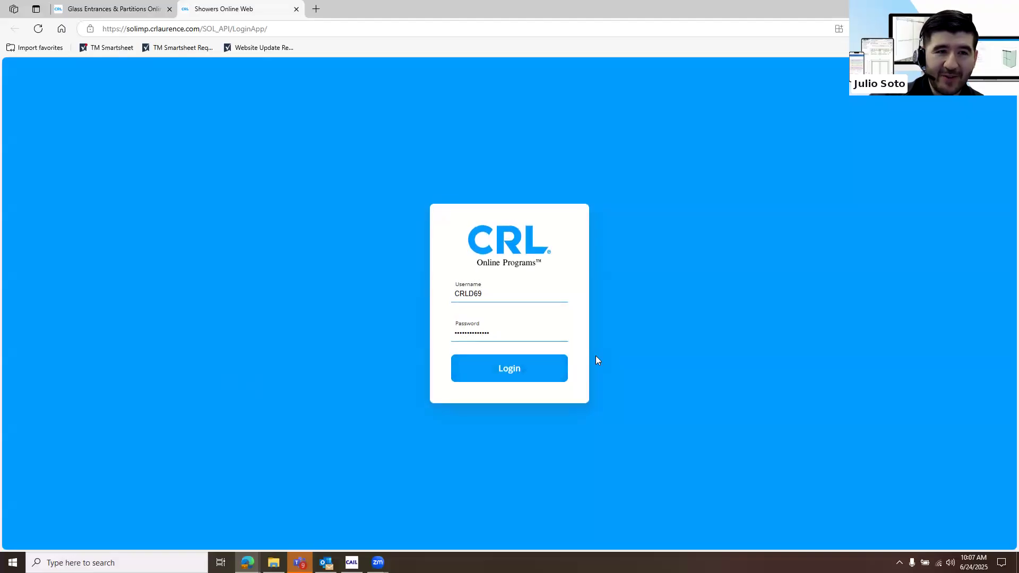
pyautogui.click(526, 370)
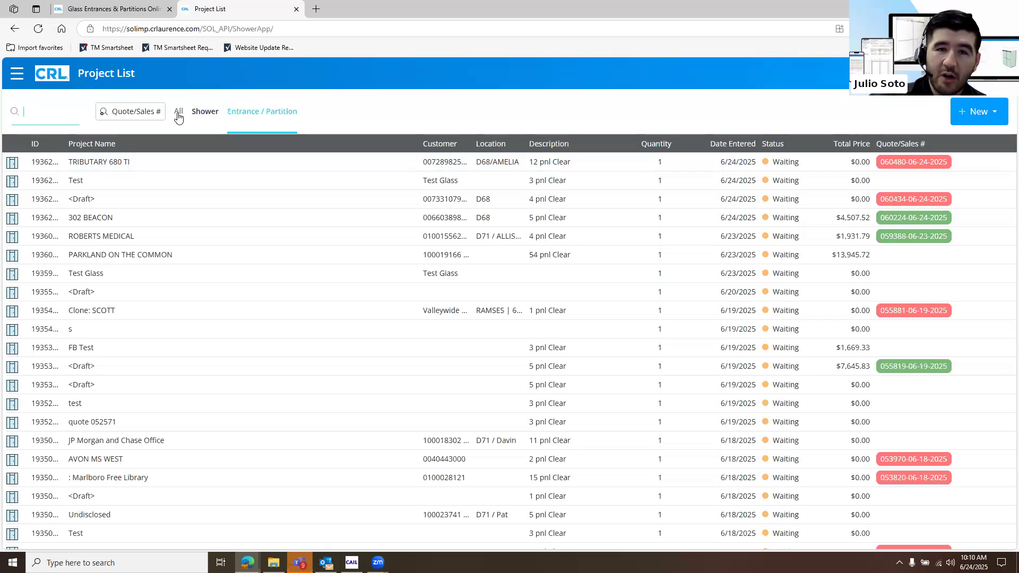
# Create a new entrance/partition project and name it Webinar 06-24-25
pyautogui.click(979, 112)
pyautogui.click(964, 161)
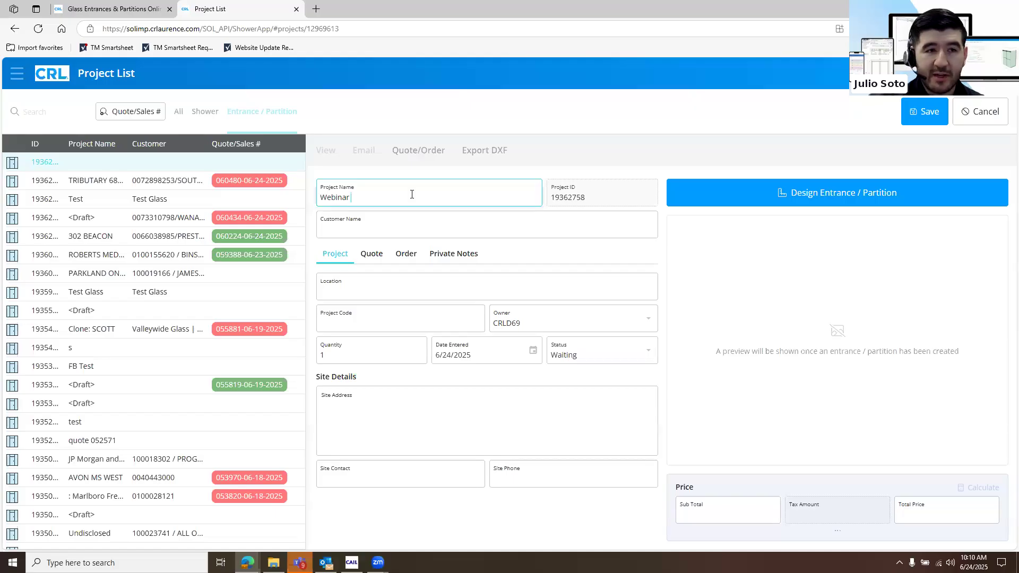
pyautogui.write('06-')
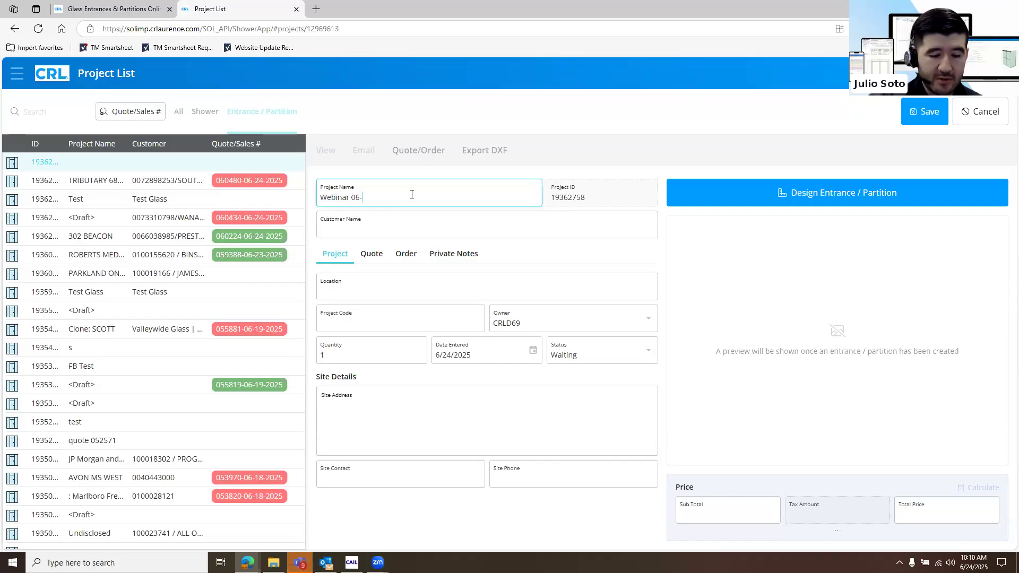
pyautogui.write('24-25')
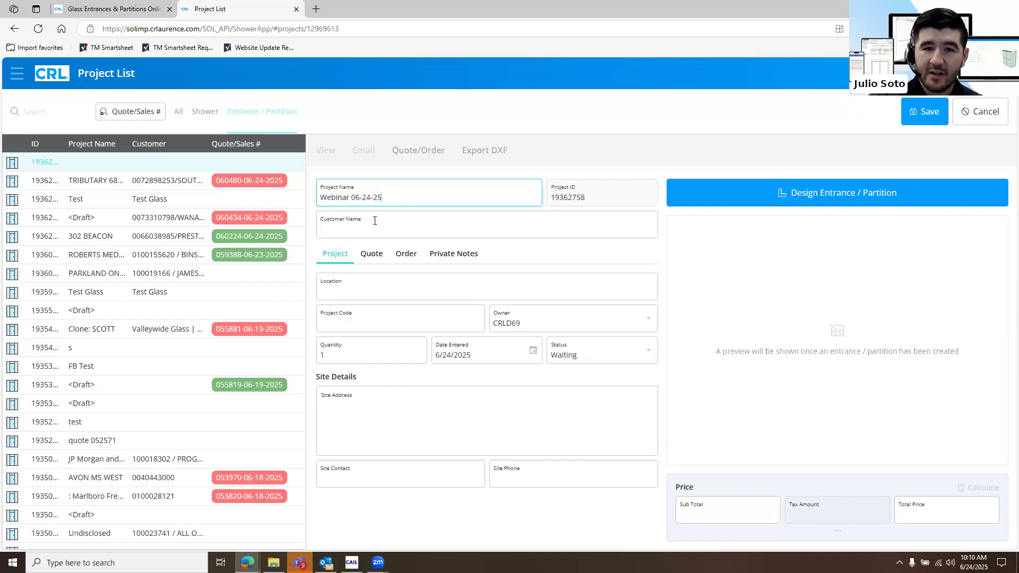
# Enter Joe's Glass as the project's customer and New York as its location
pyautogui.click(375, 222)
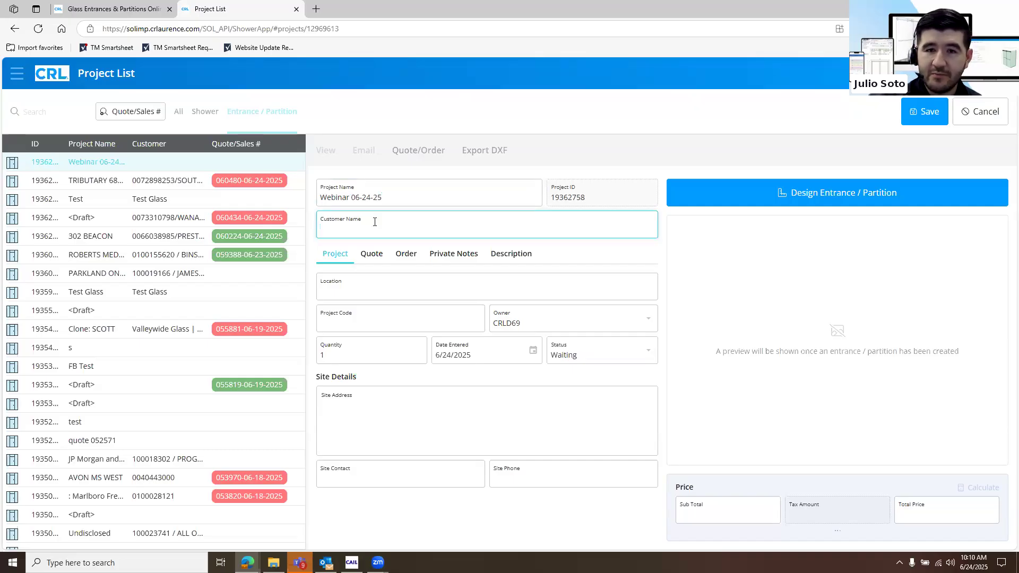
pyautogui.write('Joe')
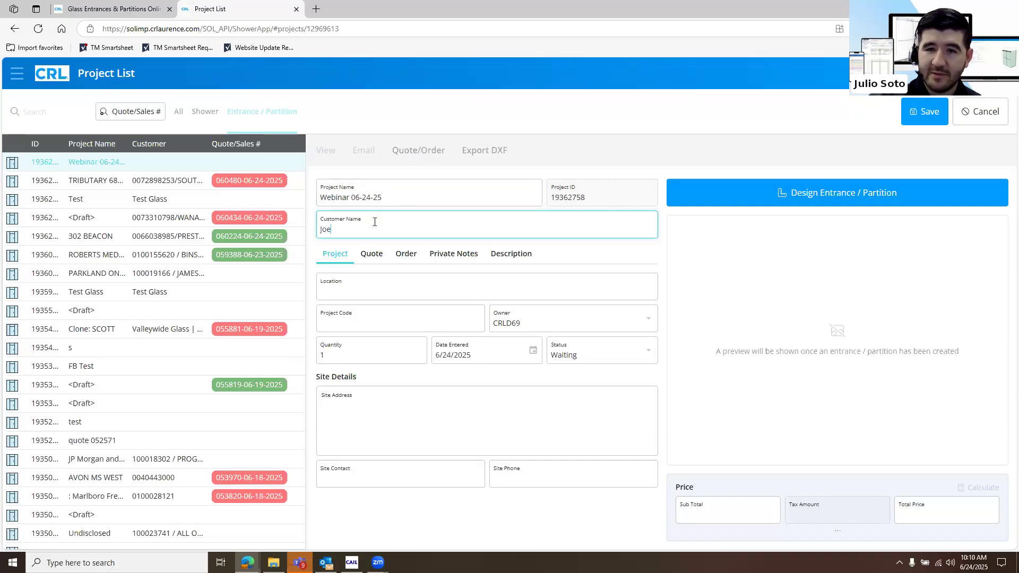
pyautogui.write("'s Glass")
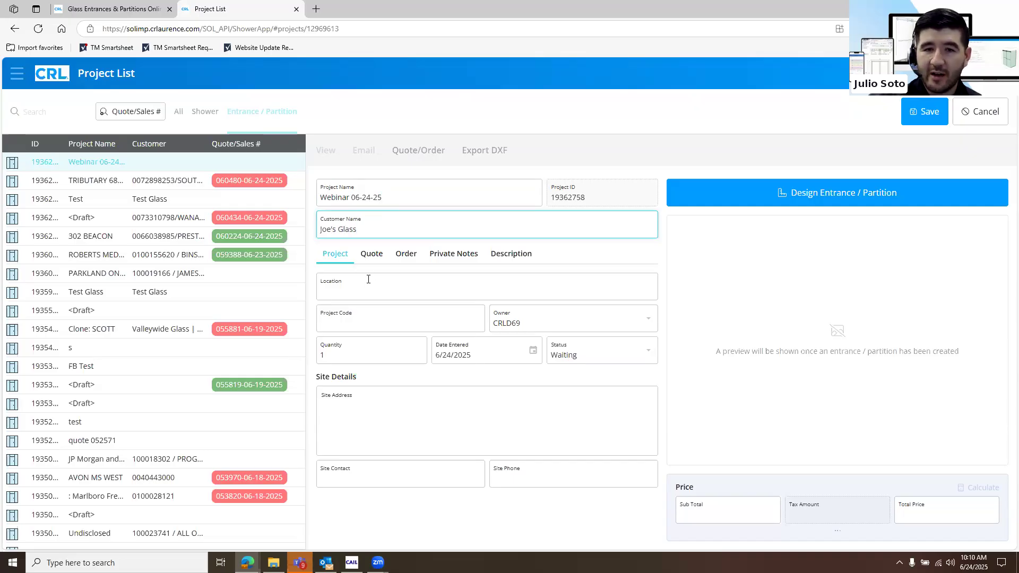
pyautogui.click(366, 283)
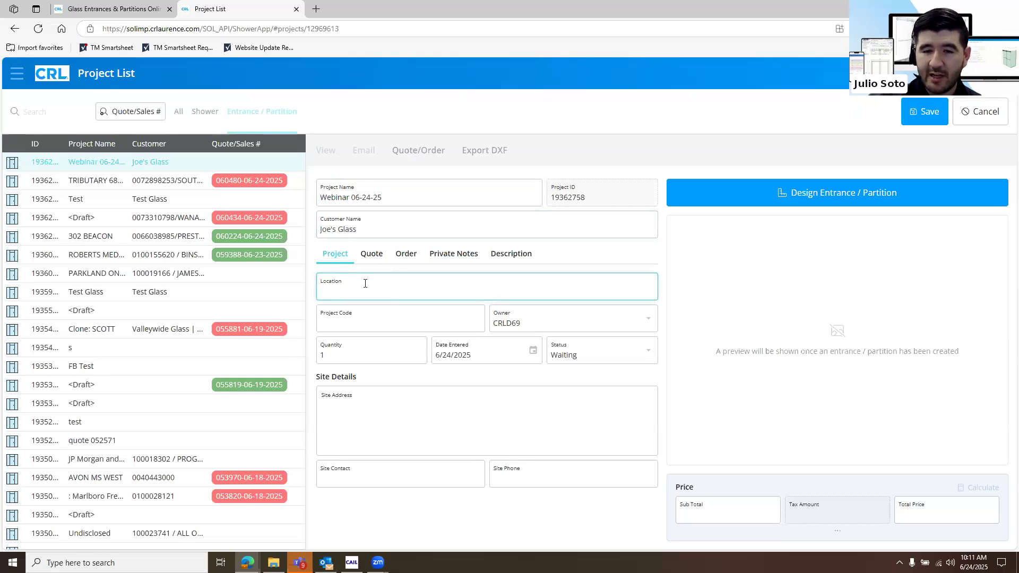
pyautogui.write('1234')
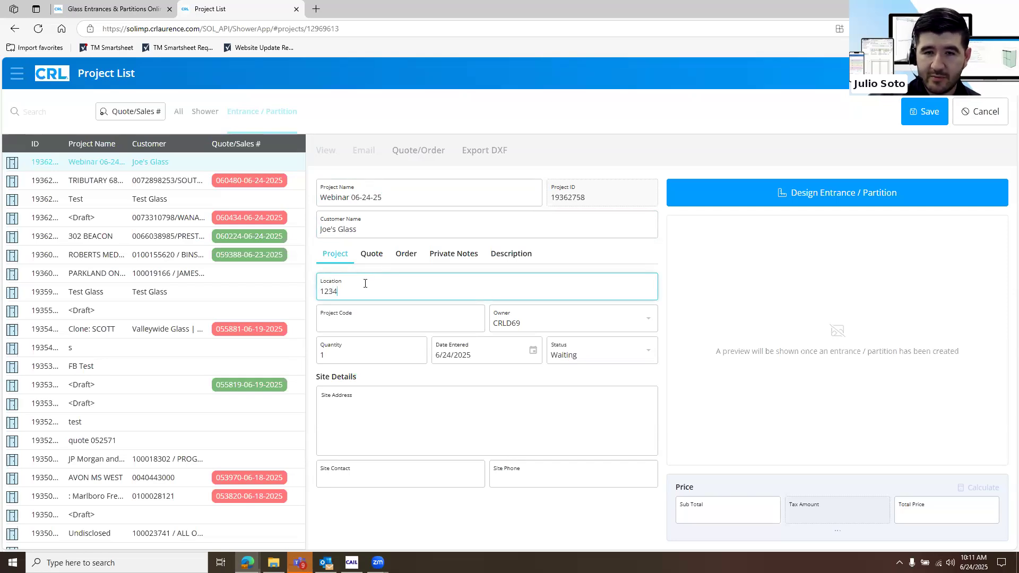
pyautogui.press('BackSpace')
pyautogui.press('BackSpace')
pyautogui.press('BackSpace')
pyautogui.press('BackSpace')
pyautogui.write('New York')
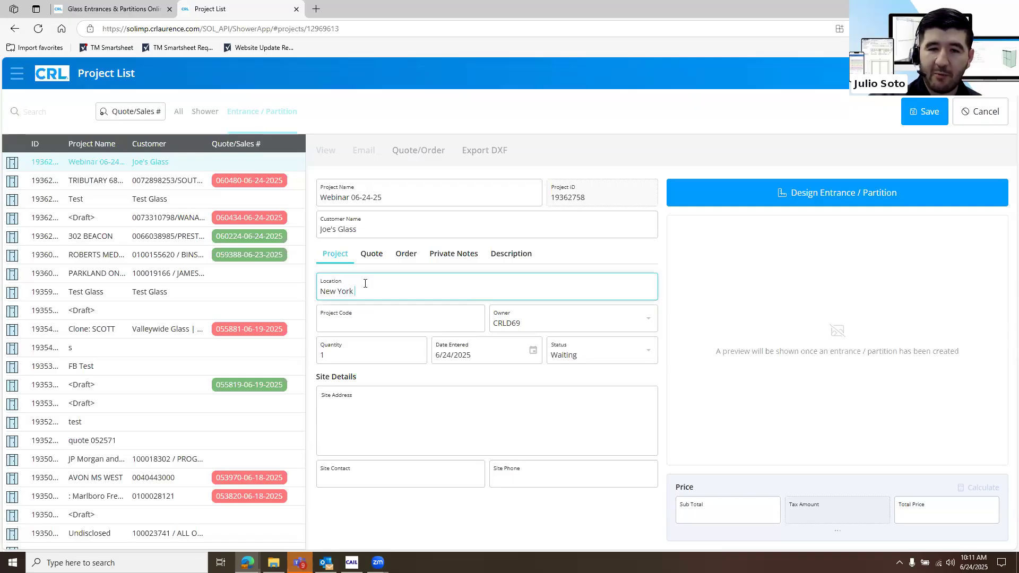
# Examine the status options available for the project
pyautogui.click(374, 328)
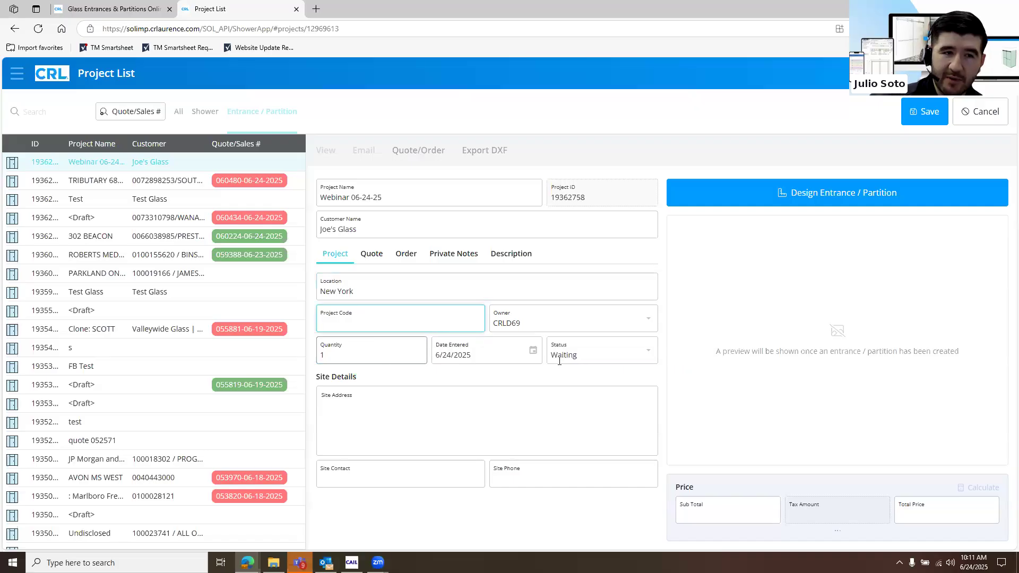
pyautogui.click(642, 361)
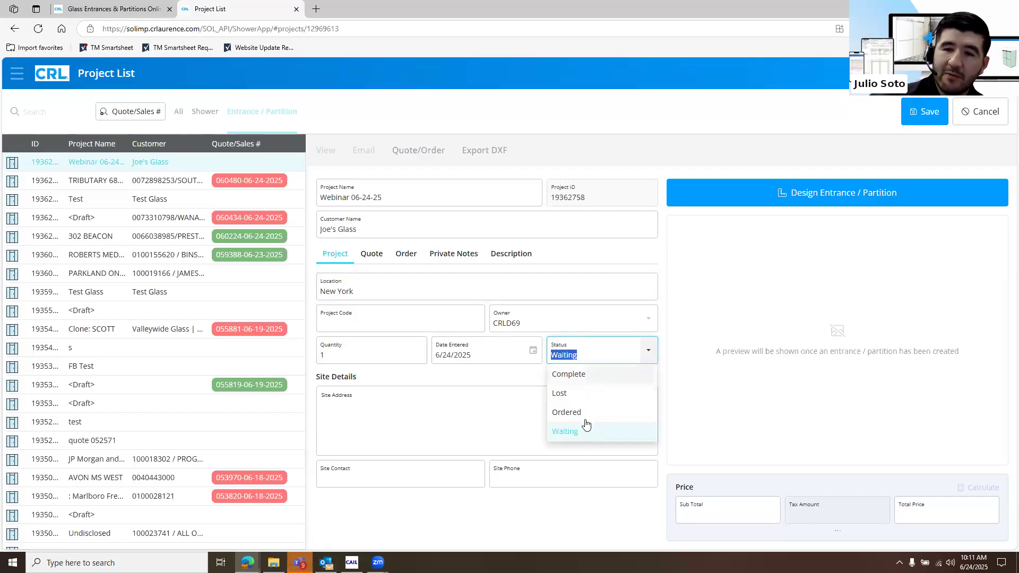
pyautogui.click(643, 356)
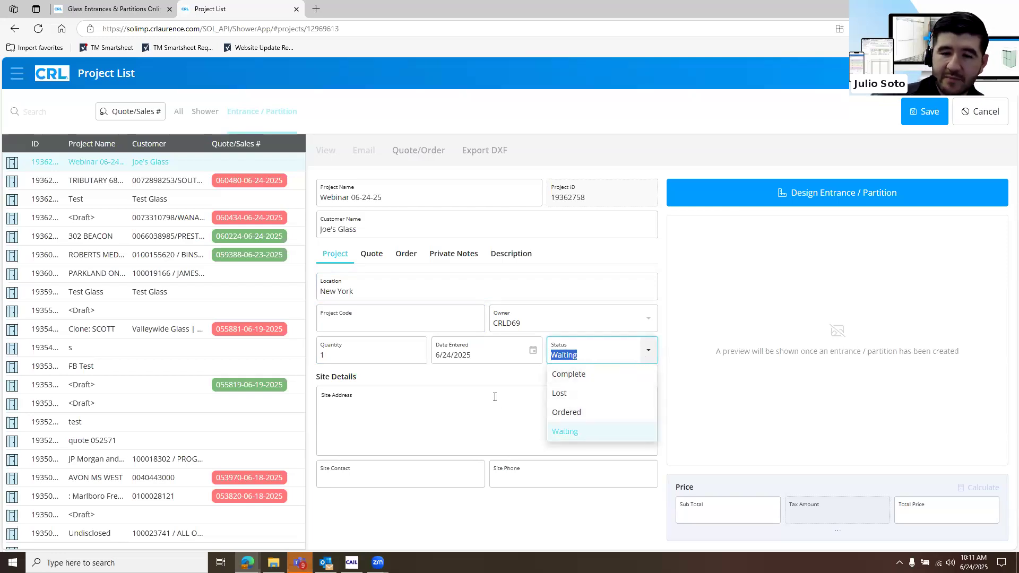
# Fill in the site details with the saved site address, the site contact's name and the site phone number
pyautogui.press('Tab')
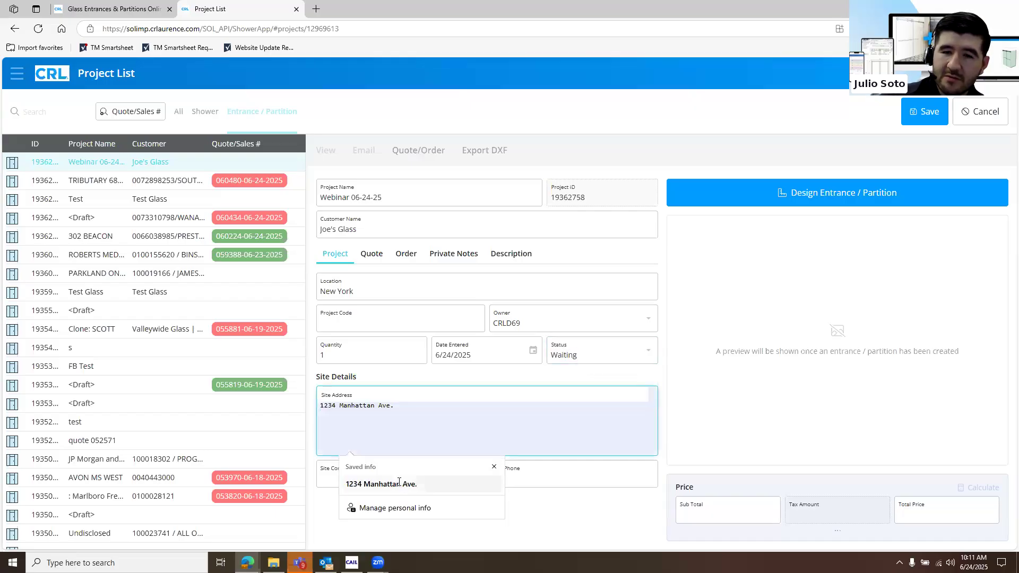
pyautogui.click(402, 483)
pyautogui.press('Tab')
pyautogui.click(436, 408)
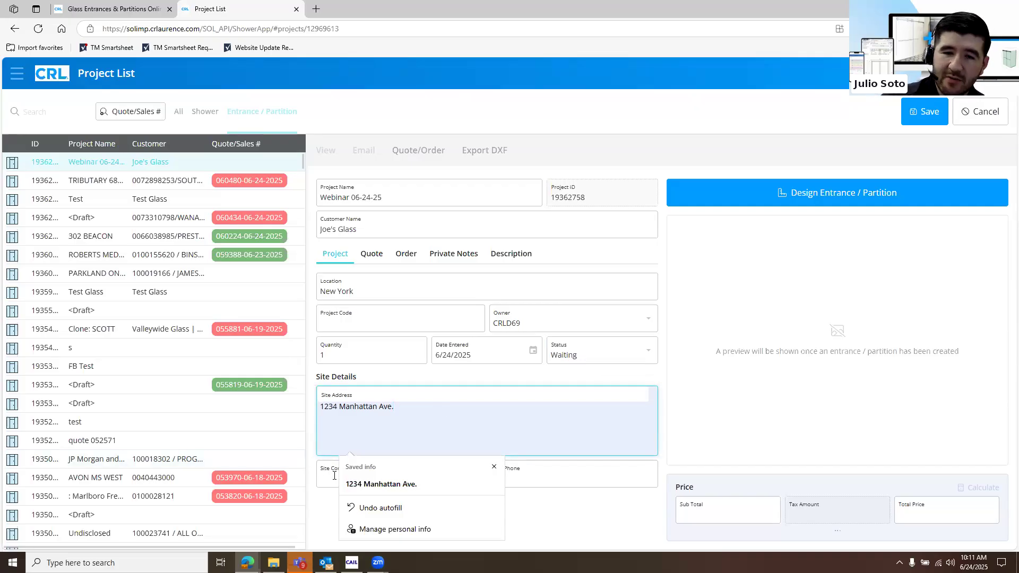
pyautogui.press('Tab')
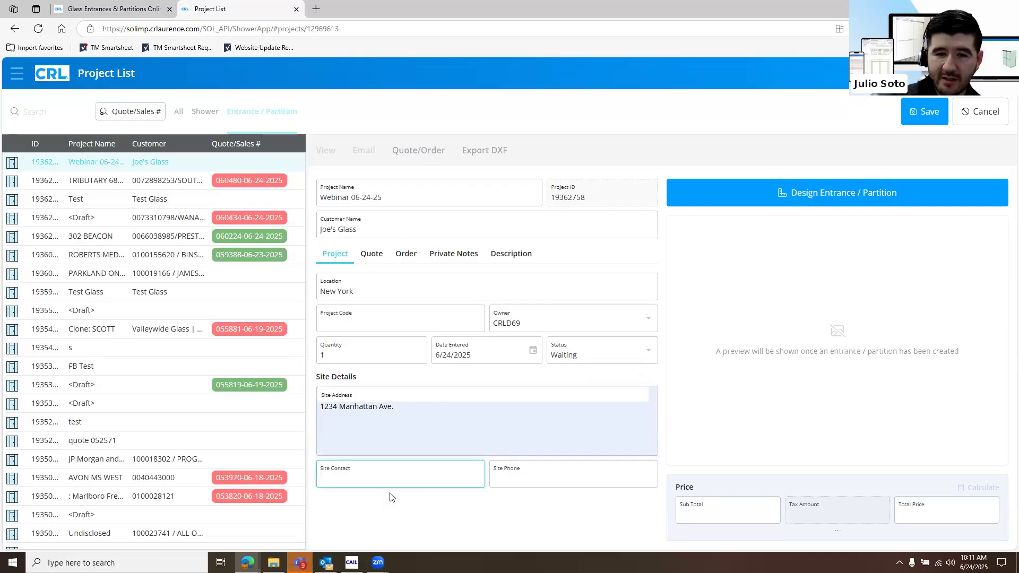
pyautogui.write('e')
pyautogui.press('Tab')
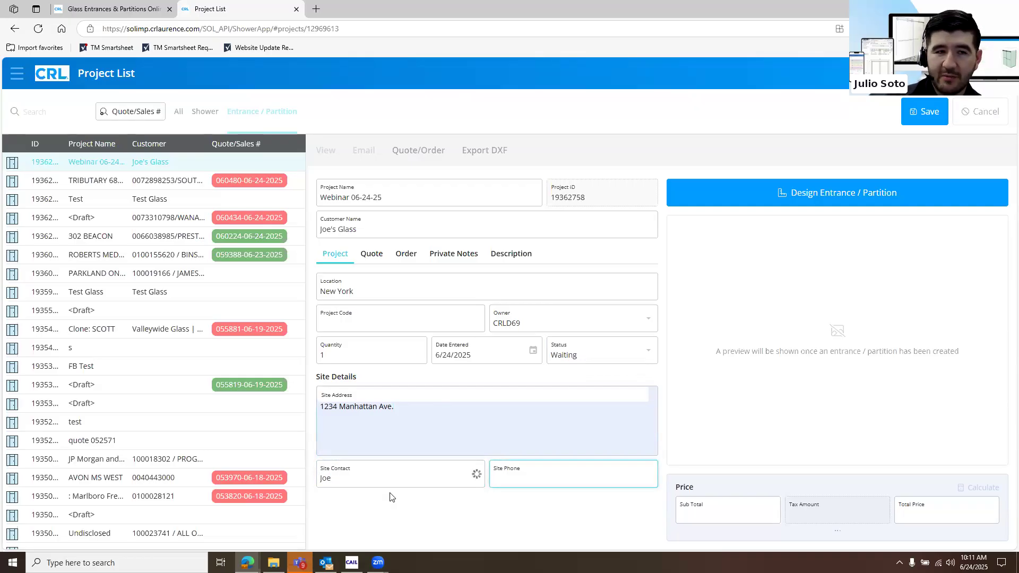
pyautogui.write('123456789')
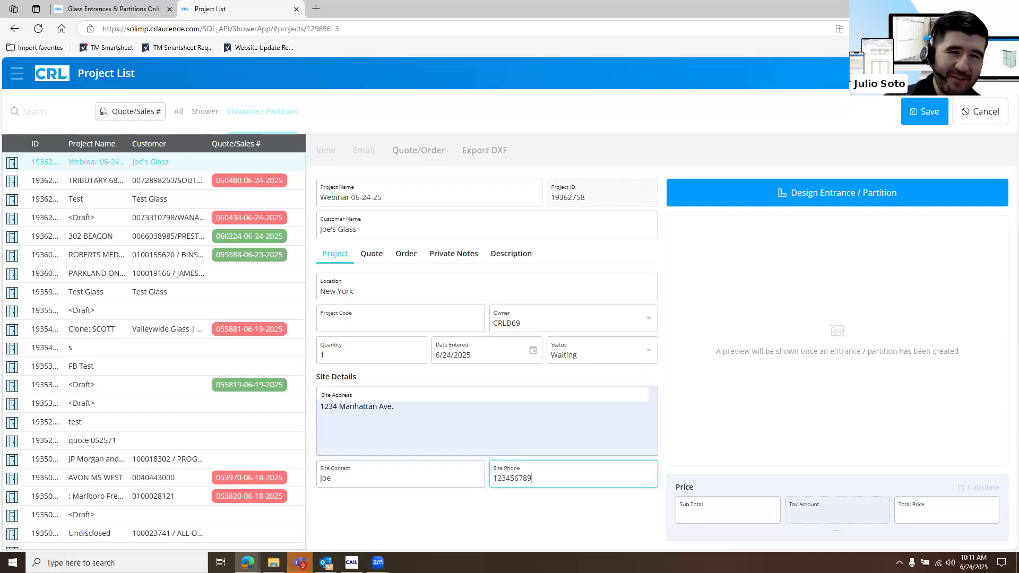
pyautogui.click(451, 504)
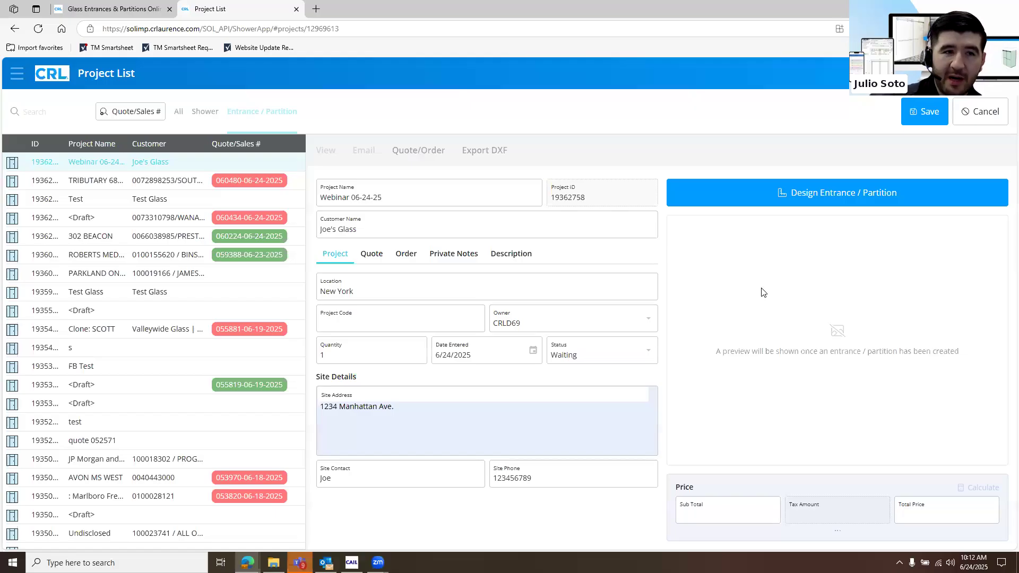
# Start the entrance/partition design and customize the flat All Glass template with a right-hinged door between two panels and no transom
pyautogui.click(748, 197)
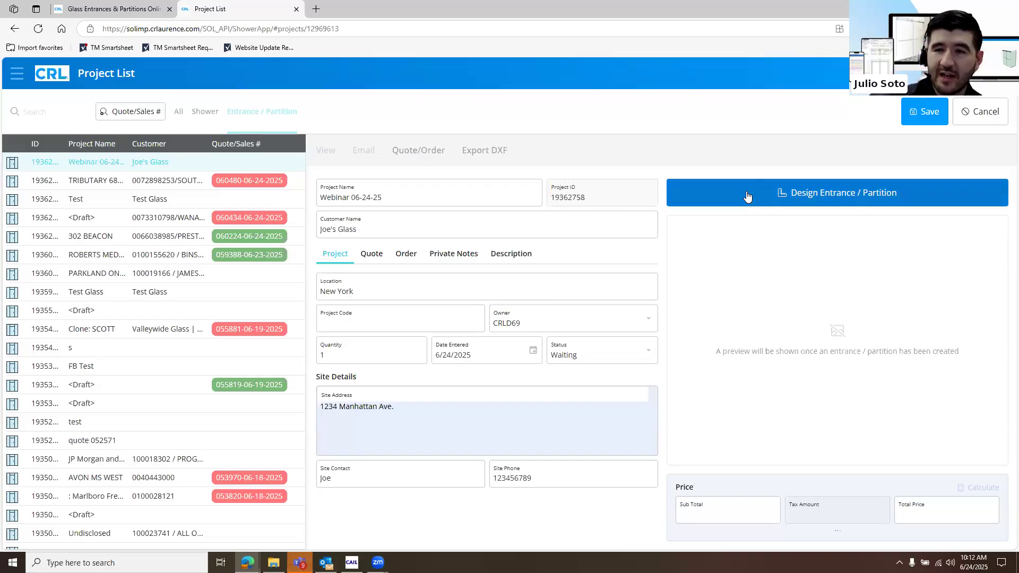
pyautogui.click(746, 193)
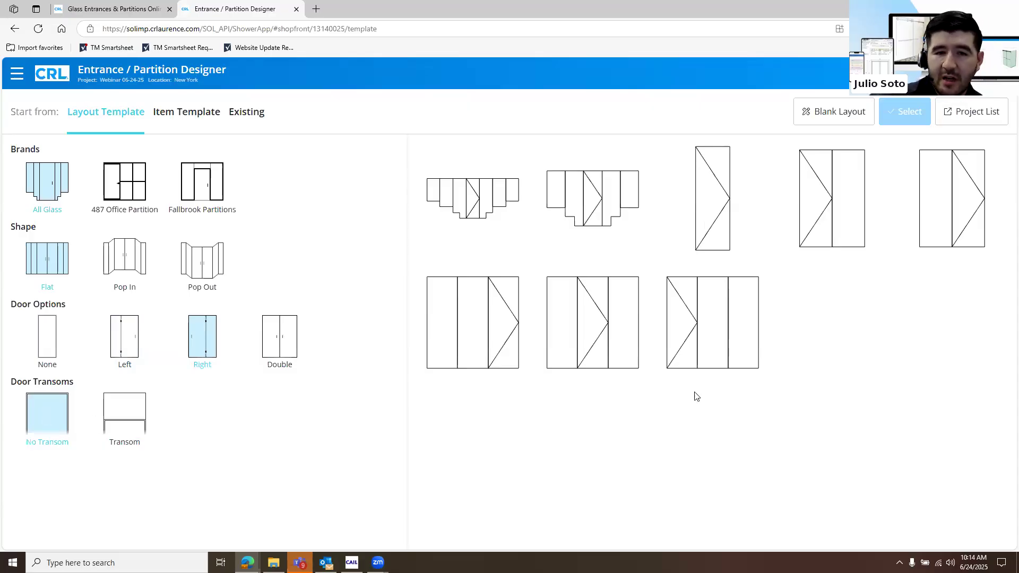
pyautogui.click(613, 355)
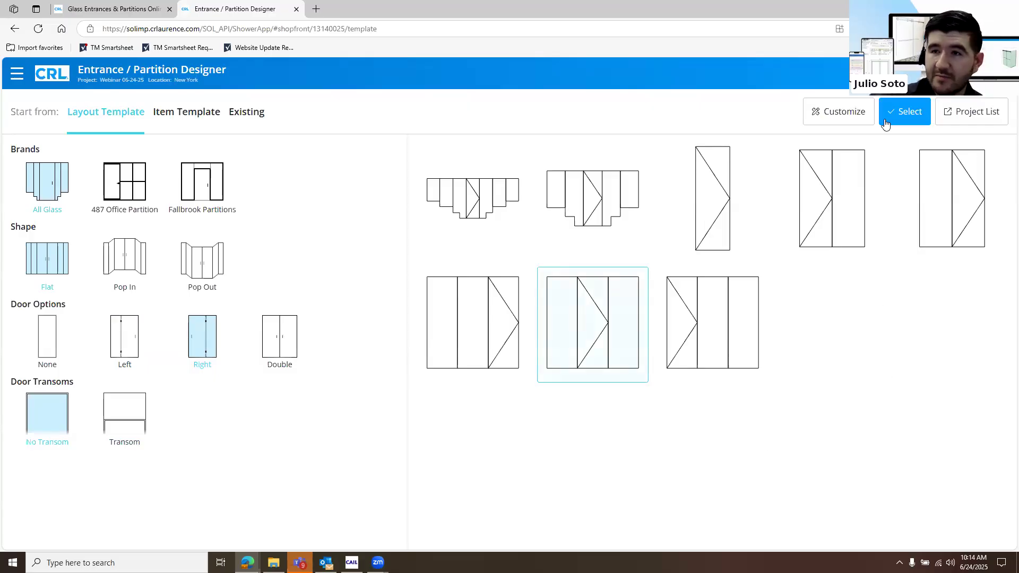
pyautogui.click(845, 113)
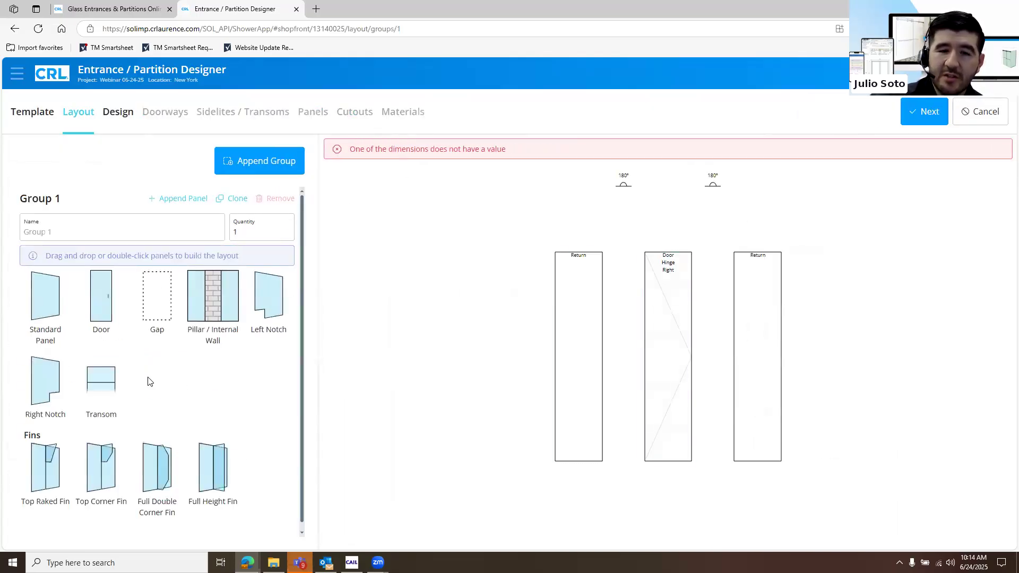
# Add a standard panel at each end of the layout and set the junction between P1 and P2 to 90°
pyautogui.moveTo(47, 313)
pyautogui.mouseDown()
pyautogui.moveTo(296, 314)
pyautogui.moveTo(503, 348)
pyautogui.moveTo(464, 353)
pyautogui.moveTo(500, 334)
pyautogui.moveTo(855, 337)
pyautogui.mouseUp()
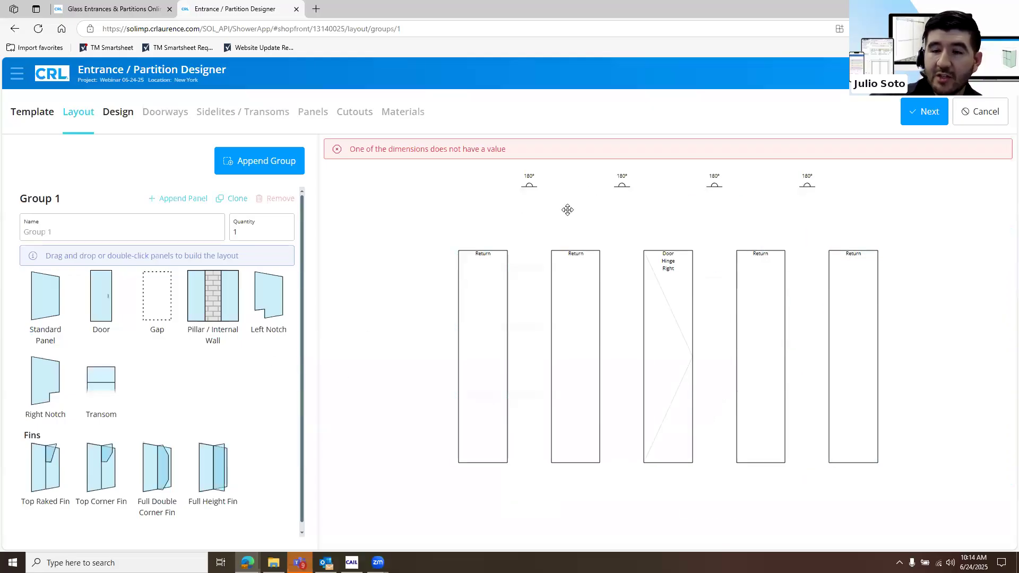
pyautogui.click(526, 189)
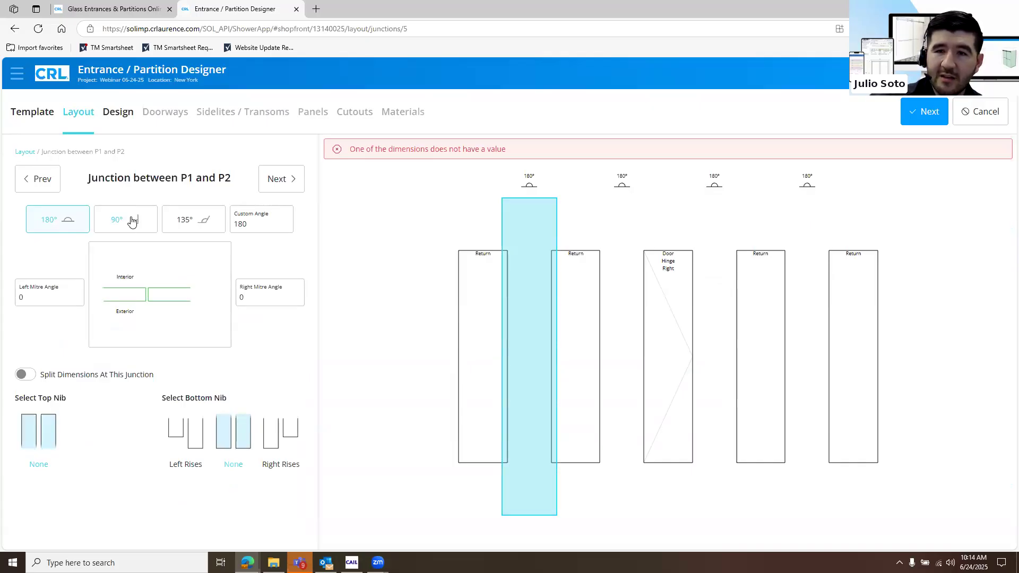
pyautogui.click(129, 220)
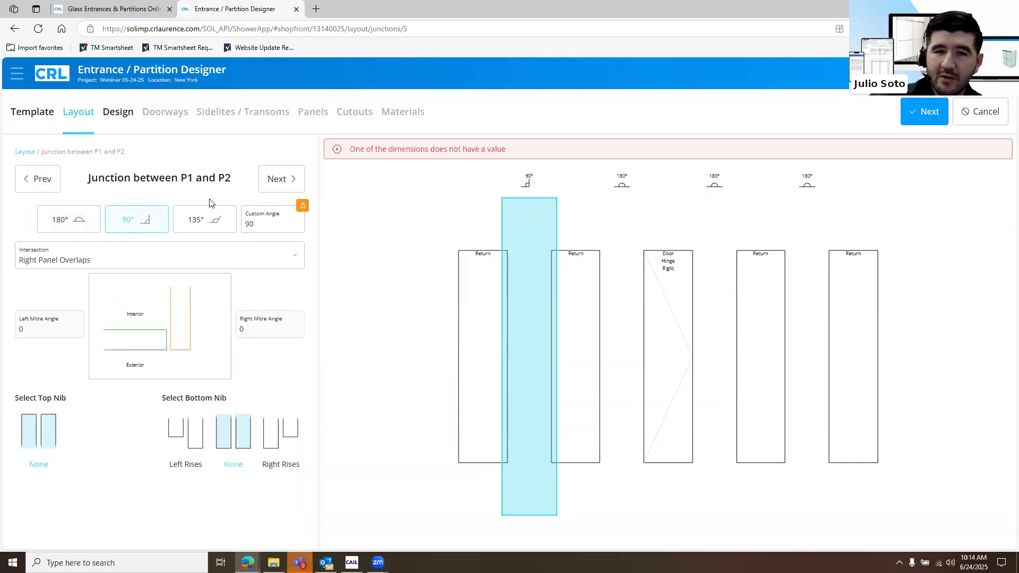
pyautogui.click(128, 221)
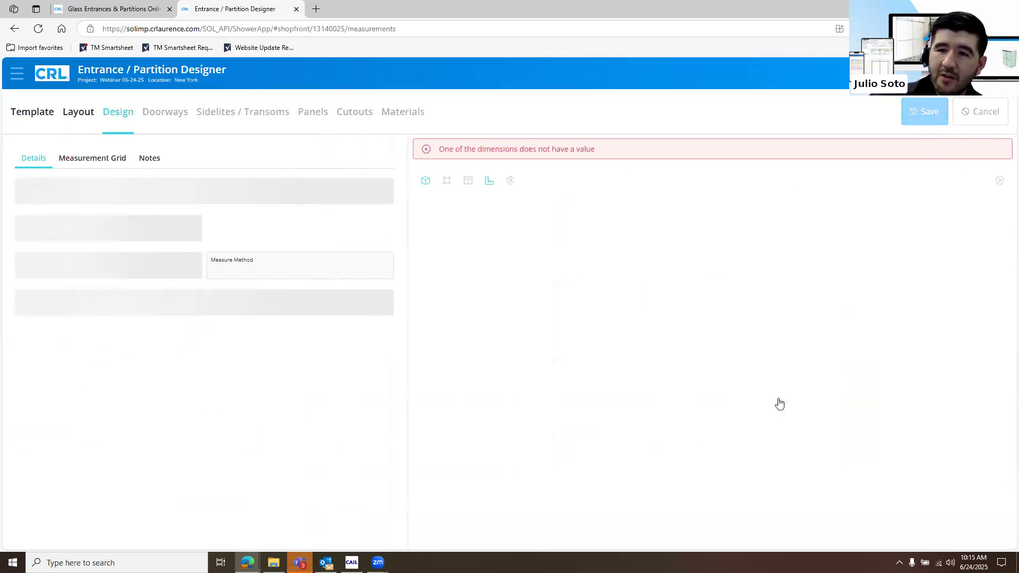
# Set the width of the front wall containing the door to 108
pyautogui.moveTo(685, 407); pyautogui.dragTo(728, 400)
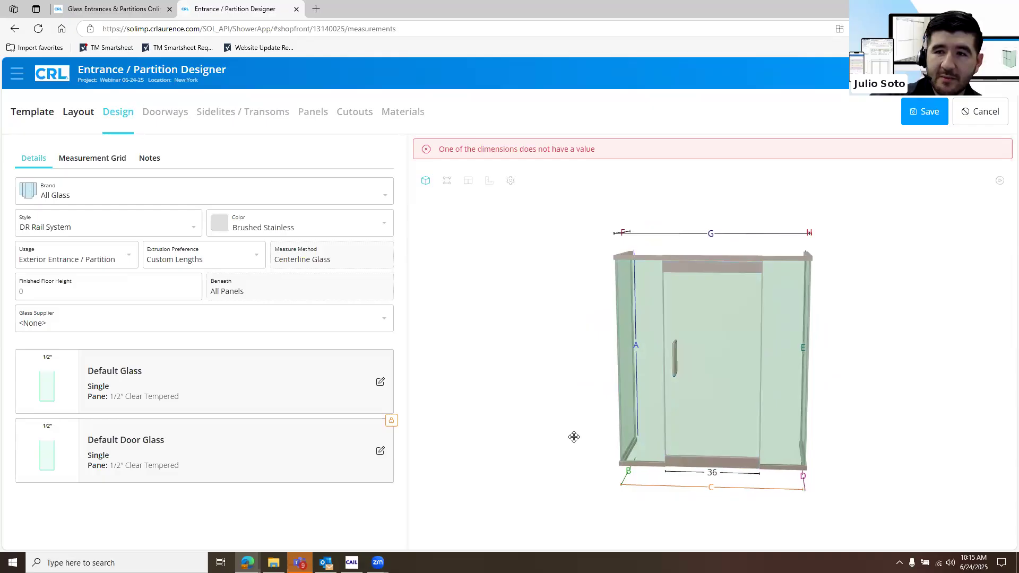
pyautogui.moveTo(580, 436); pyautogui.dragTo(585, 438)
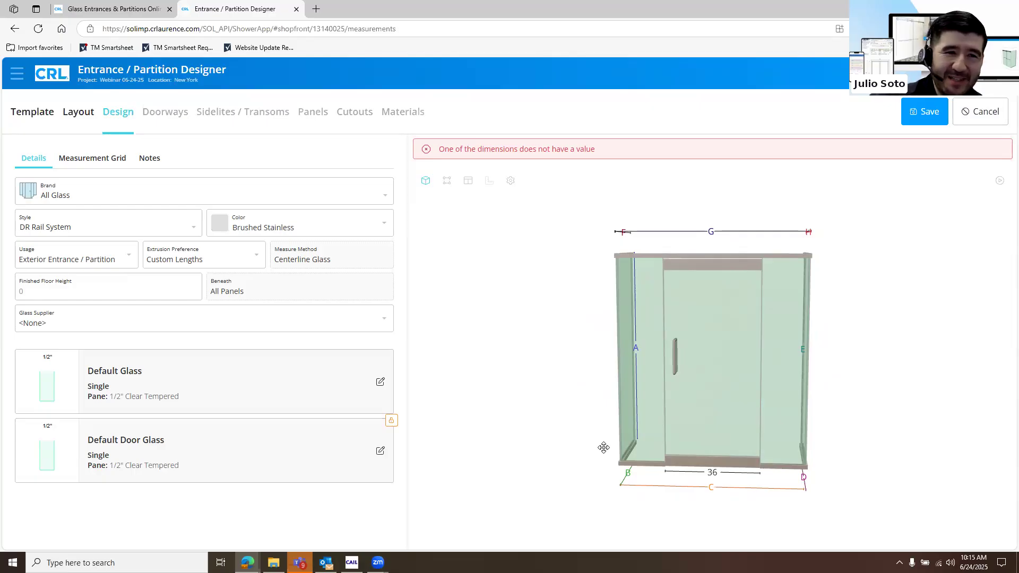
pyautogui.click(711, 488)
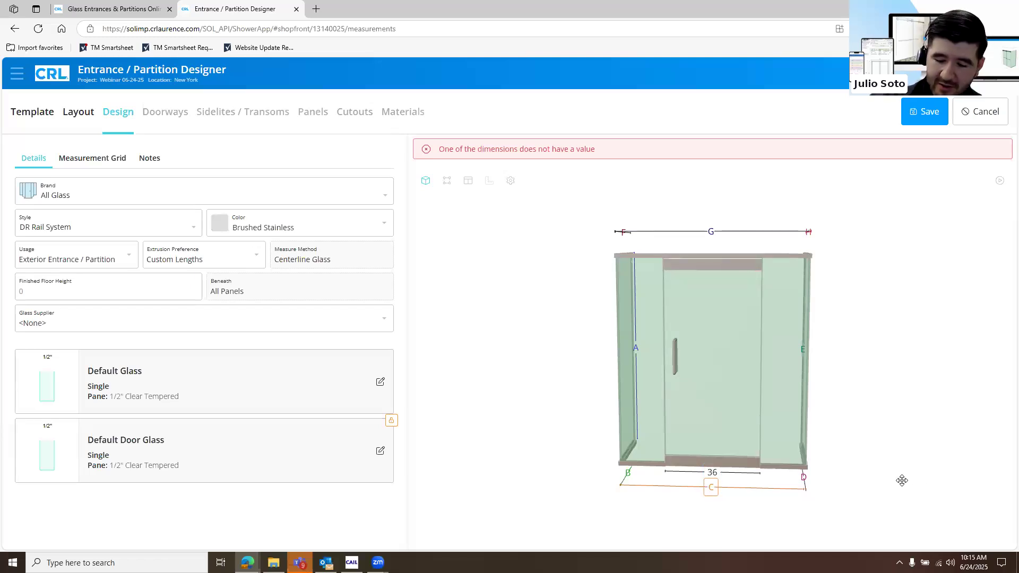
pyautogui.press('Return')
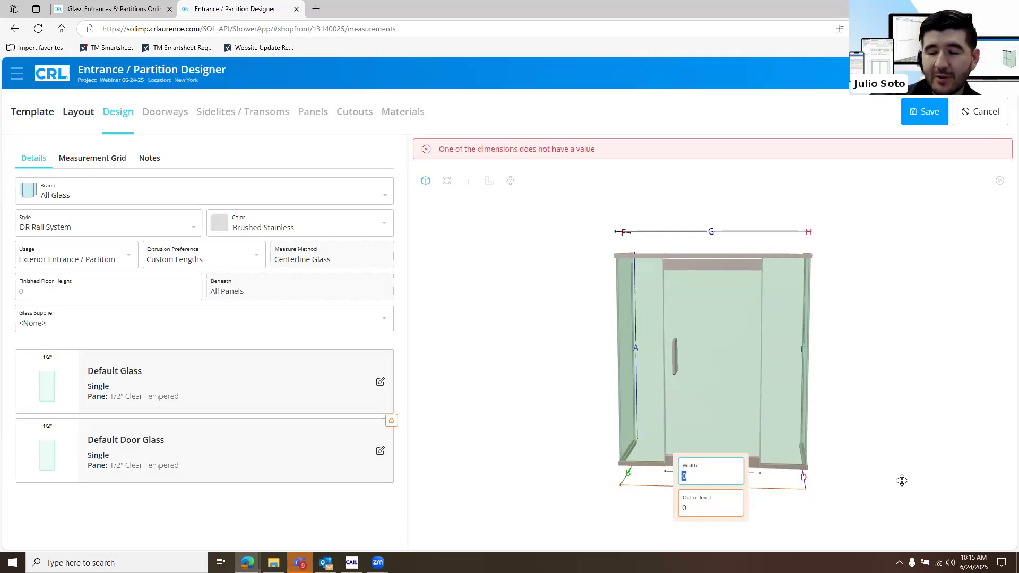
pyautogui.write('108')
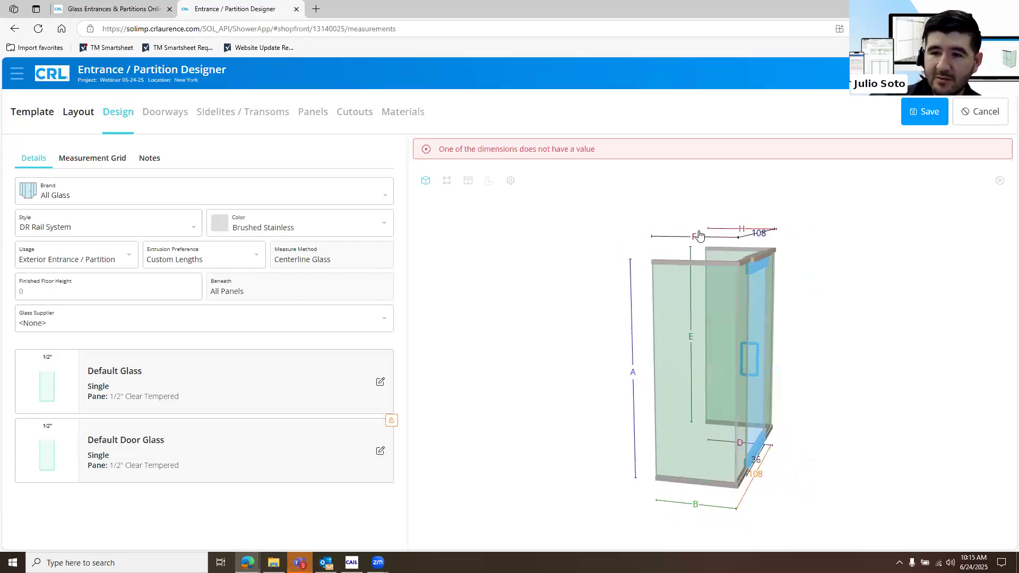
# Set the left return panel's width to 48 and its height to 108
pyautogui.click(712, 501)
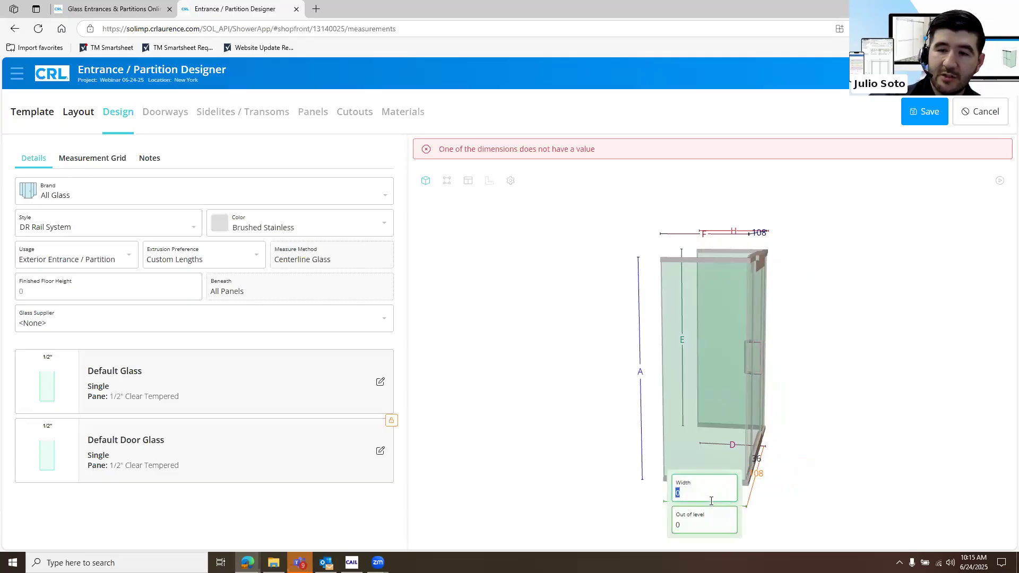
pyautogui.write('48')
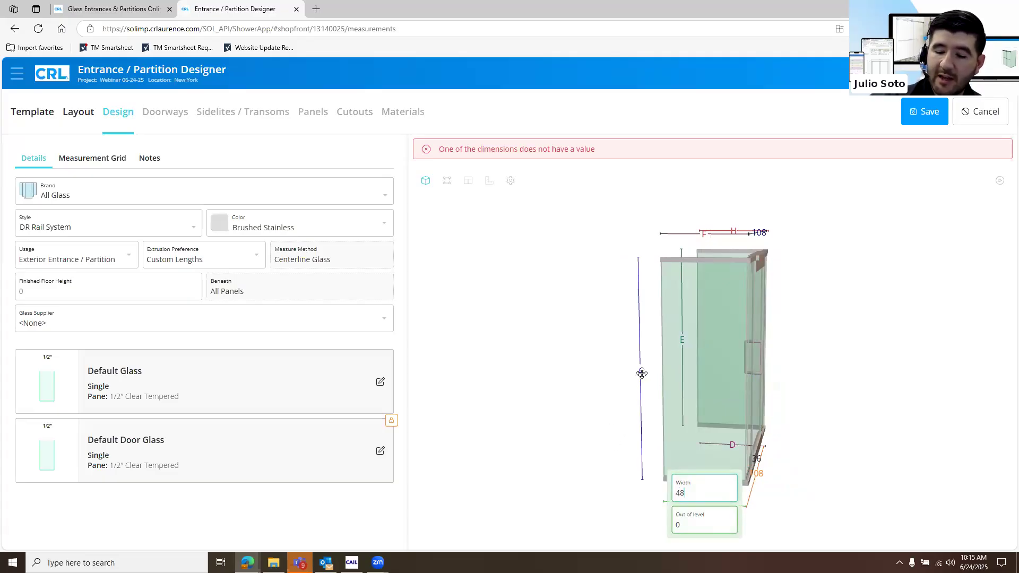
pyautogui.click(642, 373)
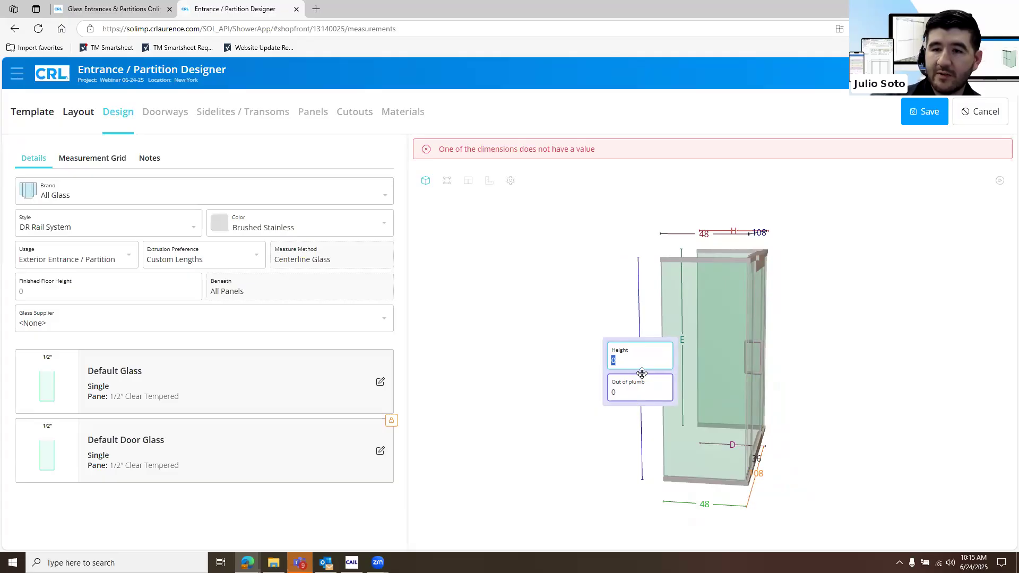
pyautogui.write('108')
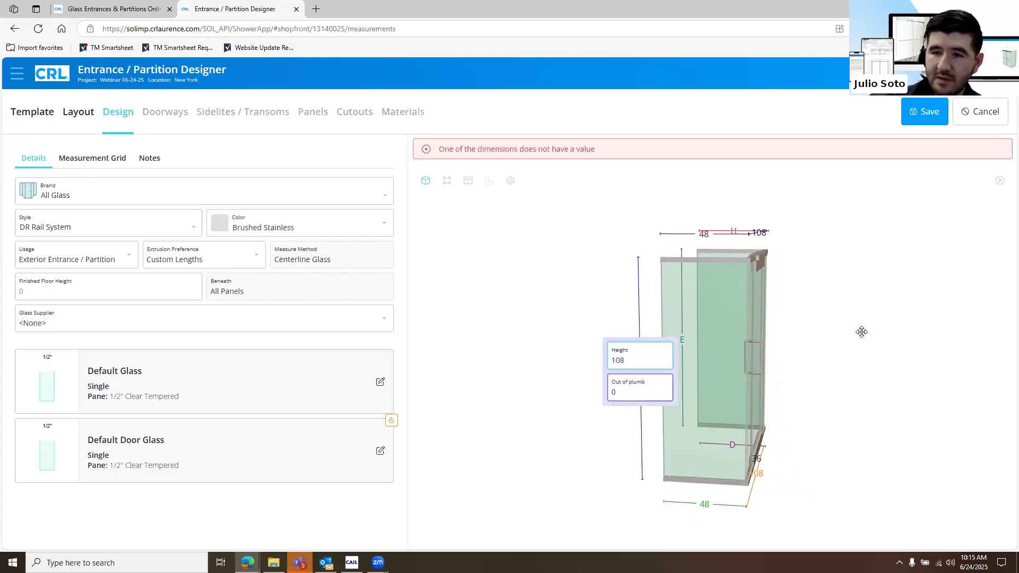
pyautogui.press('Return')
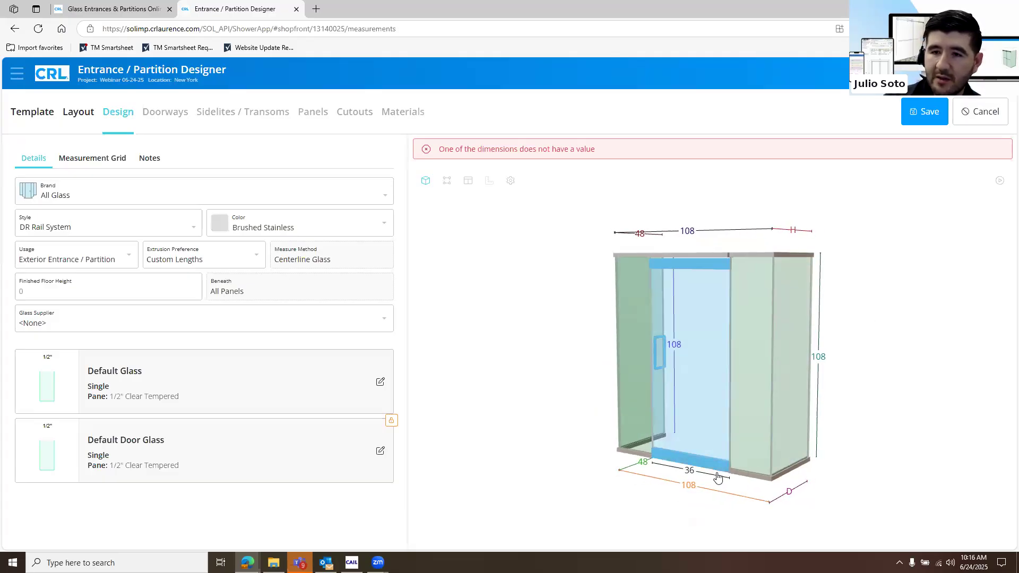
# Set the right return panel's width to 48
pyautogui.click(695, 501)
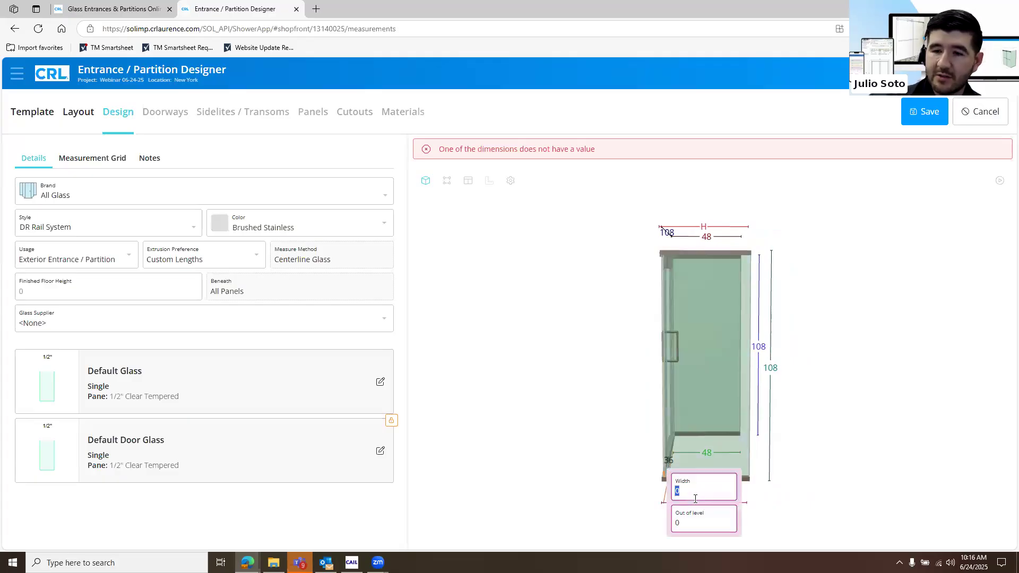
pyautogui.write('48')
pyautogui.press('Return')
pyautogui.moveTo(747, 446); pyautogui.dragTo(785, 428)
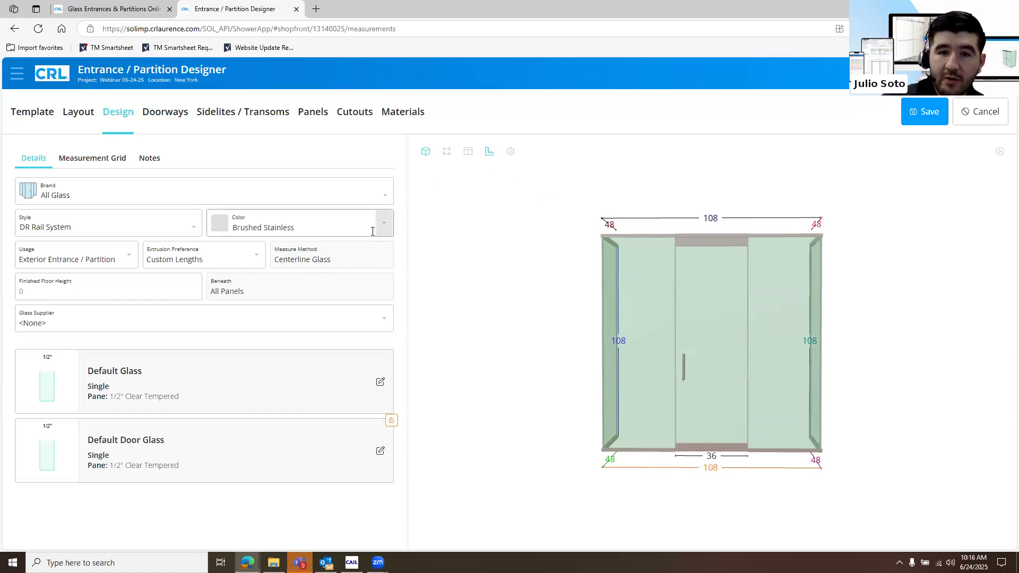
# Examine the system styles available for the All Glass brand
pyautogui.click(192, 228)
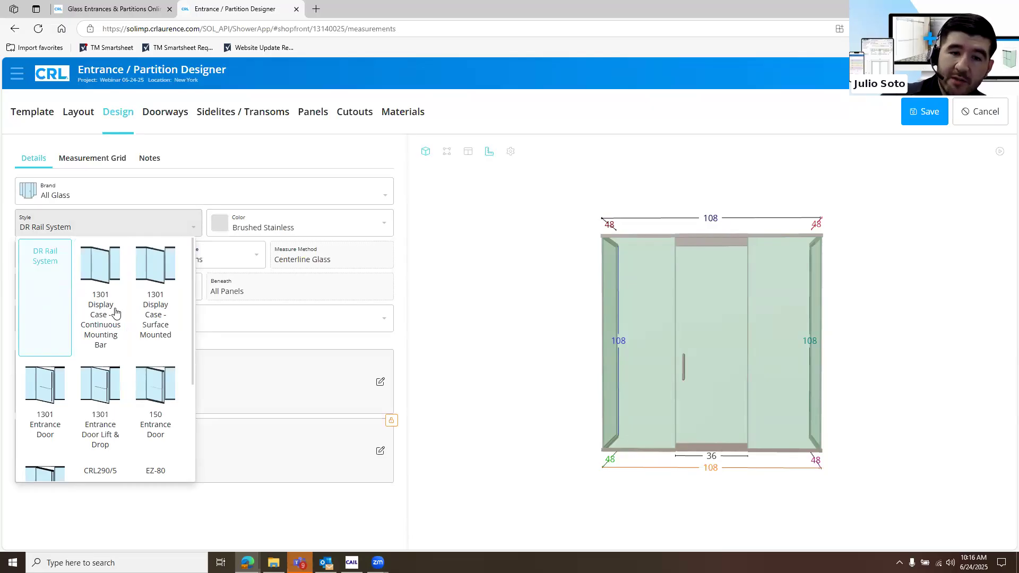
pyautogui.scroll(-2, 119, 310)
pyautogui.scroll(-1, 119, 311)
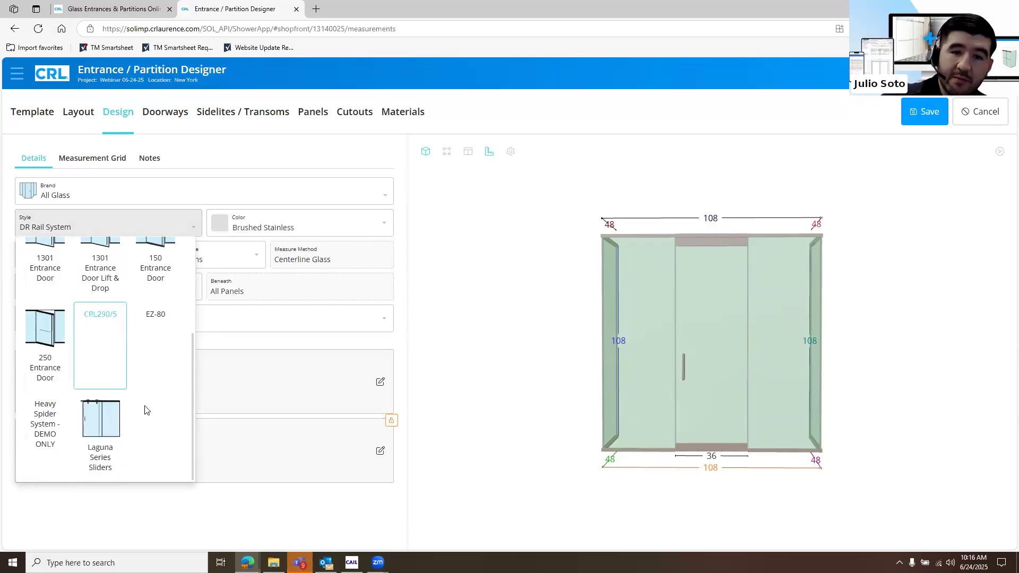
pyautogui.scroll(3, 154, 449)
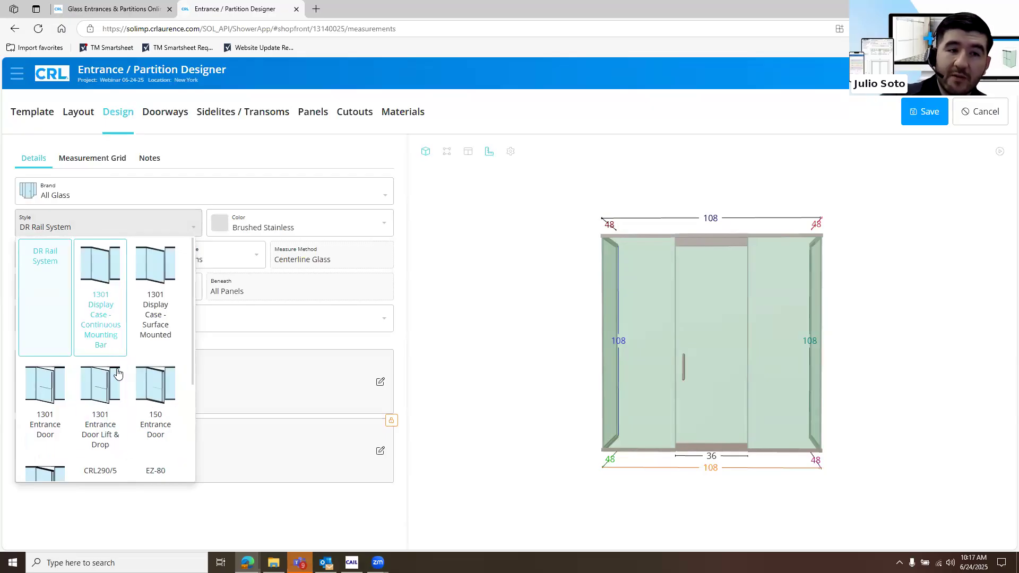
pyautogui.scroll(-3, 100, 359)
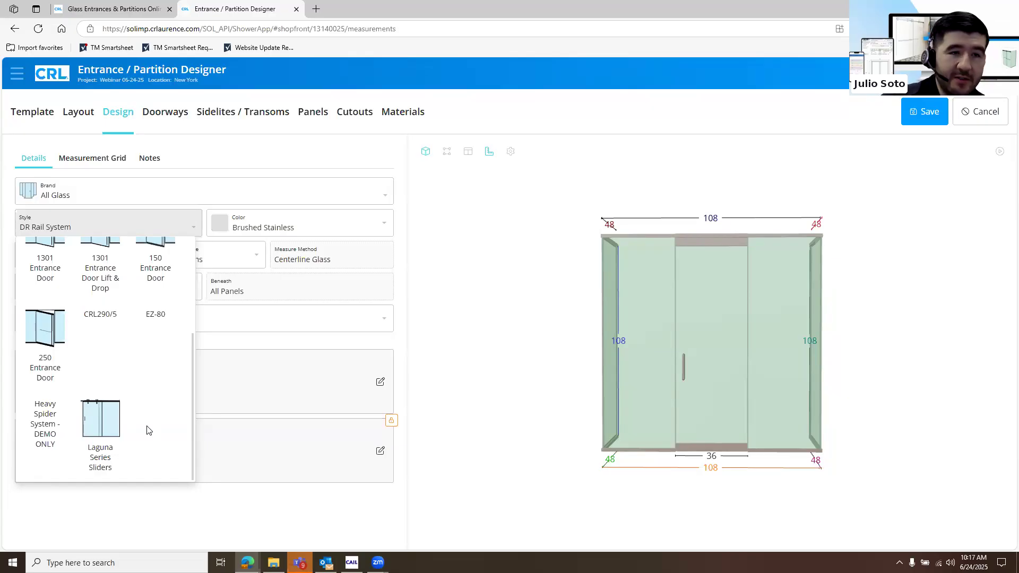
pyautogui.scroll(3, 60, 286)
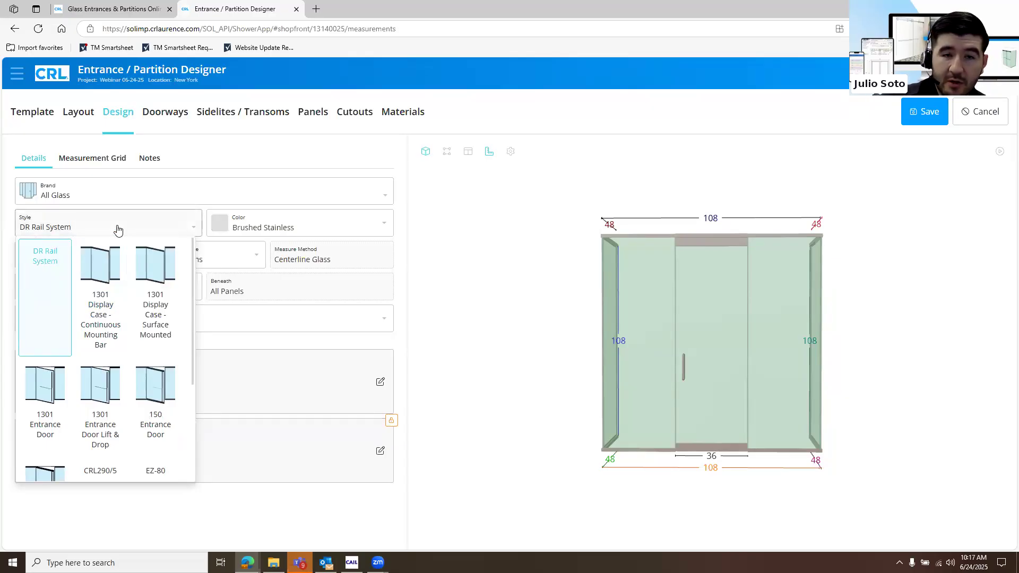
pyautogui.click(451, 271)
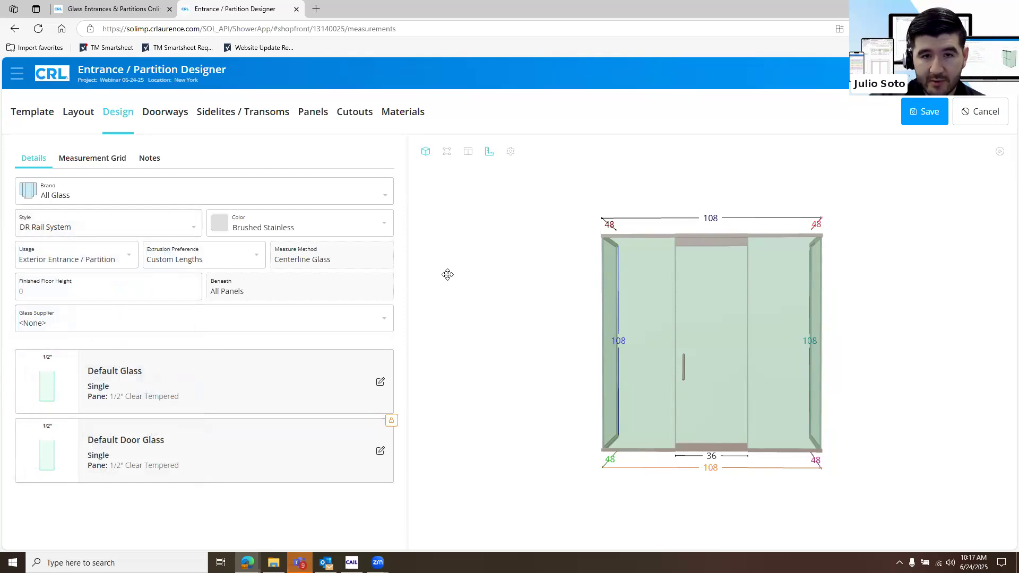
# Examine the color finishes available for the DR Rail System
pyautogui.click(329, 232)
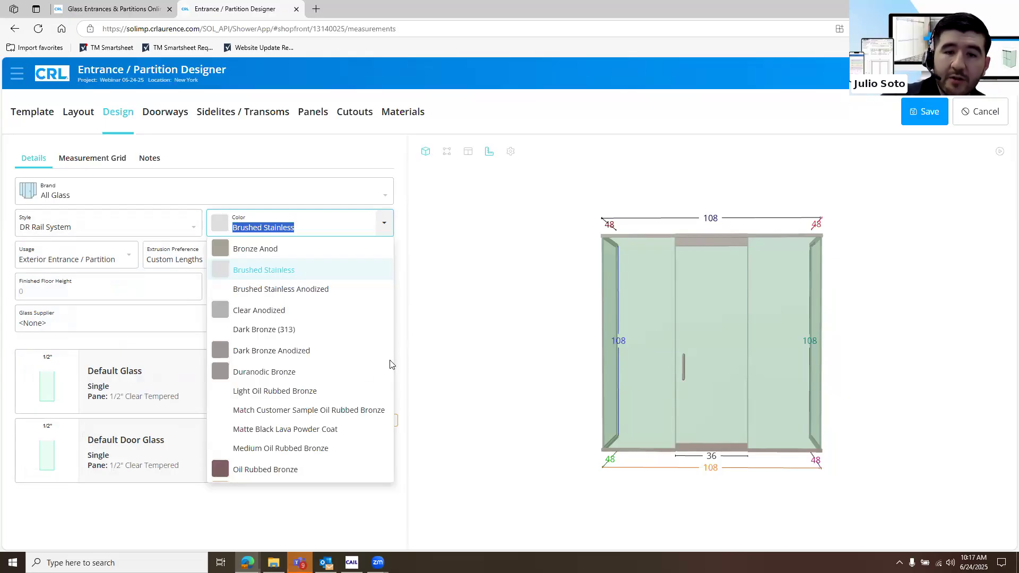
pyautogui.scroll(-3, 355, 362)
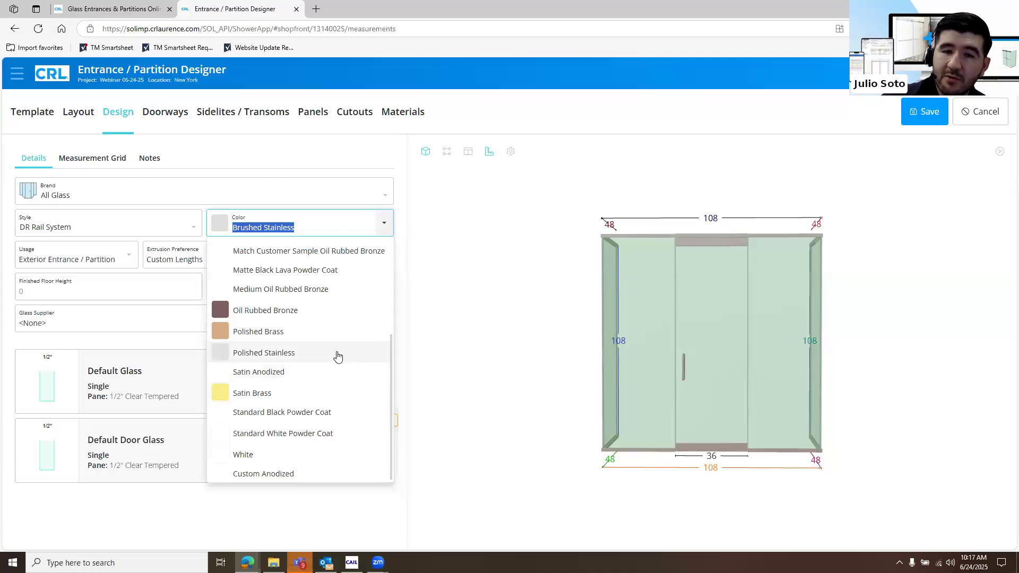
pyautogui.scroll(3, 307, 278)
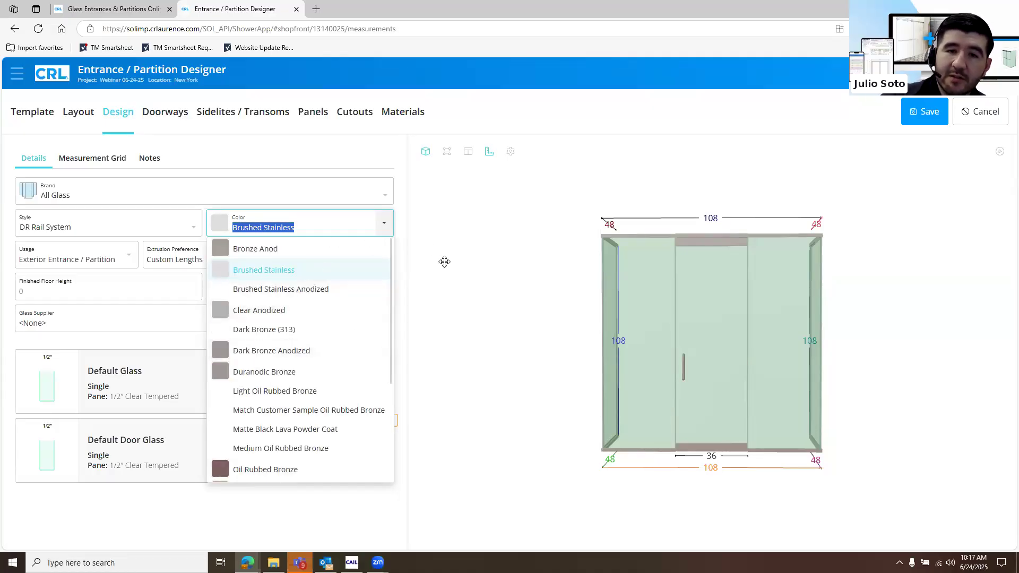
pyautogui.click(452, 278)
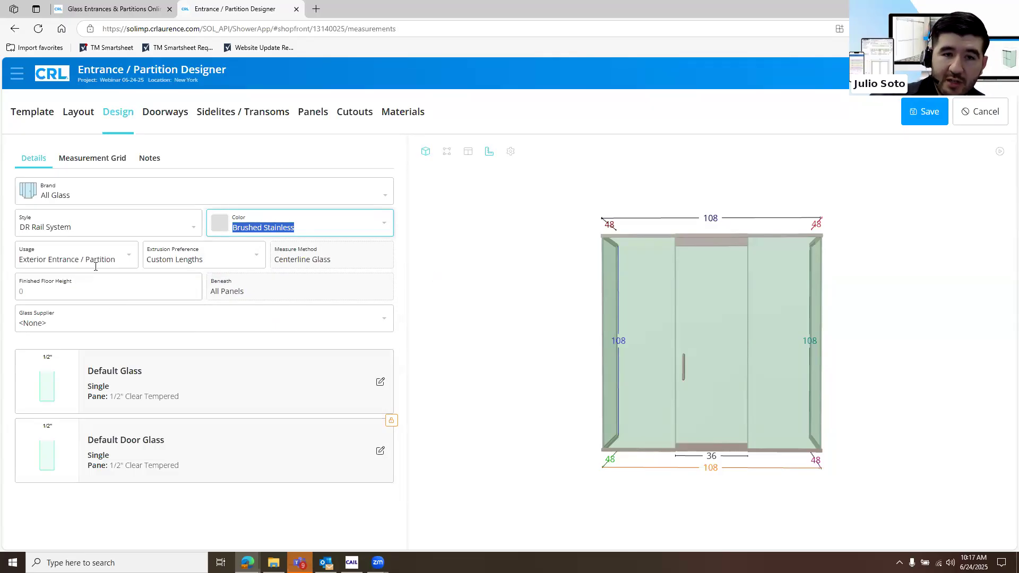
# Set the usage to Interior Entrance / Partition and the extrusion preference to Stock Lengths
pyautogui.click(114, 259)
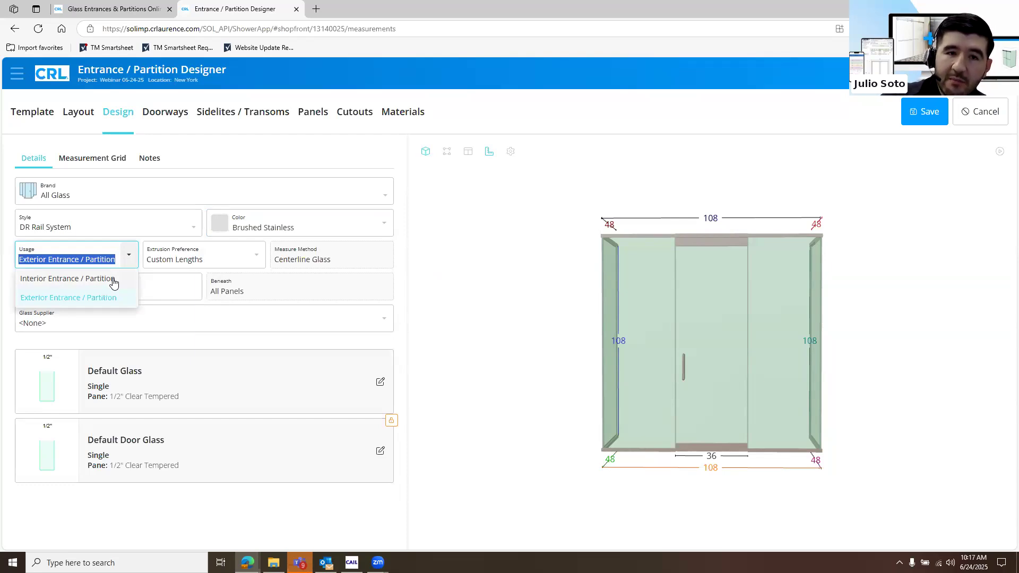
pyautogui.click(253, 262)
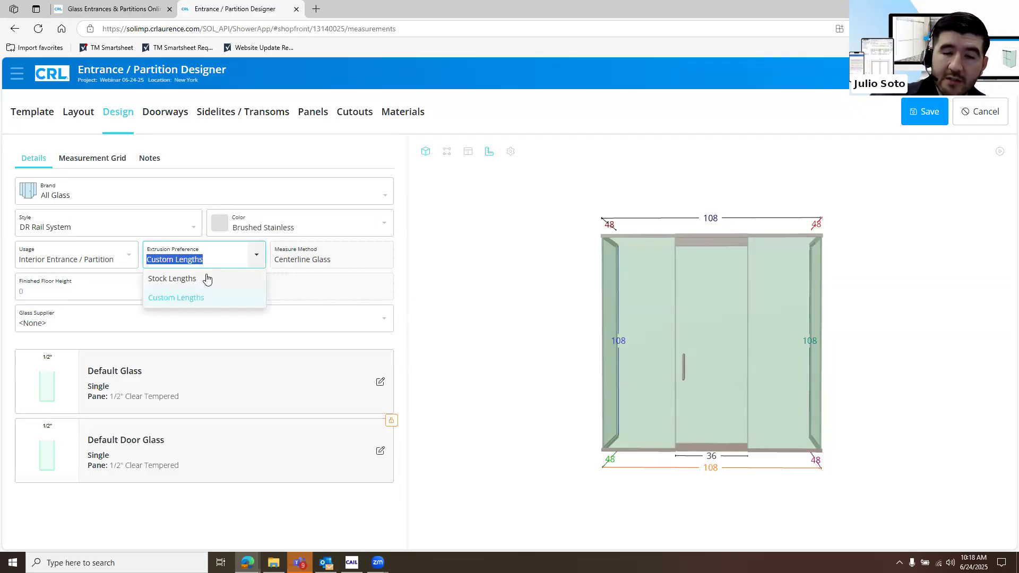
pyautogui.click(207, 280)
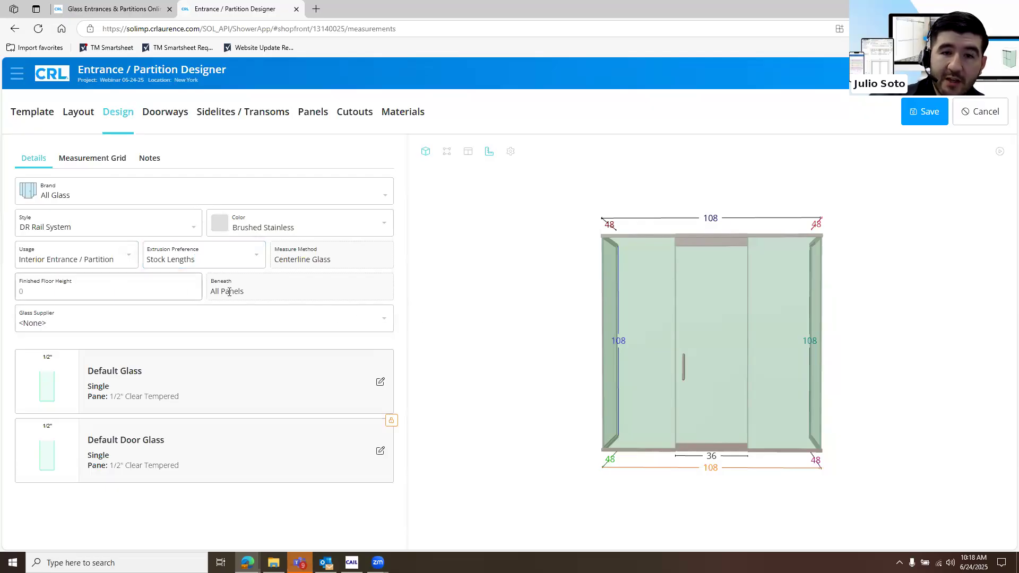
pyautogui.click(133, 279)
pyautogui.click(285, 296)
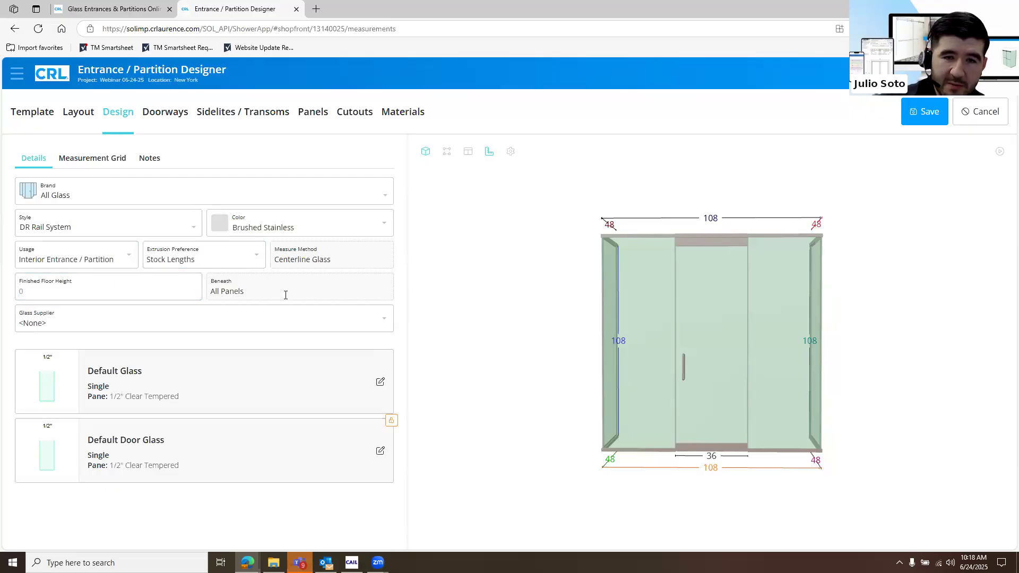
# Examine the glass supplier choices and the glass product options in the default glass makeup
pyautogui.click(269, 319)
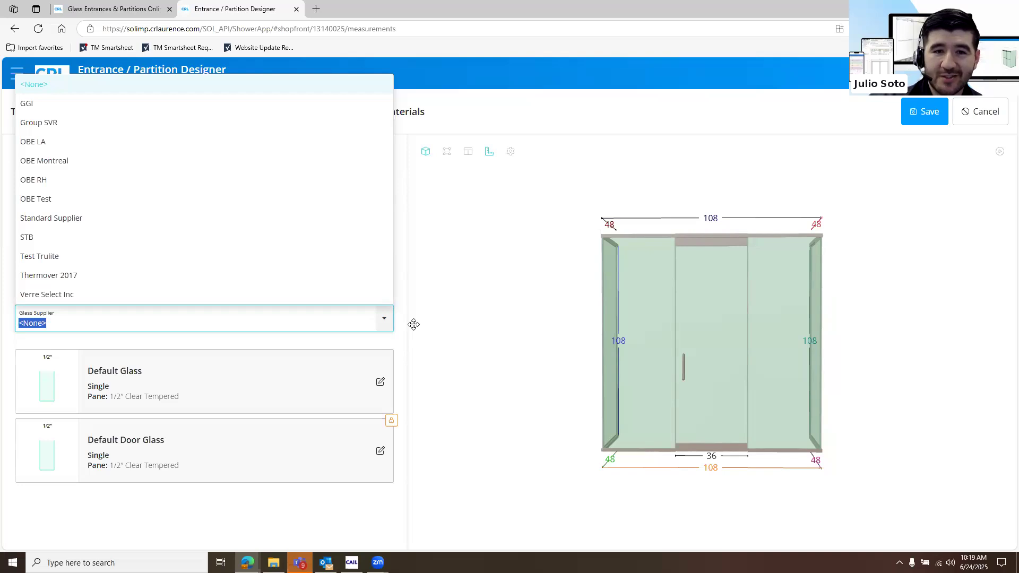
pyautogui.click(414, 325)
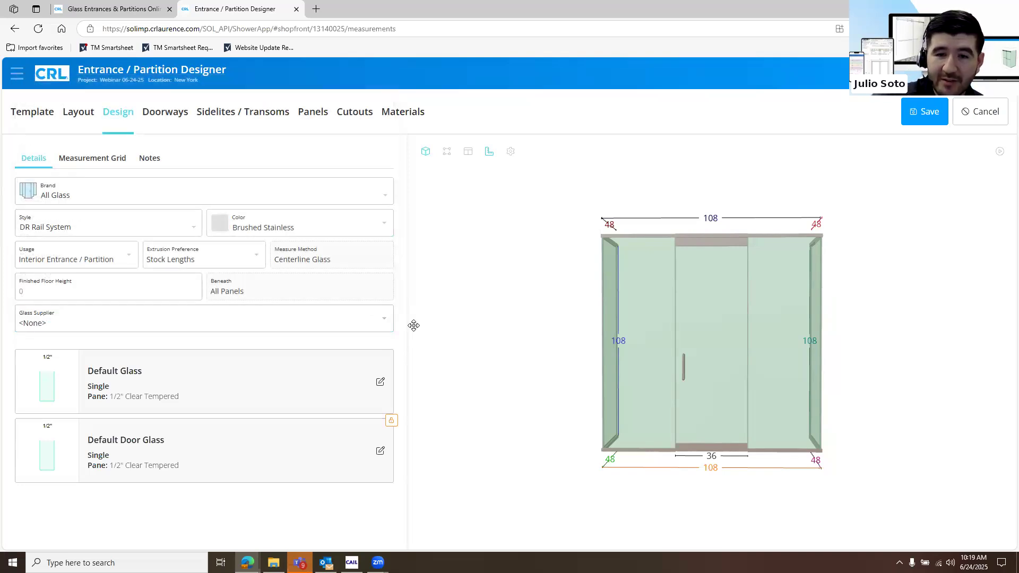
pyautogui.click(379, 385)
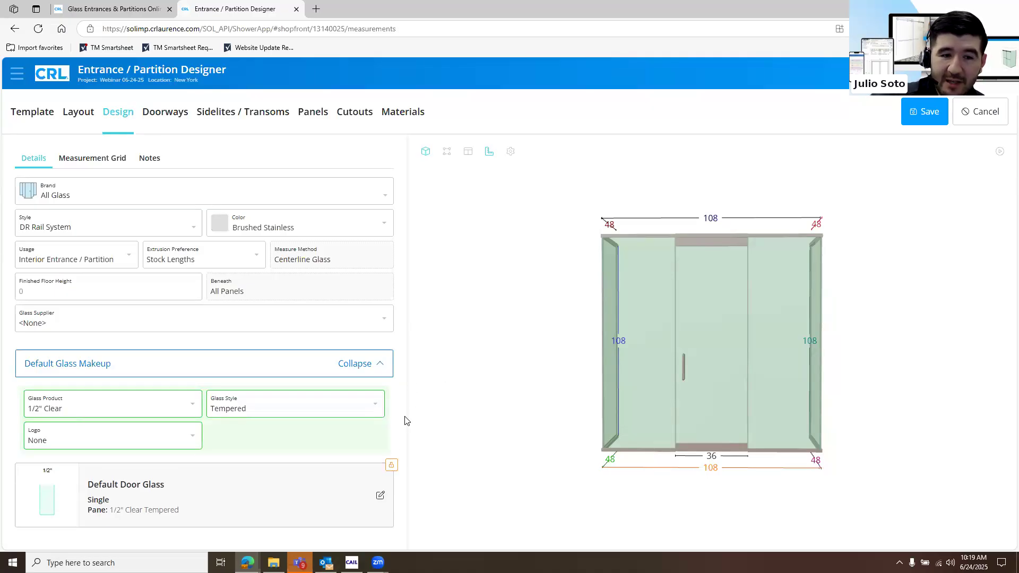
pyautogui.click(185, 400)
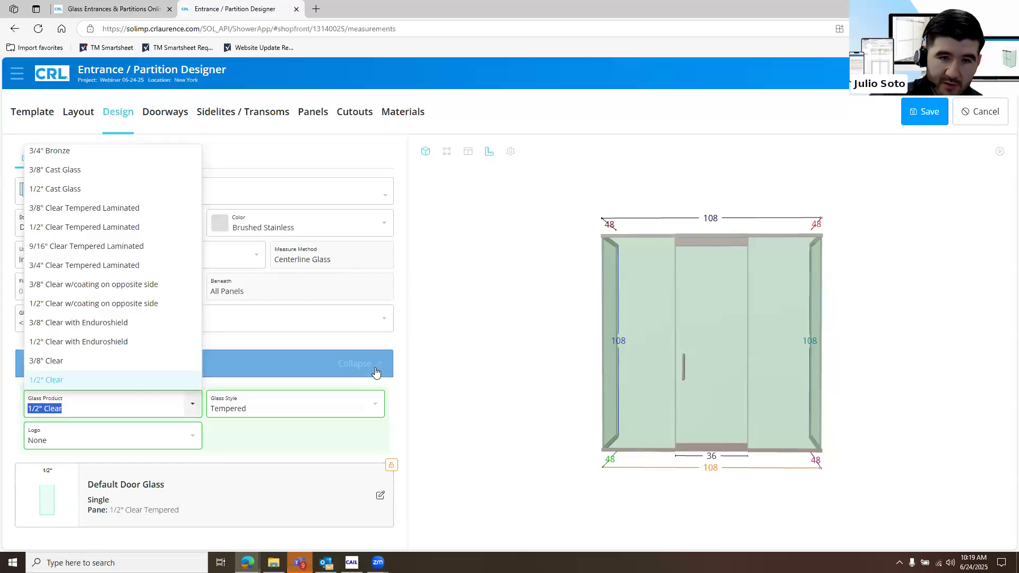
pyautogui.click(369, 417)
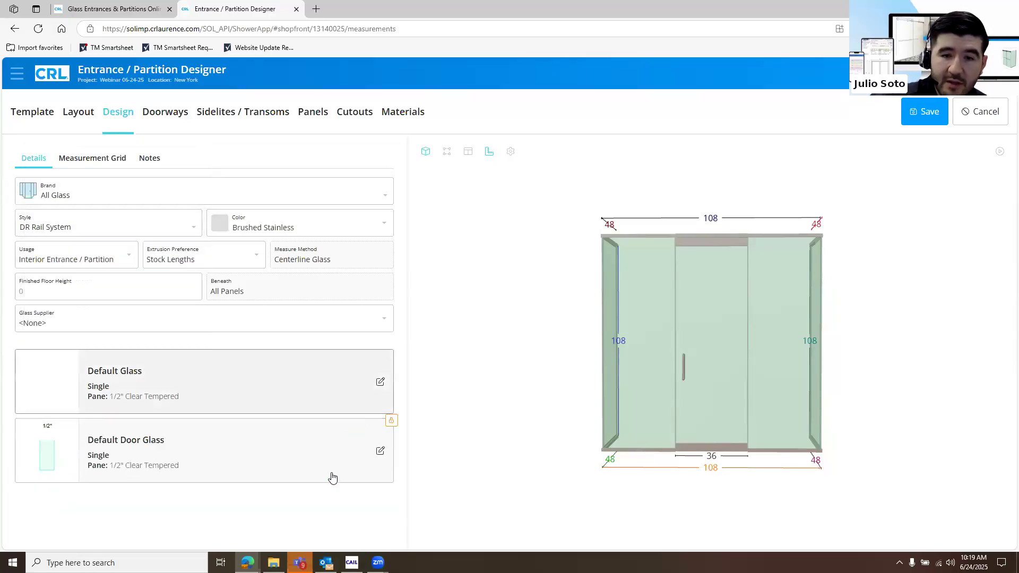
pyautogui.click(292, 376)
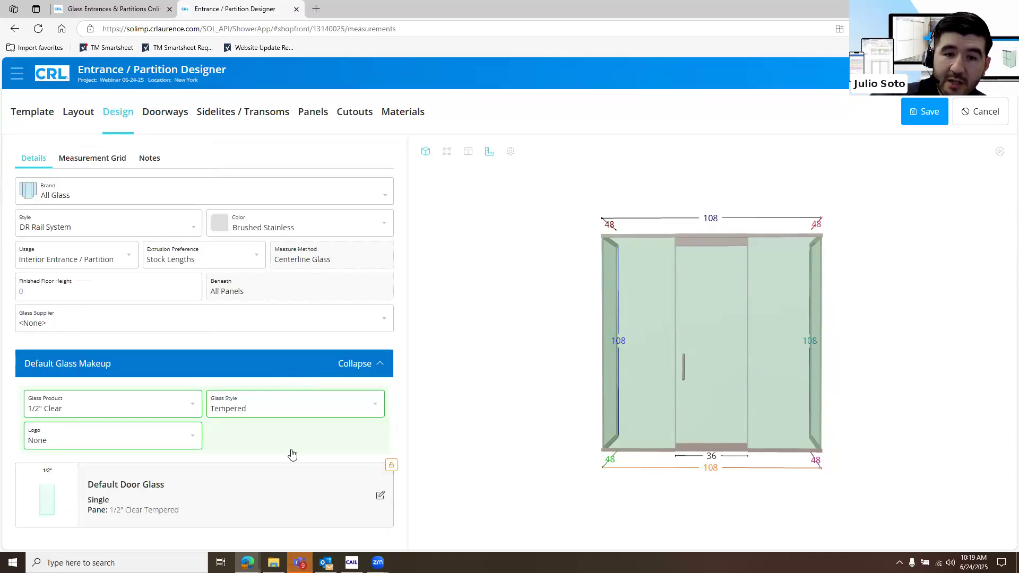
pyautogui.click(314, 446)
pyautogui.click(314, 445)
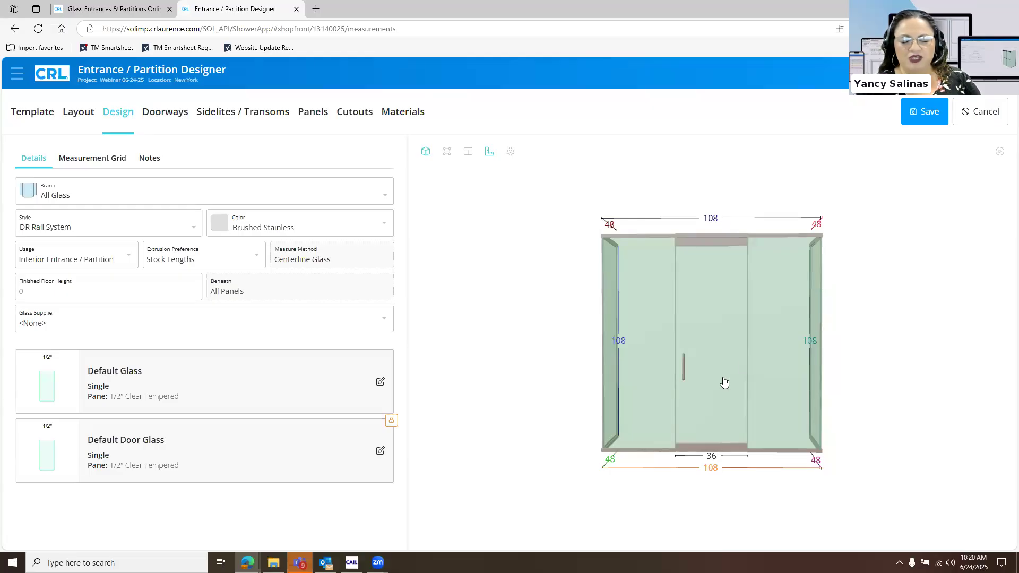
pyautogui.click(688, 347)
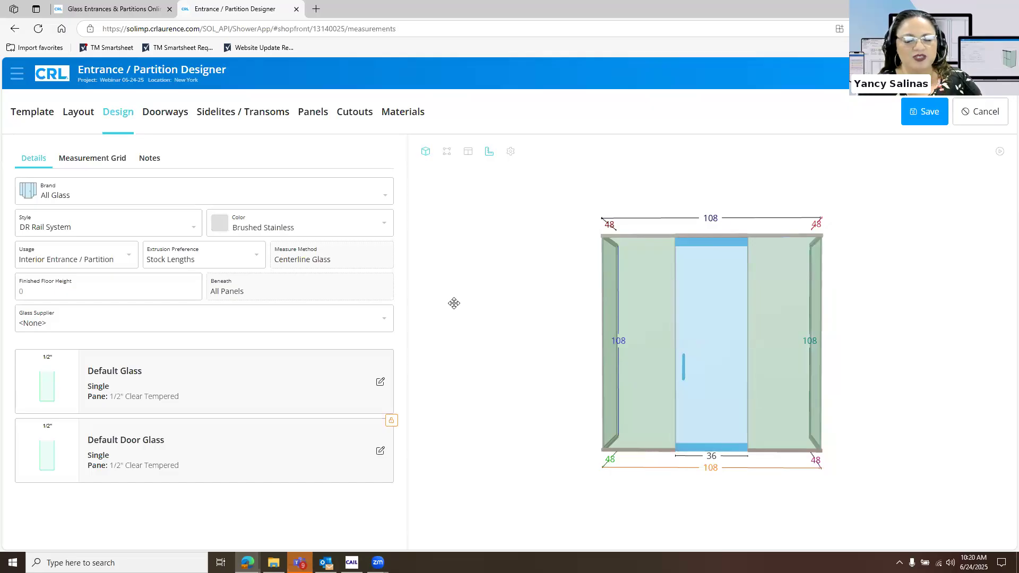
pyautogui.scroll(3, 506, 296)
pyautogui.click(506, 296)
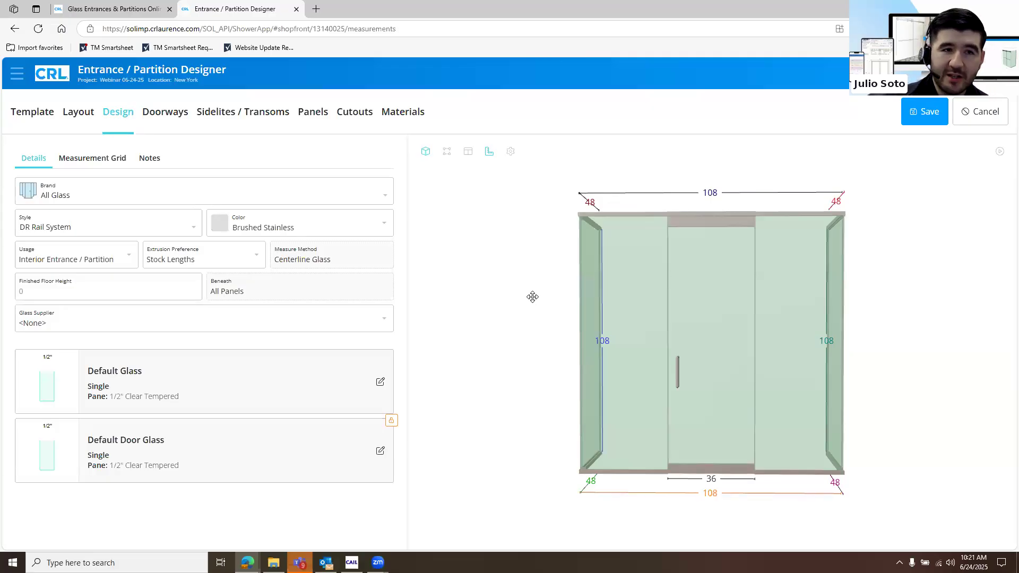
# Try the A/F door style on the doorway and return it to style P
pyautogui.click(162, 113)
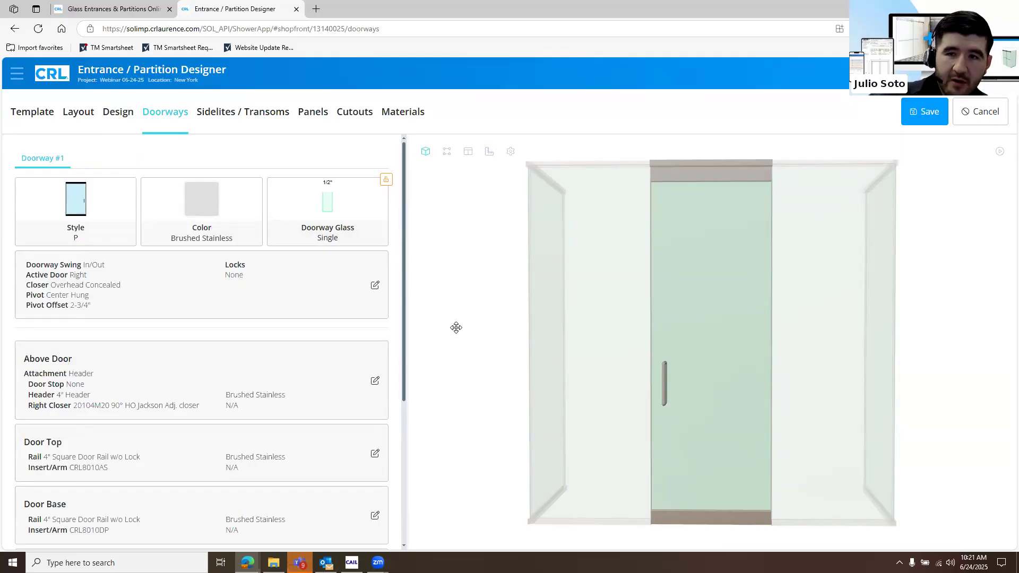
pyautogui.click(130, 231)
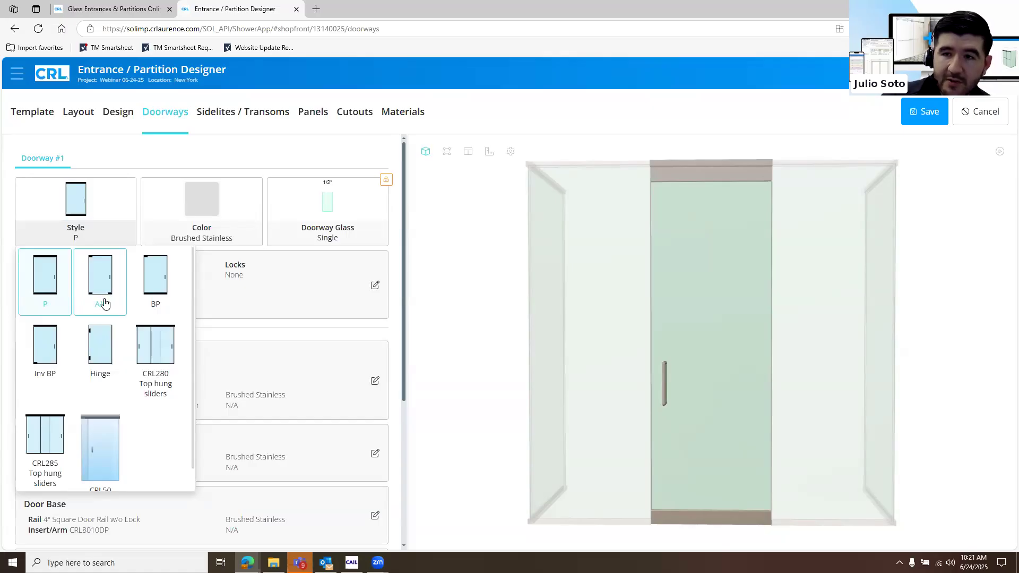
pyautogui.click(104, 302)
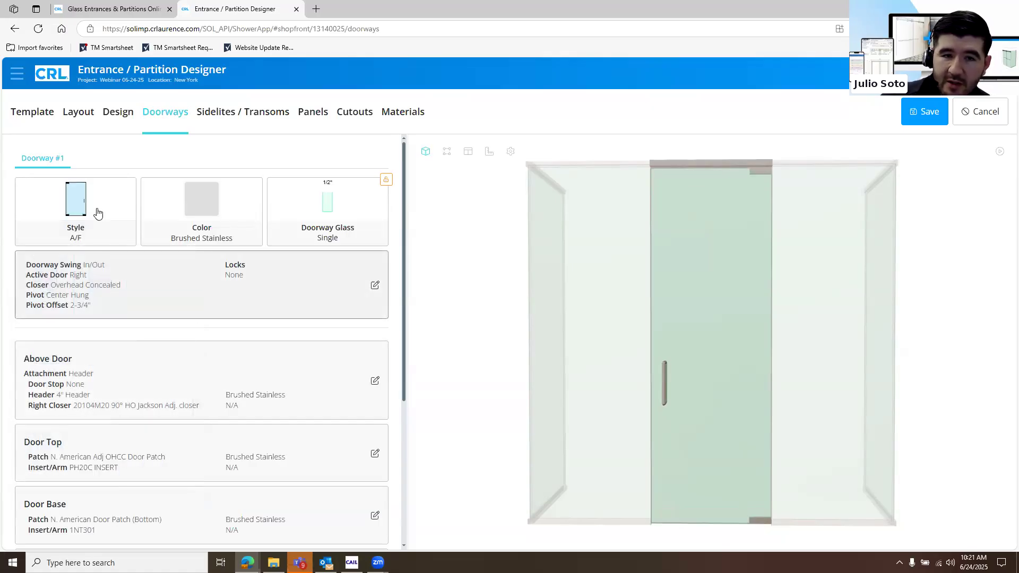
pyautogui.click(75, 213)
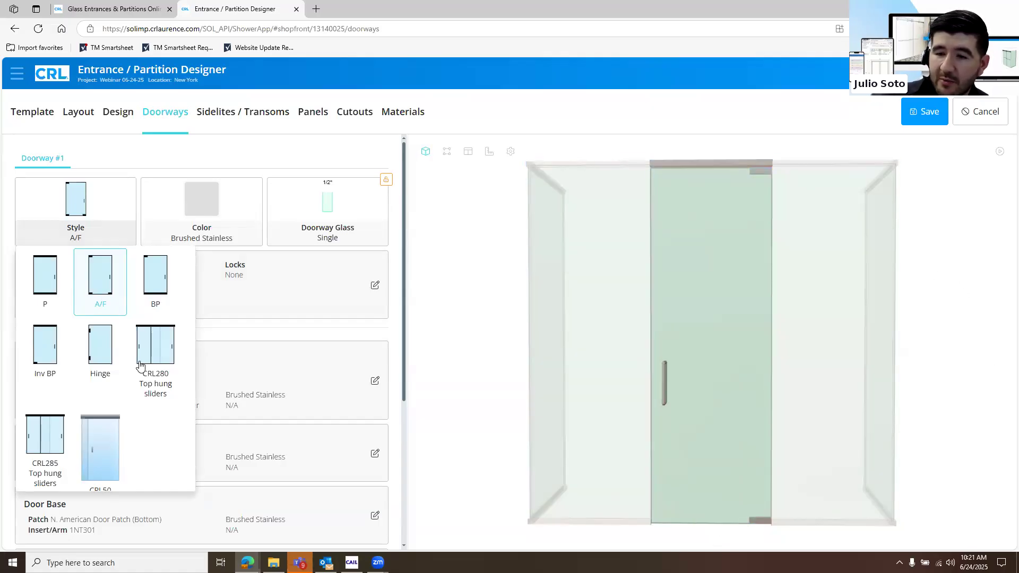
pyautogui.click(48, 298)
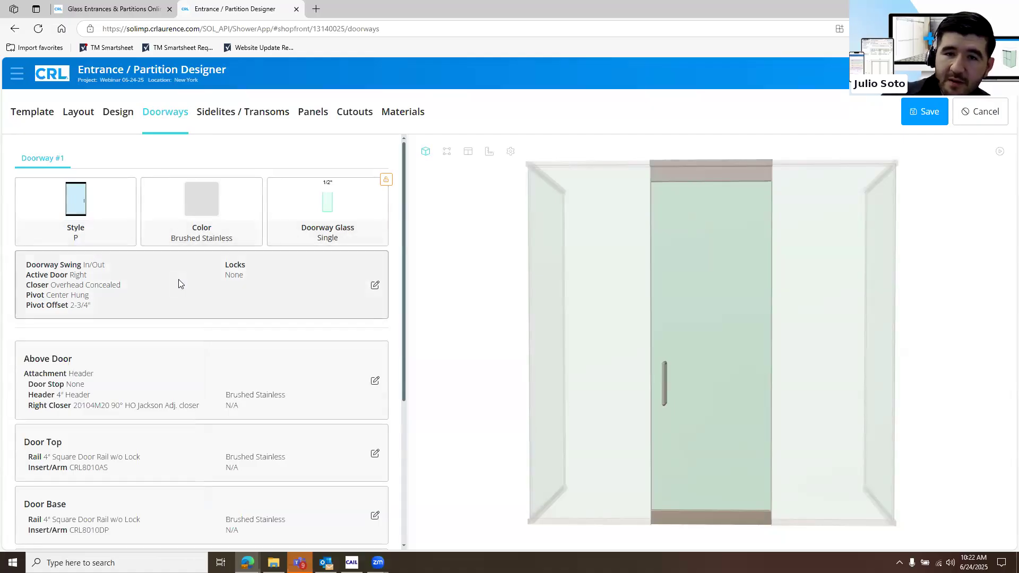
# Open the doorway configuration and choose Brushed Stainless as the doorway color
pyautogui.click(189, 263)
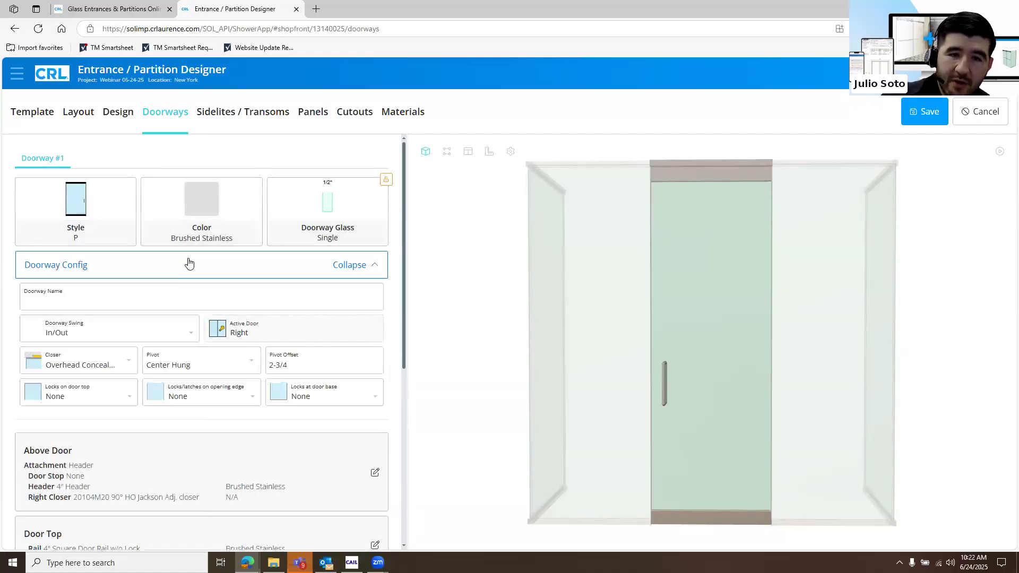
pyautogui.click(191, 228)
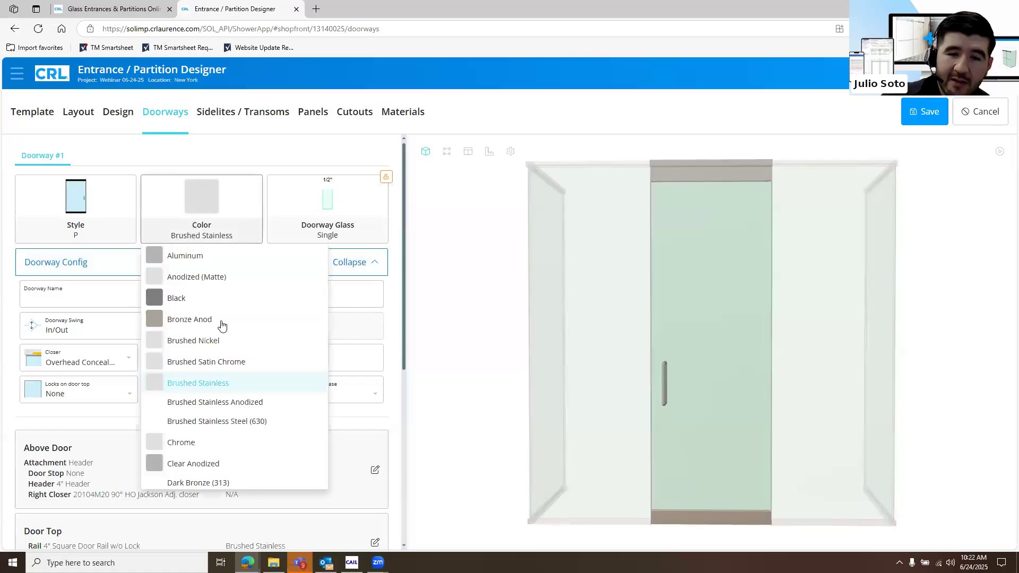
pyautogui.click(230, 383)
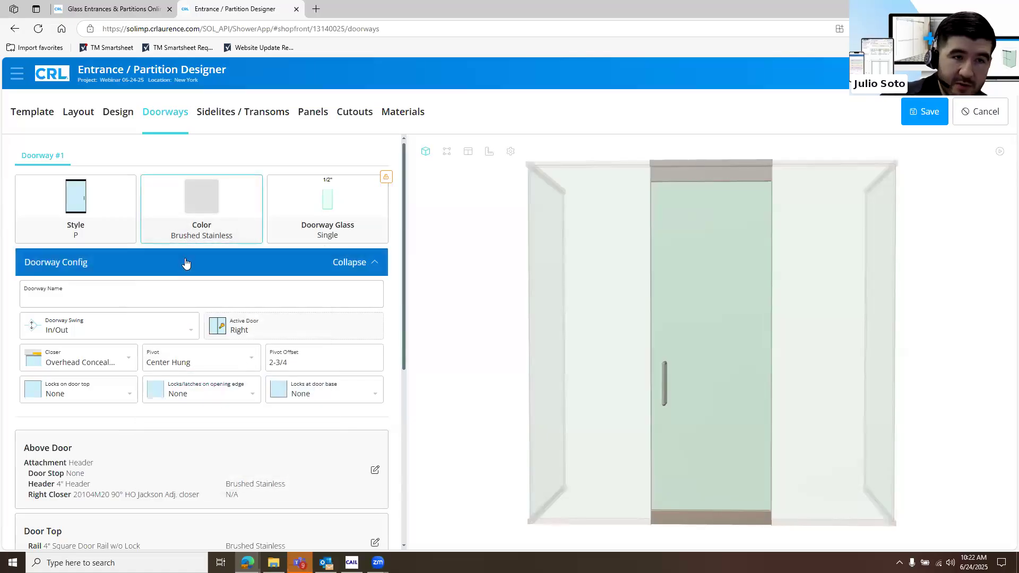
# Name the doorway Mark 1 and set its swing to In
pyautogui.click(158, 292)
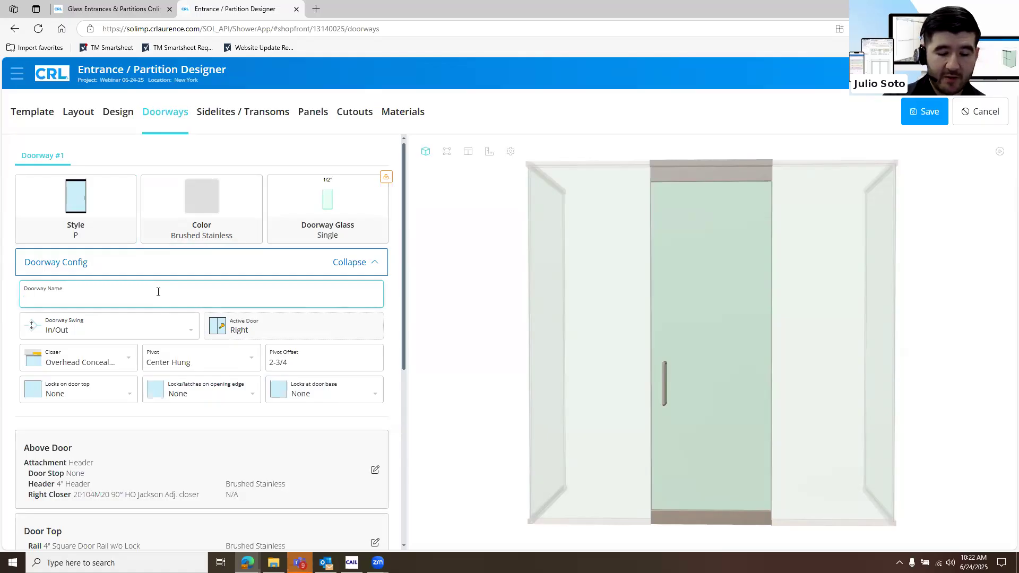
pyautogui.write('Mark 1')
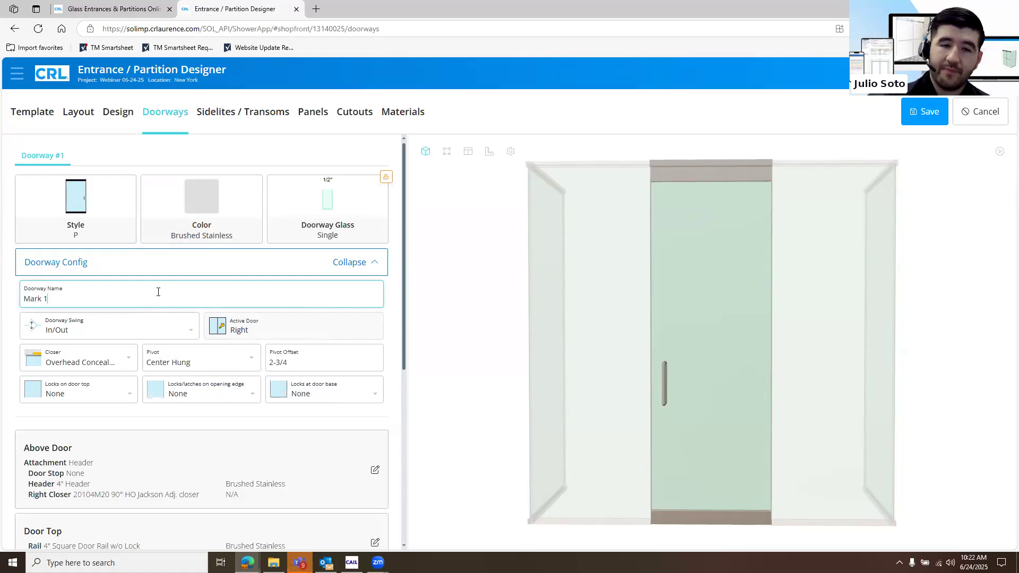
pyautogui.click(156, 334)
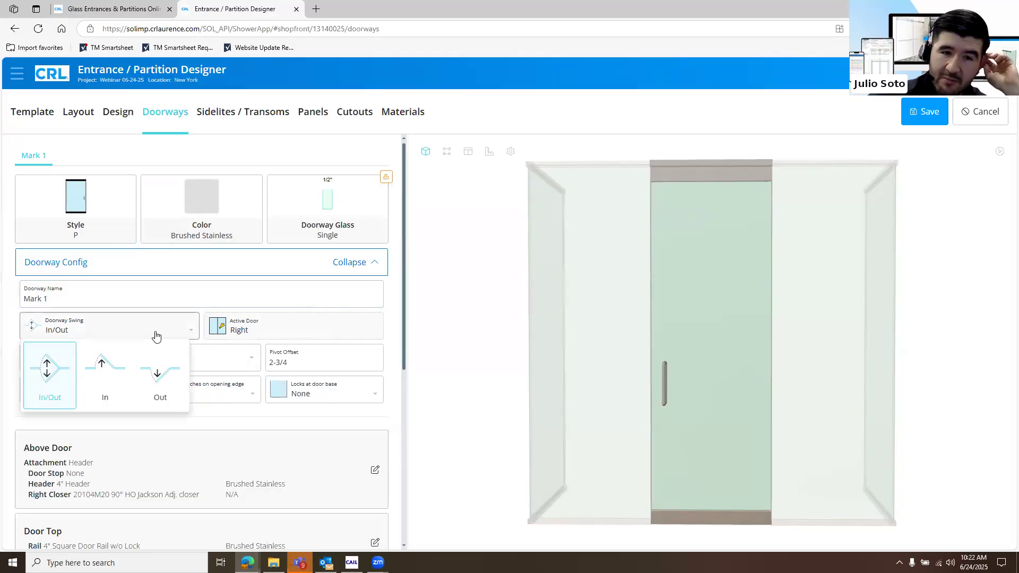
pyautogui.click(103, 387)
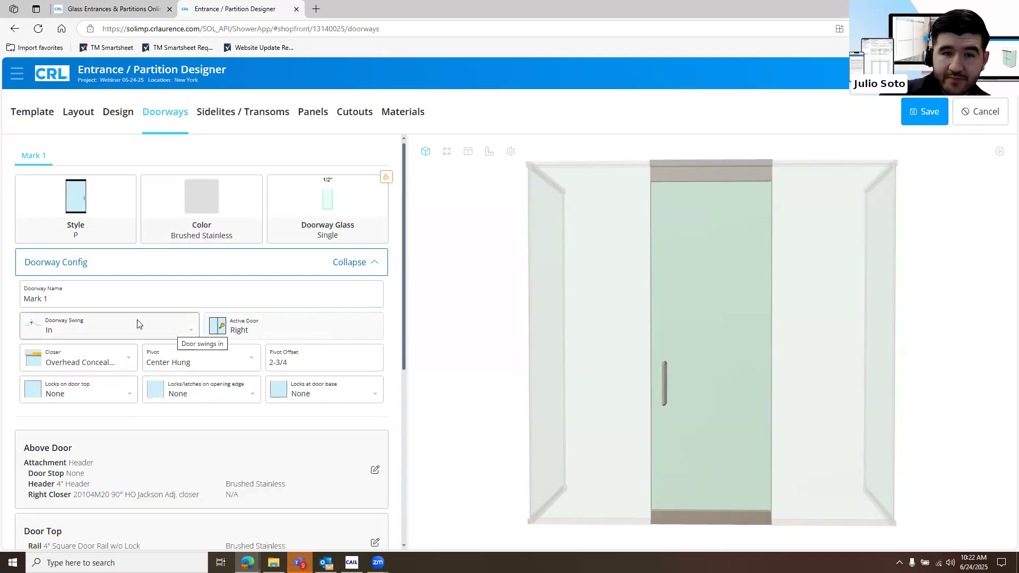
# Try the Floor closer on the doorway and return it to Overhead Concealed
pyautogui.click(128, 362)
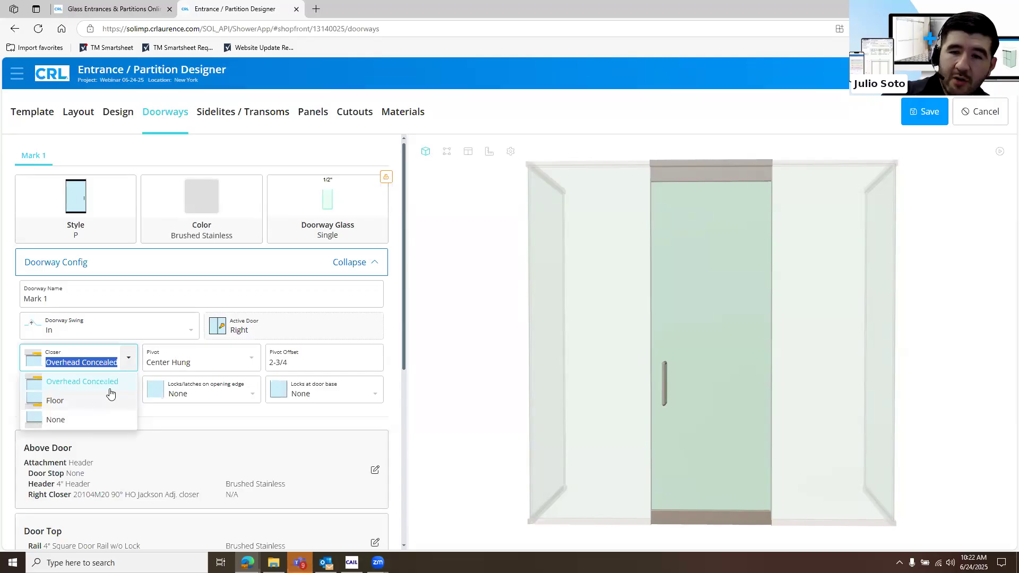
pyautogui.click(96, 401)
pyautogui.click(104, 363)
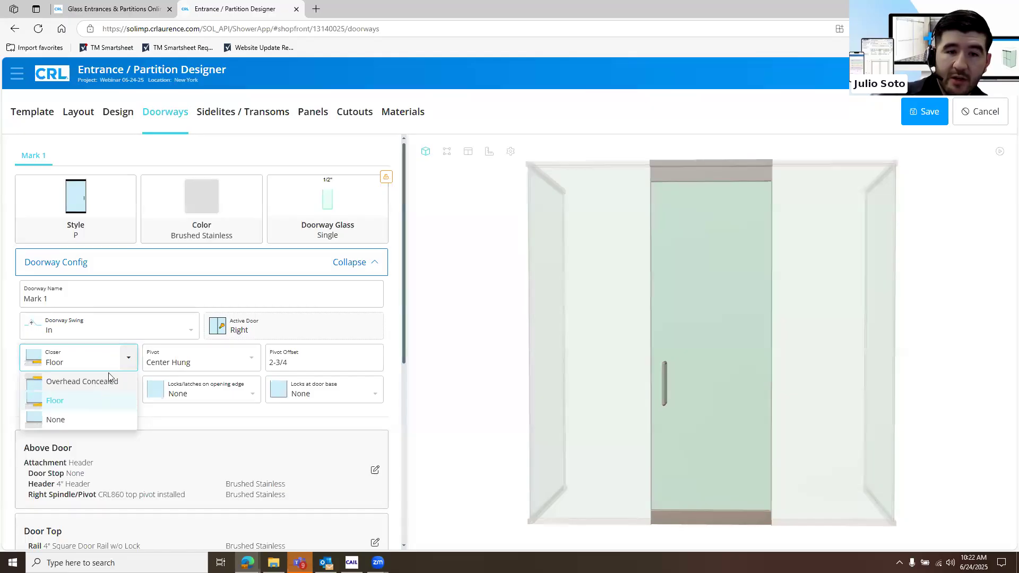
pyautogui.click(124, 382)
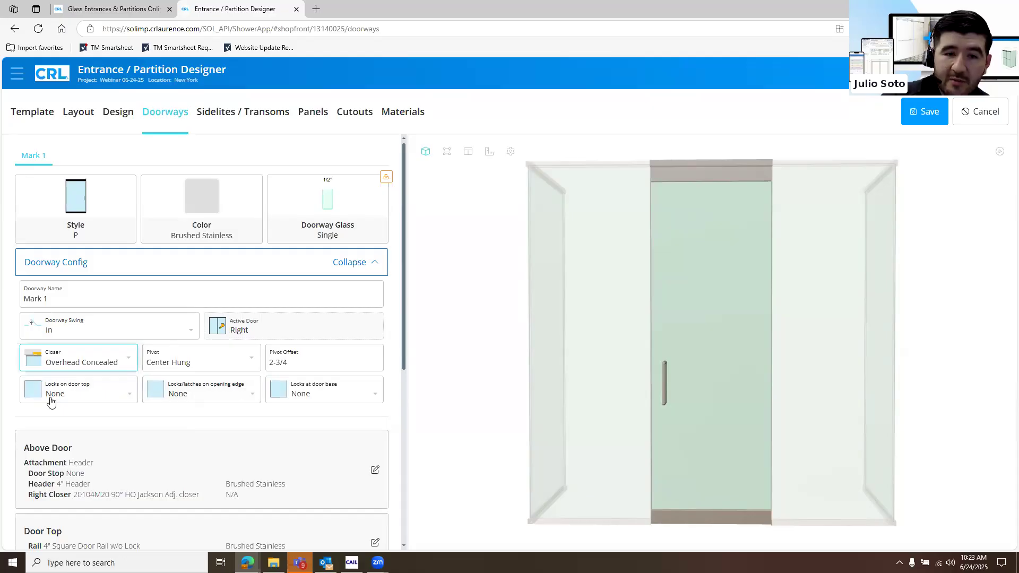
# Review the door's lock options and set the lock at the door base to Bottom Left
pyautogui.click(90, 399)
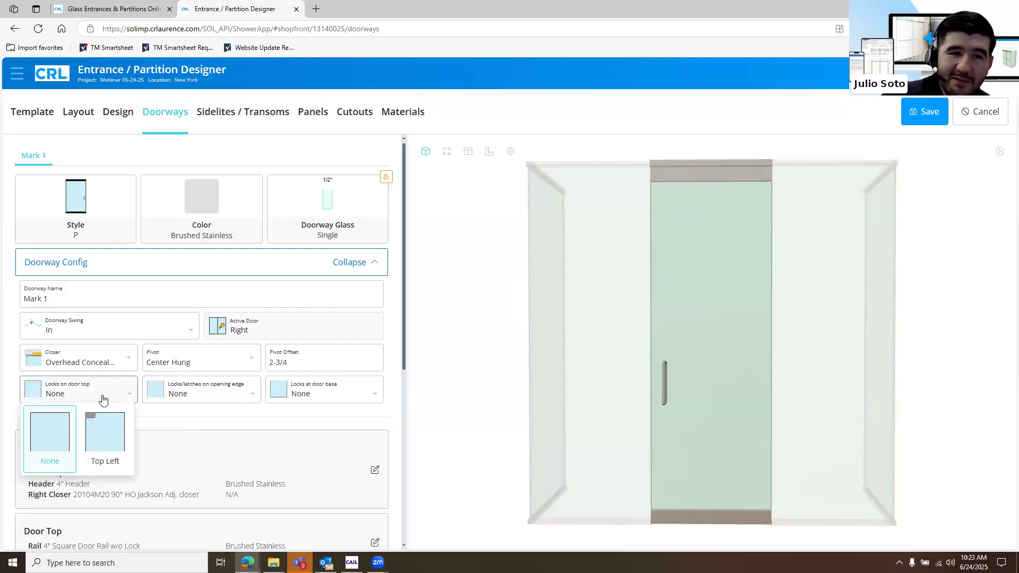
pyautogui.click(239, 398)
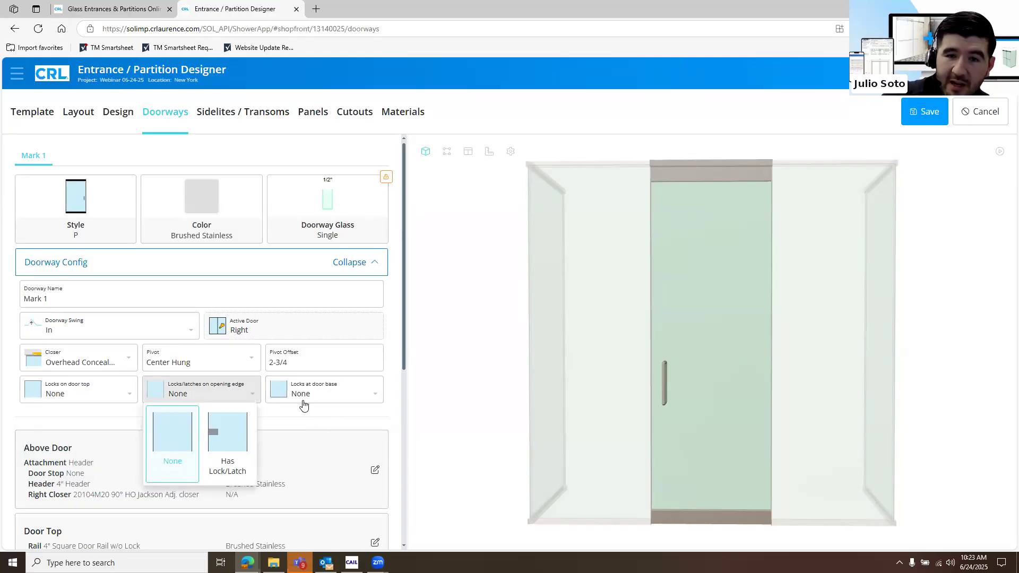
pyautogui.click(365, 395)
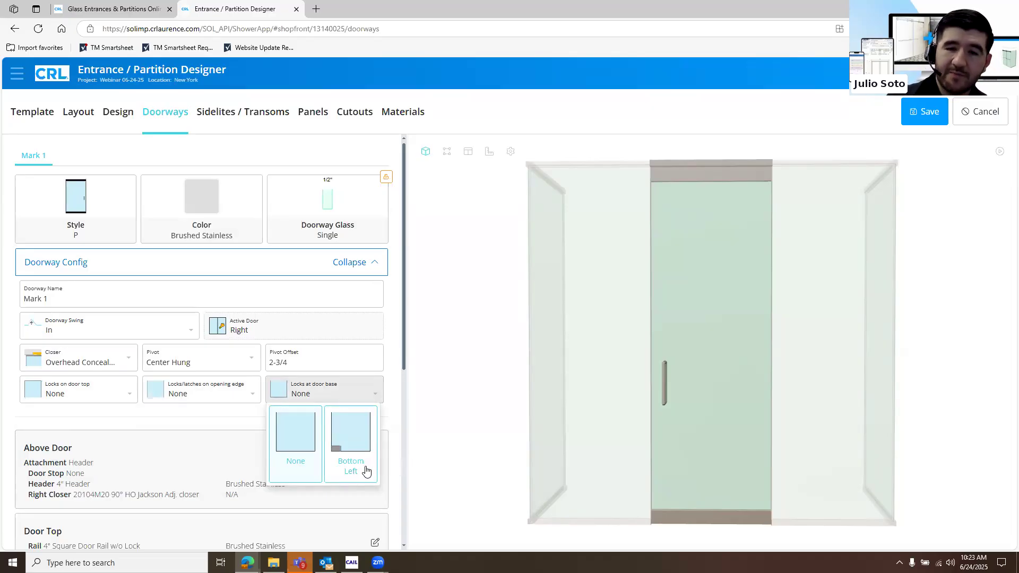
pyautogui.click(365, 474)
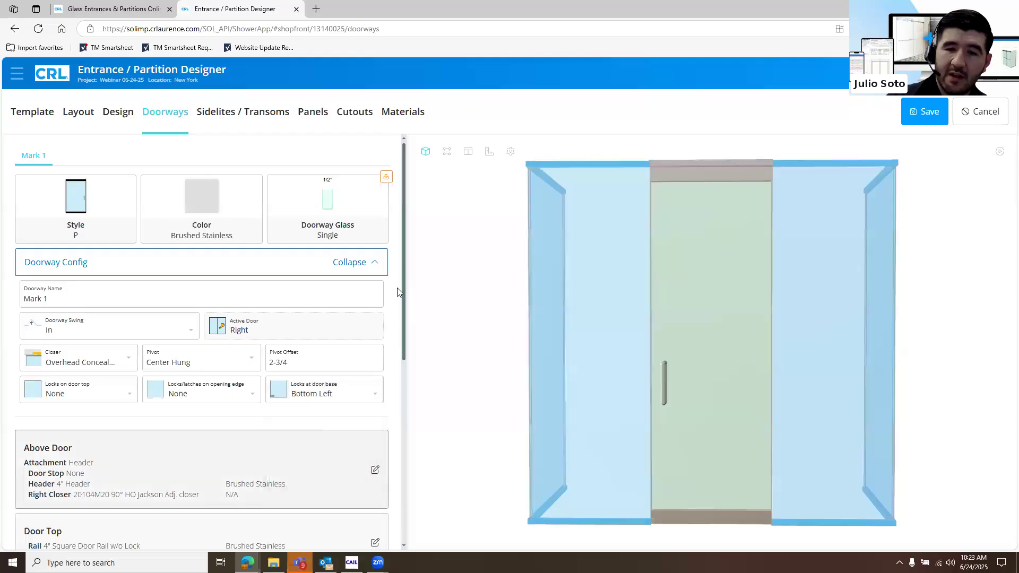
pyautogui.click(352, 265)
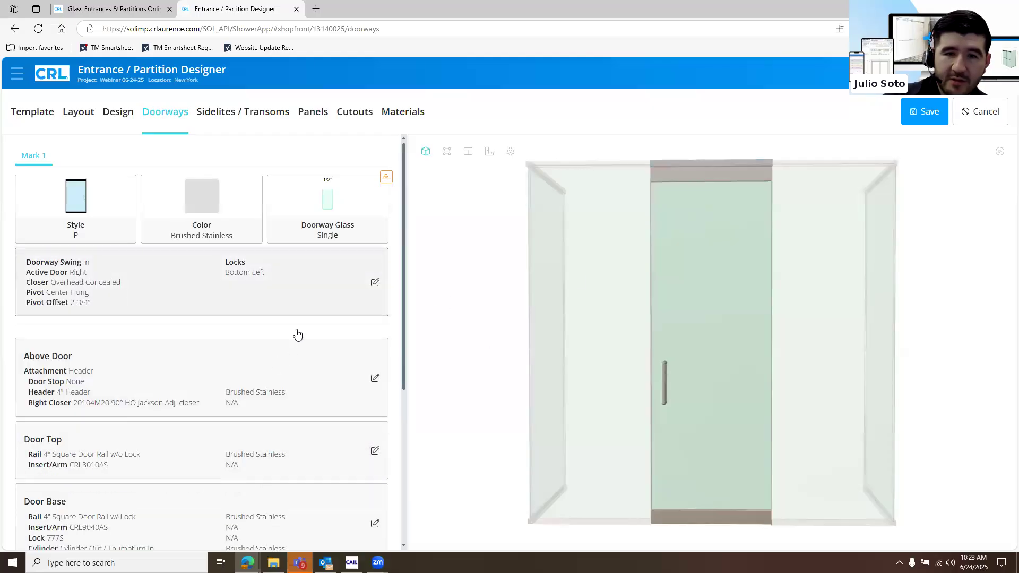
# Add the 1NT307 Sngl Door Stop above the door and check its available colors
pyautogui.scroll(-2, 296, 332)
pyautogui.click(296, 333)
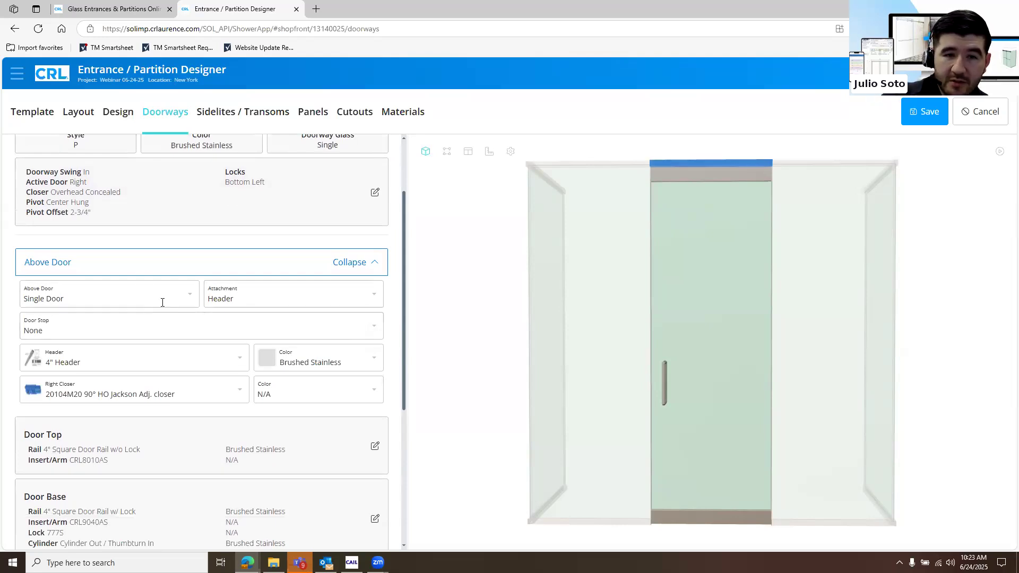
pyautogui.click(186, 299)
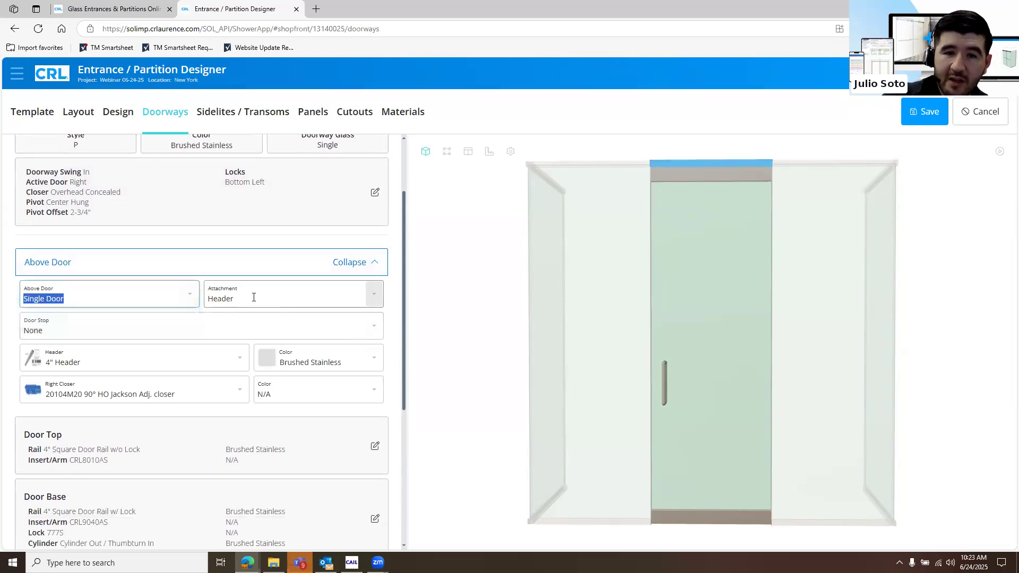
pyautogui.click(254, 297)
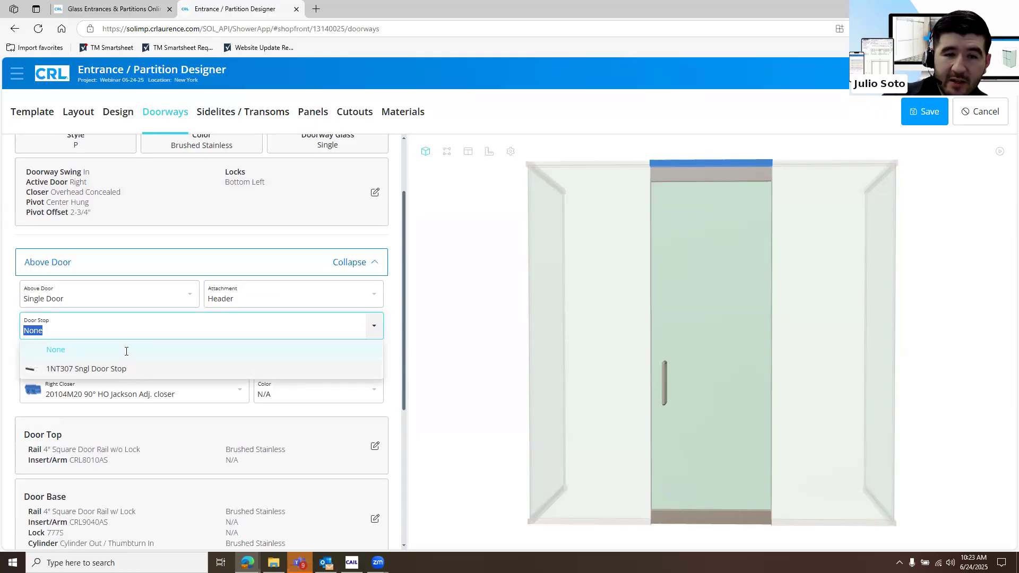
pyautogui.click(127, 369)
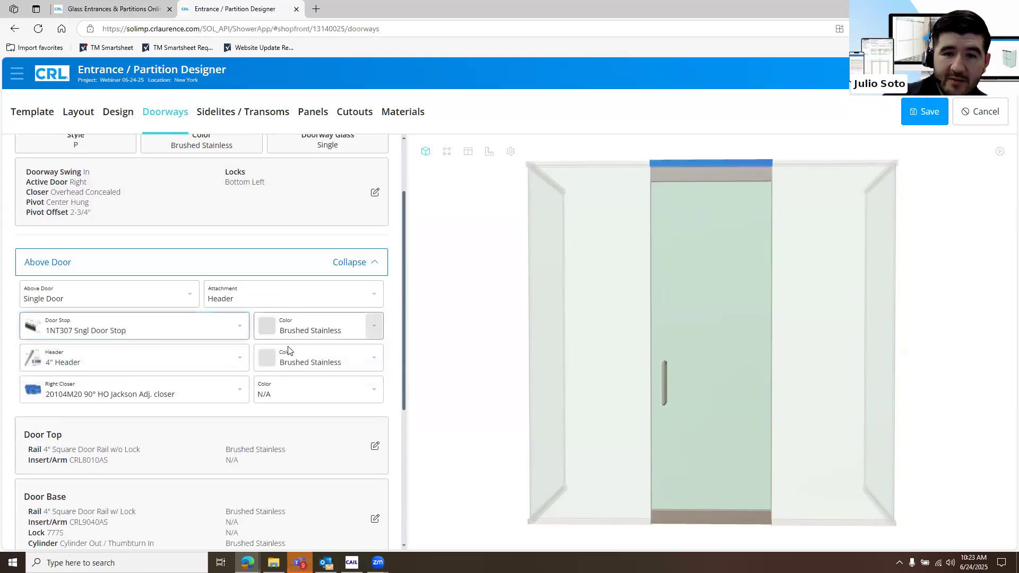
pyautogui.click(373, 326)
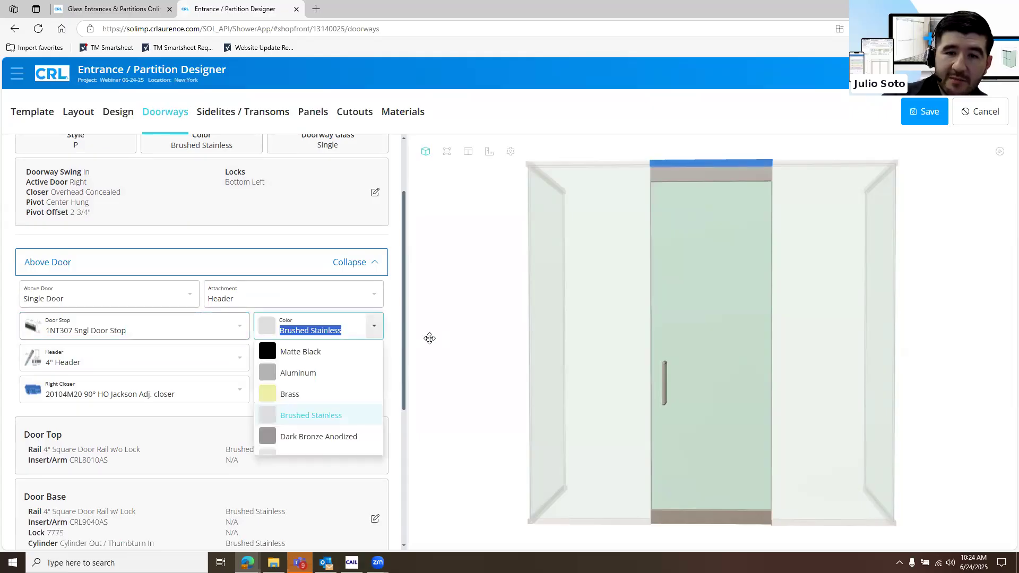
# Set the header above the door to the 4-1/2" Header
pyautogui.click(233, 360)
pyautogui.click(234, 364)
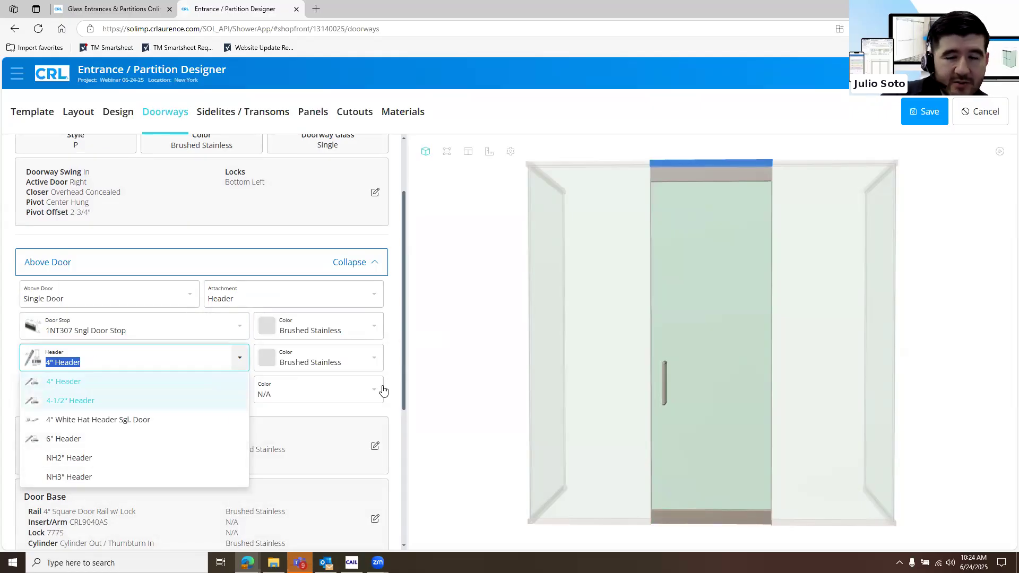
pyautogui.press('Return')
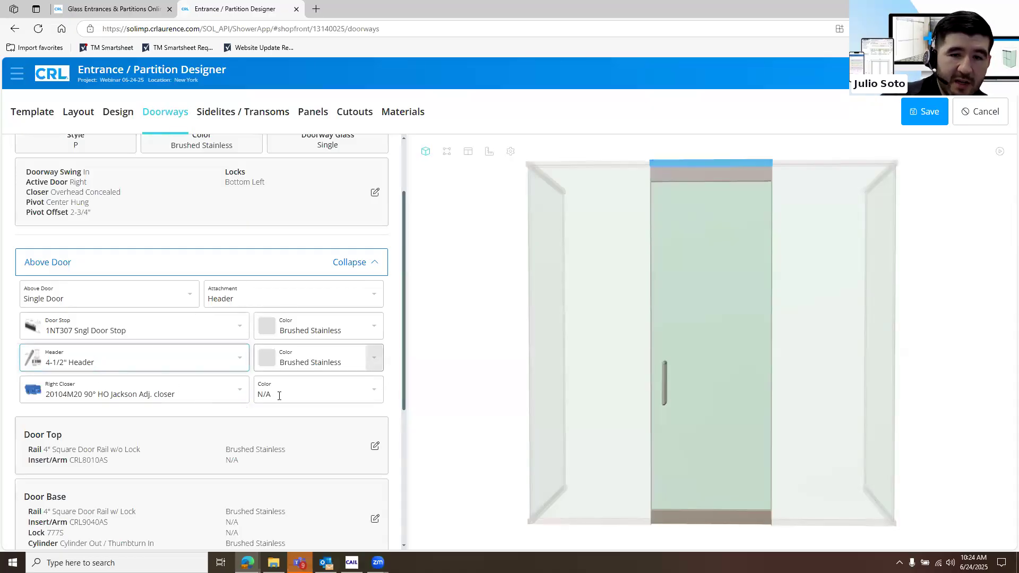
# Examine the full range of right closer models available above the door
pyautogui.click(241, 393)
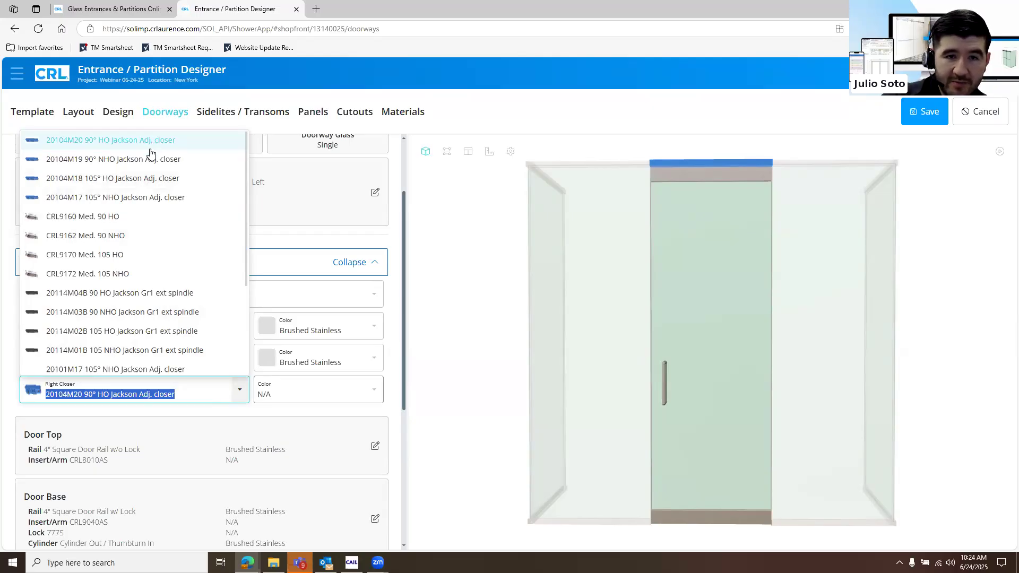
pyautogui.scroll(-4, 144, 238)
pyautogui.scroll(-3, 146, 239)
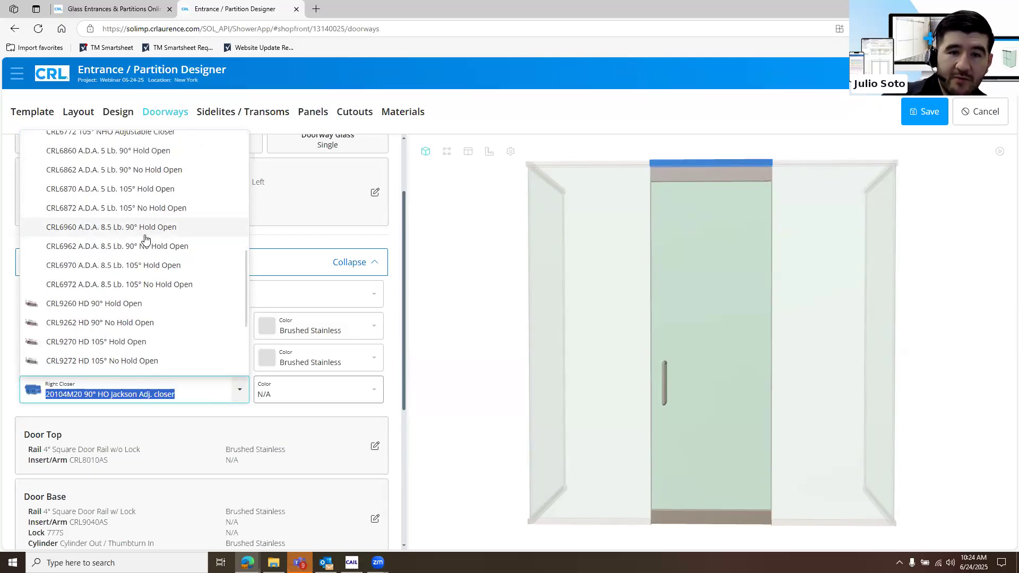
pyautogui.scroll(-7, 146, 239)
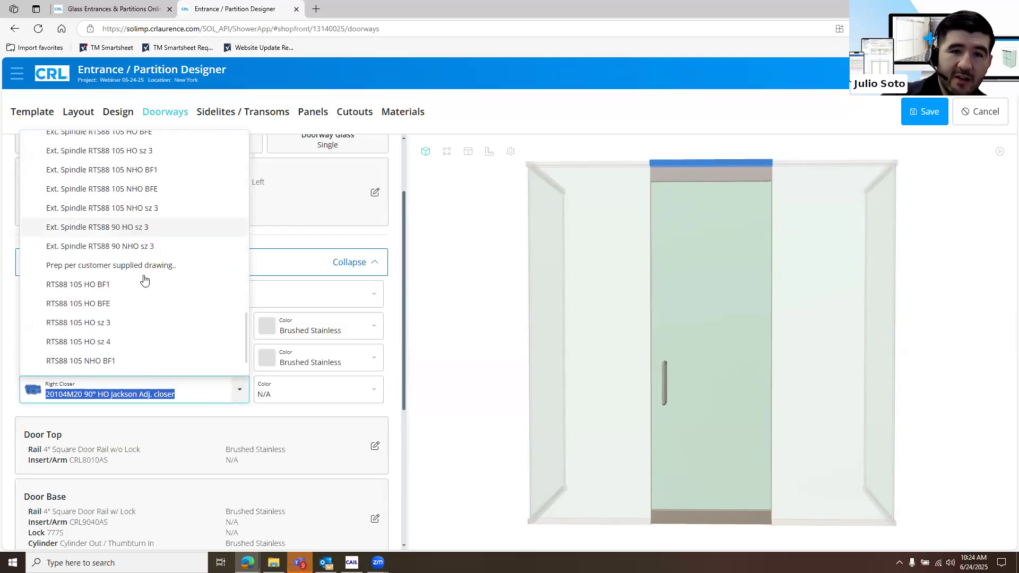
pyautogui.scroll(-1, 147, 265)
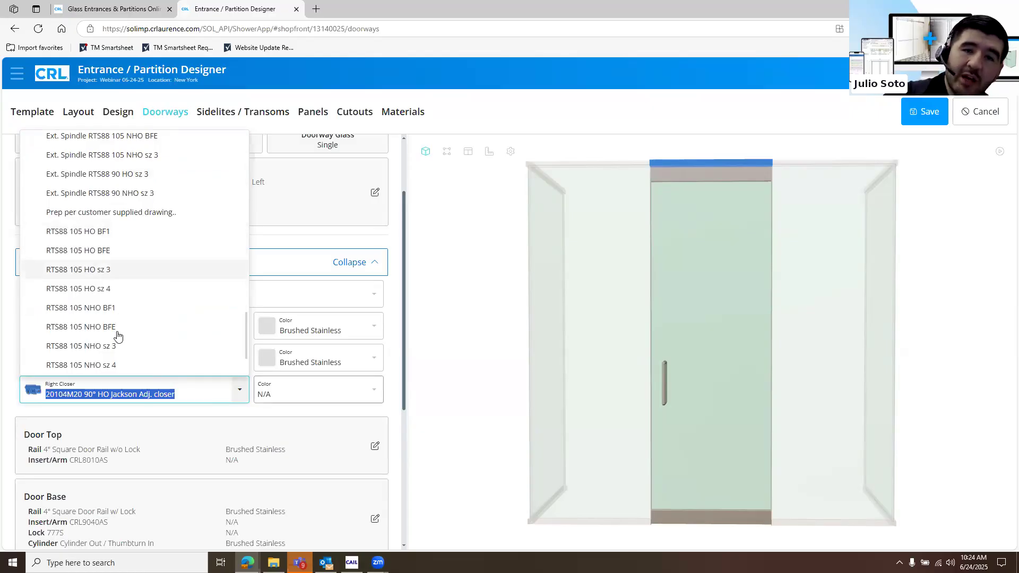
pyautogui.scroll(2, 117, 336)
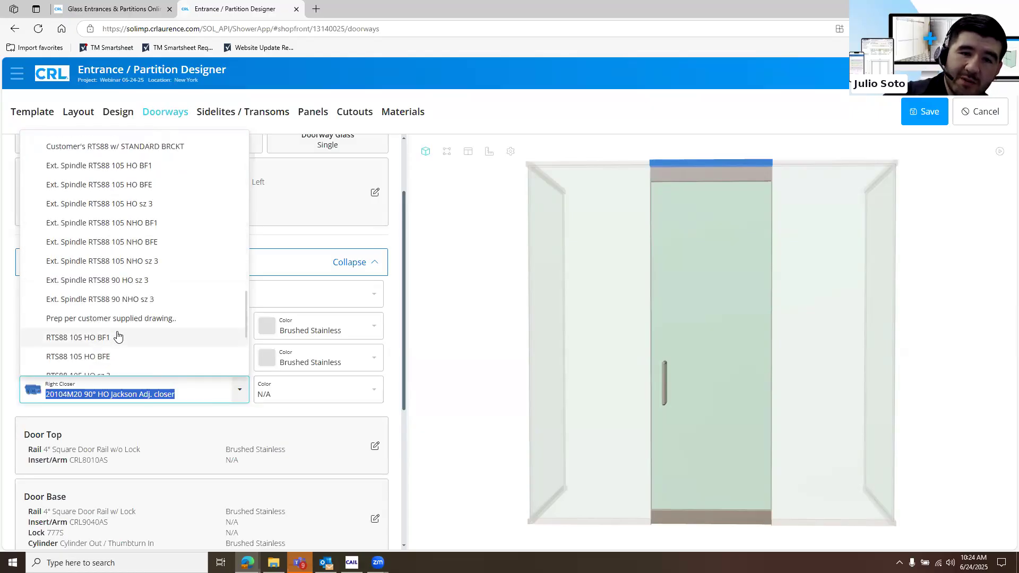
pyautogui.scroll(2, 117, 336)
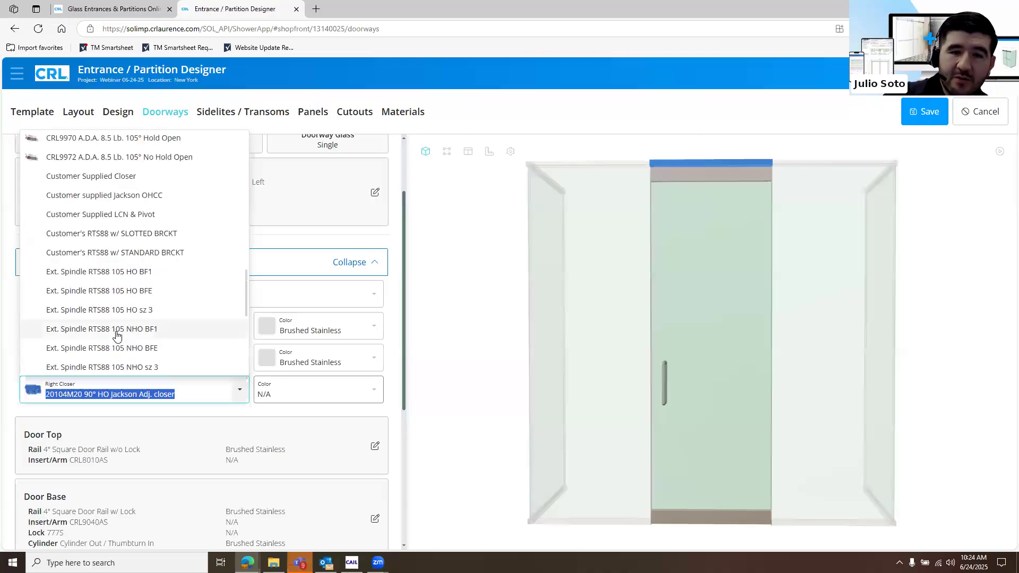
pyautogui.scroll(3, 117, 334)
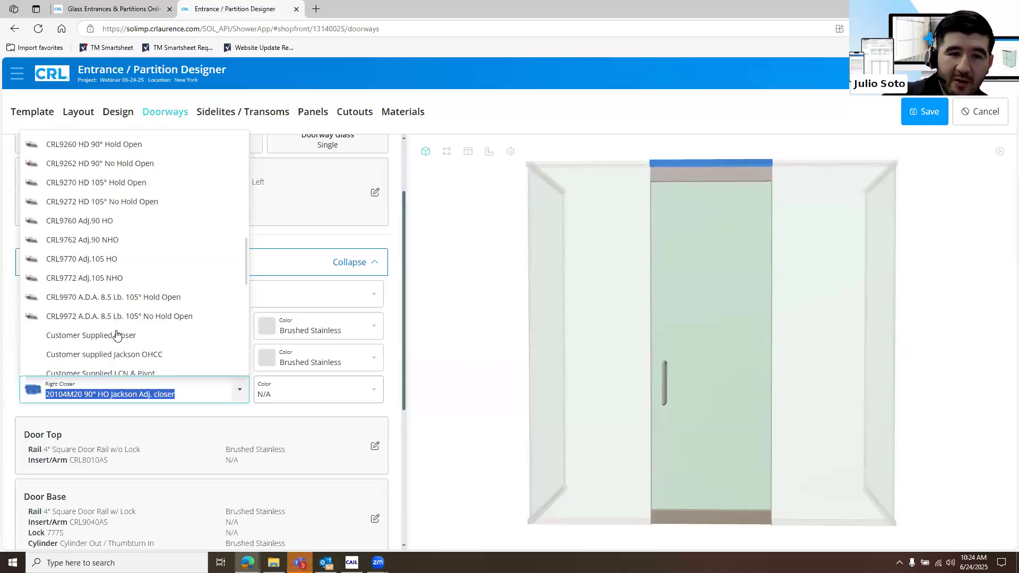
pyautogui.scroll(3, 117, 333)
pyautogui.scroll(10, 118, 332)
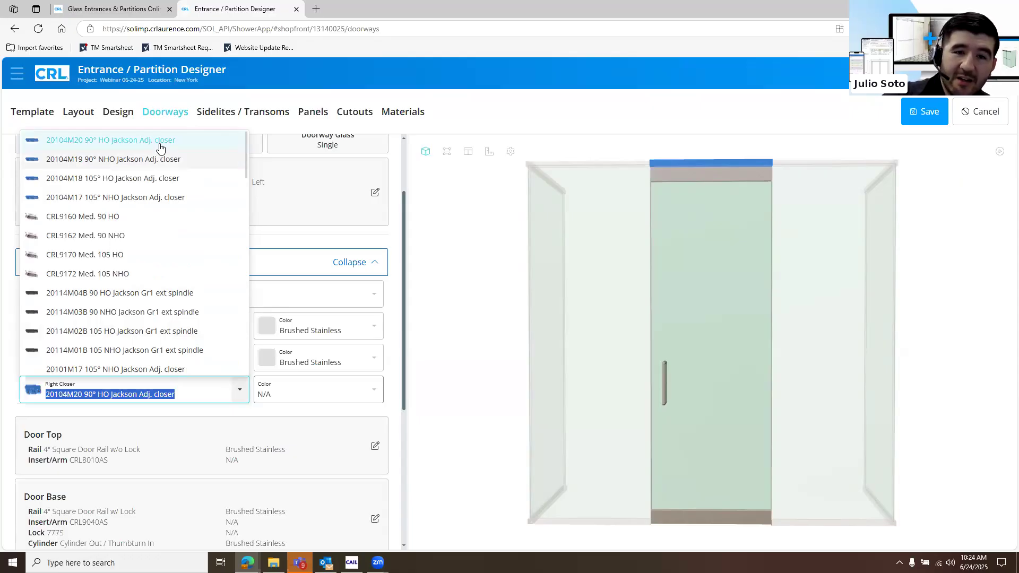
# Set the door top rail to 4" Tapered Door Rail w/o Lock and check its insert/arm options
pyautogui.click(274, 278)
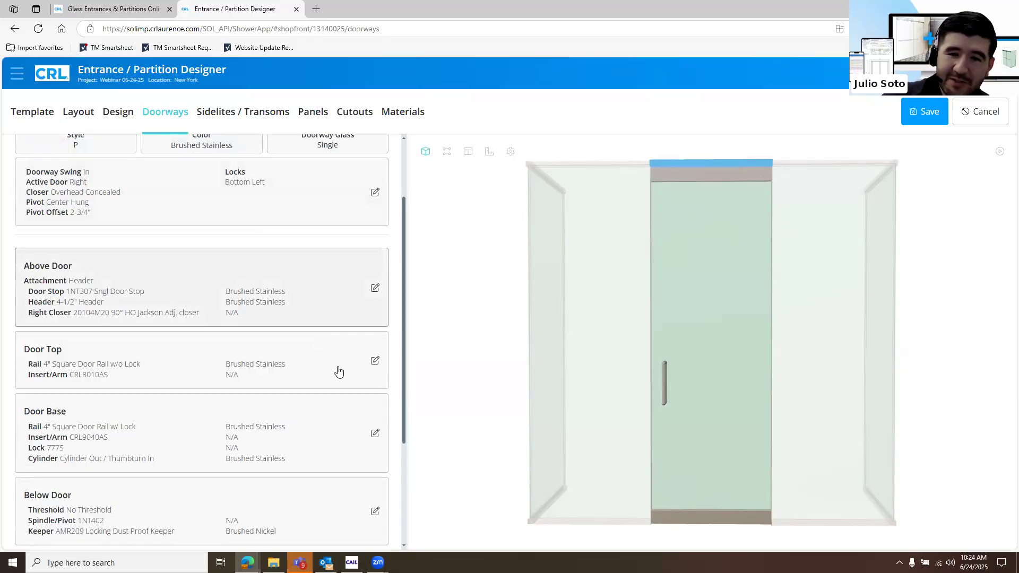
pyautogui.click(292, 364)
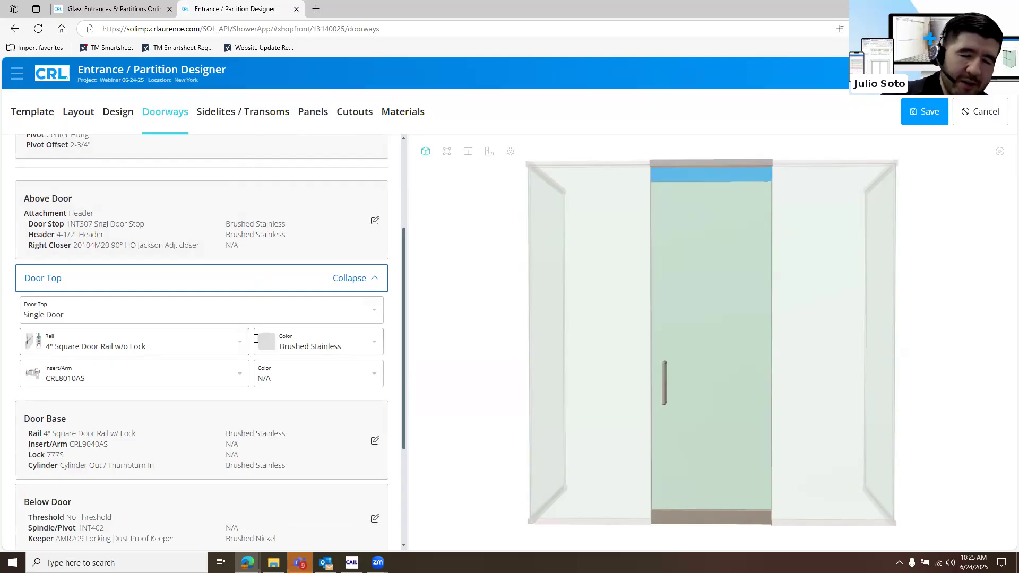
pyautogui.click(233, 352)
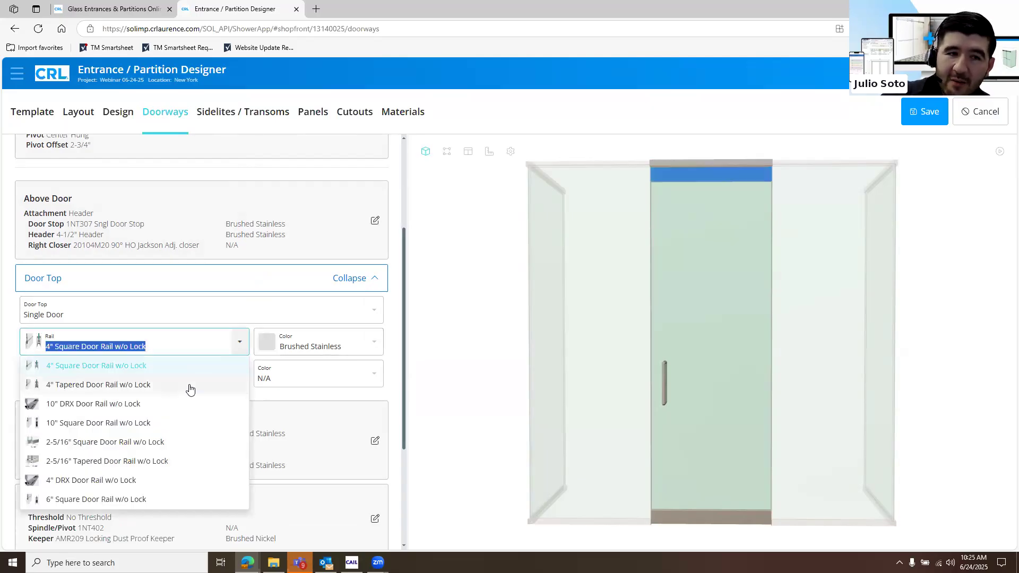
pyautogui.click(197, 384)
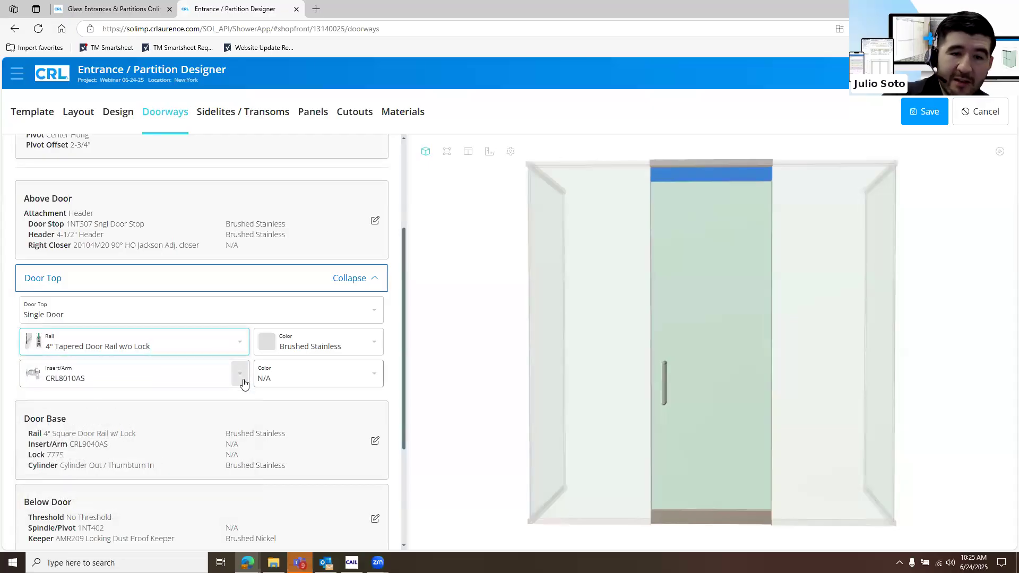
pyautogui.click(242, 380)
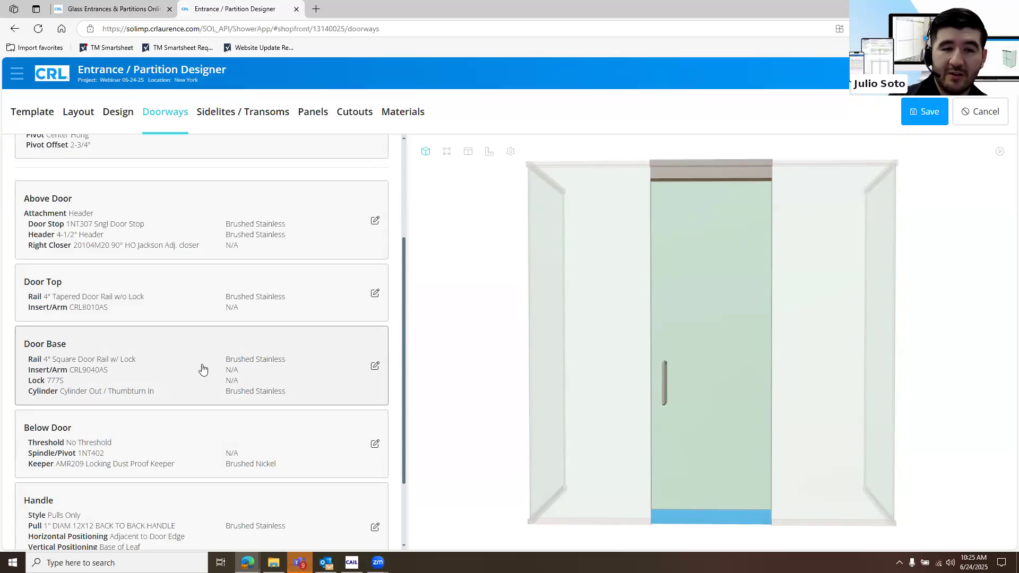
# Review the door base rail options and set the rail to 4" Tapered Door Rail w/ Lock
pyautogui.click(239, 371)
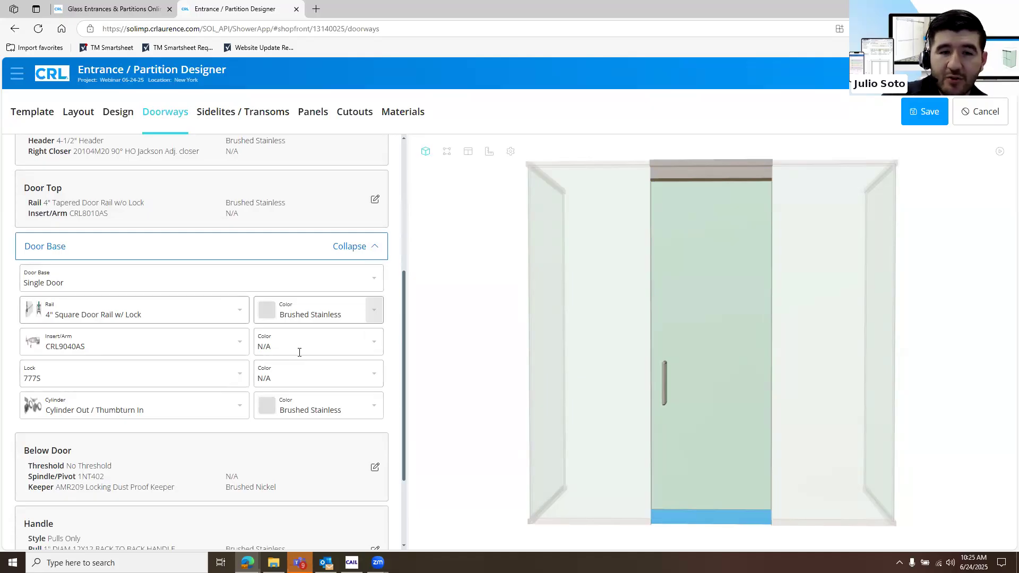
pyautogui.click(225, 305)
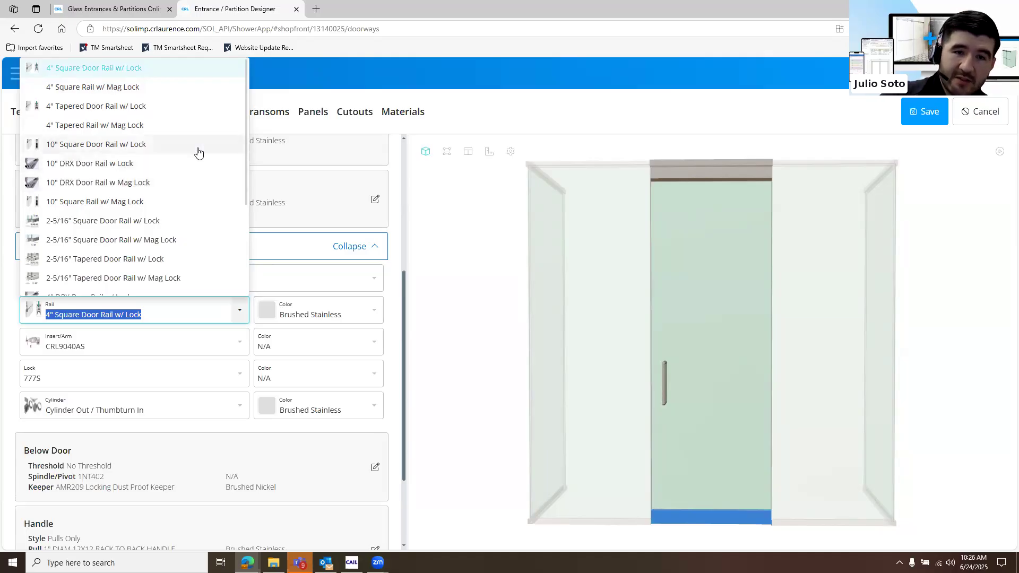
pyautogui.scroll(-2, 146, 198)
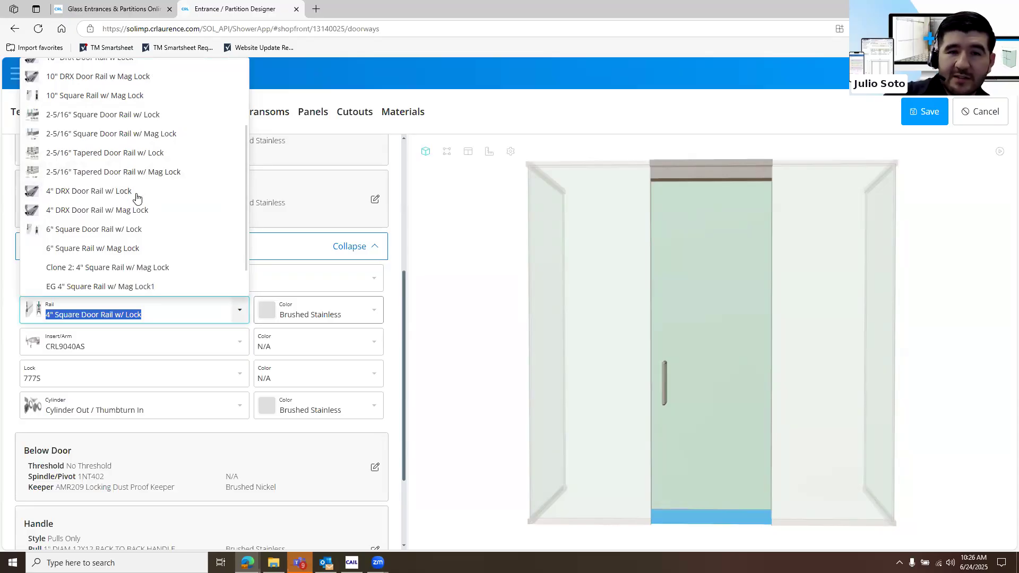
pyautogui.scroll(-2, 137, 201)
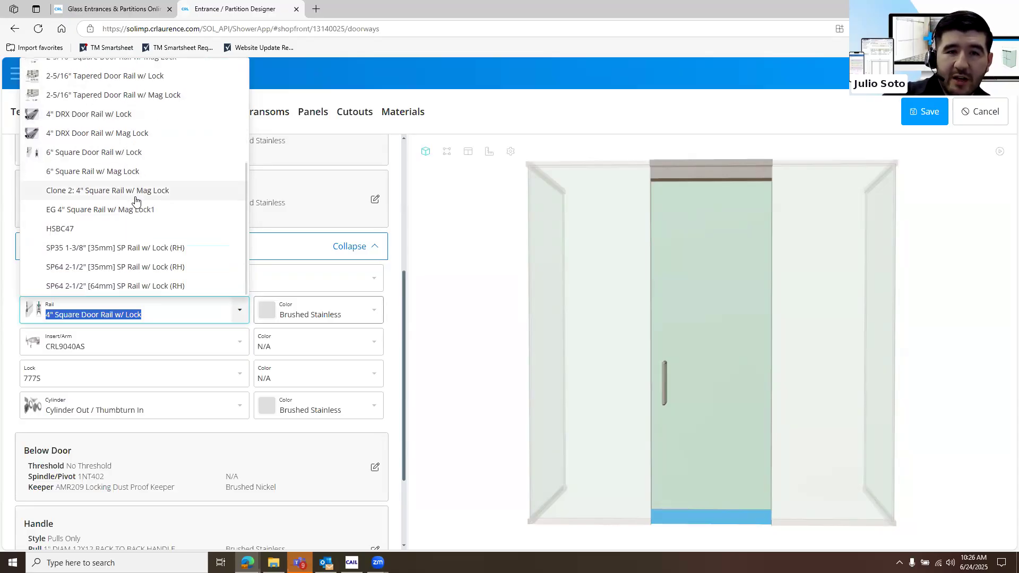
pyautogui.scroll(4, 133, 202)
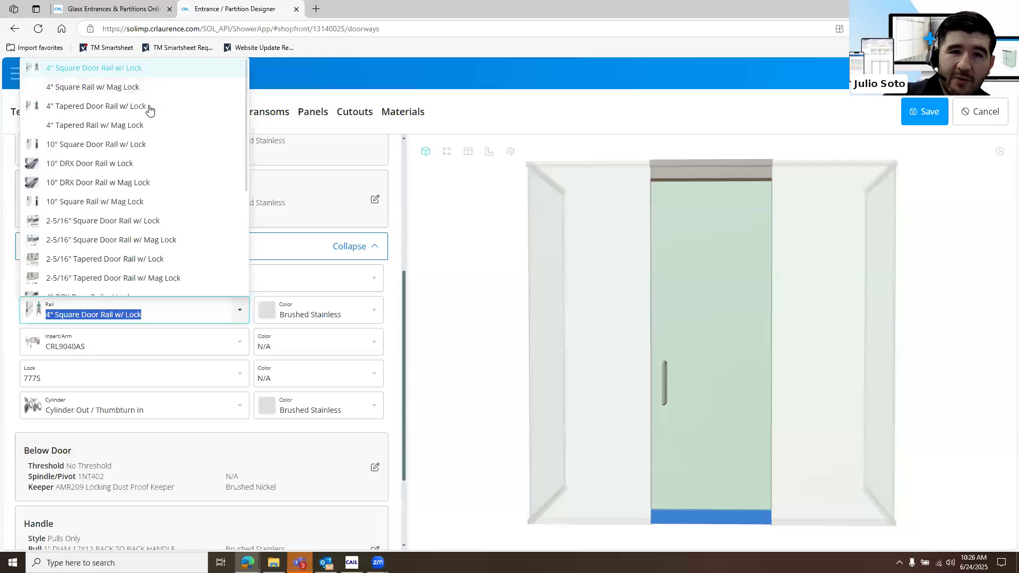
pyautogui.click(150, 108)
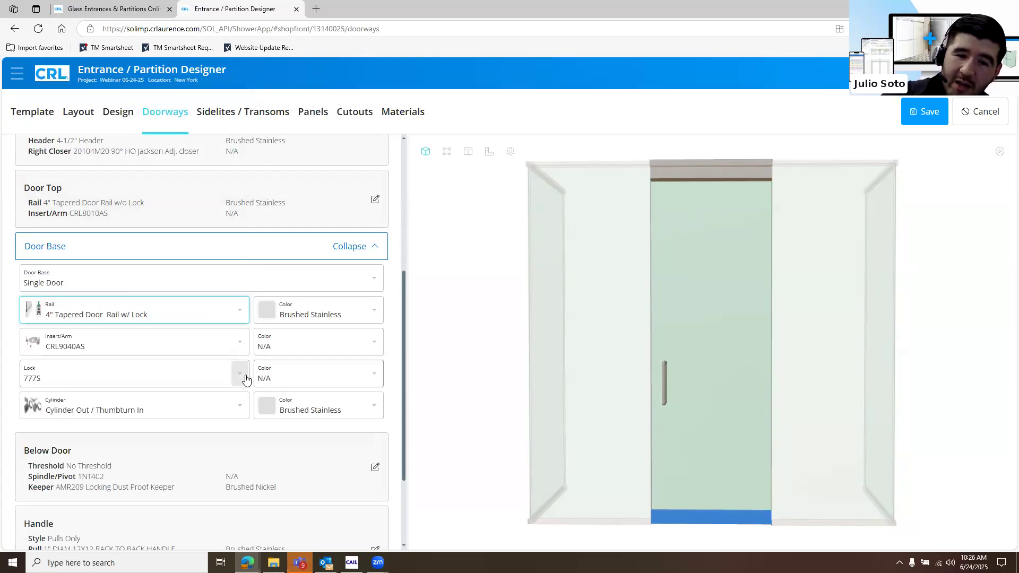
# Review the door base cylinder options and select Cylinder Out / Thumbturn In
pyautogui.click(244, 410)
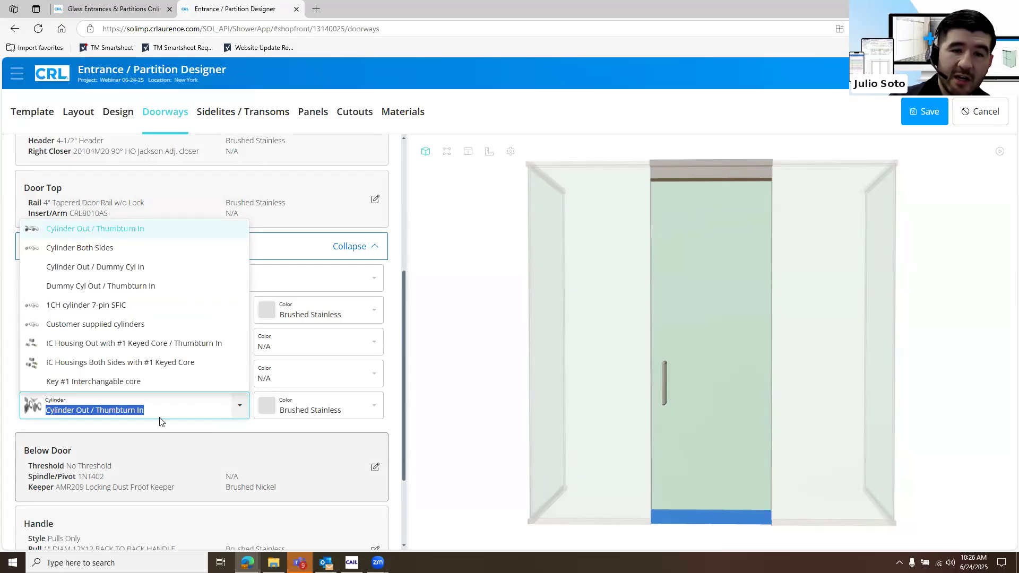
pyautogui.click(114, 233)
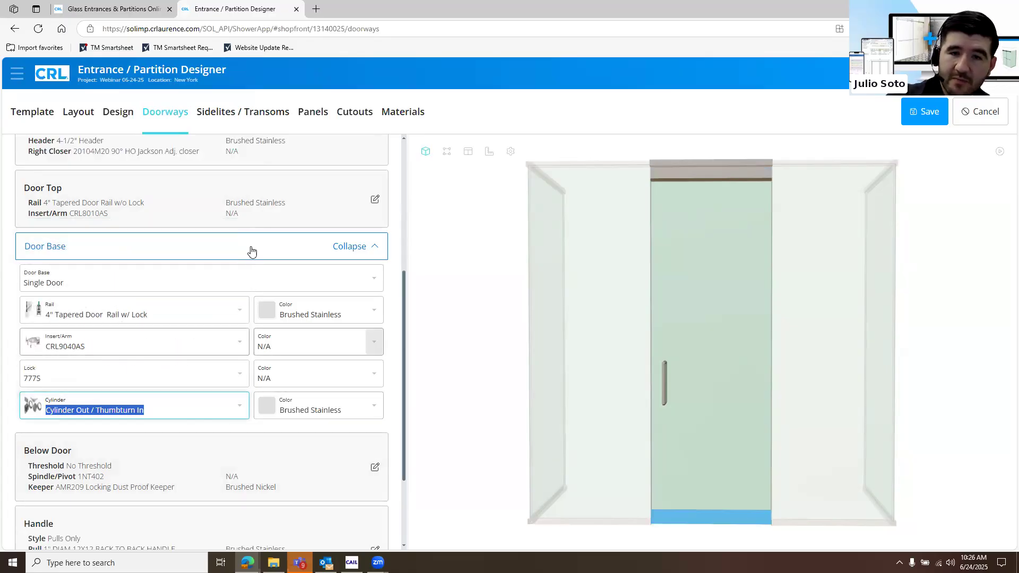
pyautogui.click(250, 249)
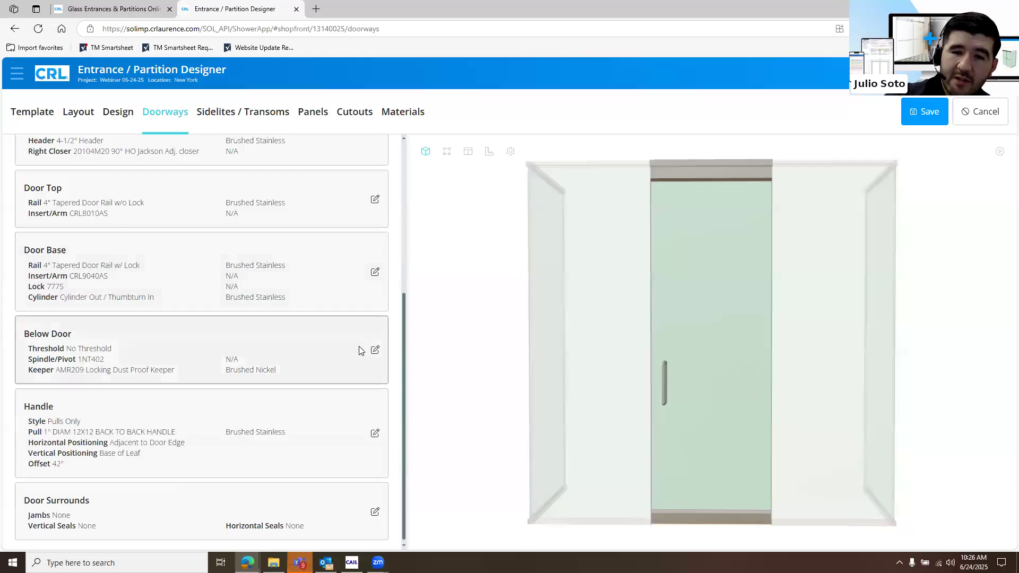
# Try adding a threshold below the door, and return the setting to No Threshold
pyautogui.click(359, 350)
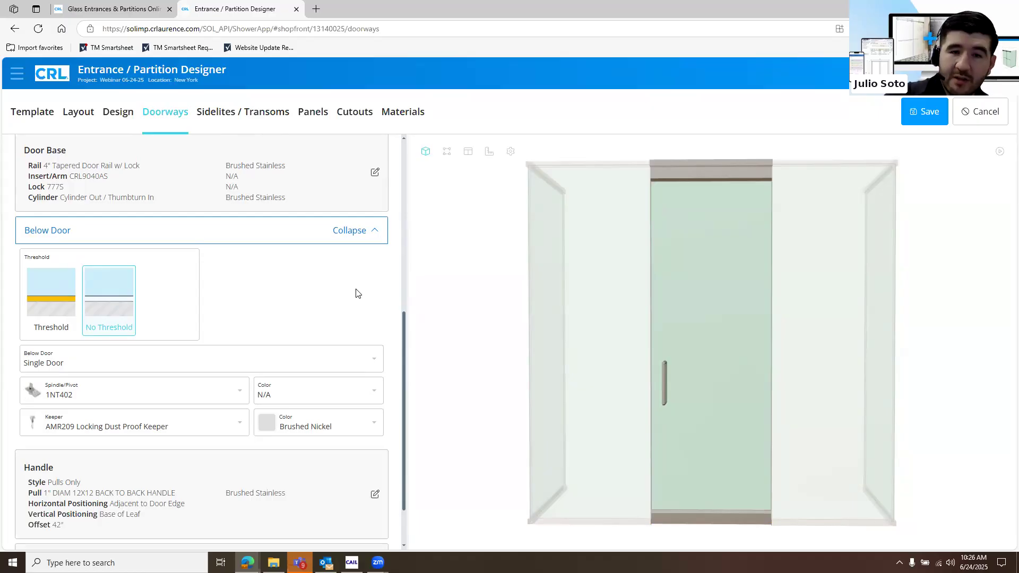
pyautogui.click(37, 303)
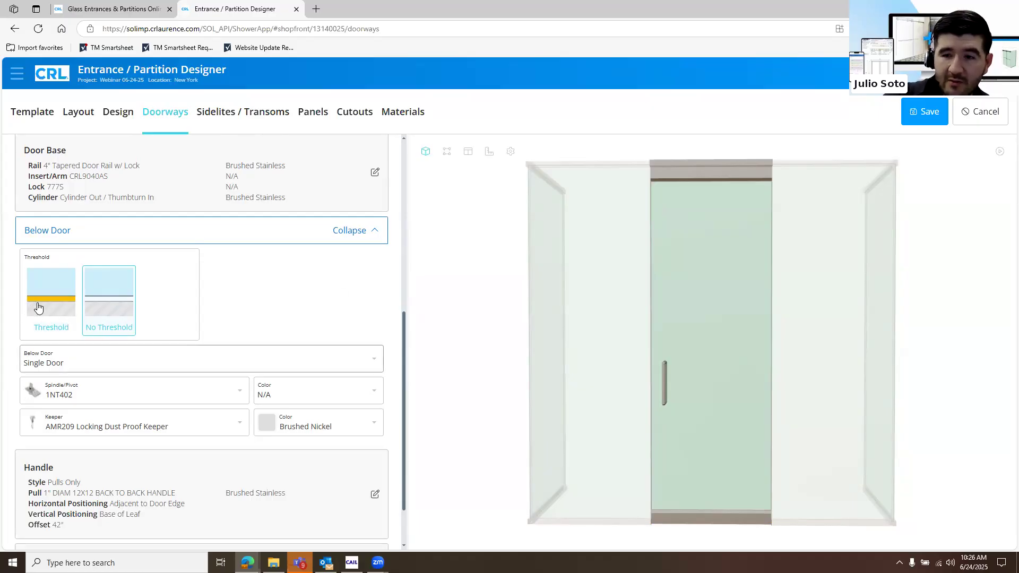
pyautogui.doubleClick(121, 329)
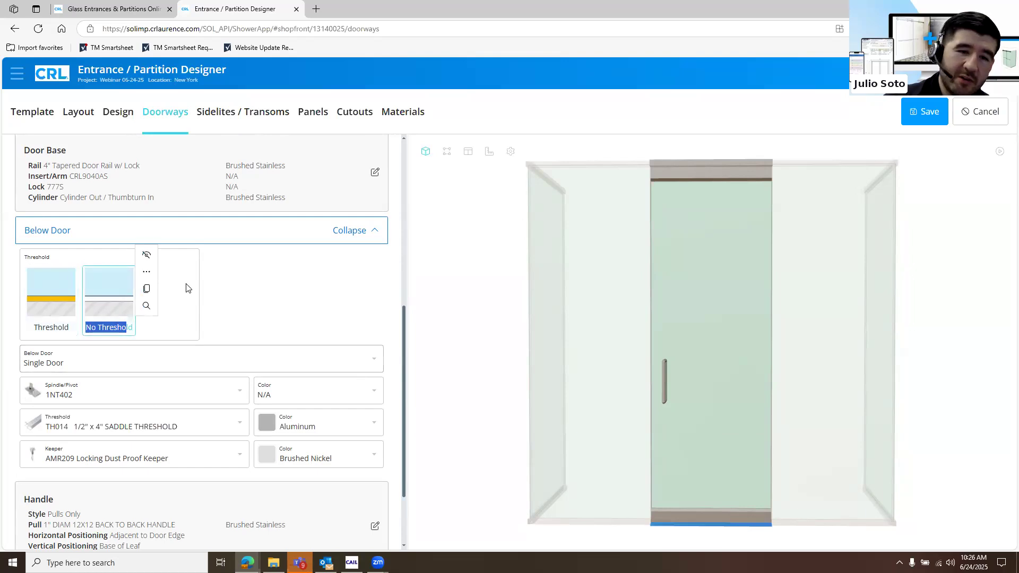
pyautogui.click(345, 306)
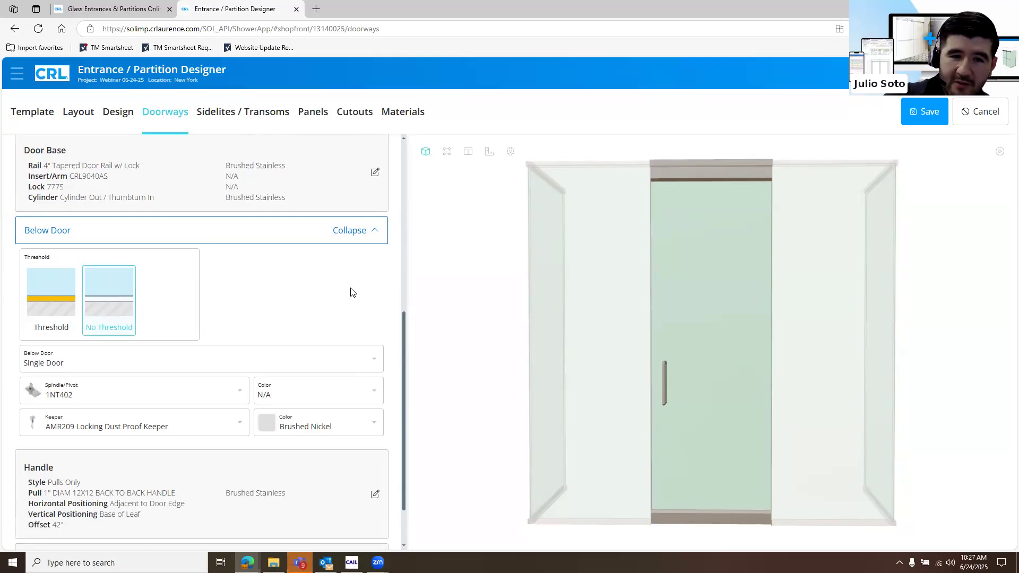
# Review the spindle/pivot, keeper and keeper color options available below the door
pyautogui.click(236, 399)
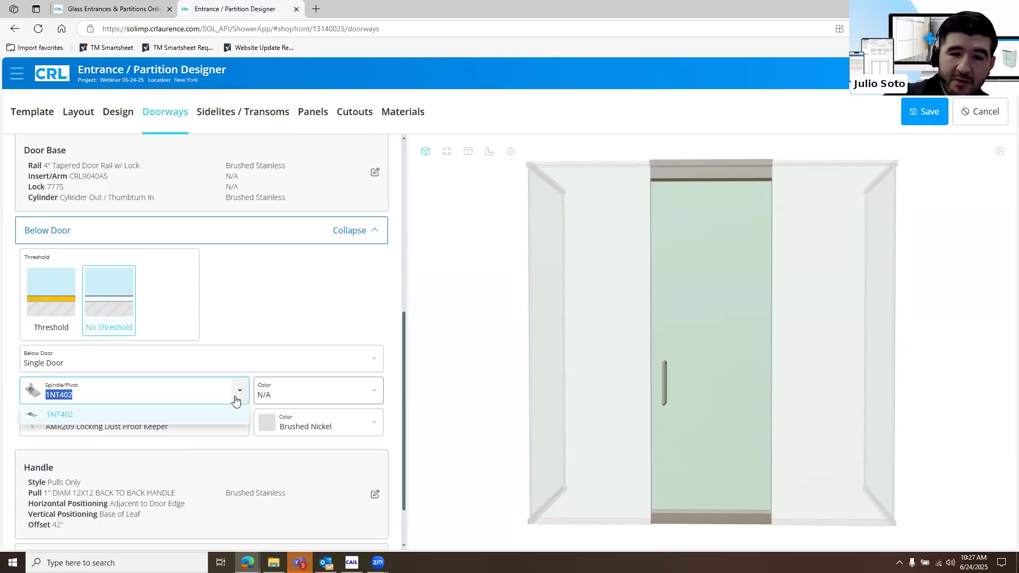
pyautogui.click(389, 328)
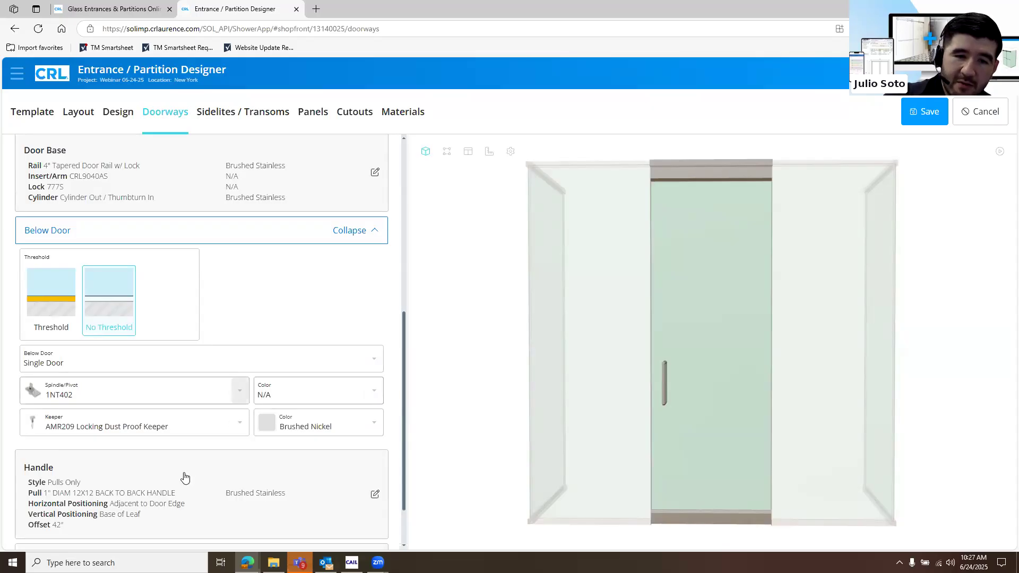
pyautogui.click(229, 425)
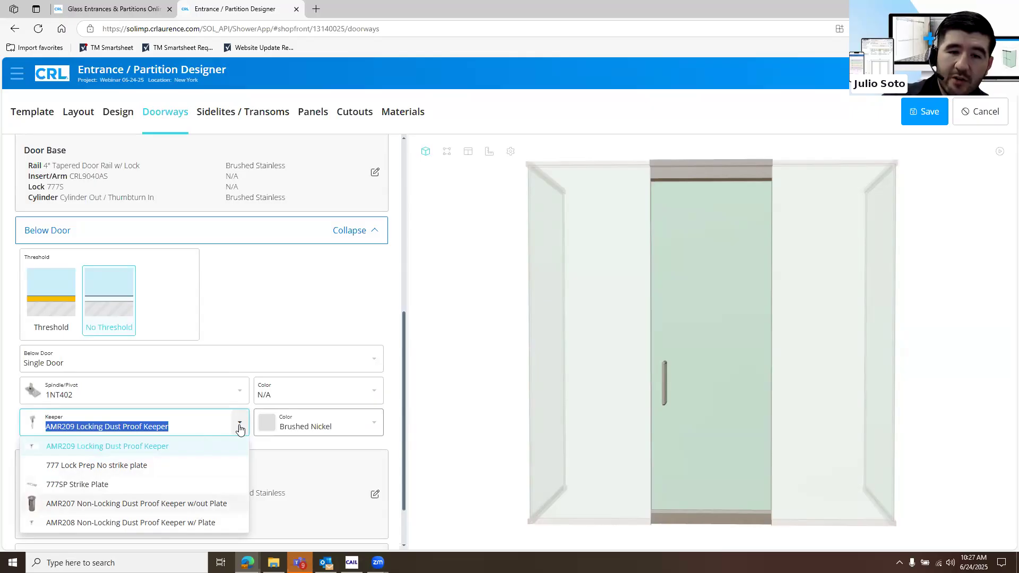
pyautogui.click(344, 435)
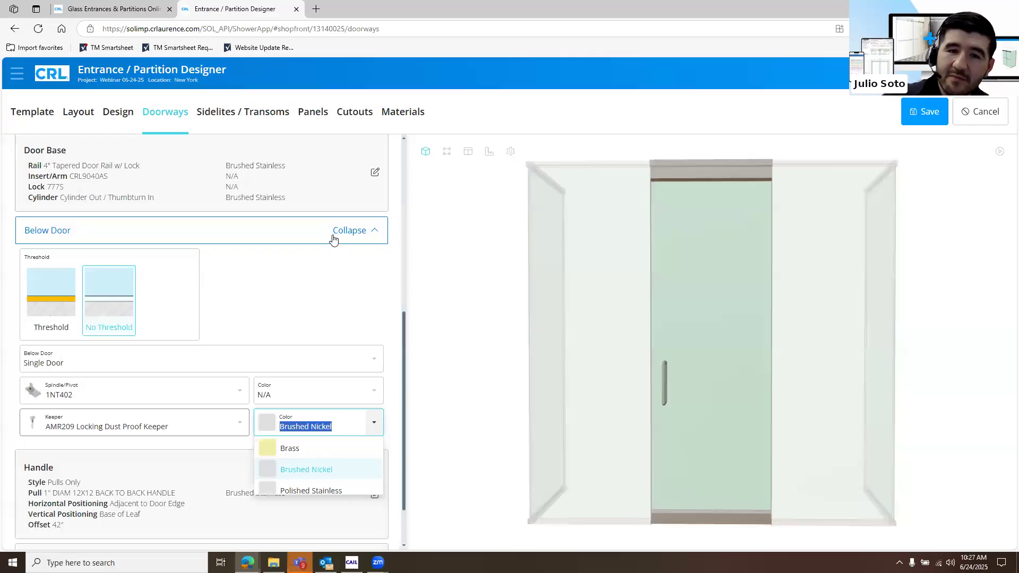
pyautogui.click(195, 528)
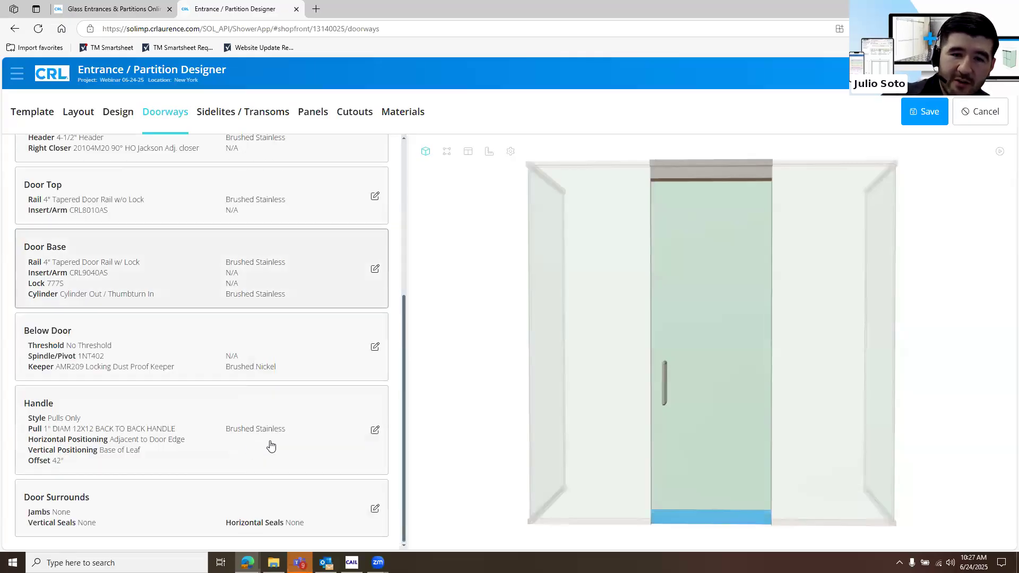
# Try the Stock ACH handle style on the single door and review its locking ladder pull models
pyautogui.click(333, 447)
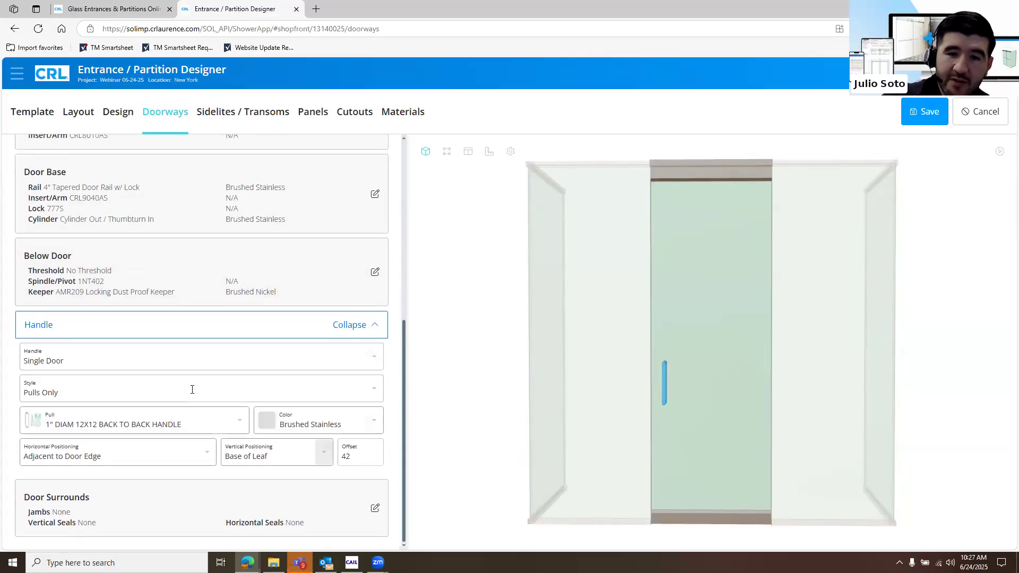
pyautogui.click(373, 396)
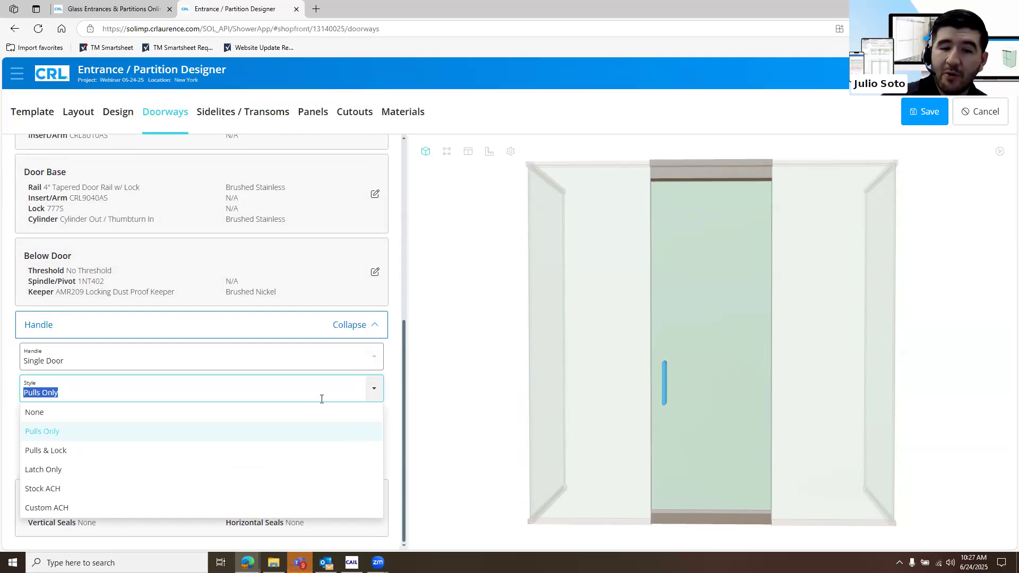
pyautogui.click(306, 489)
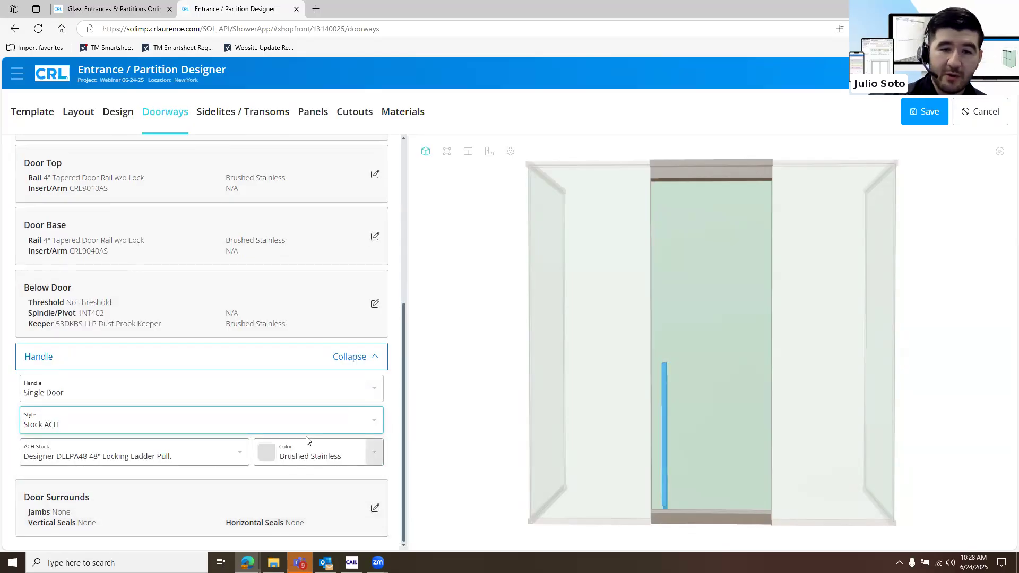
pyautogui.click(240, 454)
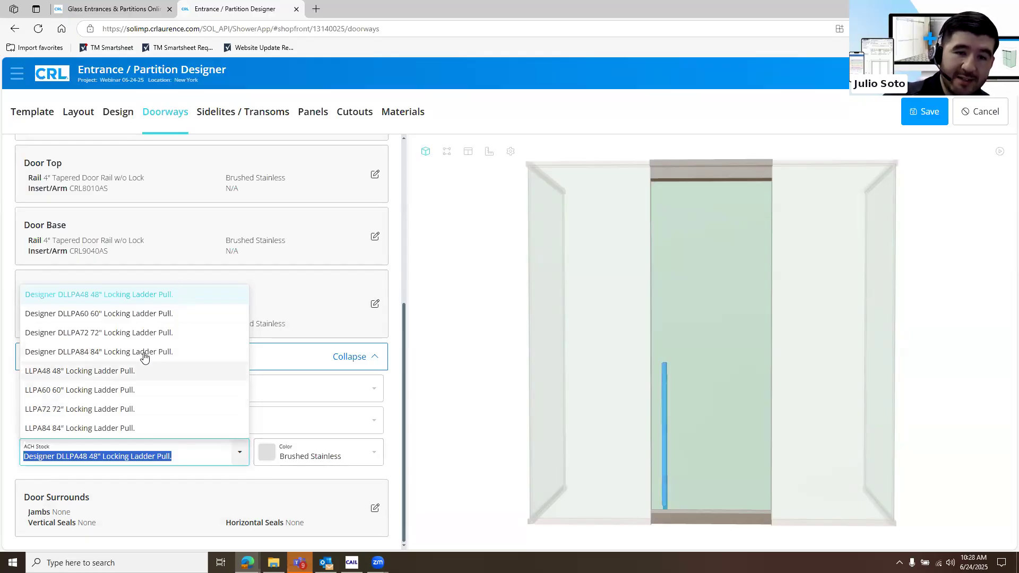
pyautogui.click(402, 417)
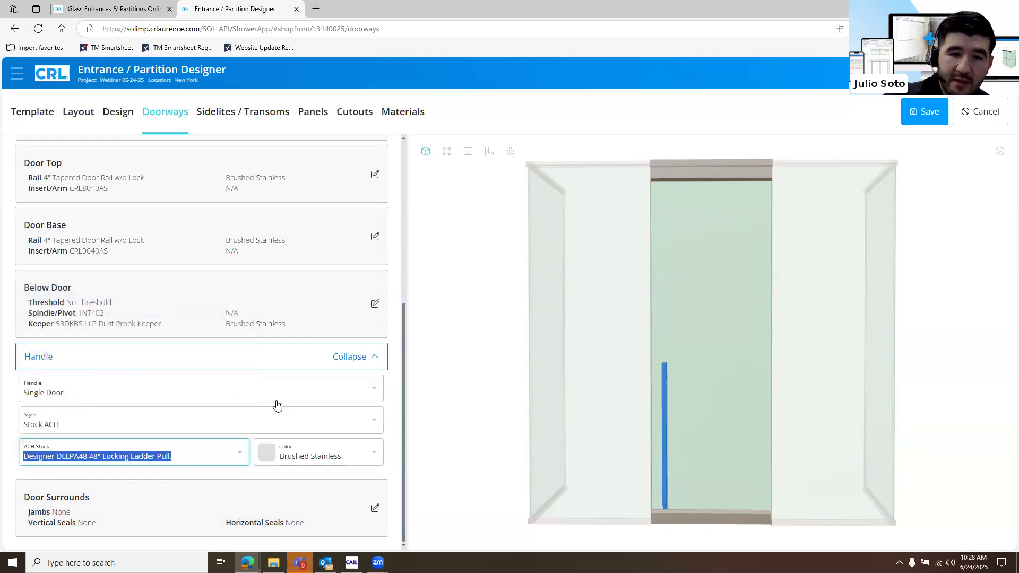
# Set the door's handle style to Custom ACH
pyautogui.click(181, 414)
pyautogui.click(183, 396)
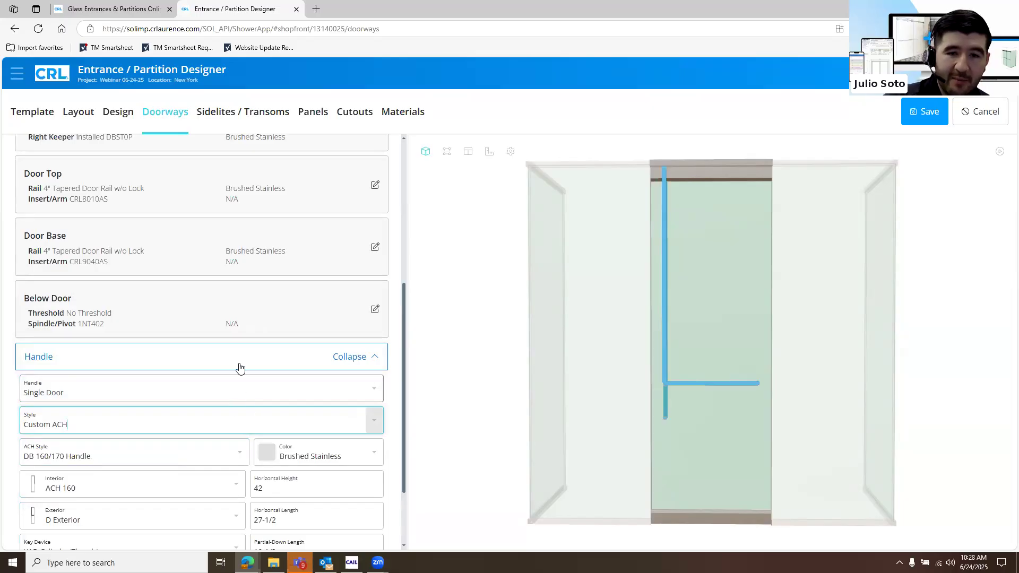
pyautogui.scroll(-1, 253, 370)
pyautogui.scroll(-2, 254, 370)
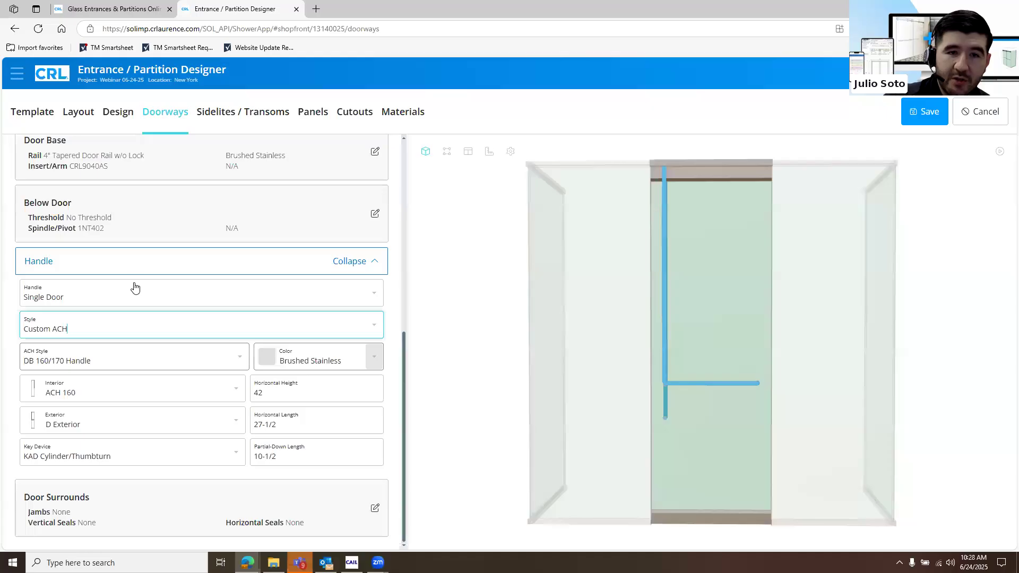
# Review the available ACH styles and interior options for the custom handle
pyautogui.click(179, 351)
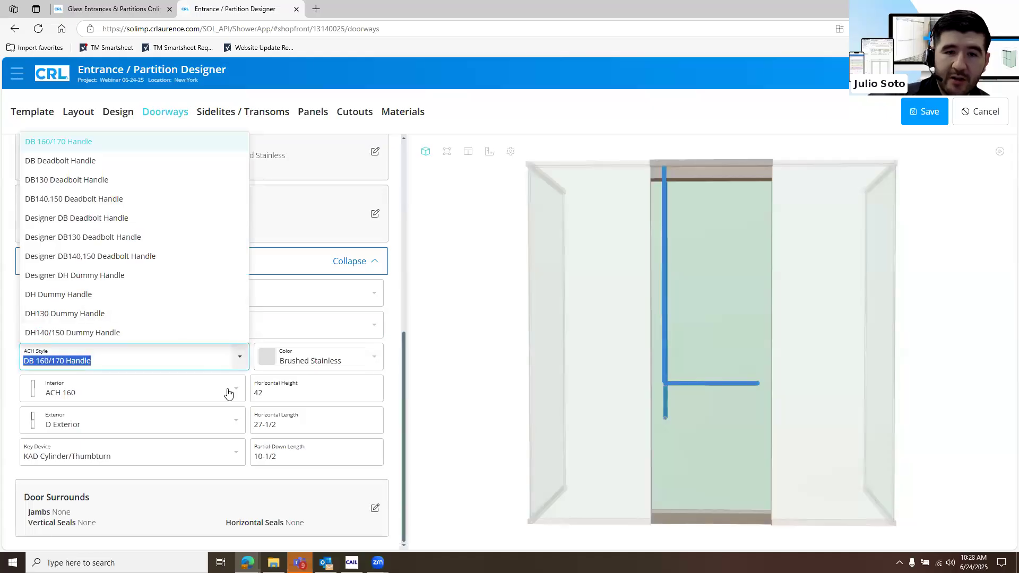
pyautogui.press('Tab')
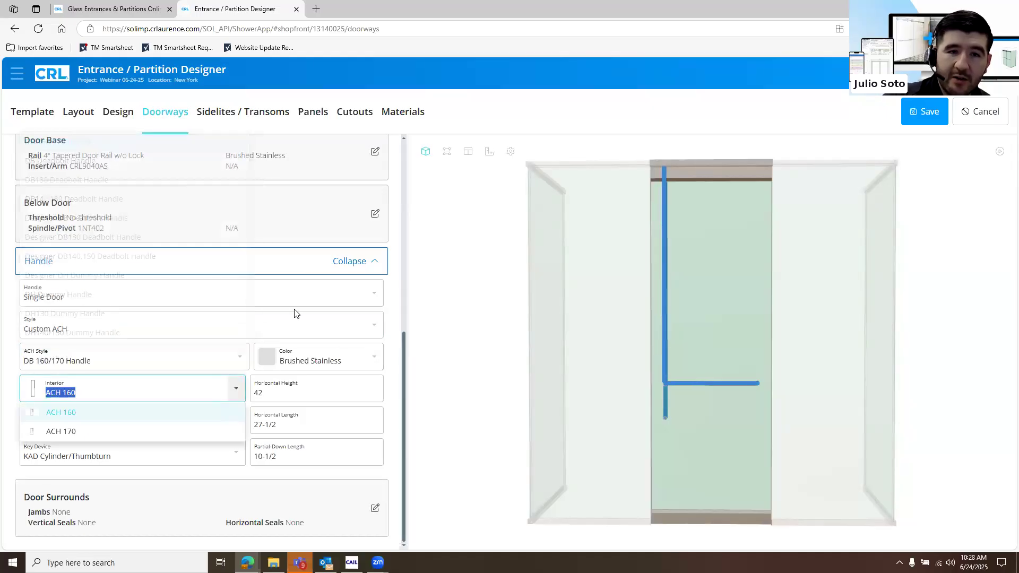
pyautogui.hotkey('shift', 'Tab')
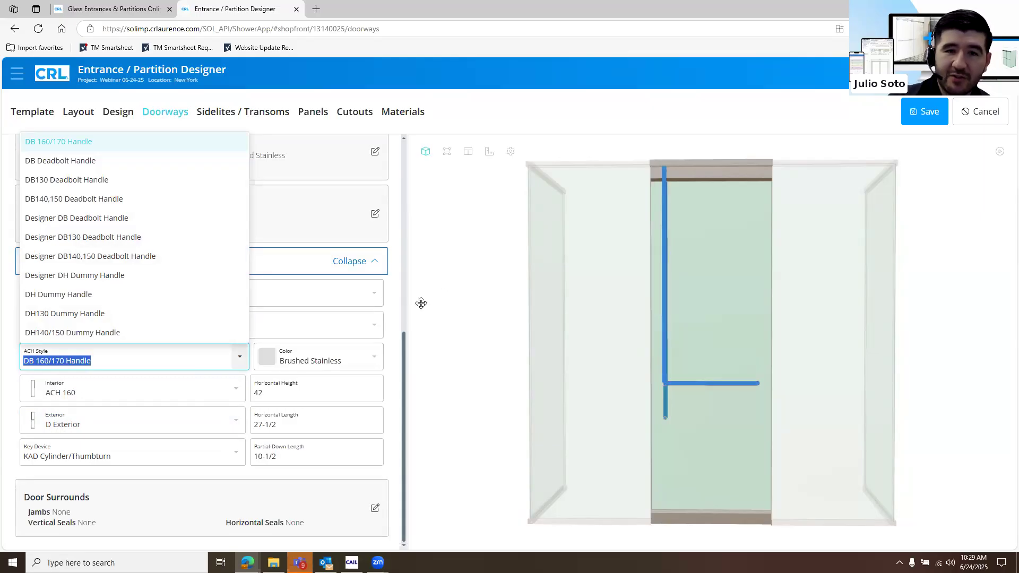
# Open the Door Top settings and examine the doorway's lock location and above-door hardware
pyautogui.scroll(3, 153, 226)
pyautogui.scroll(3, 200, 239)
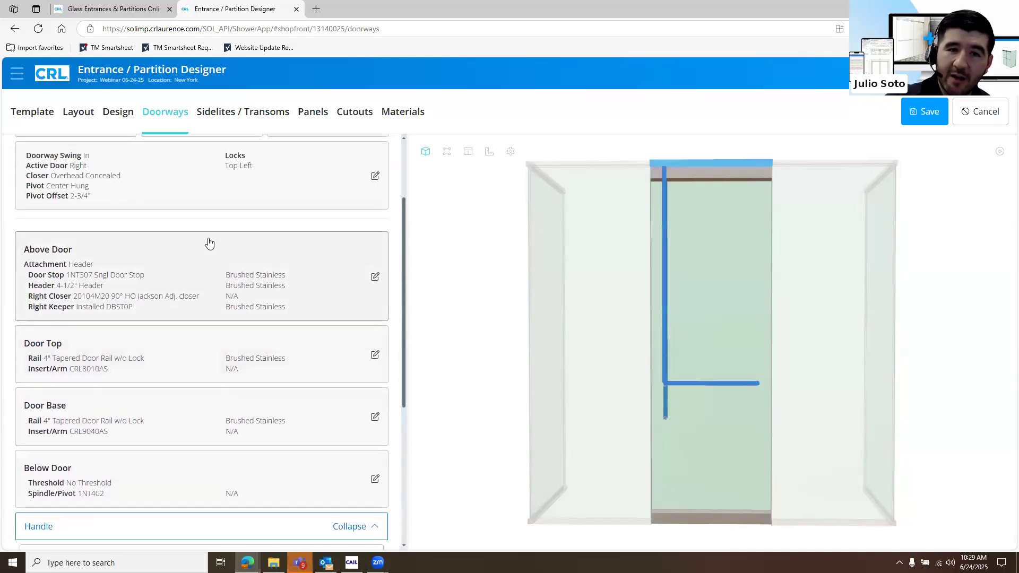
pyautogui.click(223, 364)
pyautogui.scroll(2, 230, 337)
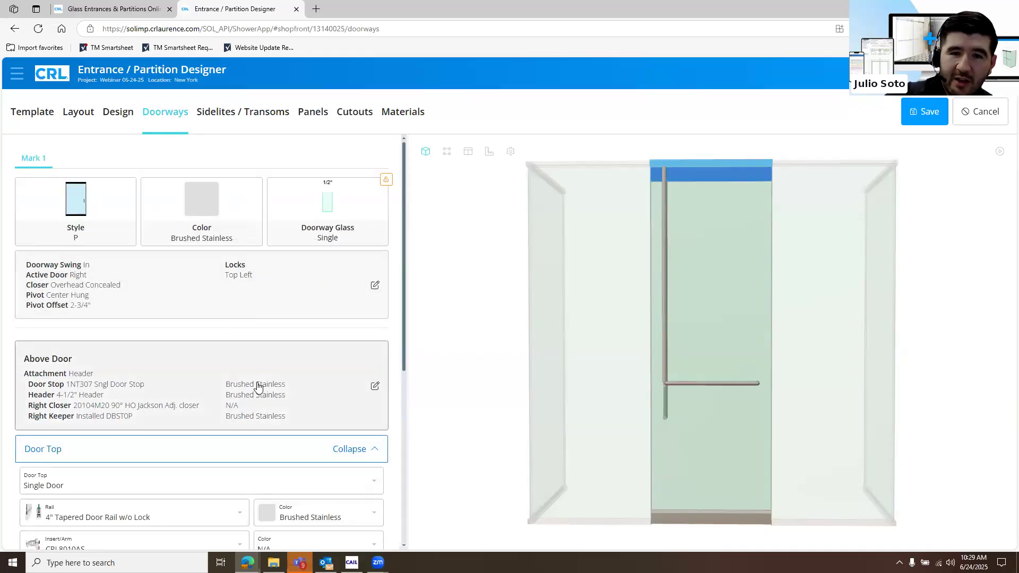
# Set the doorway swing to Out and check the door base and doorway lock settings
pyautogui.click(364, 317)
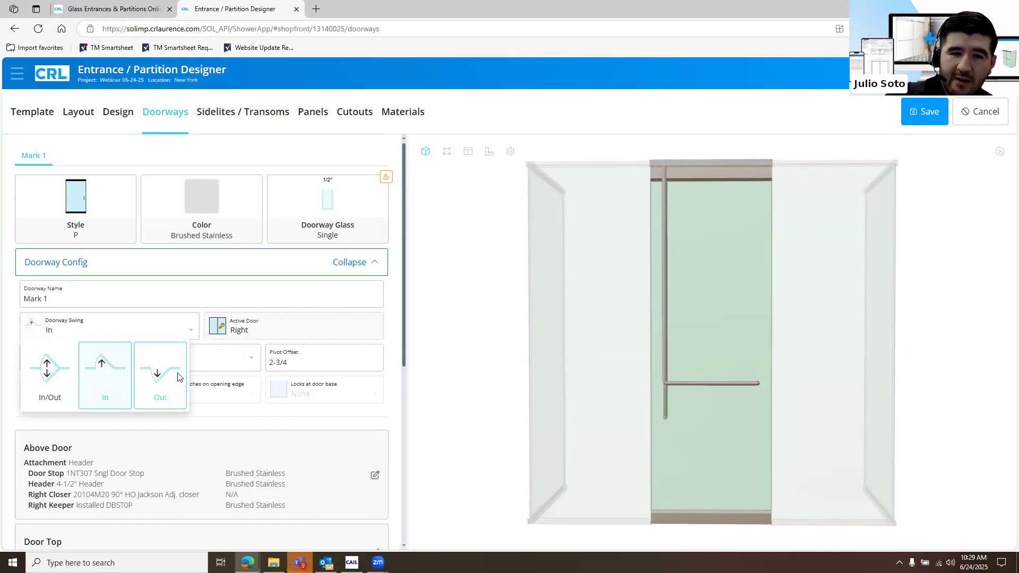
pyautogui.click(177, 374)
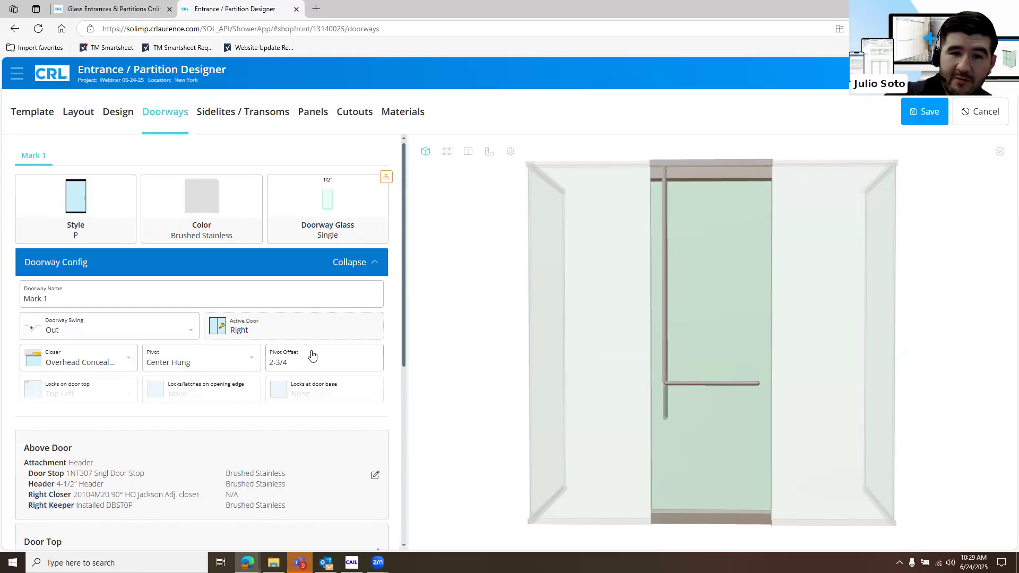
pyautogui.scroll(-3, 226, 432)
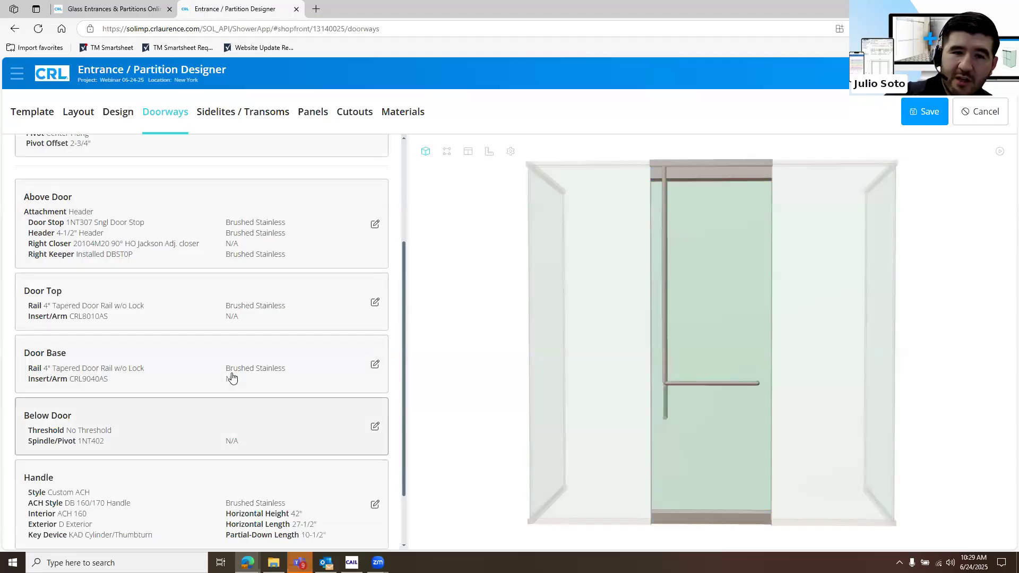
pyautogui.click(231, 368)
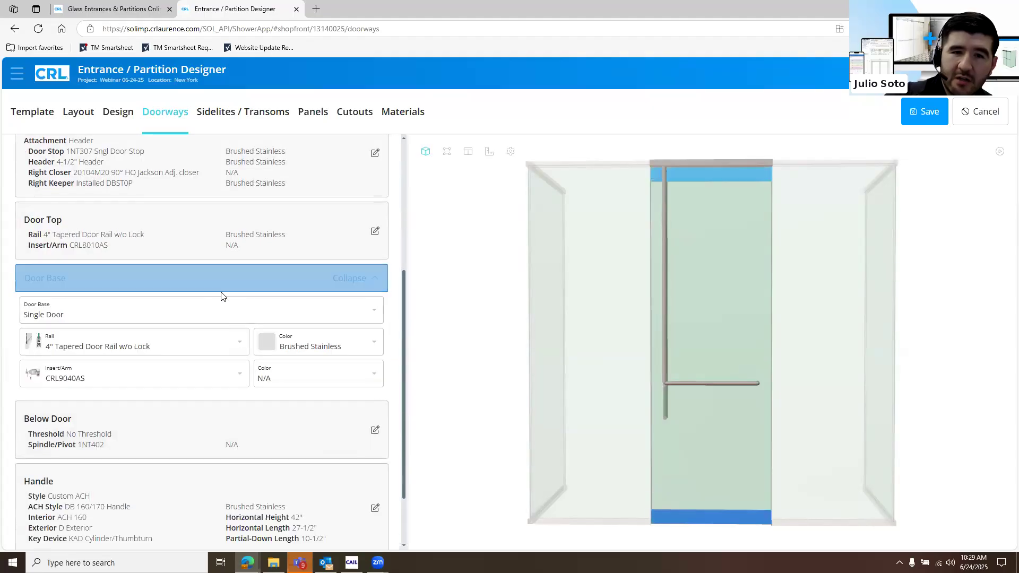
pyautogui.scroll(3, 244, 313)
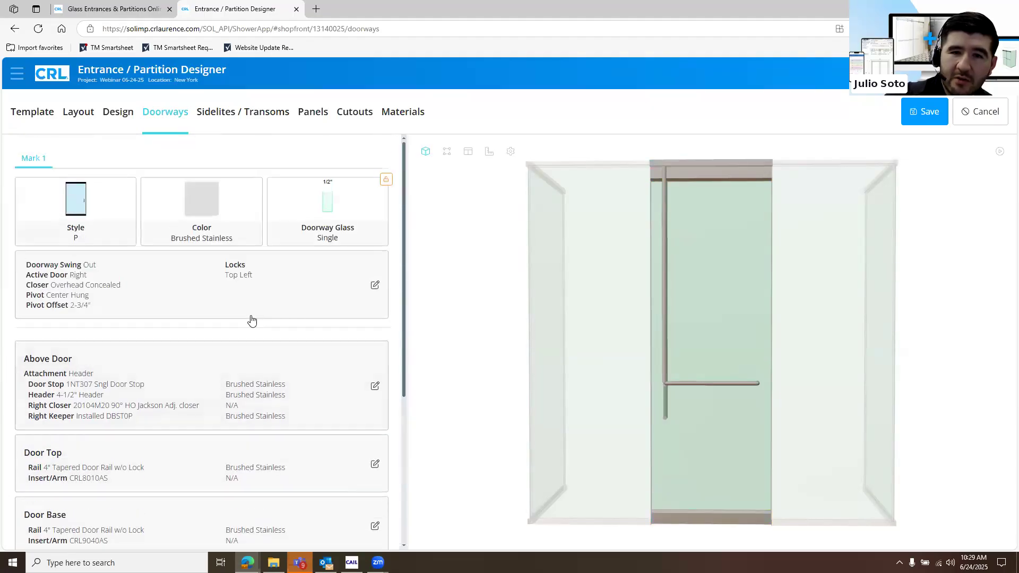
pyautogui.click(308, 297)
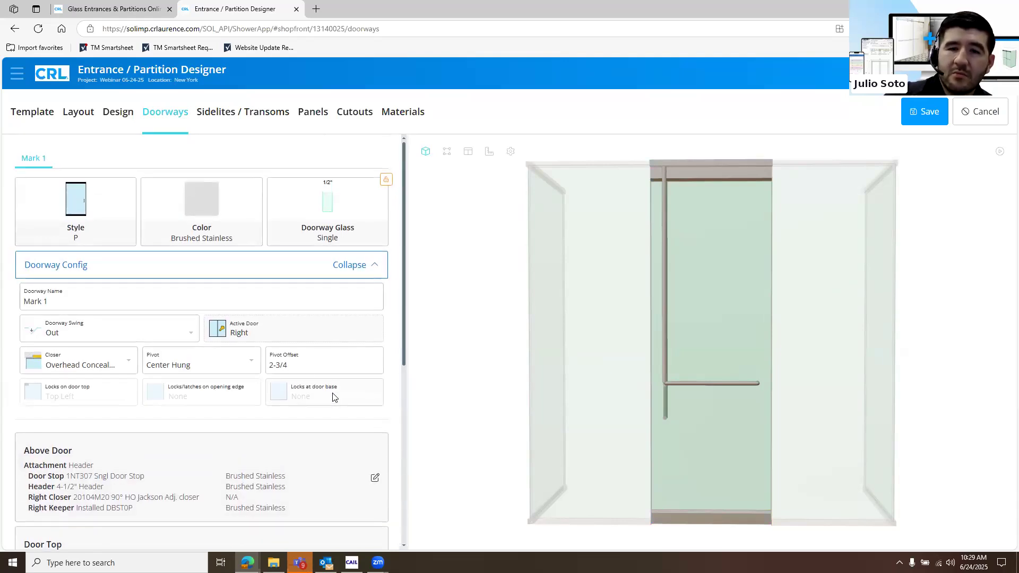
# Set the single door's handle style to Pulls Only and recheck the doorway's lock locations
pyautogui.scroll(-5, 229, 424)
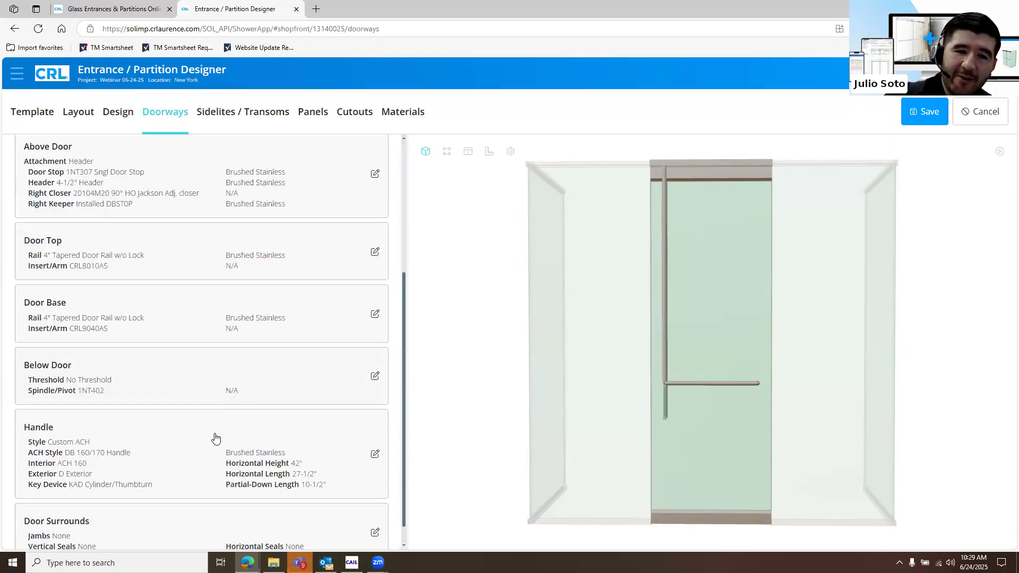
pyautogui.click(215, 417)
pyautogui.scroll(-3, 171, 340)
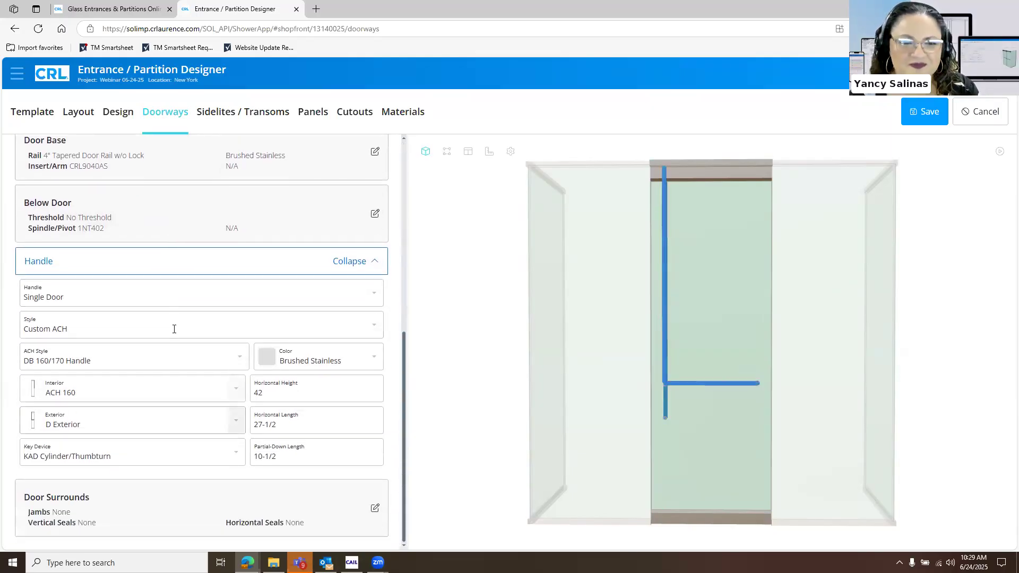
pyautogui.click(275, 333)
pyautogui.click(252, 375)
pyautogui.scroll(7, 257, 303)
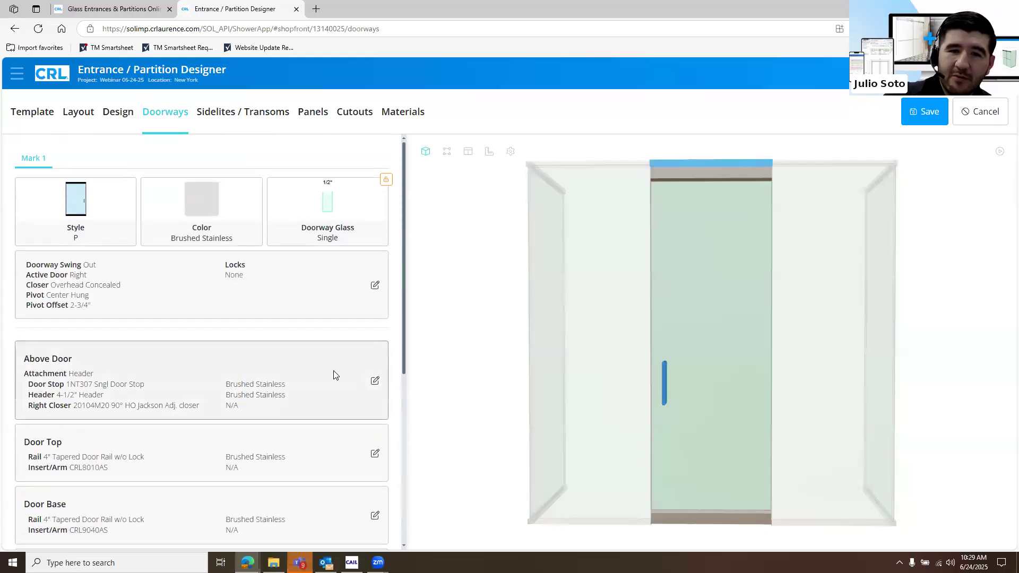
pyautogui.click(283, 264)
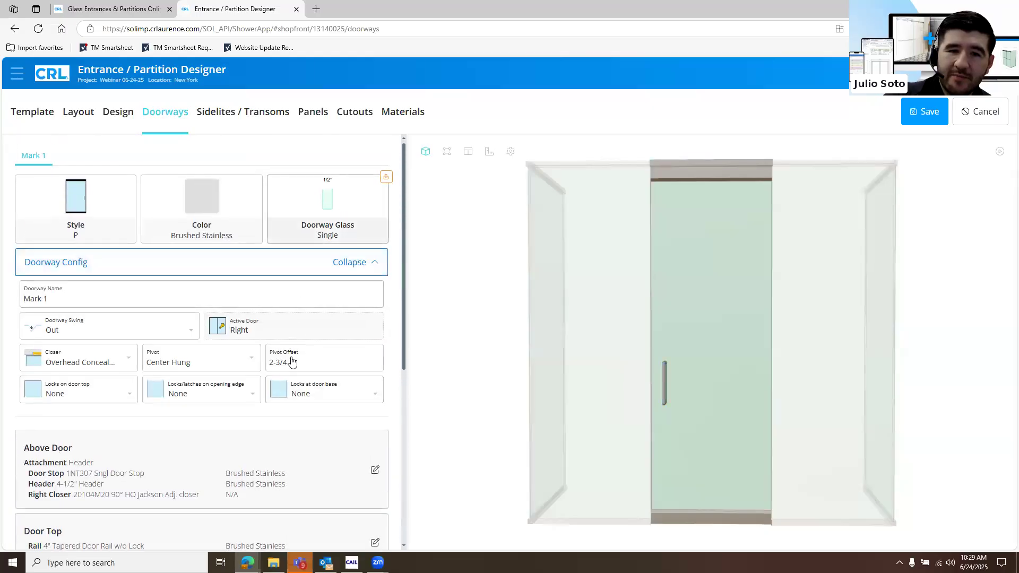
pyautogui.scroll(-4, 283, 377)
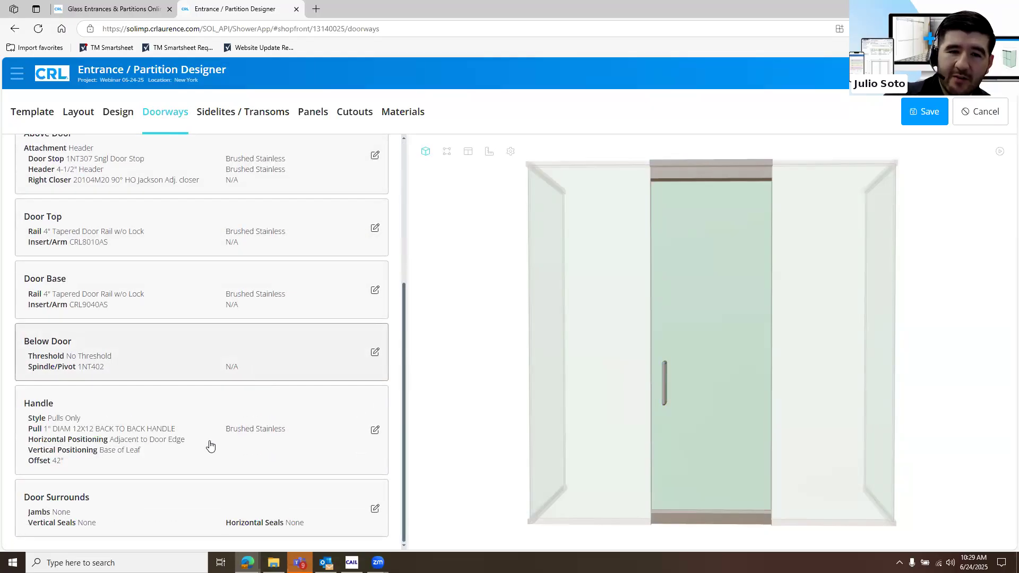
# Try the Custom ACH handle style on the single door and review the available ACH styles
pyautogui.click(170, 410)
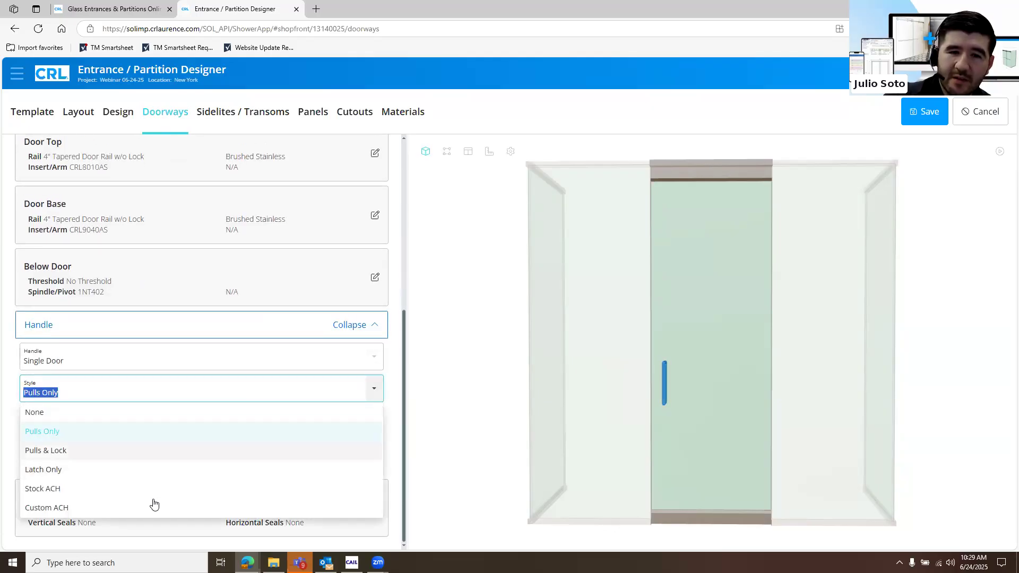
pyautogui.click(197, 508)
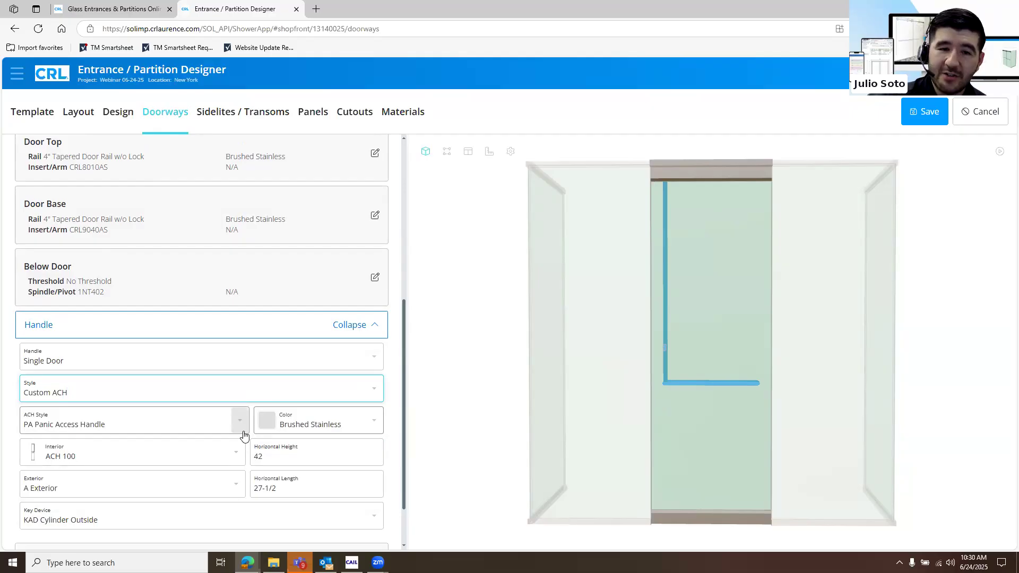
pyautogui.scroll(-1, 212, 388)
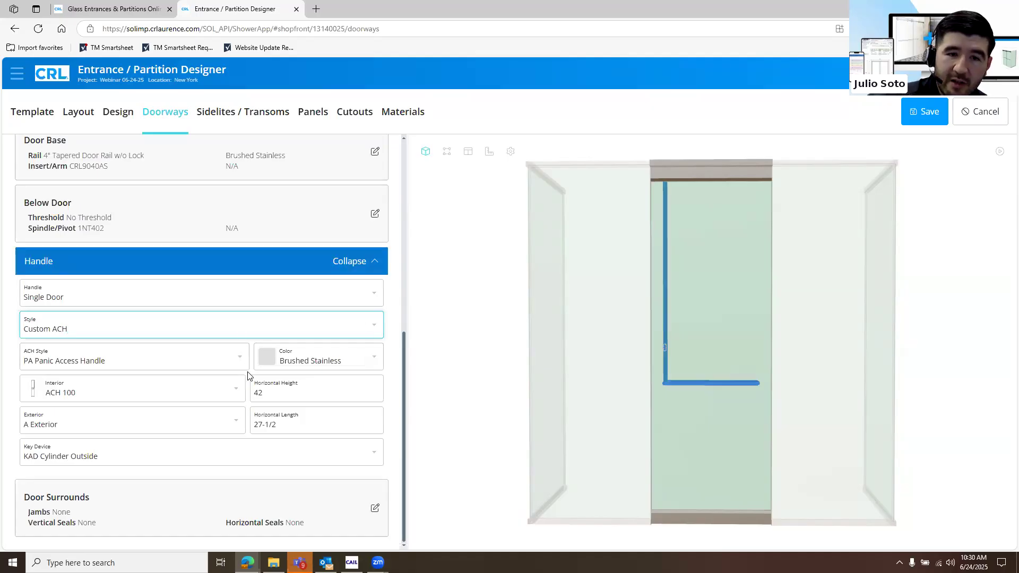
pyautogui.click(235, 357)
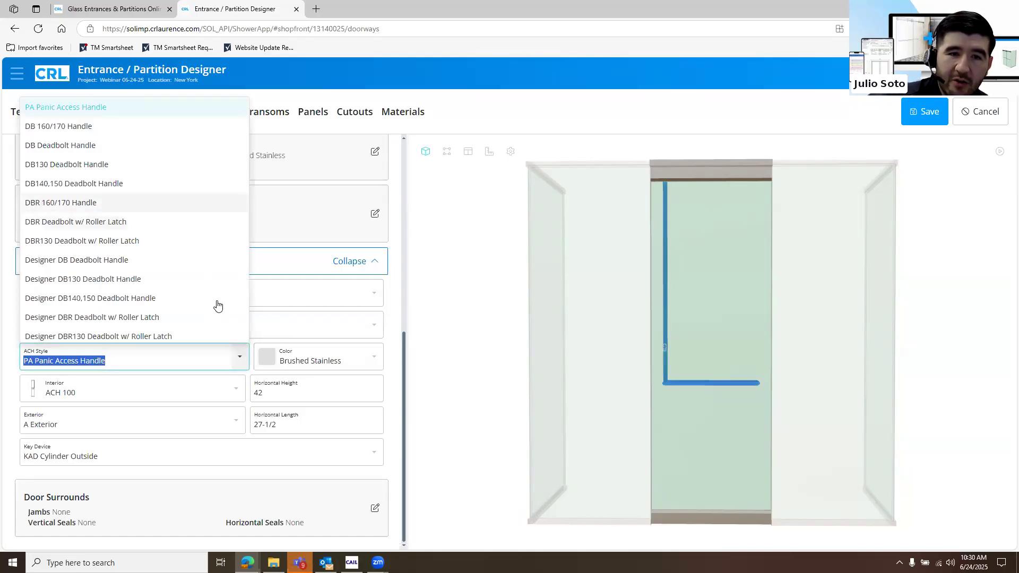
pyautogui.scroll(-3, 204, 310)
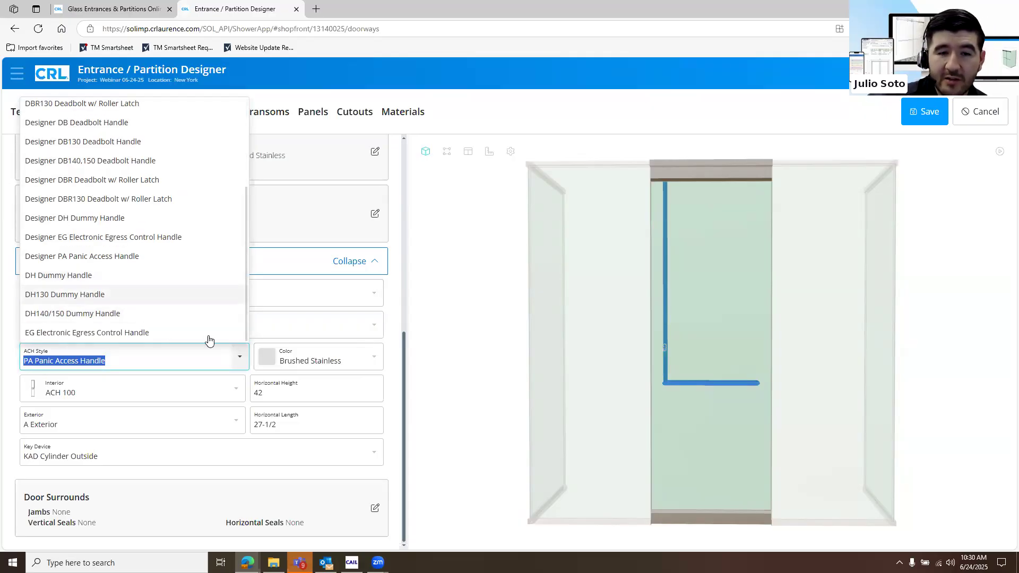
# Try the ACH 110 interior for the panic access handle and restore ACH 100
pyautogui.click(237, 392)
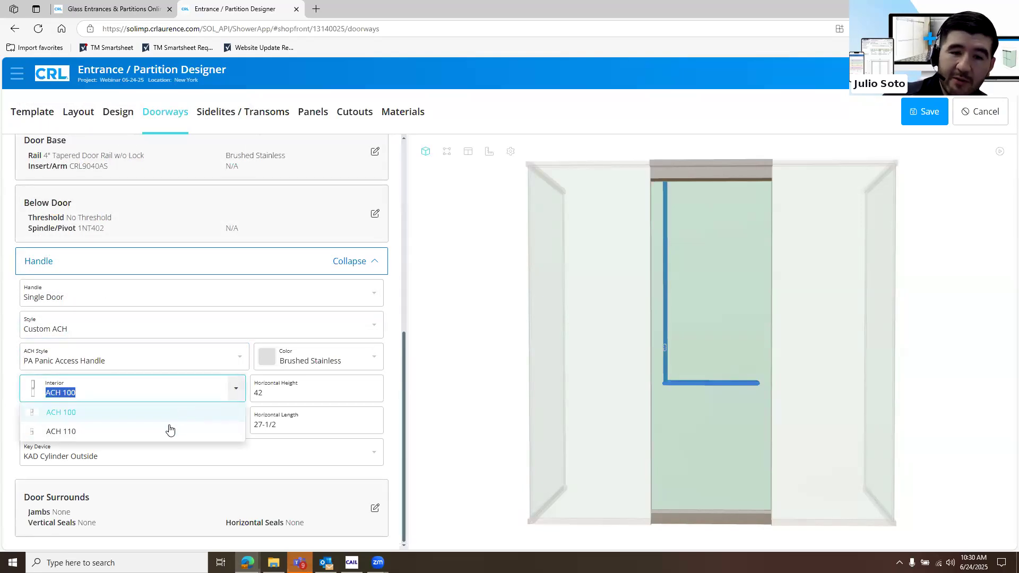
pyautogui.click(171, 428)
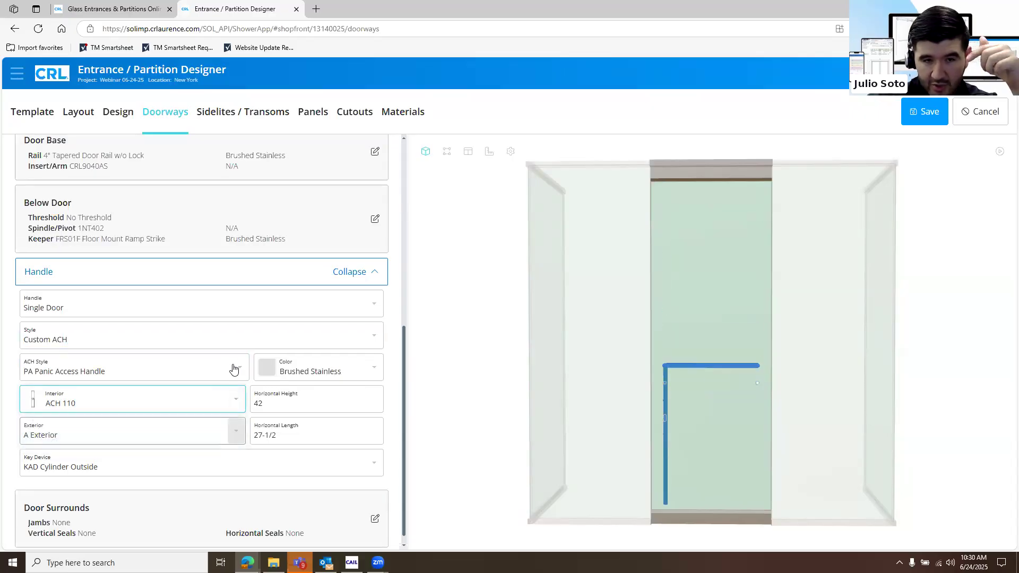
pyautogui.click(179, 406)
pyautogui.click(175, 424)
# Set the handle style to Pulls Only with the 48LP 48" ladder style pull
pyautogui.click(191, 328)
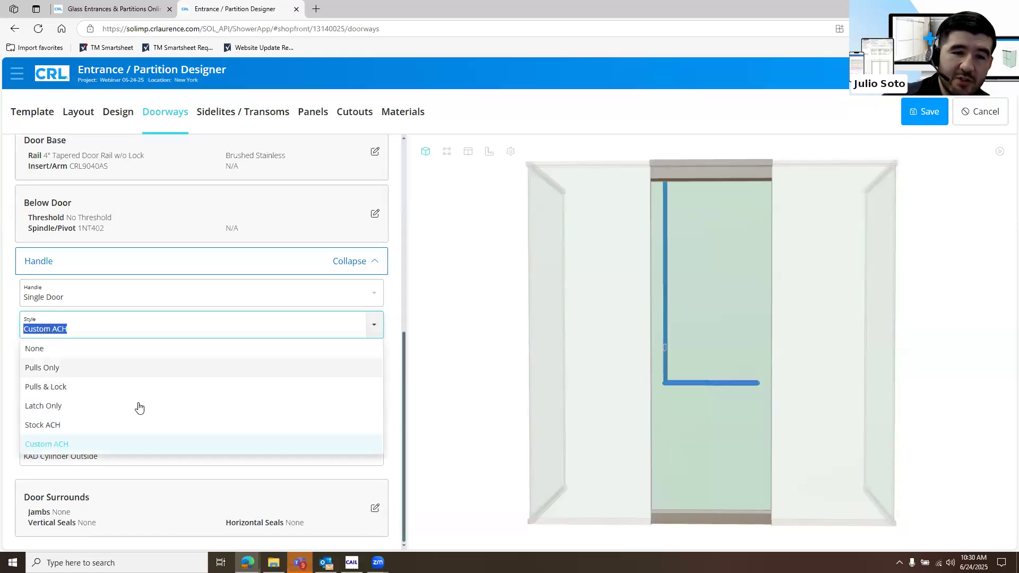
pyautogui.click(223, 368)
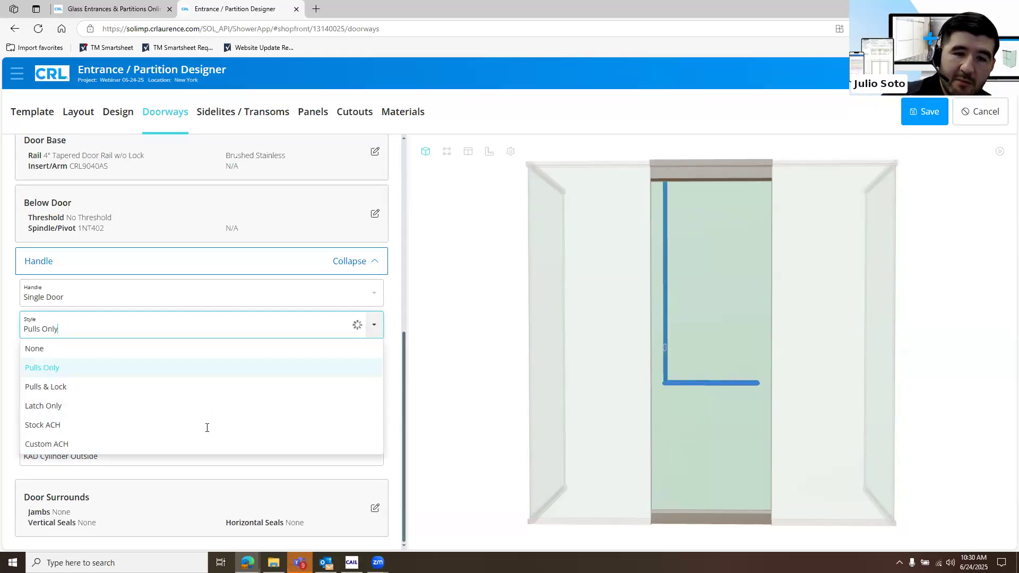
pyautogui.click(215, 423)
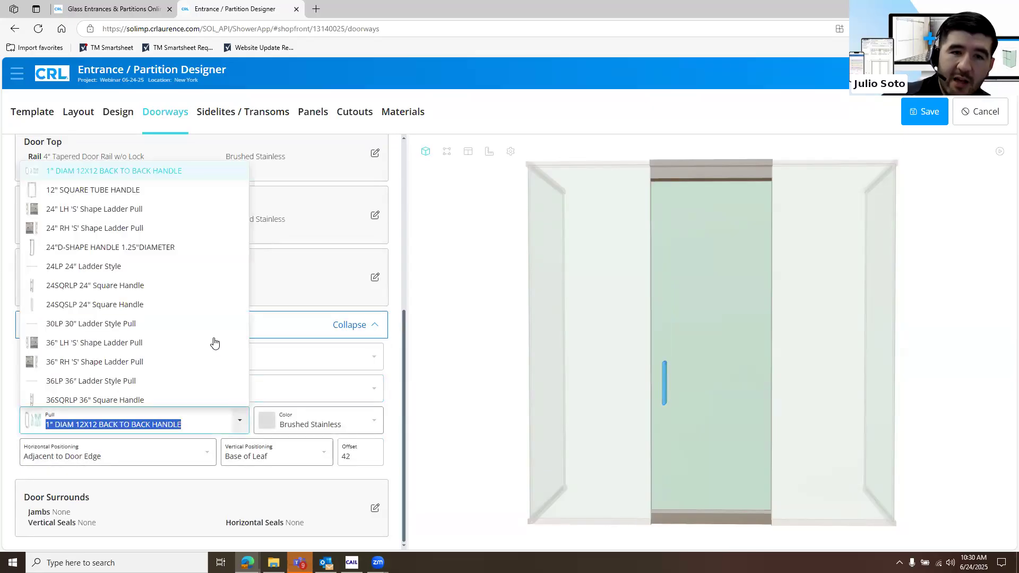
pyautogui.scroll(-3, 165, 382)
pyautogui.scroll(-3, 163, 383)
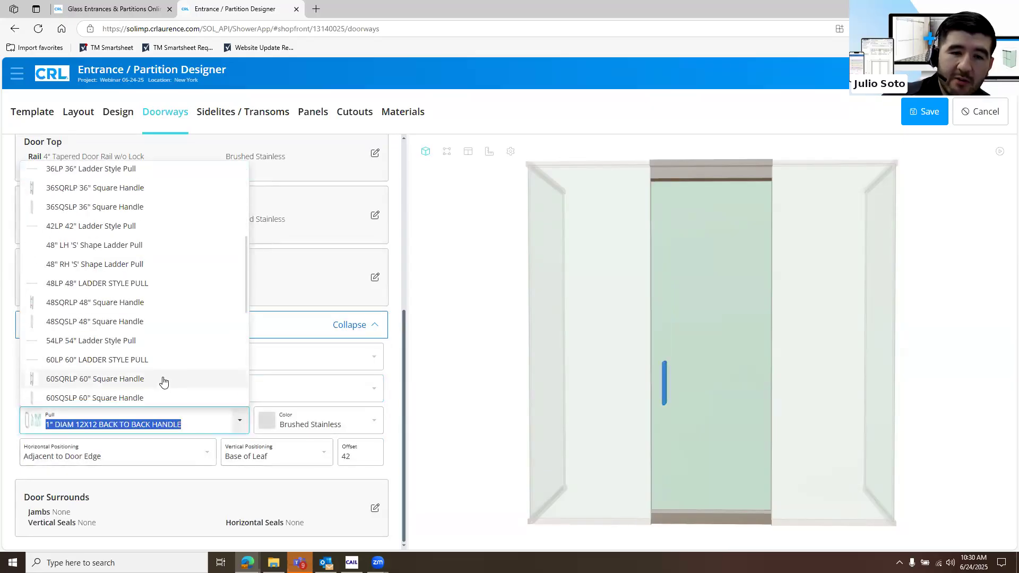
pyautogui.scroll(2, 149, 282)
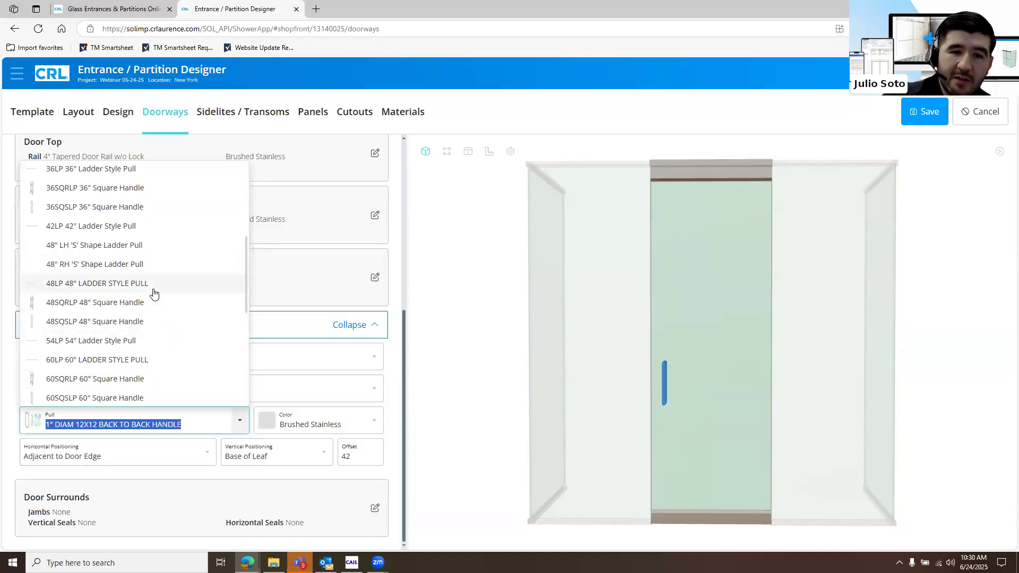
pyautogui.click(153, 290)
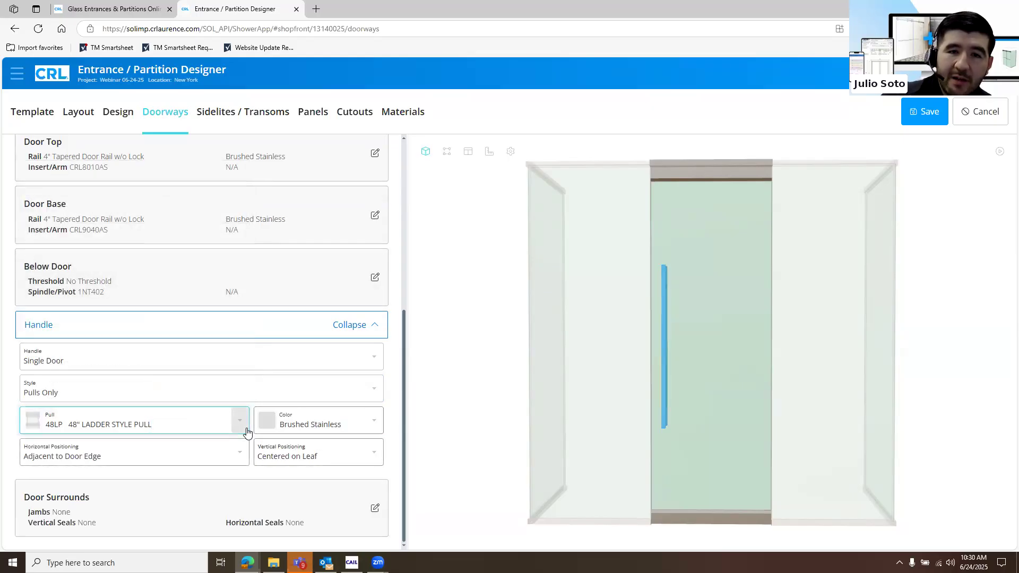
# Review the available pull models and color options for the door handle, leaving the handle settings closed
pyautogui.click(236, 421)
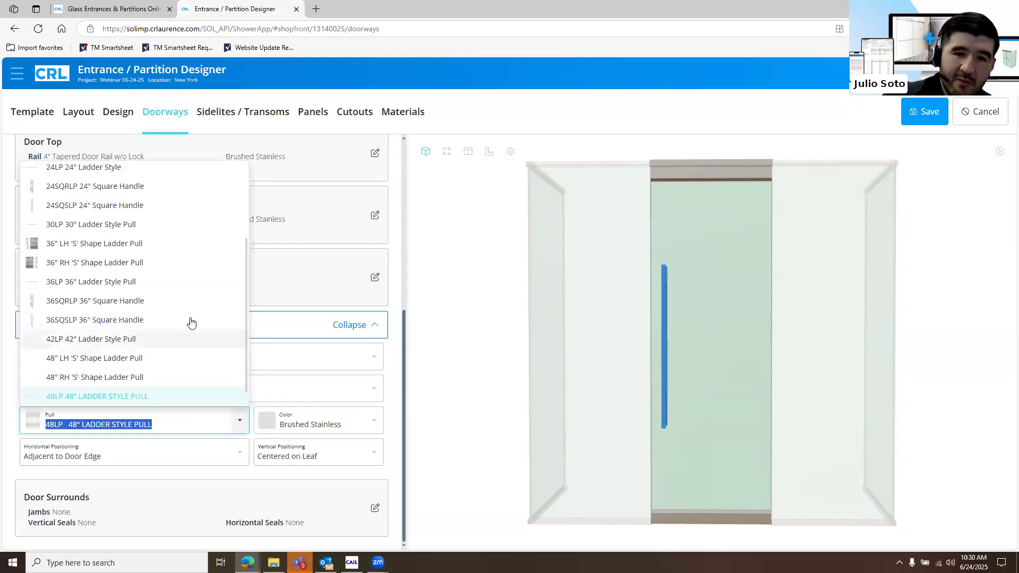
pyautogui.scroll(3, 184, 297)
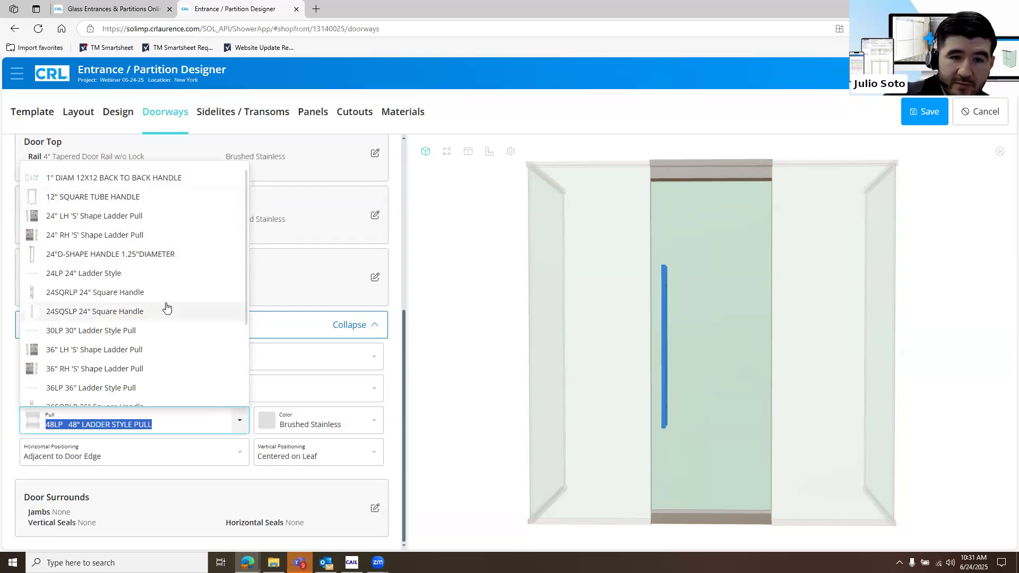
pyautogui.scroll(-2, 167, 308)
pyautogui.scroll(-2, 167, 308)
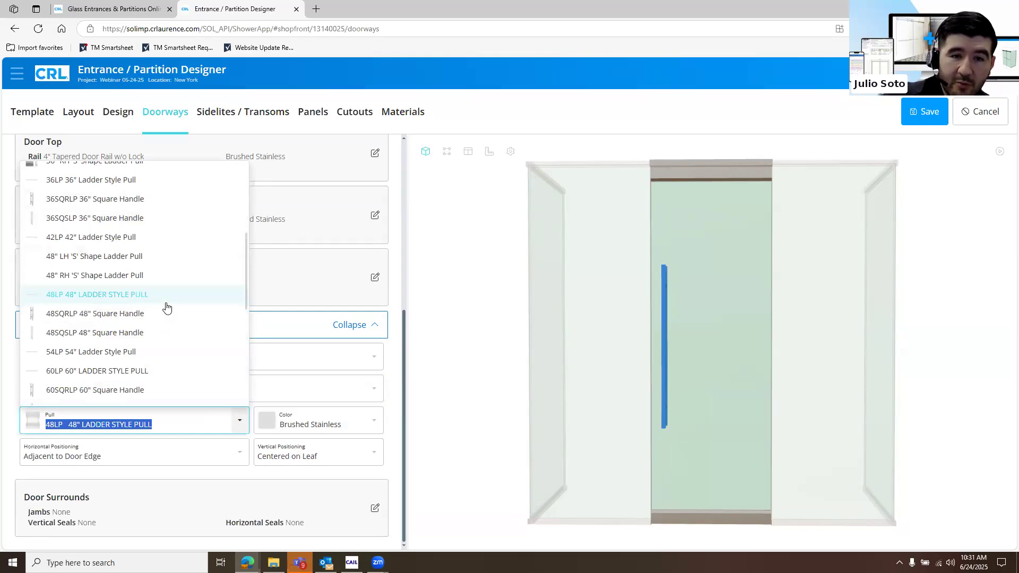
pyautogui.scroll(-5, 167, 308)
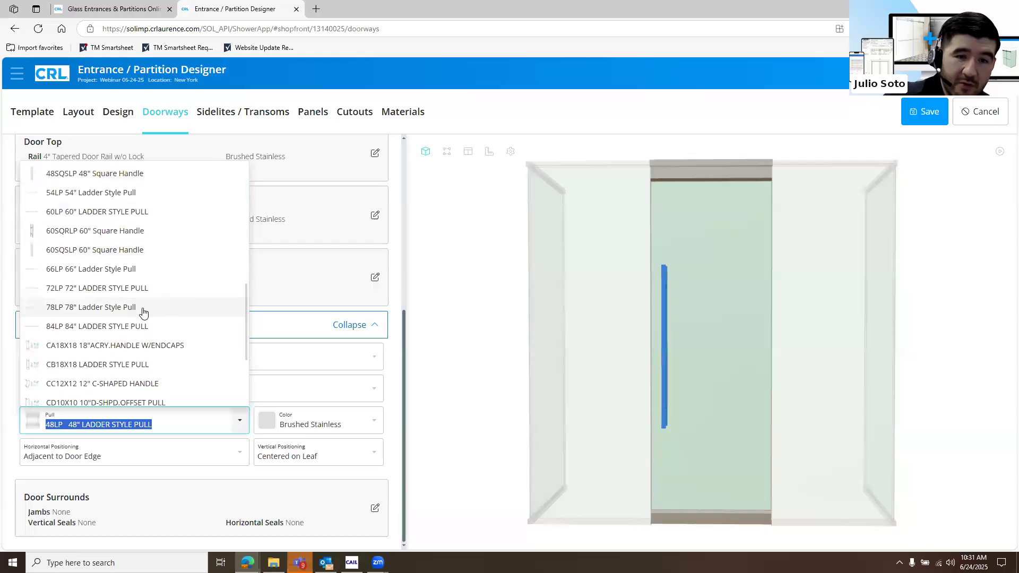
pyautogui.scroll(-2, 478, 412)
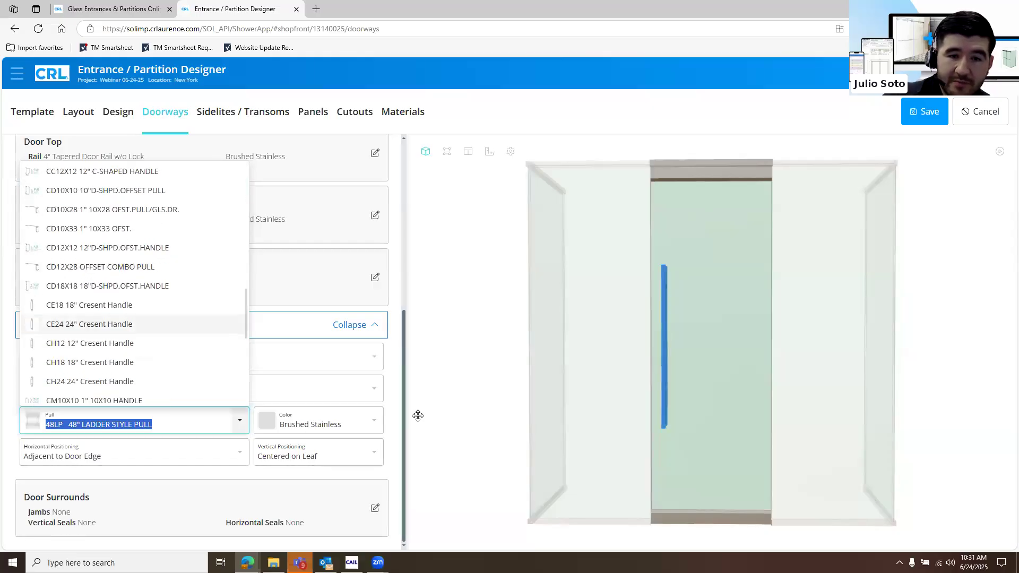
pyautogui.click(383, 424)
pyautogui.press('Tab')
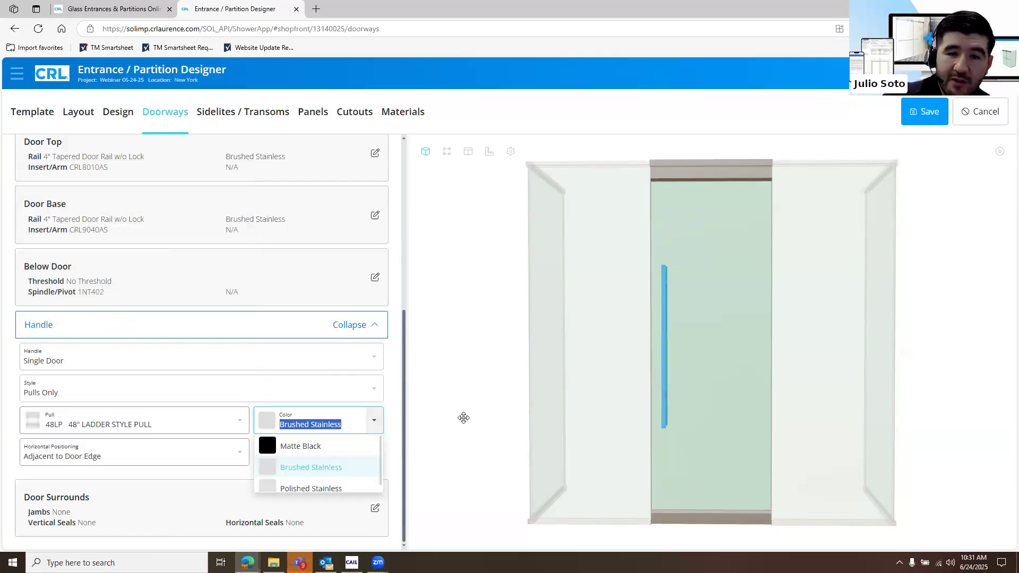
pyautogui.click(361, 329)
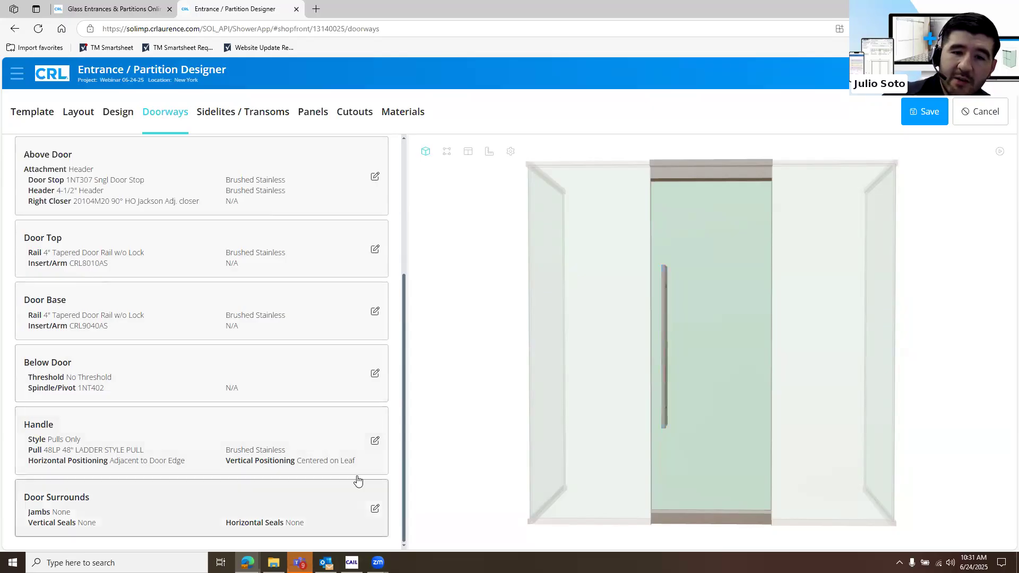
# Review the jamb and vertical seal options in the Door Surrounds settings
pyautogui.click(295, 485)
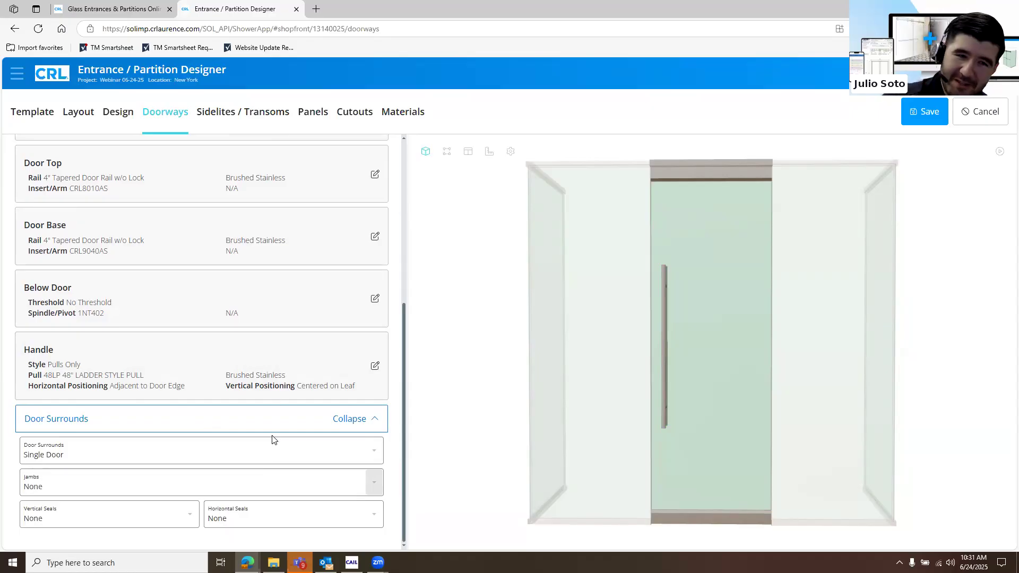
pyautogui.click(374, 491)
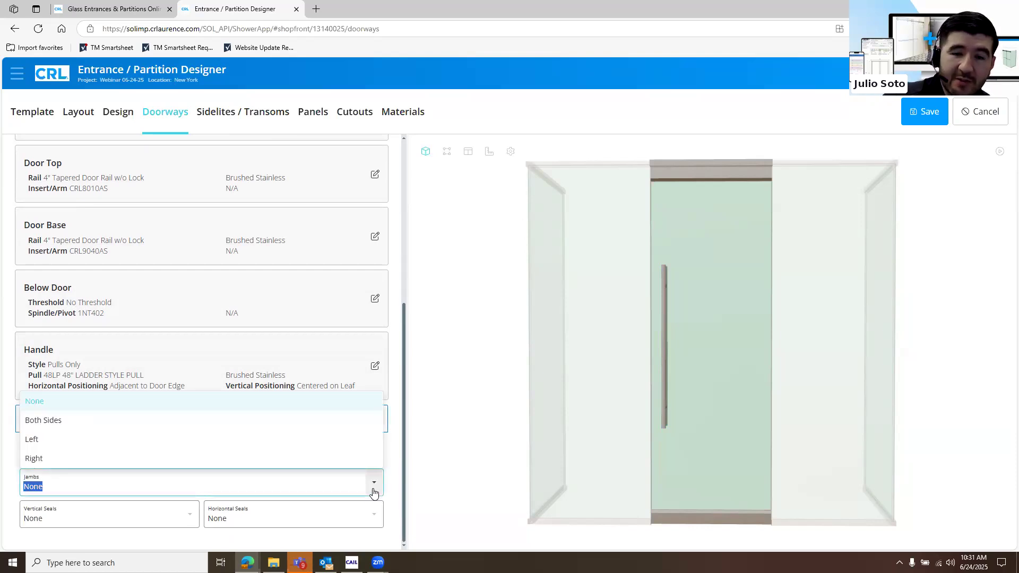
pyautogui.click(192, 516)
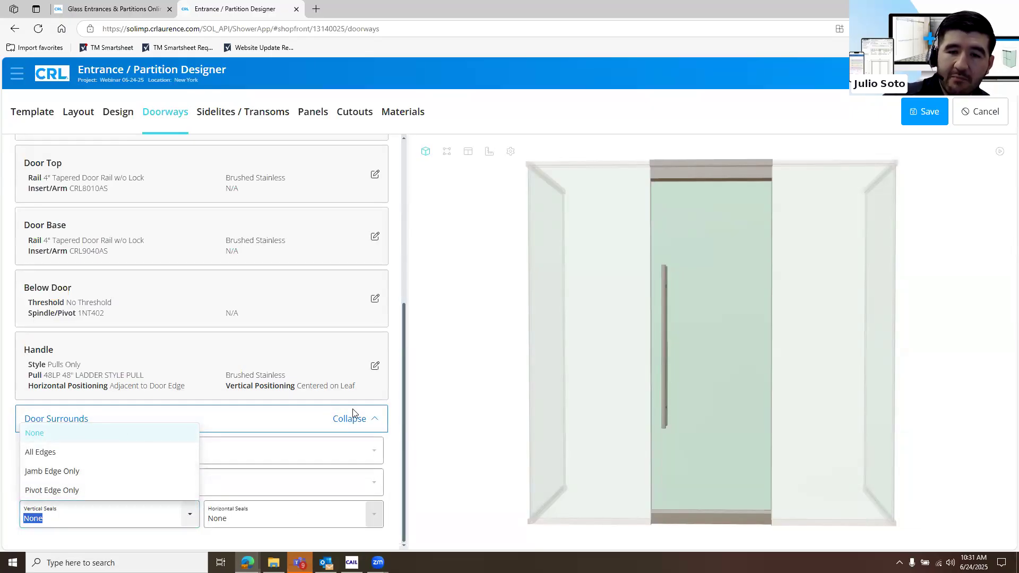
pyautogui.click(360, 428)
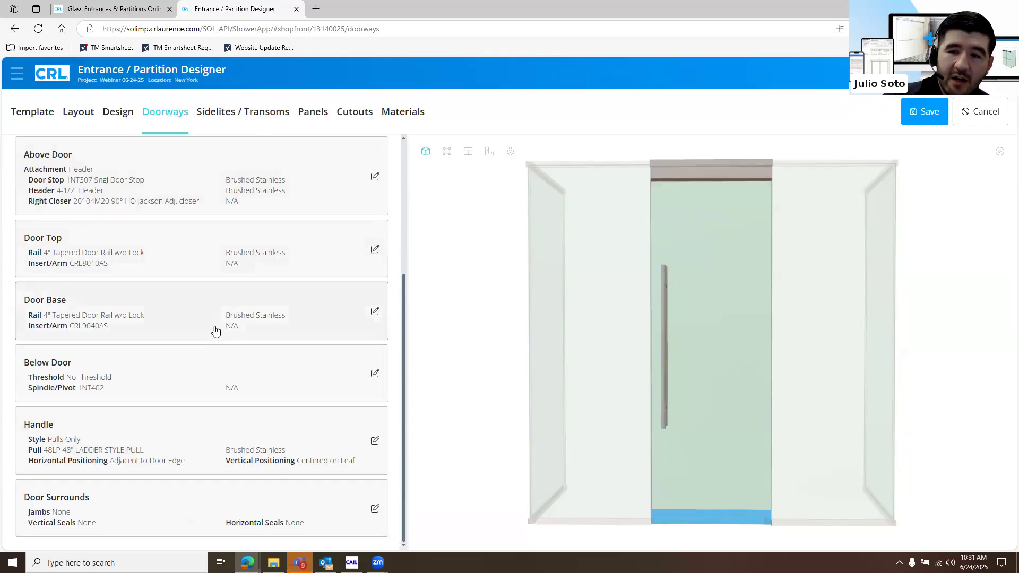
# Change the single door's pull to the 60LP 60" ladder style pull
pyautogui.scroll(5, 221, 326)
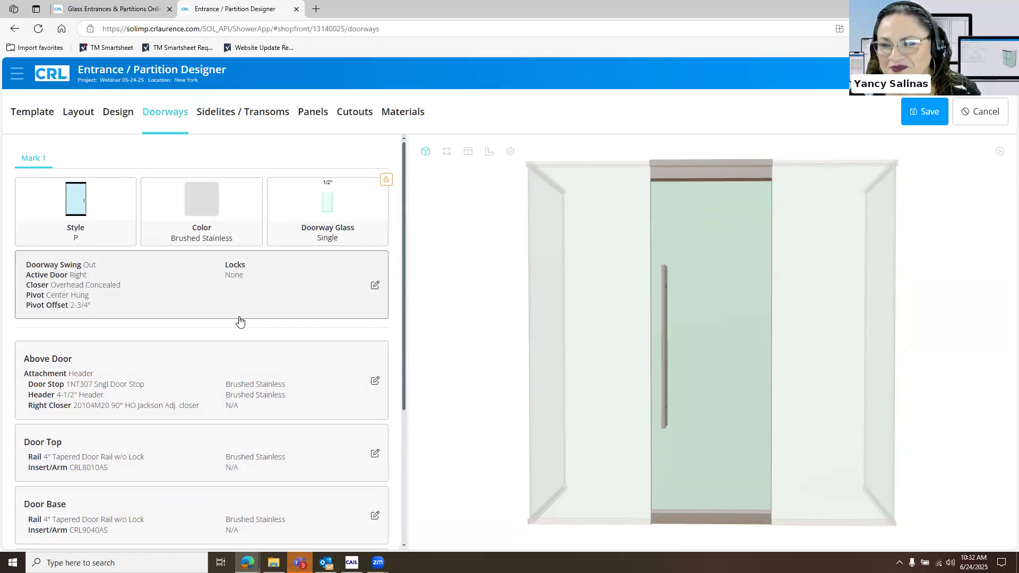
pyautogui.scroll(-4, 274, 454)
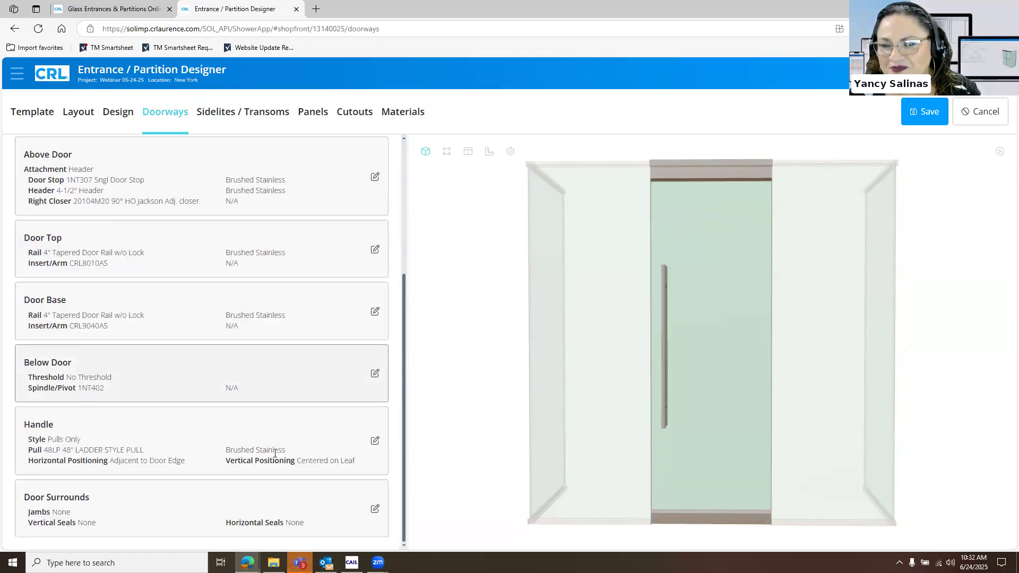
pyautogui.click(223, 444)
pyautogui.click(238, 424)
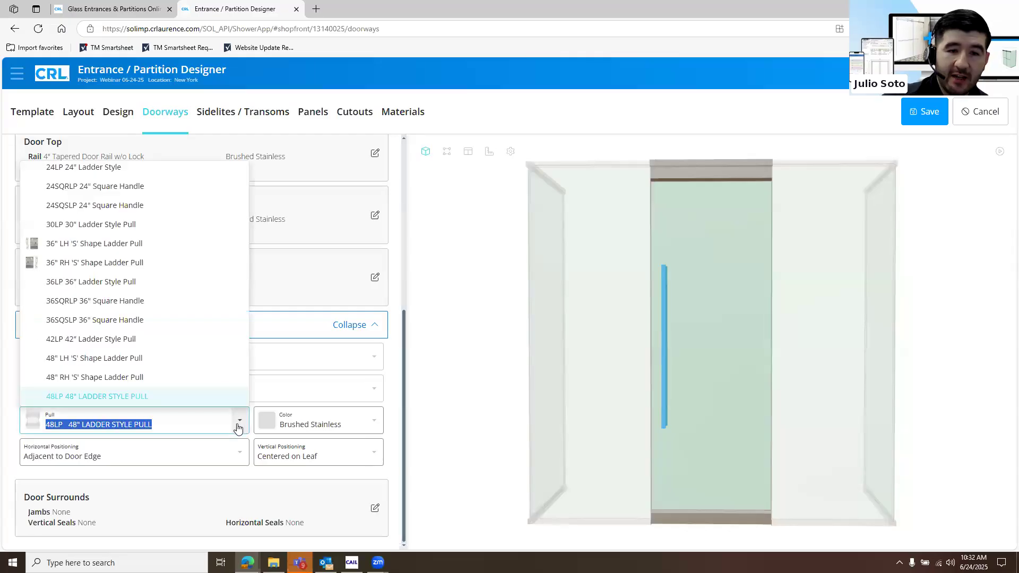
pyautogui.scroll(-2, 187, 302)
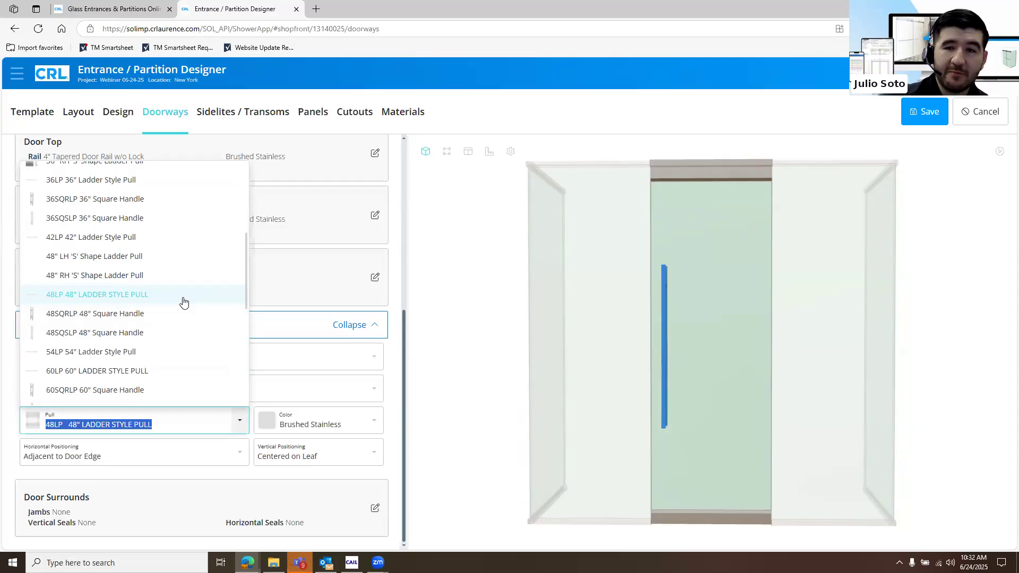
pyautogui.click(155, 371)
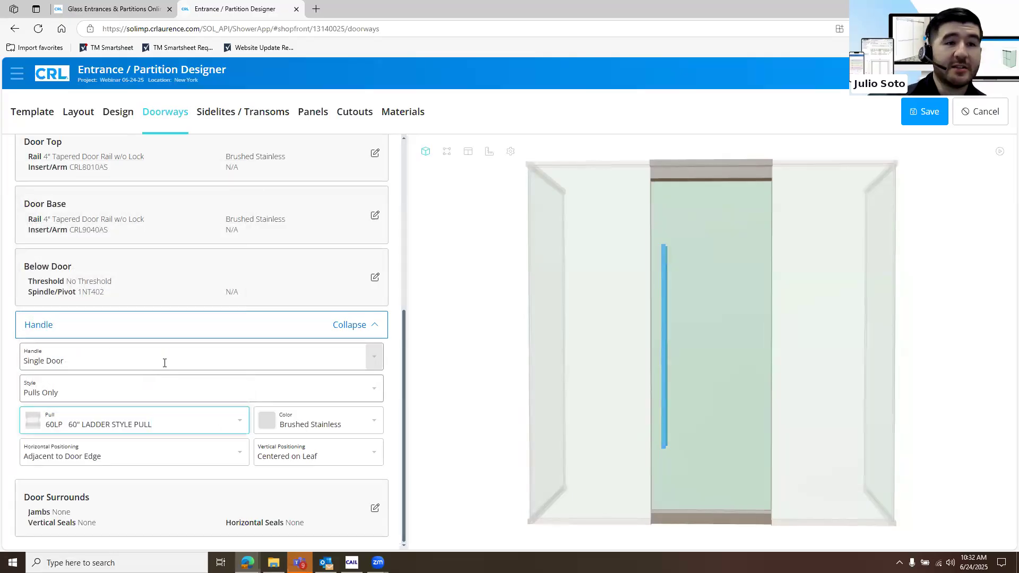
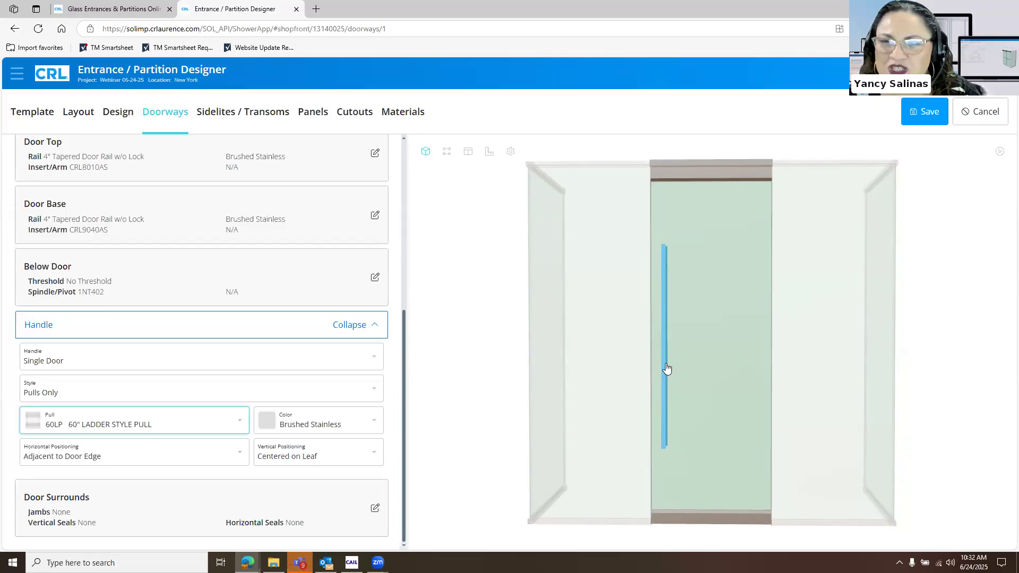
# Try the Top of Leaf and Base of Leaf vertical positions for the door pull, and return it to Centered on Leaf
pyautogui.click(320, 459)
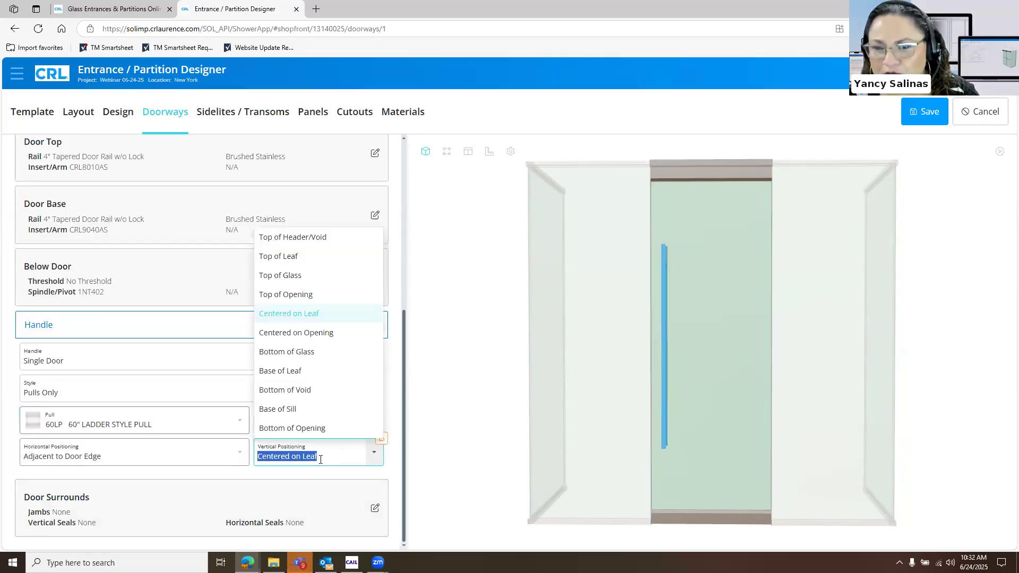
pyautogui.click(328, 259)
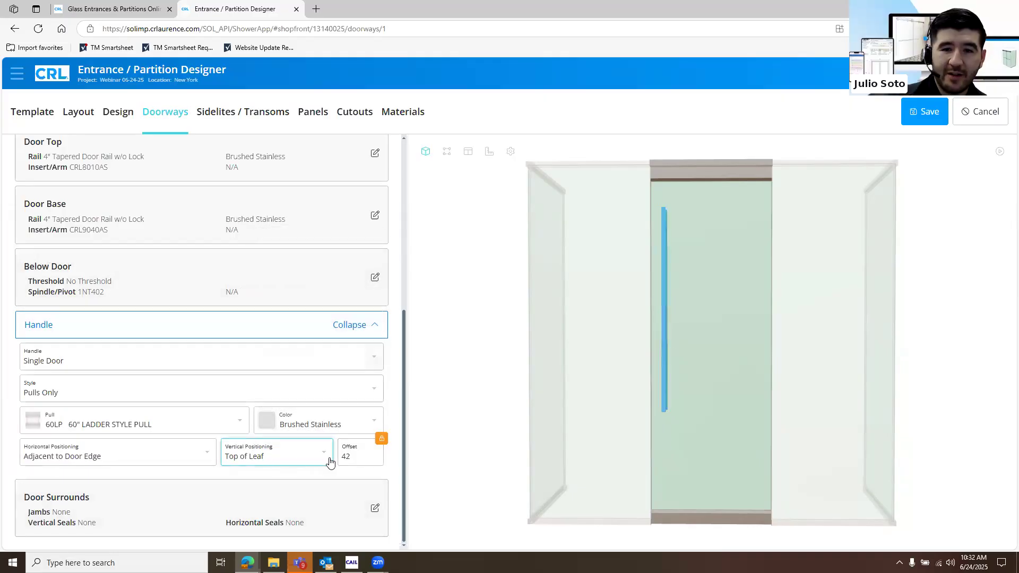
pyautogui.click(325, 457)
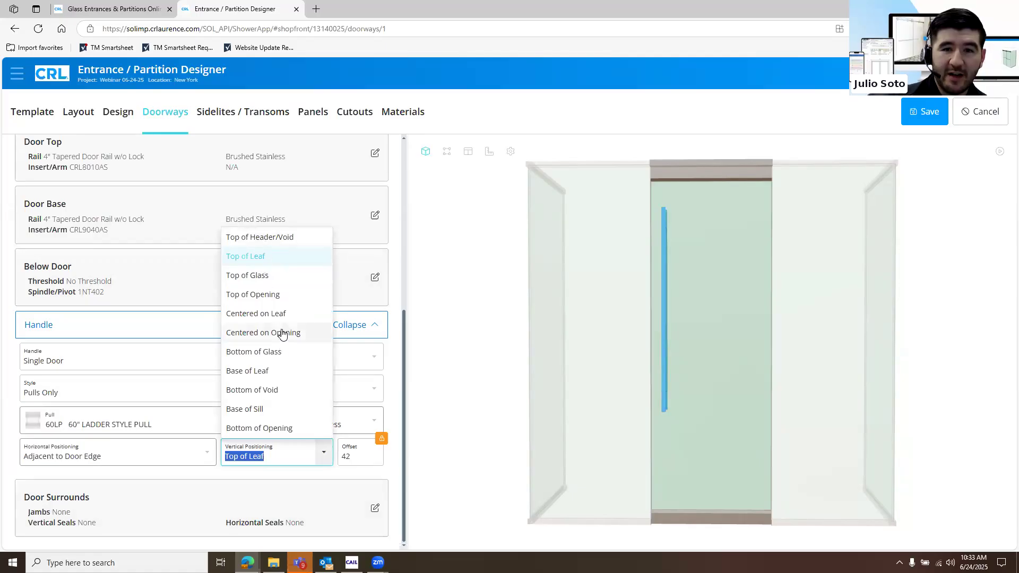
pyautogui.click(276, 372)
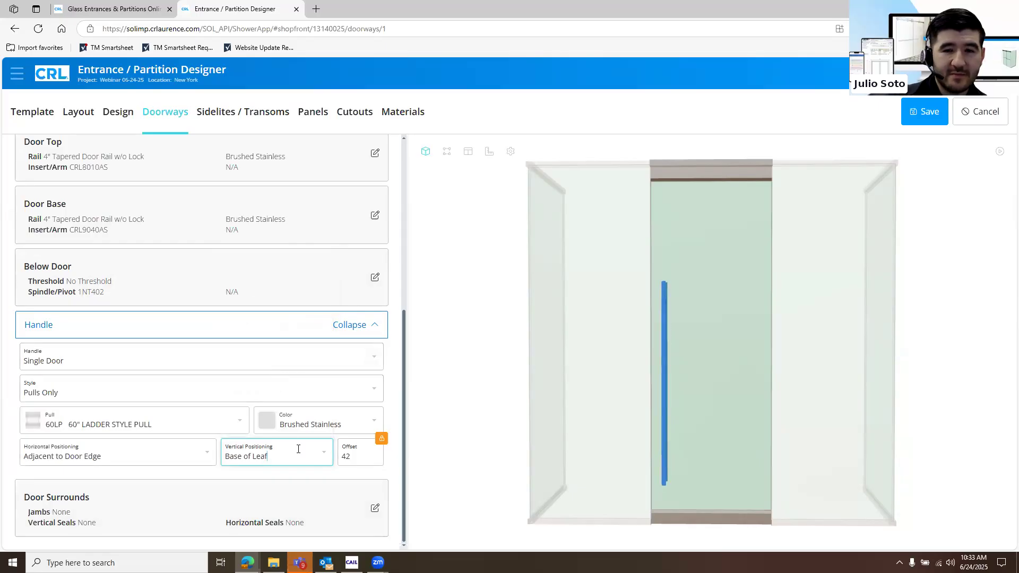
pyautogui.click(323, 455)
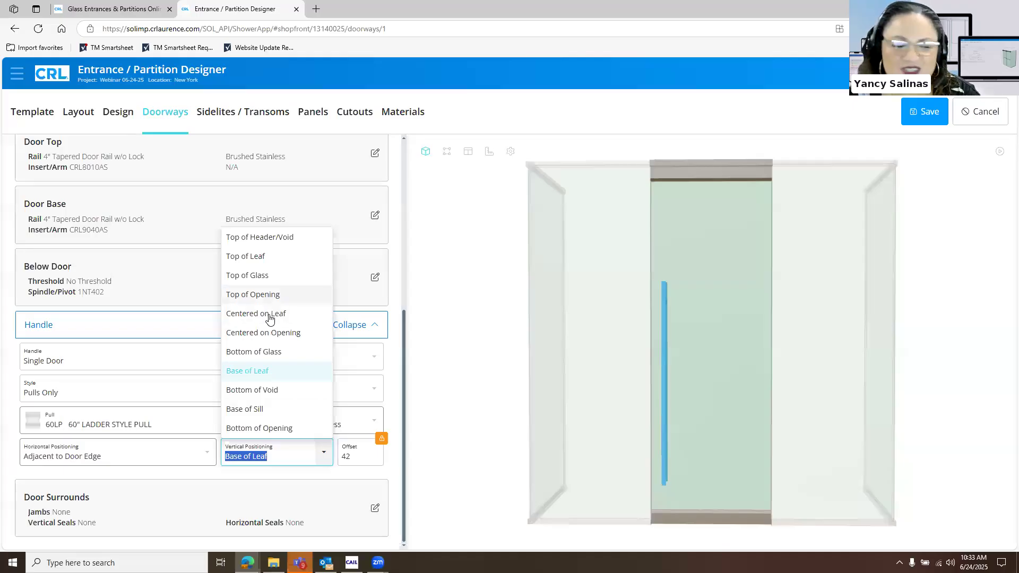
pyautogui.click(270, 317)
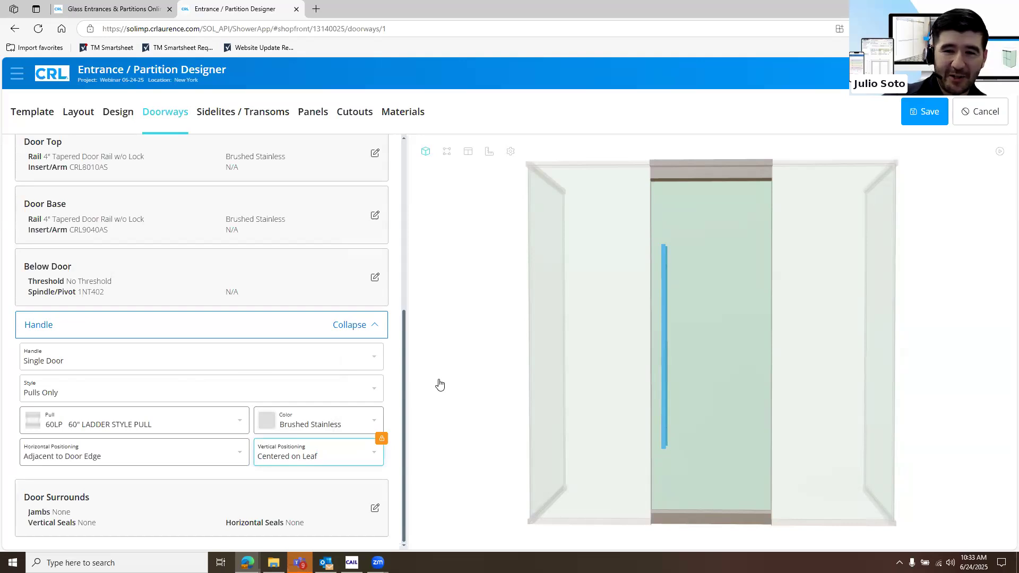
pyautogui.click(365, 328)
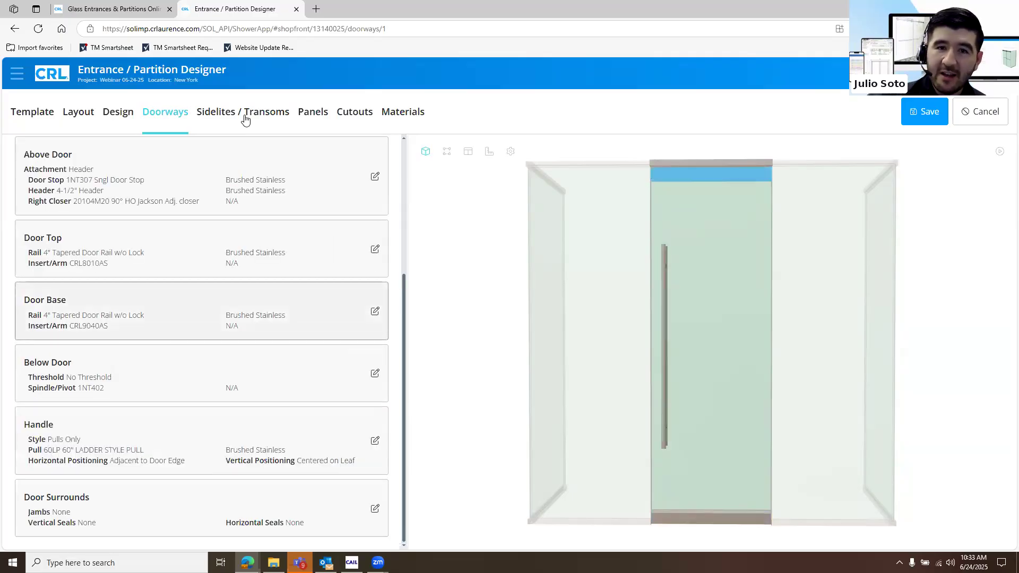
# Try the Header ceiling and Recess mounting above the sidelites, and settle on Header Rail with Surface metal mounting for all sidelites
pyautogui.click(244, 111)
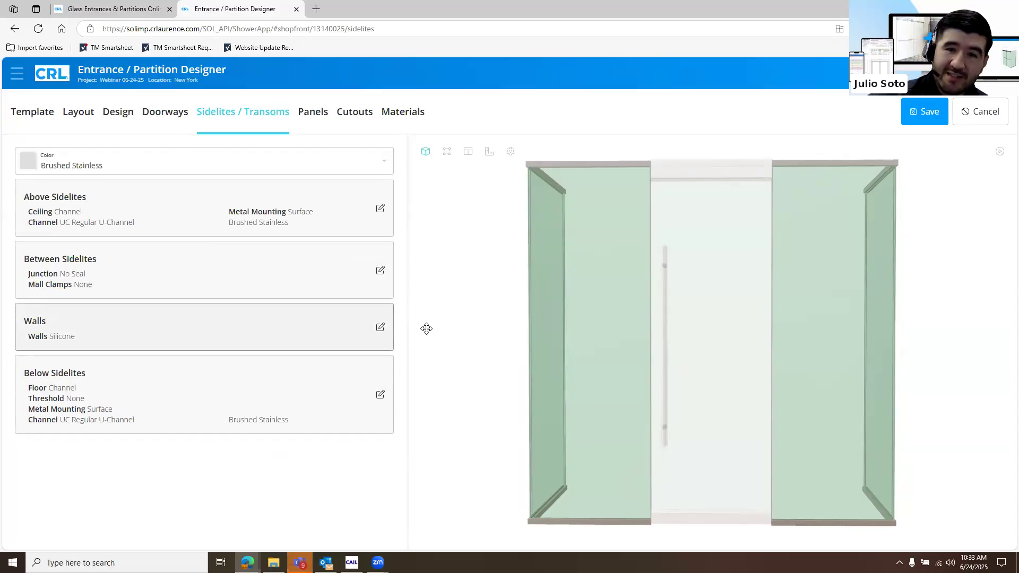
pyautogui.click(365, 223)
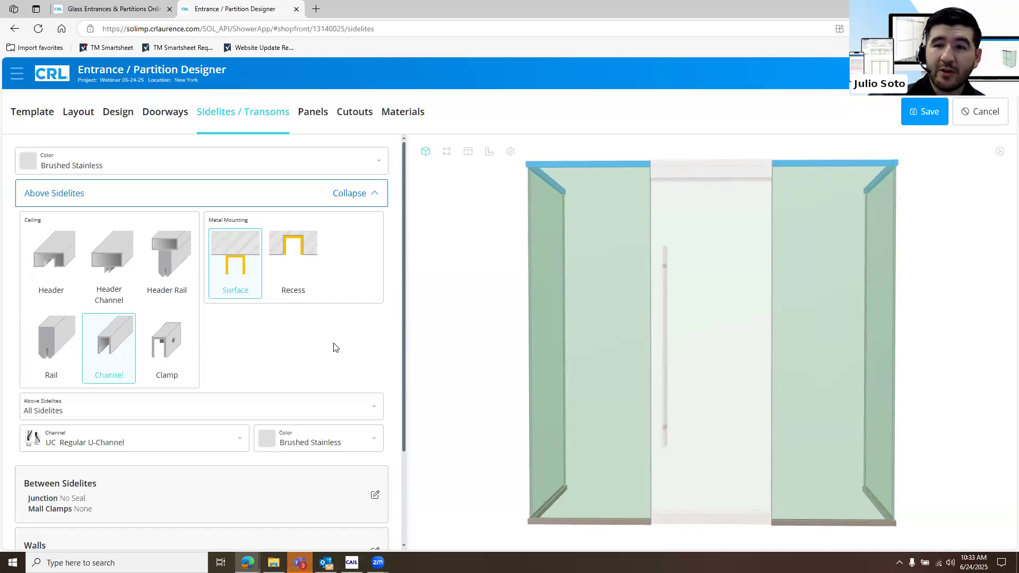
pyautogui.click(63, 274)
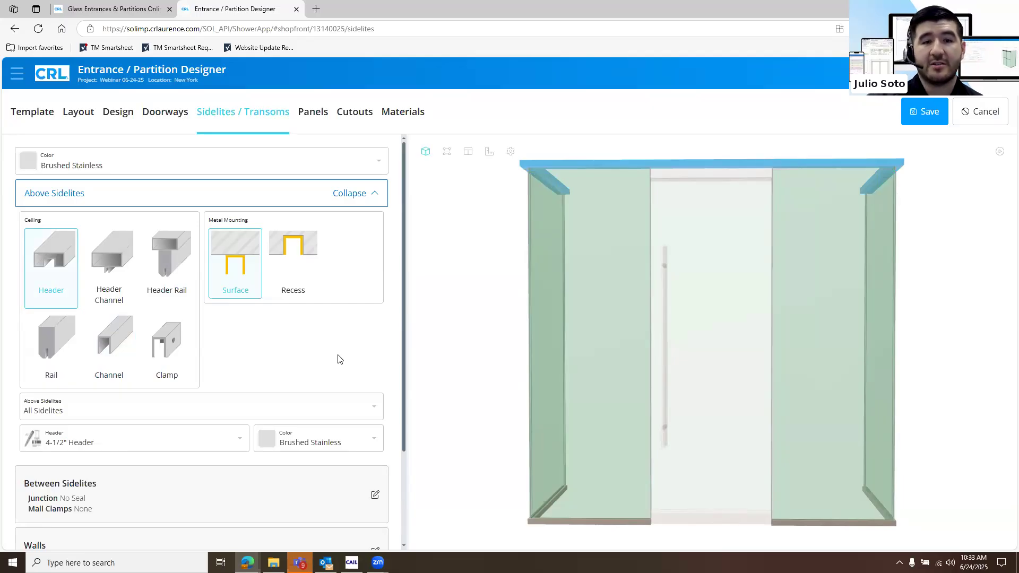
pyautogui.click(116, 338)
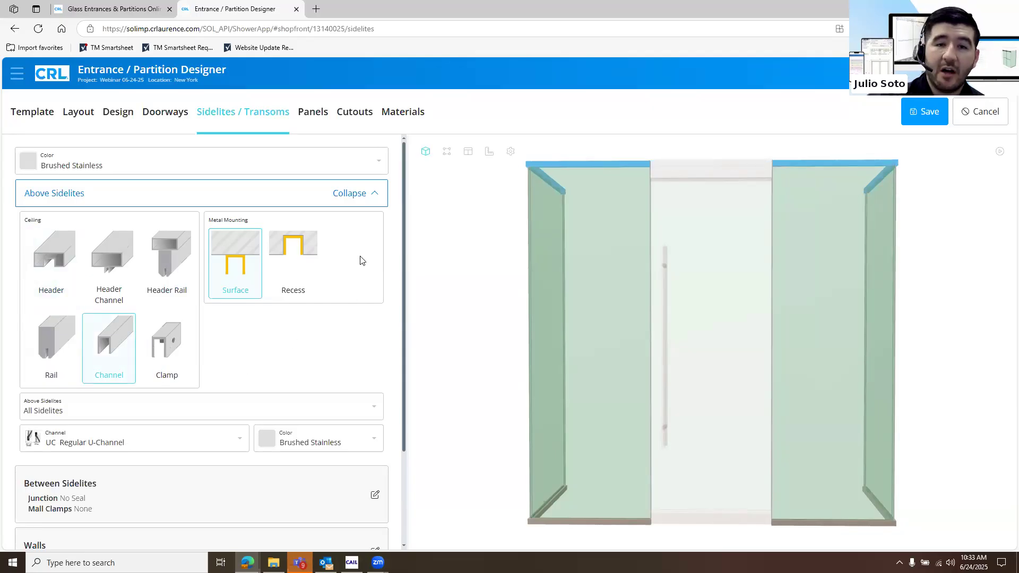
pyautogui.click(269, 258)
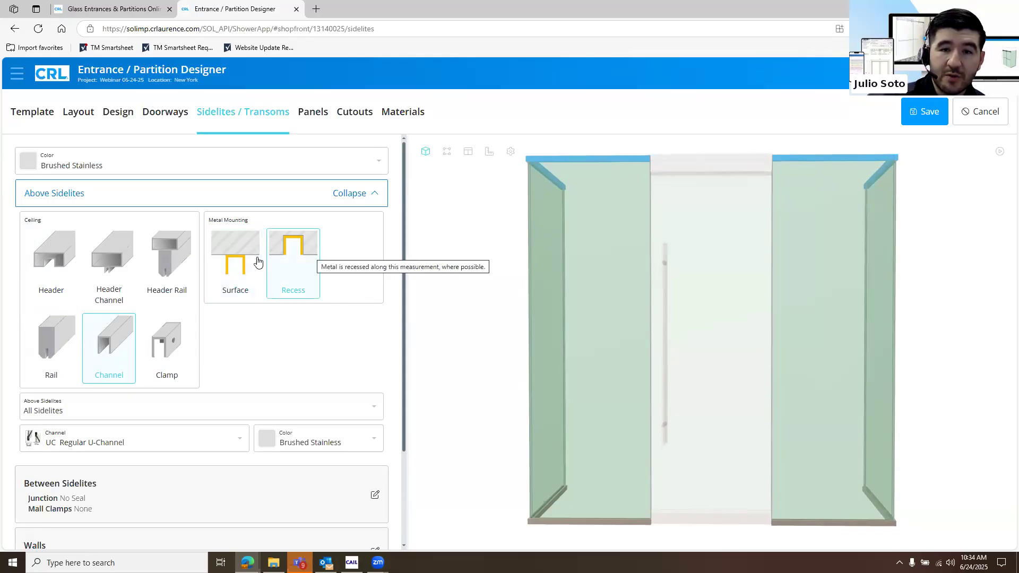
pyautogui.click(244, 269)
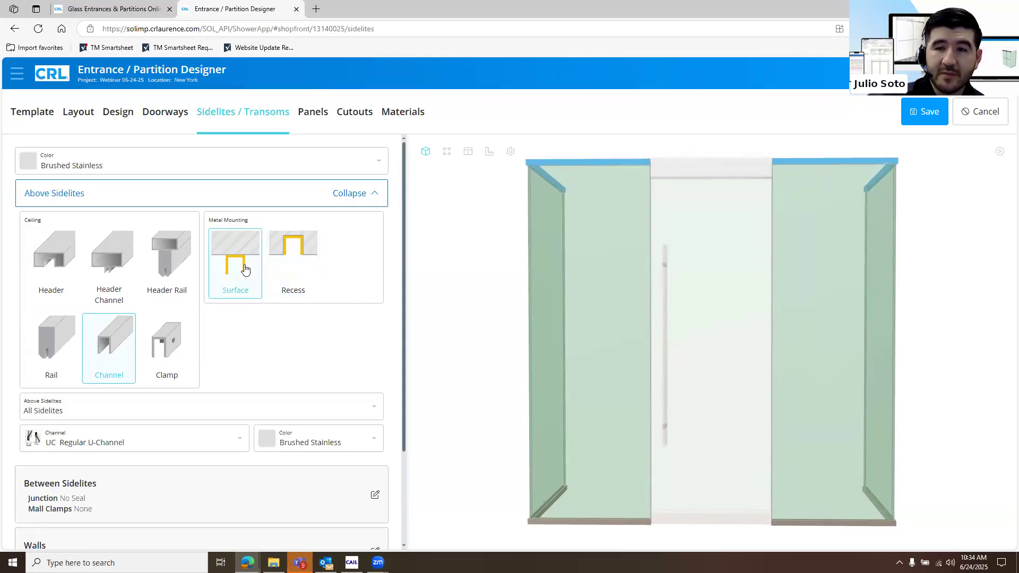
pyautogui.click(172, 287)
pyautogui.moveTo(721, 356); pyautogui.dragTo(638, 338)
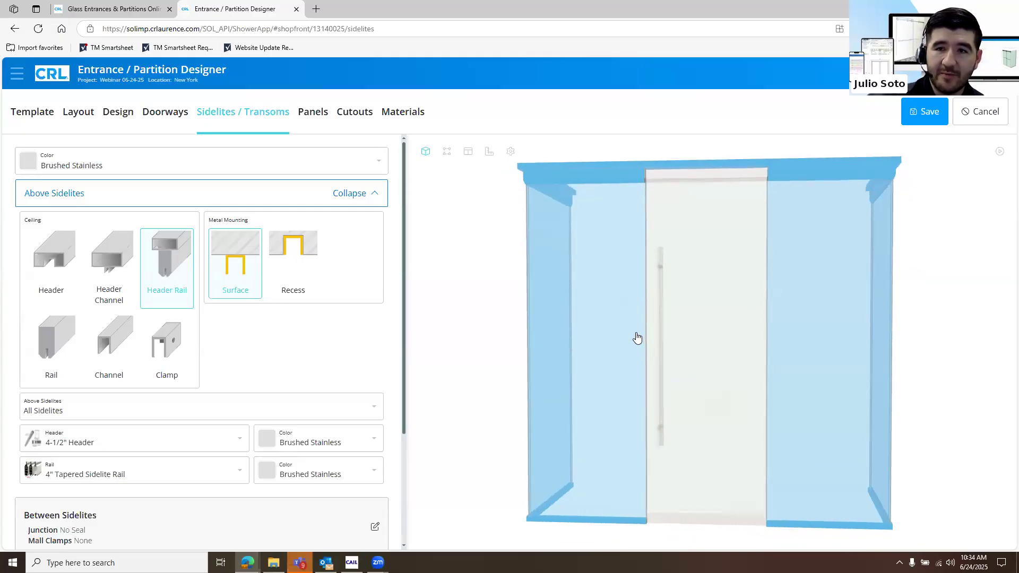
pyautogui.click(313, 201)
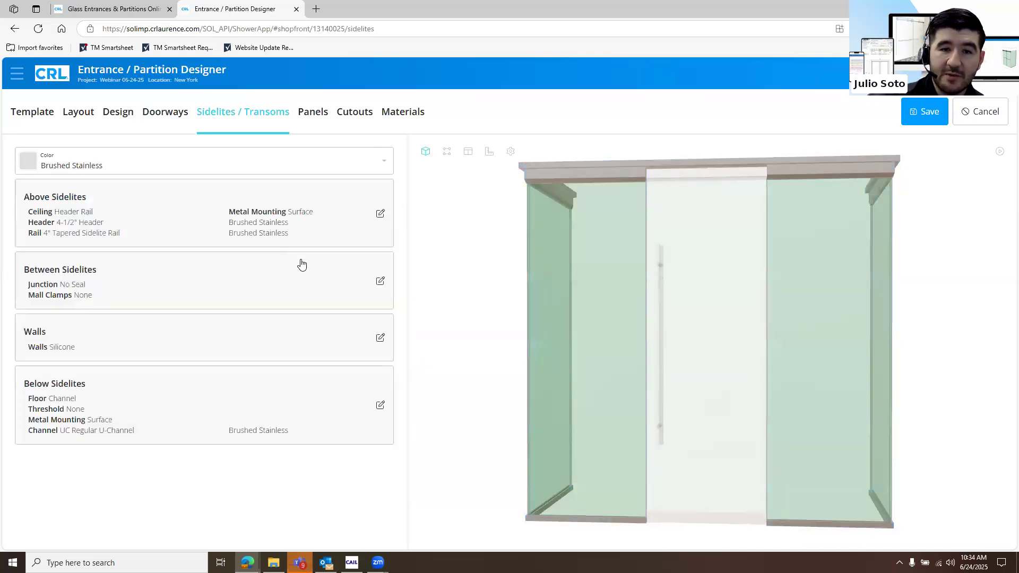
# Review the available header and sidelite rail models in the Above Sidelites settings
pyautogui.click(302, 238)
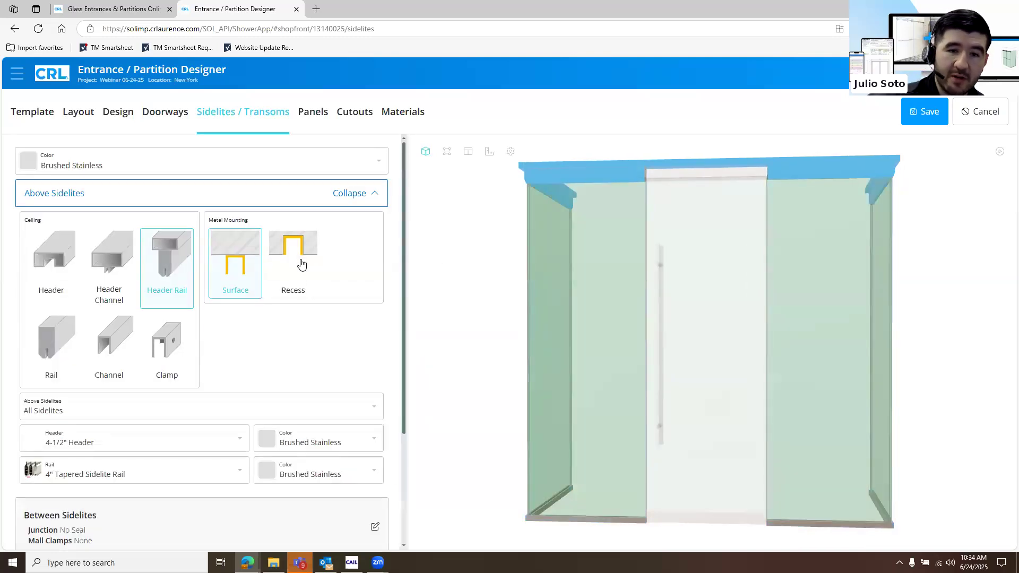
pyautogui.click(235, 440)
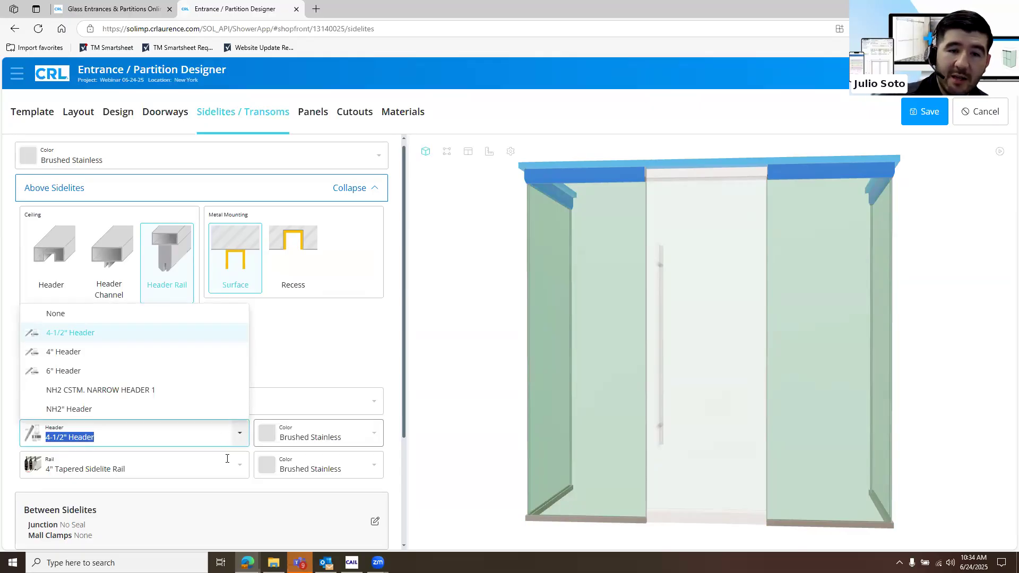
pyautogui.click(232, 463)
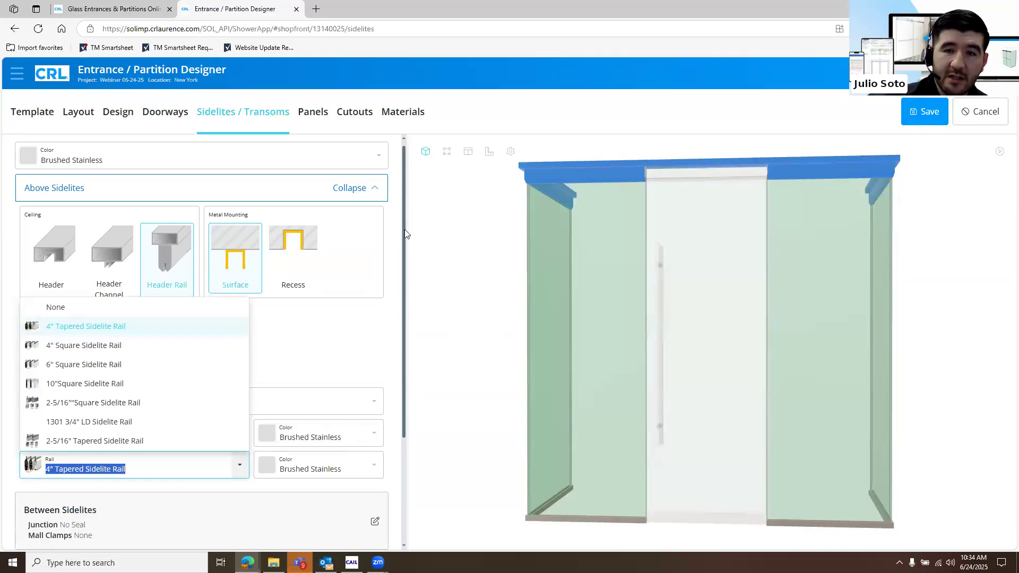
pyautogui.click(358, 197)
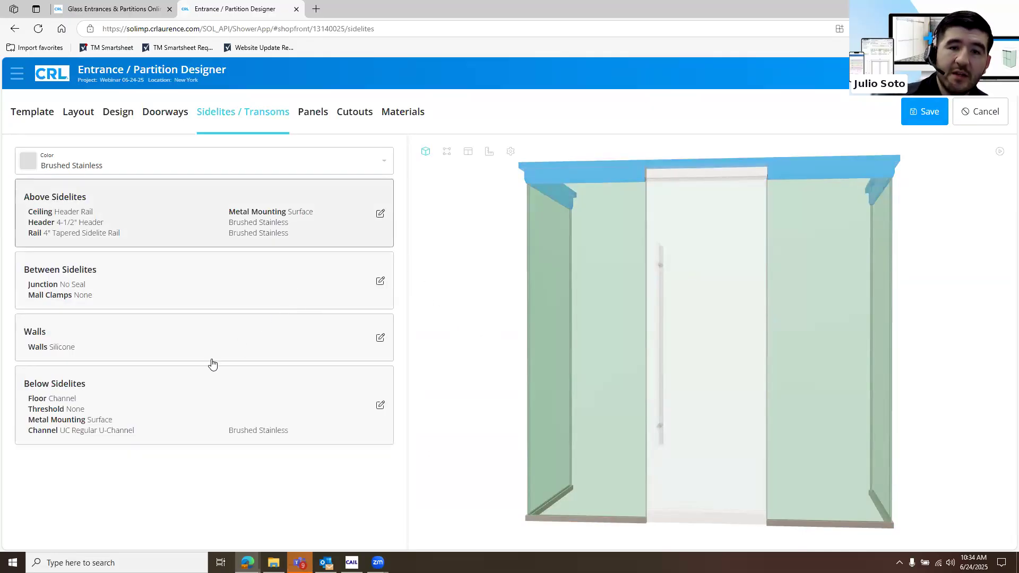
# Try one and two mall clamps between the sidelites, and reset the mall clamps to None
pyautogui.click(276, 282)
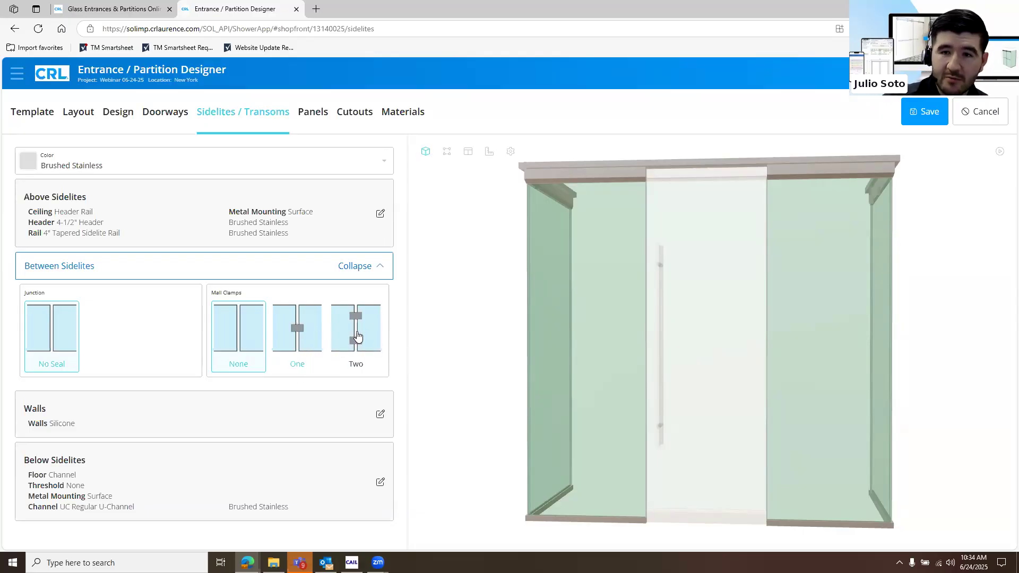
pyautogui.click(297, 329)
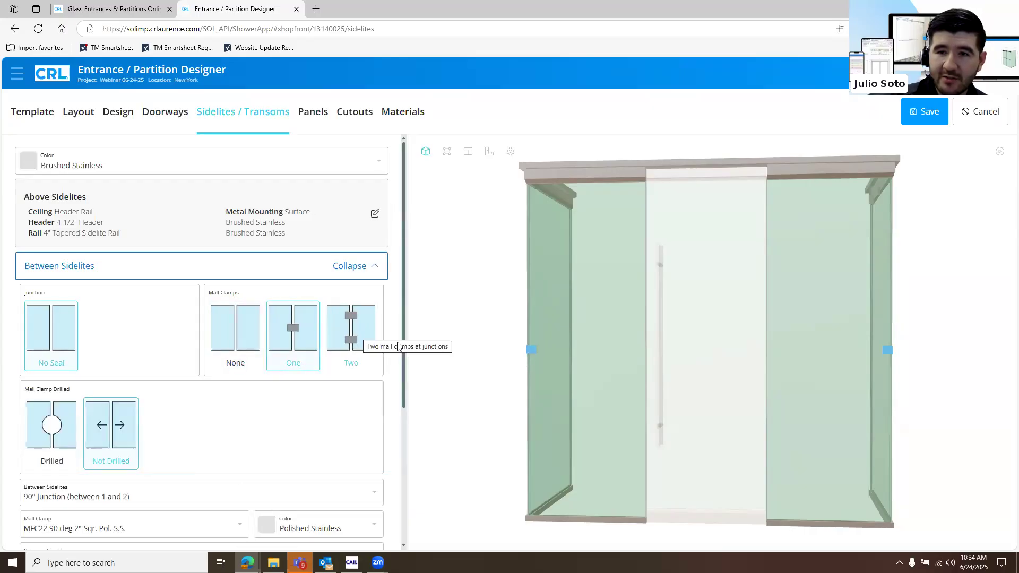
pyautogui.click(359, 345)
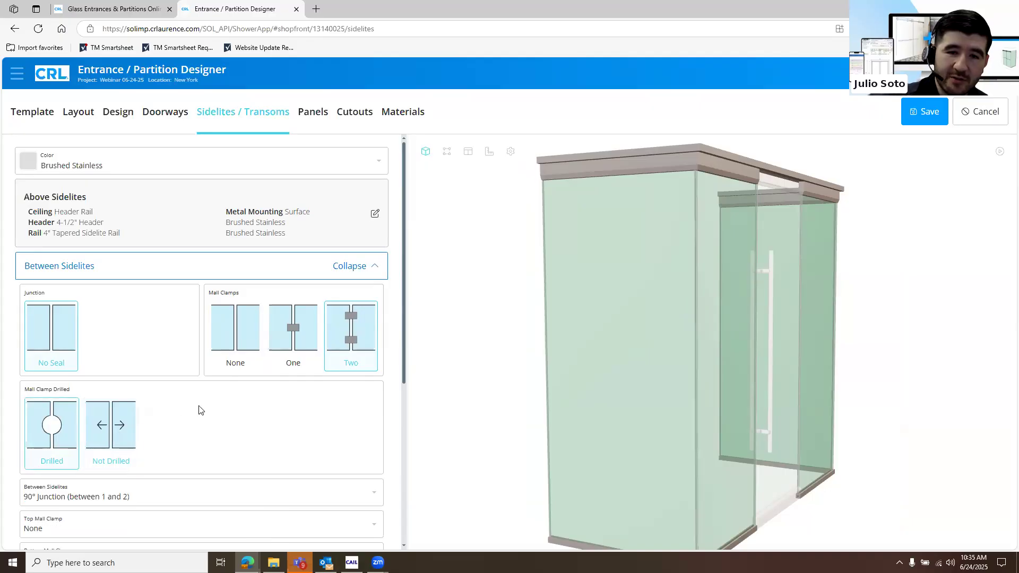
pyautogui.click(232, 335)
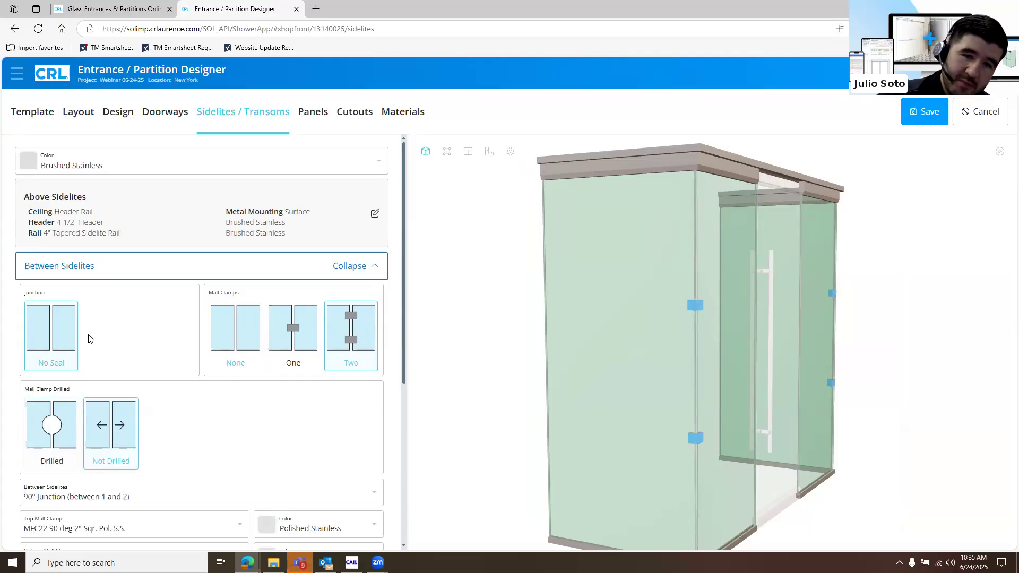
pyautogui.click(274, 267)
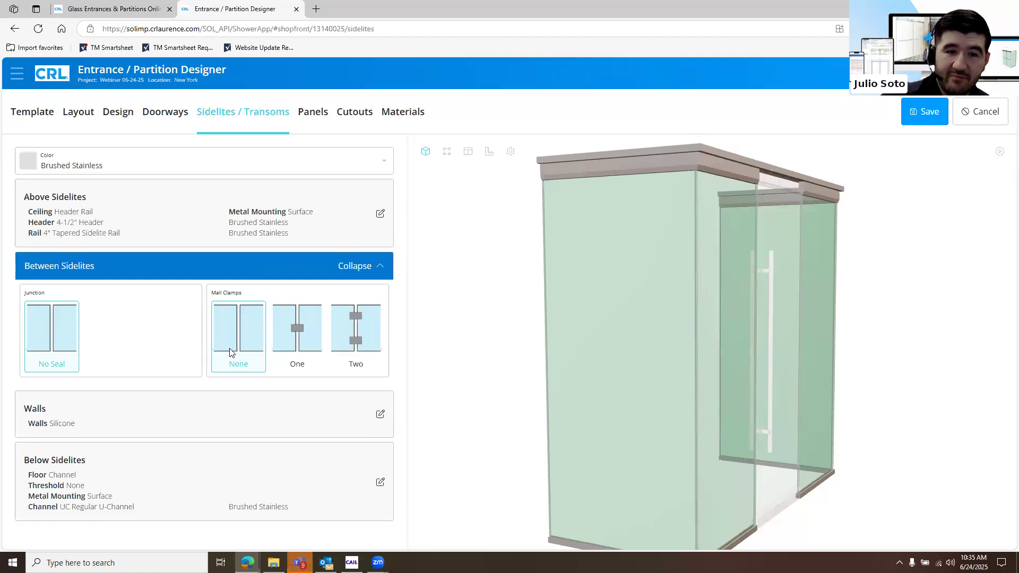
# Review the wall attachment options, and set the floor below all sidelites to Rail after comparing it with a recessed Channel
pyautogui.click(380, 421)
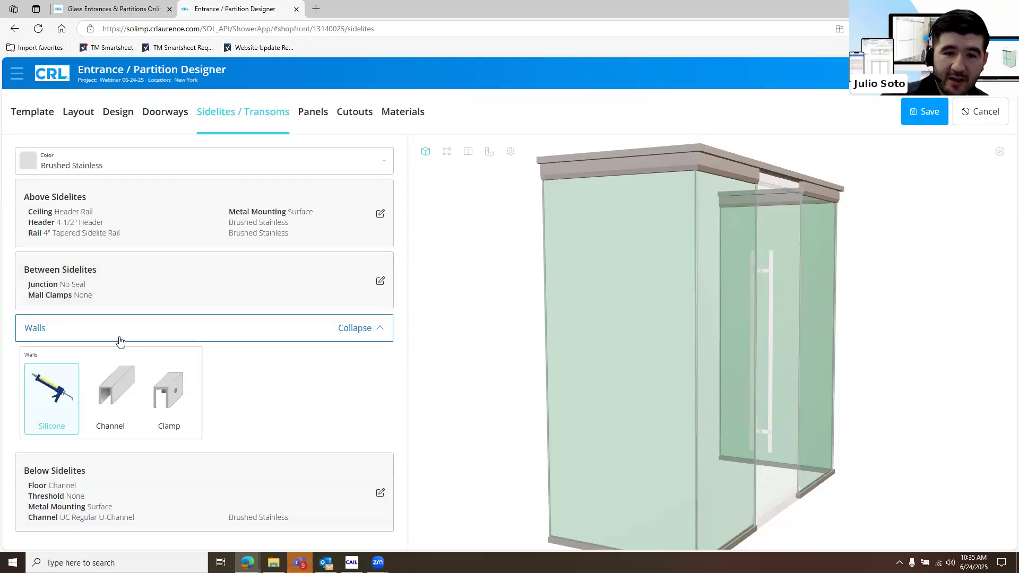
pyautogui.click(381, 493)
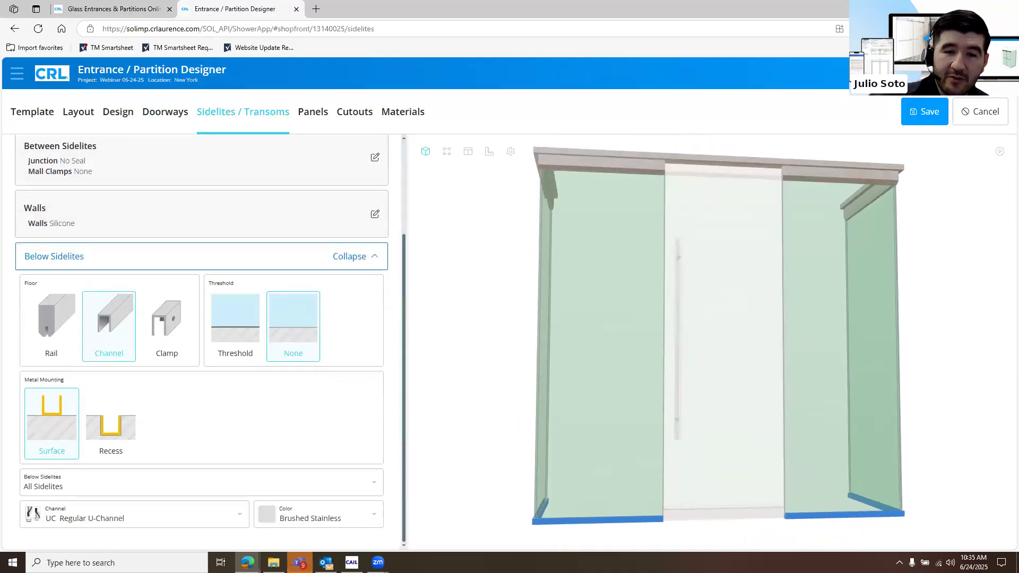
pyautogui.click(59, 343)
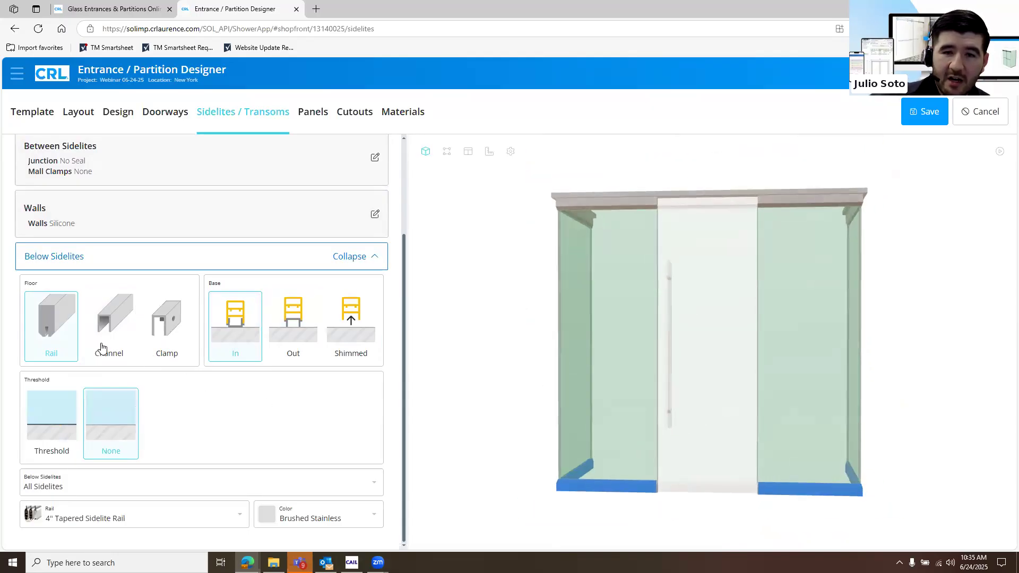
pyautogui.click(113, 356)
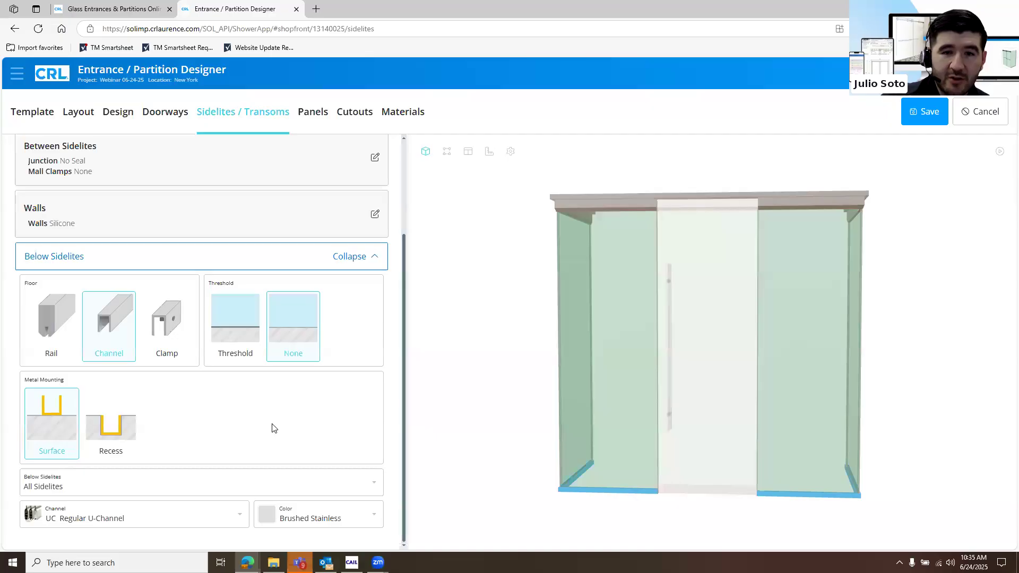
pyautogui.click(123, 431)
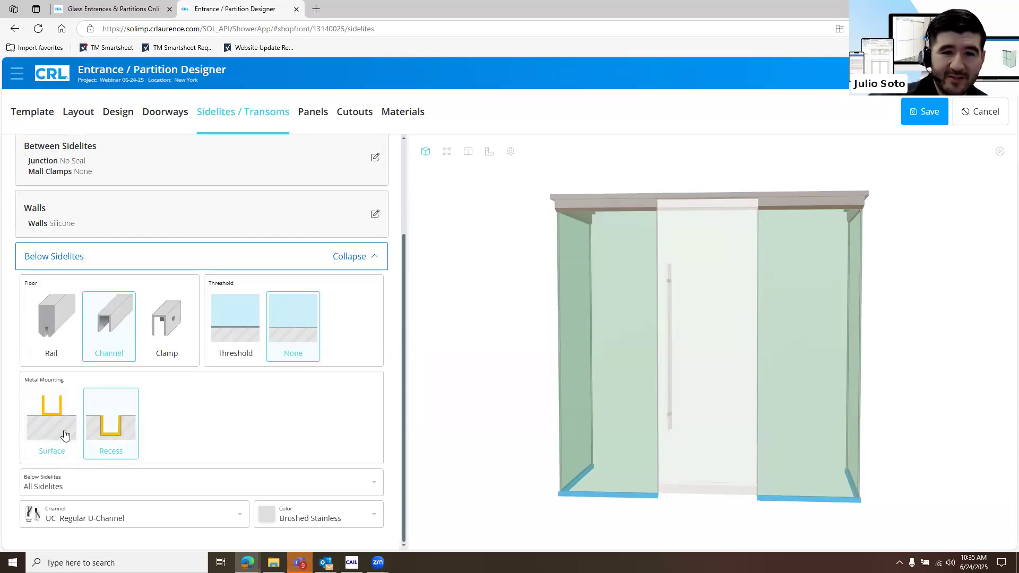
pyautogui.click(62, 349)
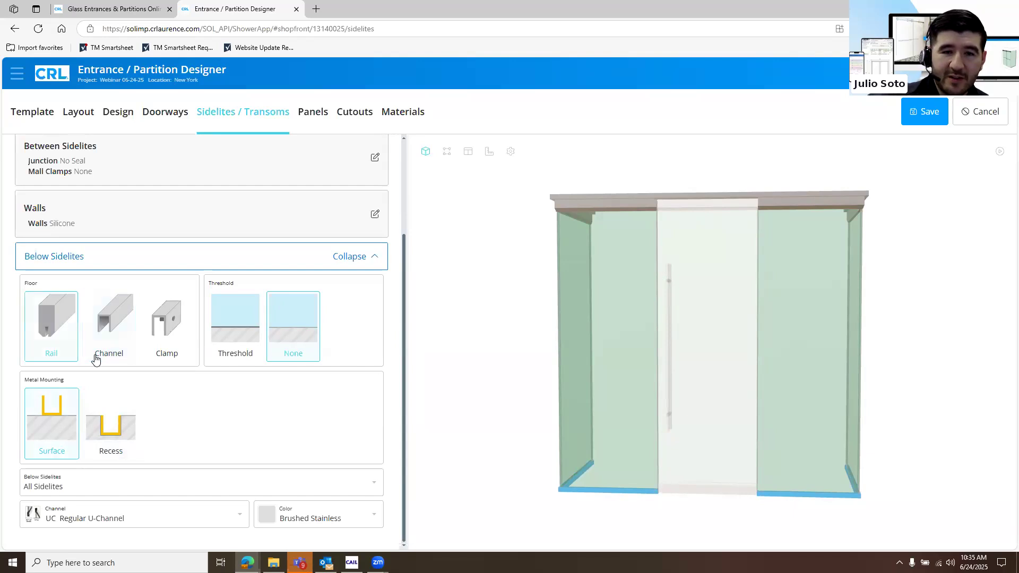
# Review the rail models below the sidelites and try the Out base, returning the base to In
pyautogui.click(173, 515)
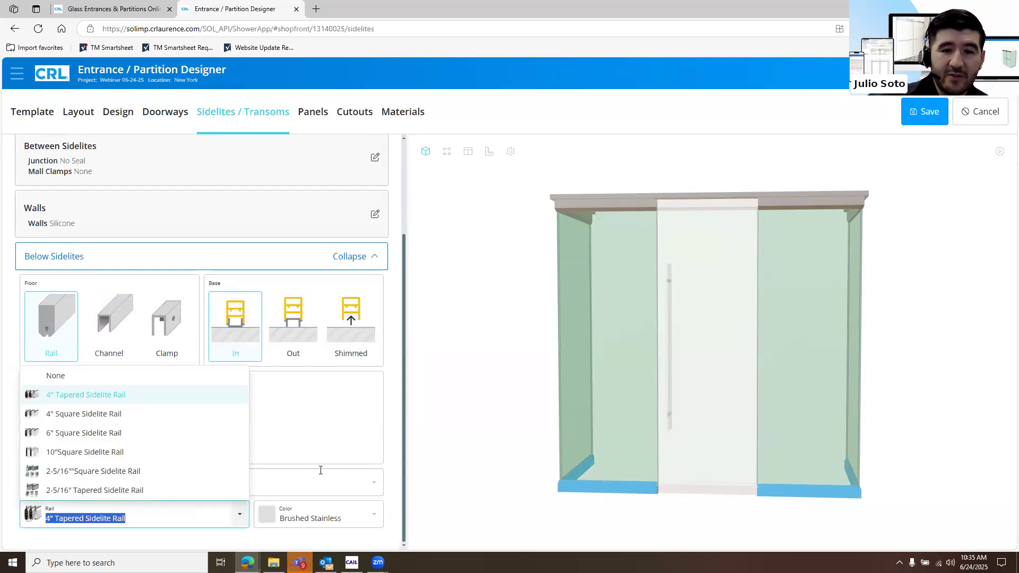
pyautogui.click(321, 470)
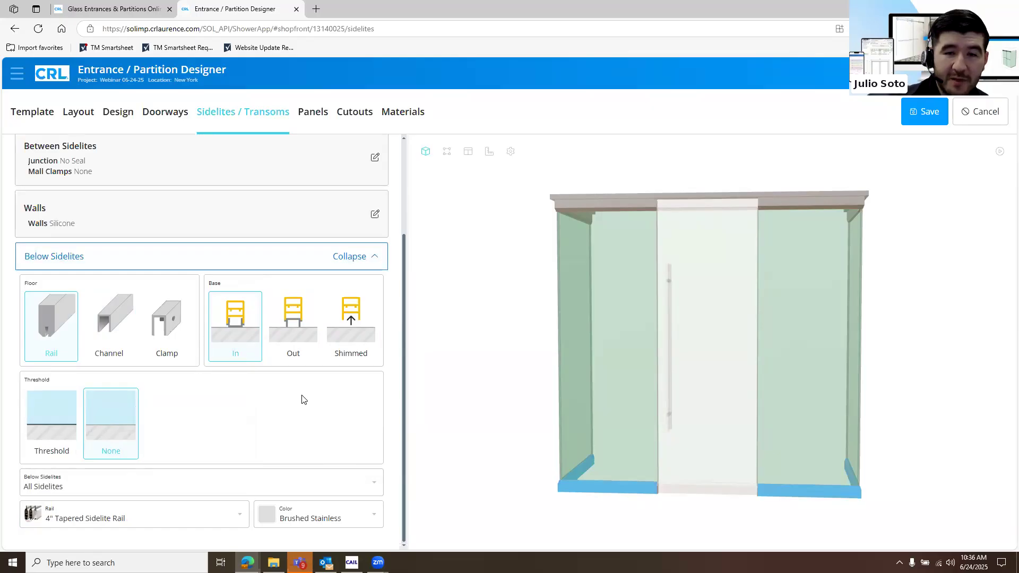
pyautogui.click(297, 359)
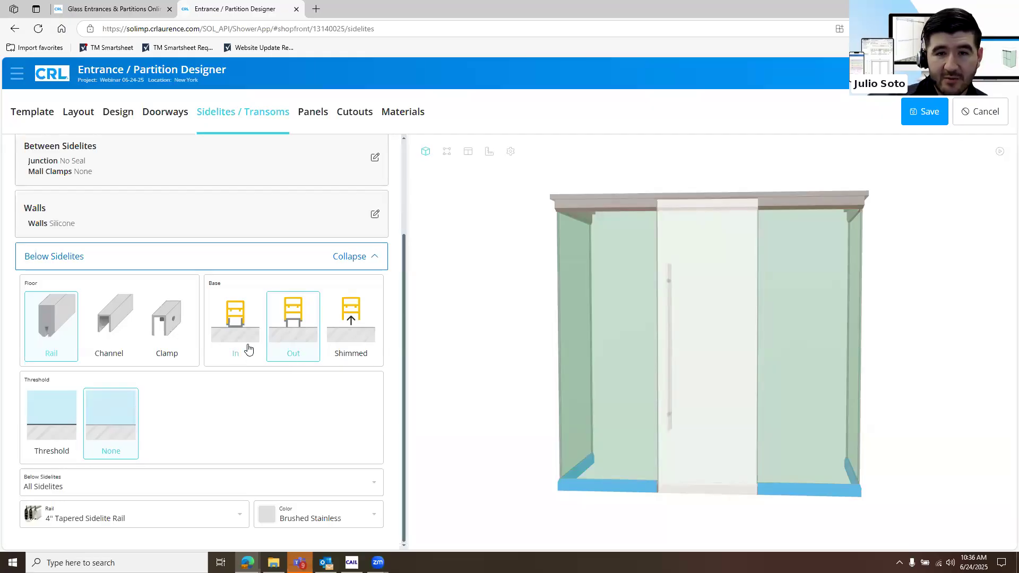
pyautogui.click(229, 350)
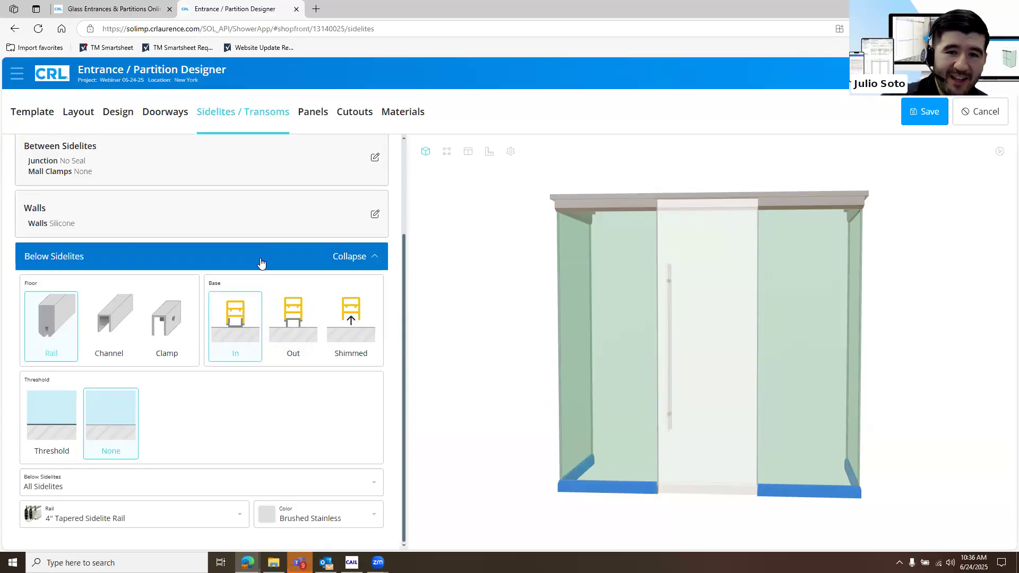
pyautogui.click(261, 265)
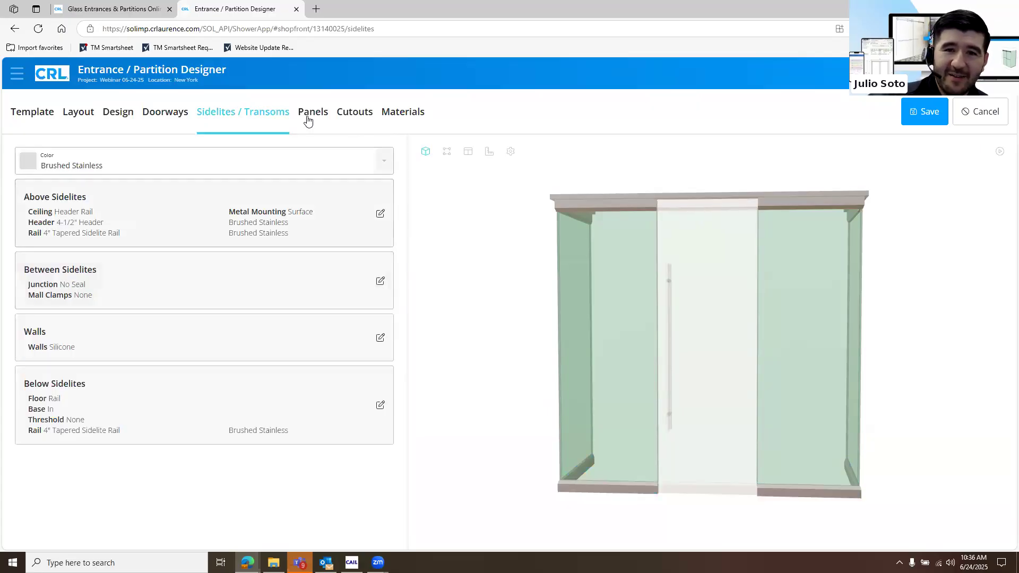
# Open the first return panel (1A) from the panel list and review its glass supplier and logo options
pyautogui.click(308, 118)
pyautogui.click(279, 236)
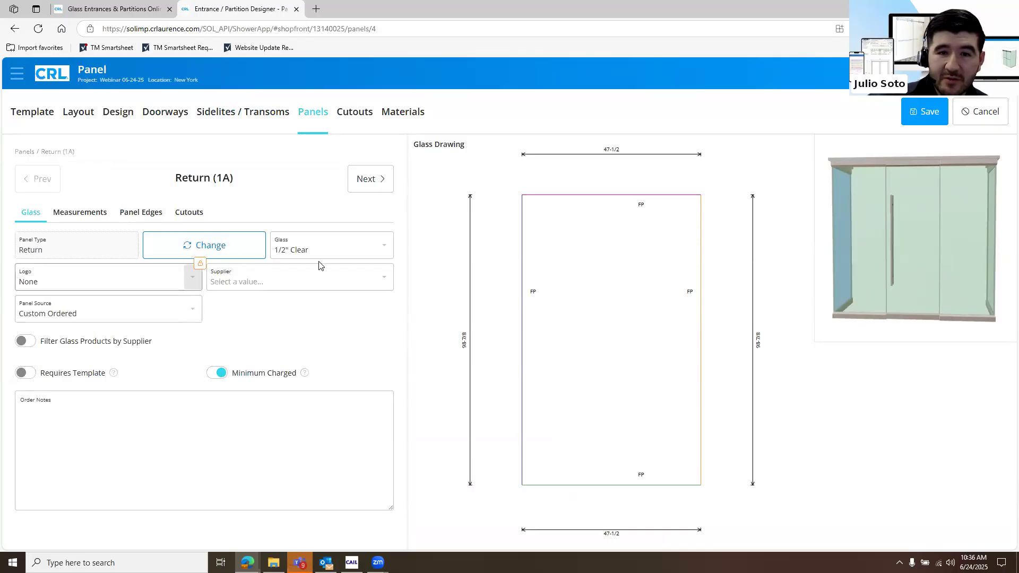
pyautogui.click(385, 281)
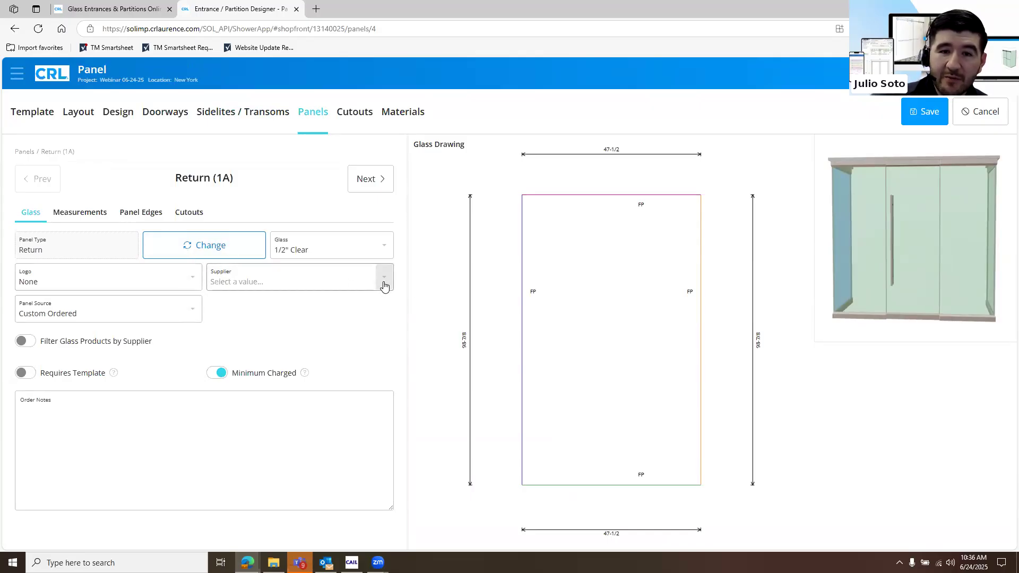
pyautogui.click(418, 352)
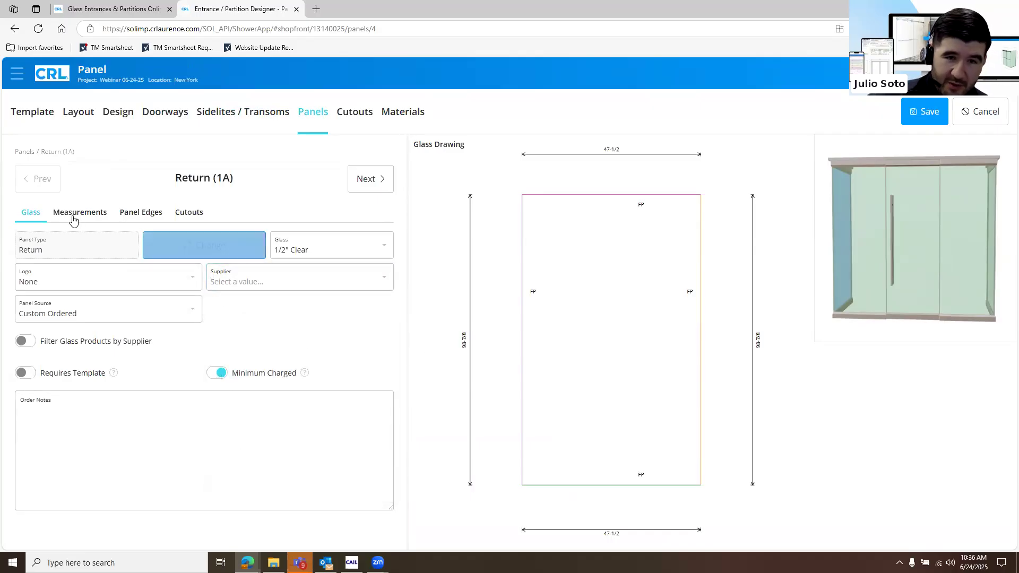
pyautogui.click(194, 281)
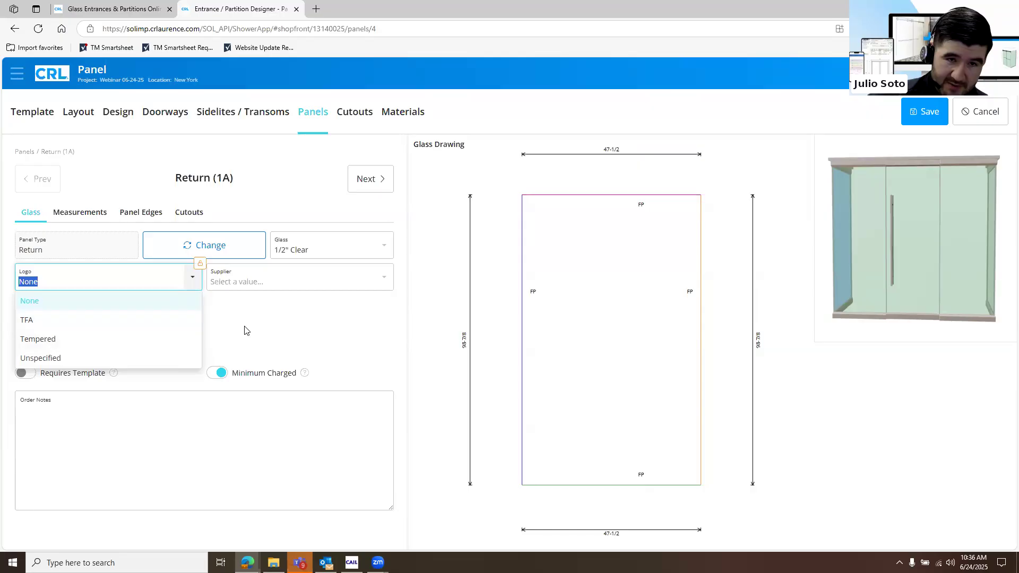
pyautogui.click(168, 281)
# Review the measurements and edge settings of Return (1A), and examine the panel in the 3D preview
pyautogui.click(81, 215)
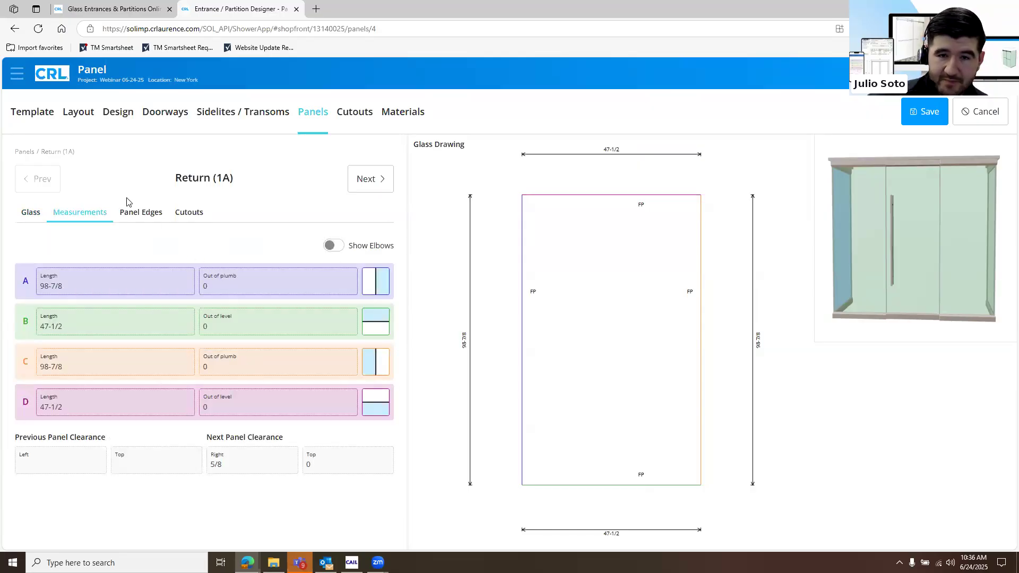
pyautogui.click(140, 213)
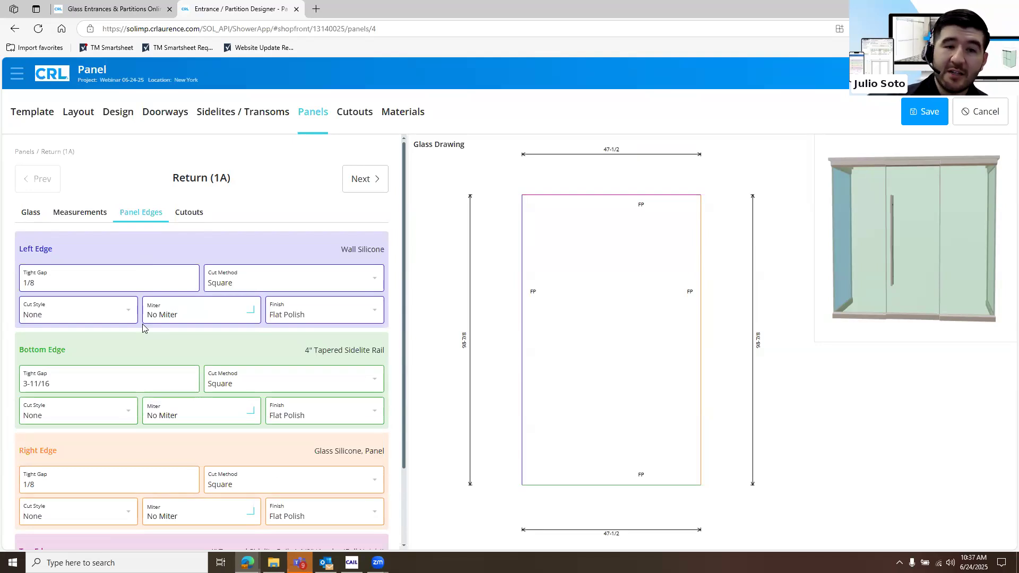
pyautogui.moveTo(908, 279); pyautogui.dragTo(901, 393)
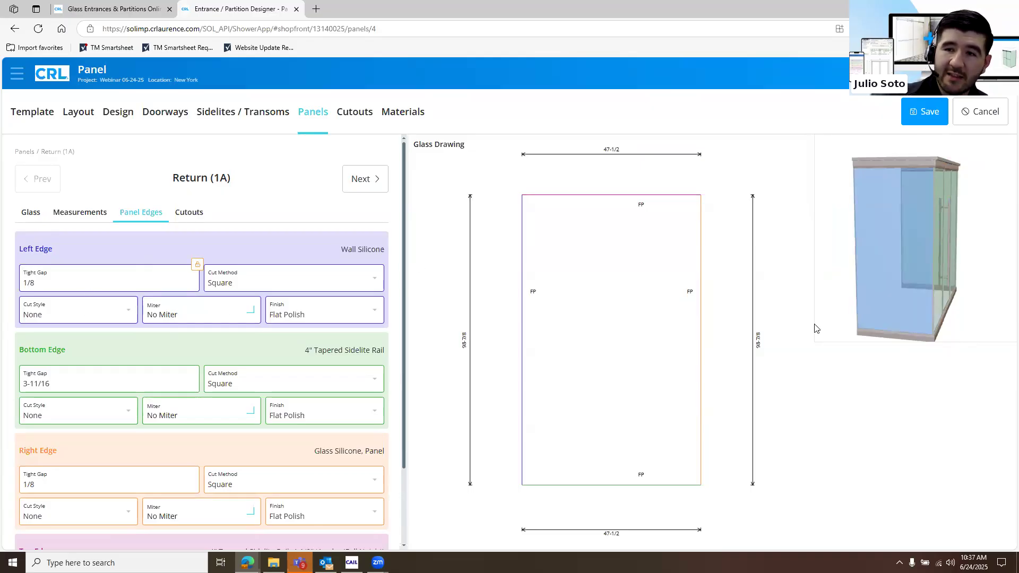
# Try a tight gap of 1/4 on the left edge of Return (1A), and set it back to 1/8
pyautogui.click(64, 290)
pyautogui.write('1/4')
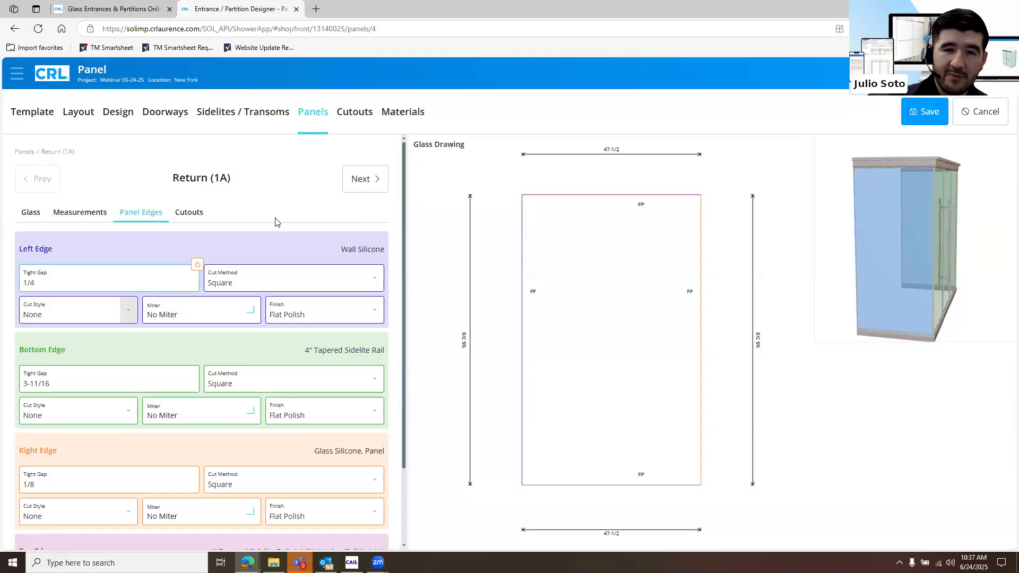
pyautogui.click(206, 236)
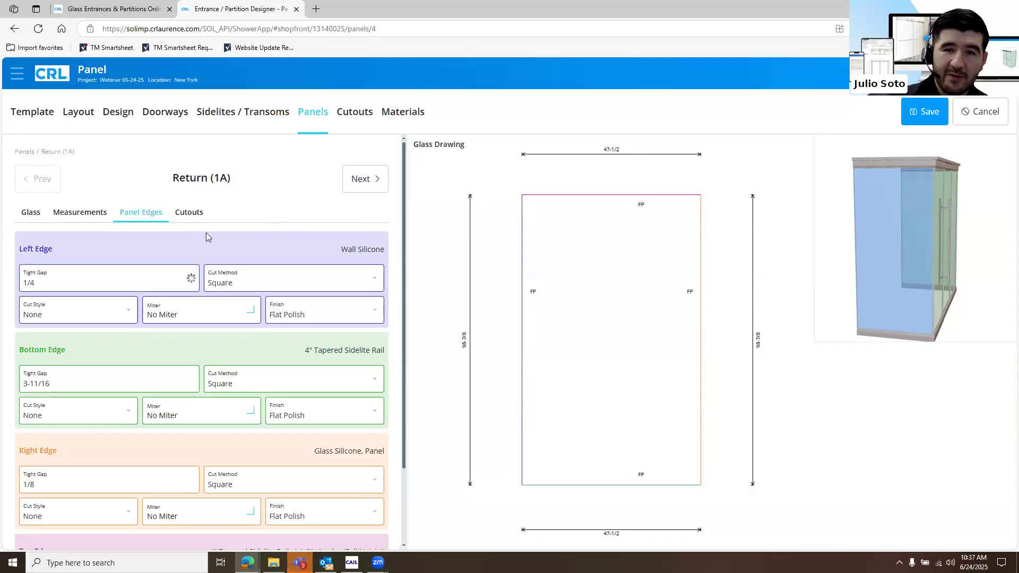
pyautogui.click(135, 278)
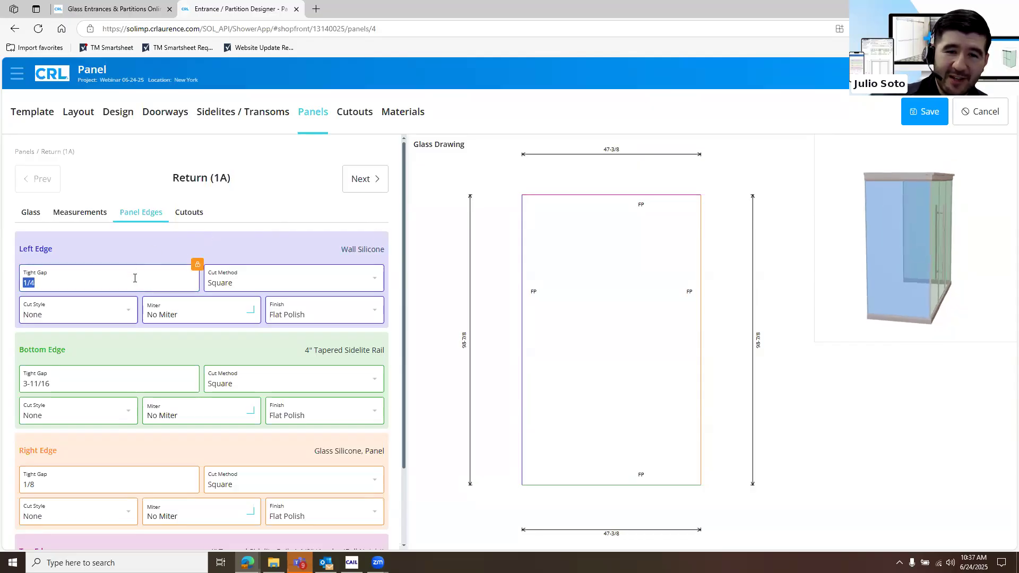
pyautogui.write('1/8')
pyautogui.click(272, 251)
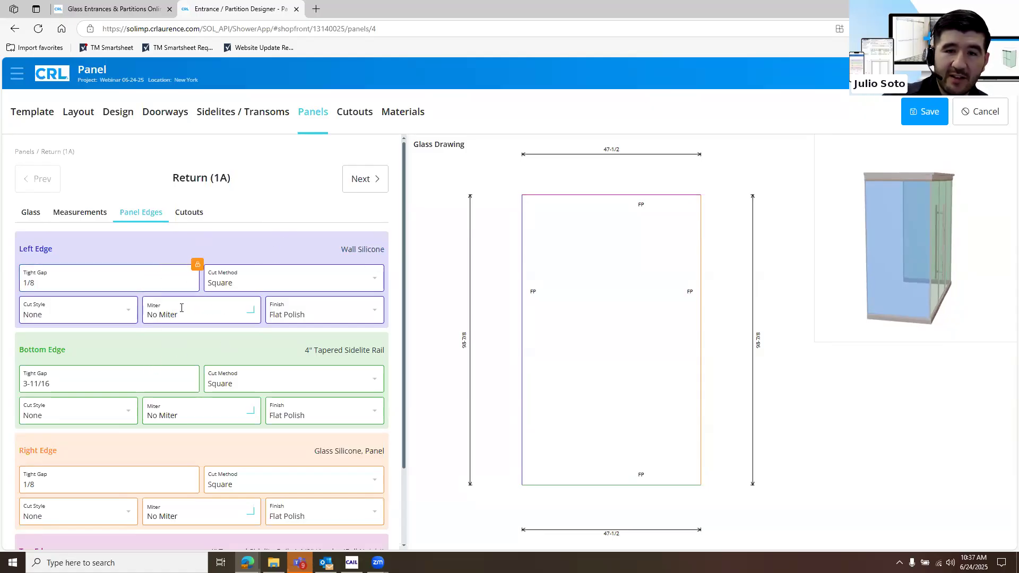
# Look through the remaining edge settings of Return (1A) and the panel edges of returns 2A, 4A and 5A
pyautogui.scroll(-2, 122, 292)
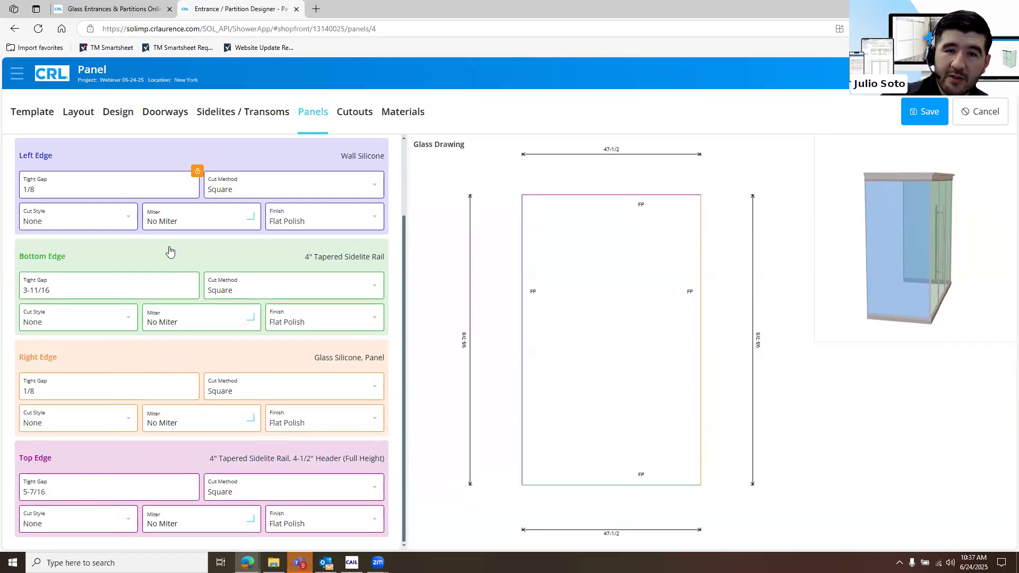
pyautogui.scroll(2, 215, 219)
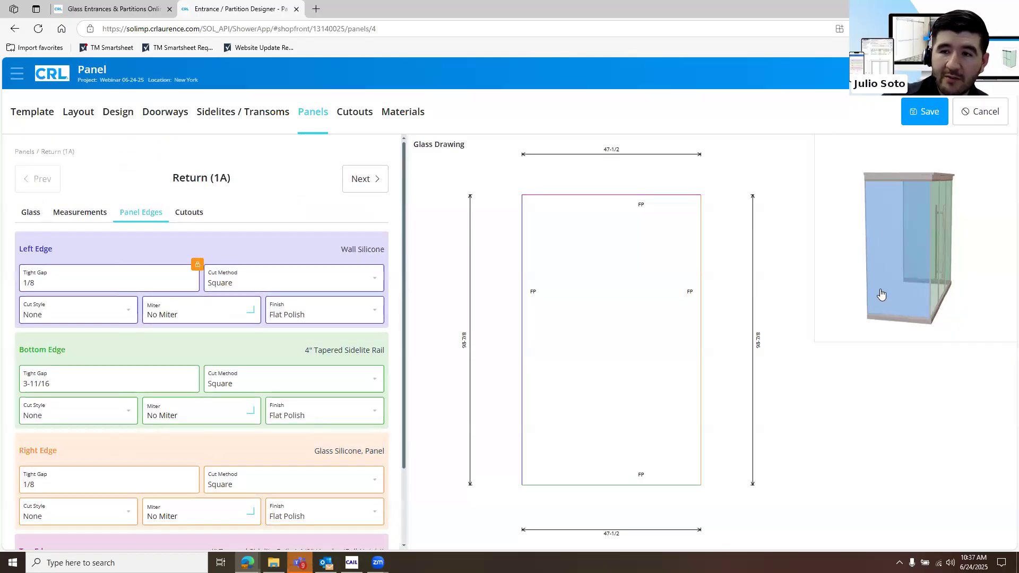
pyautogui.click(880, 290)
pyautogui.click(861, 291)
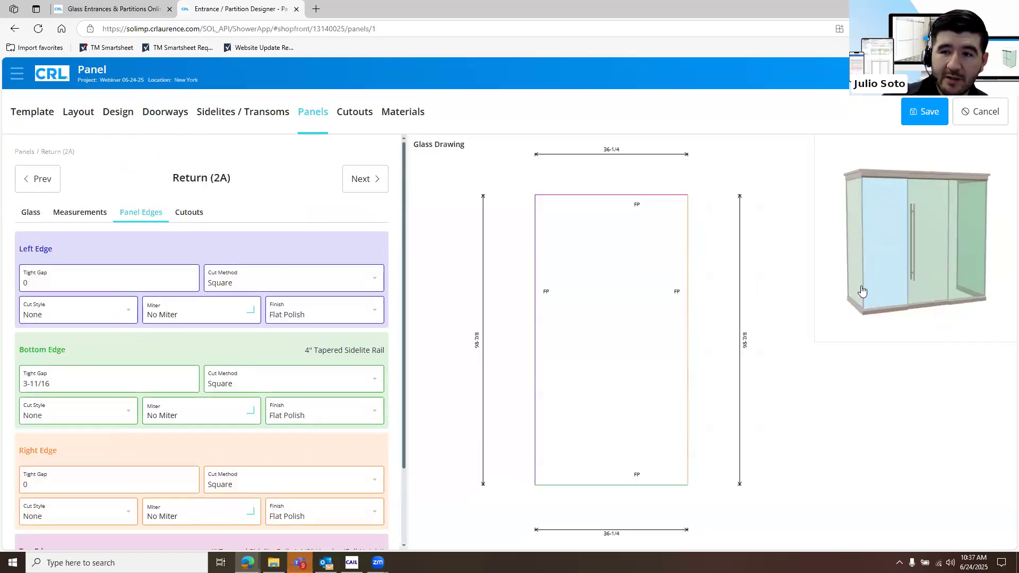
pyautogui.click(915, 287)
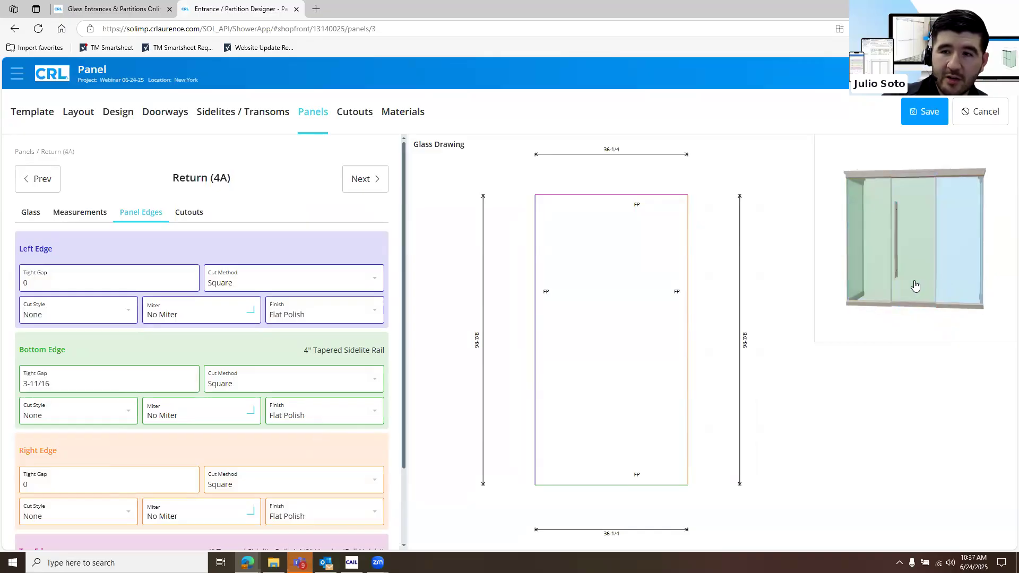
pyautogui.click(918, 287)
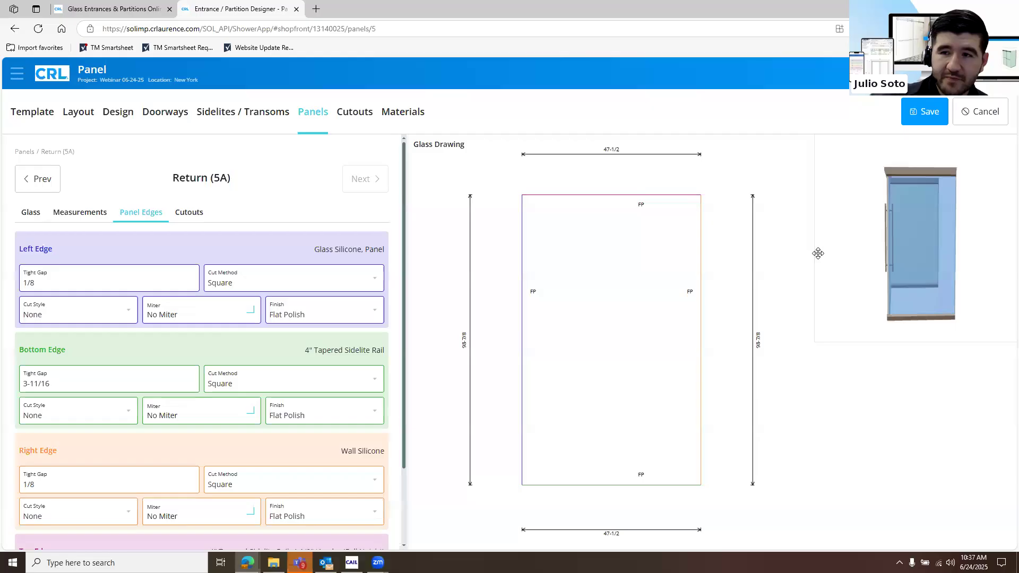
pyautogui.click(950, 260)
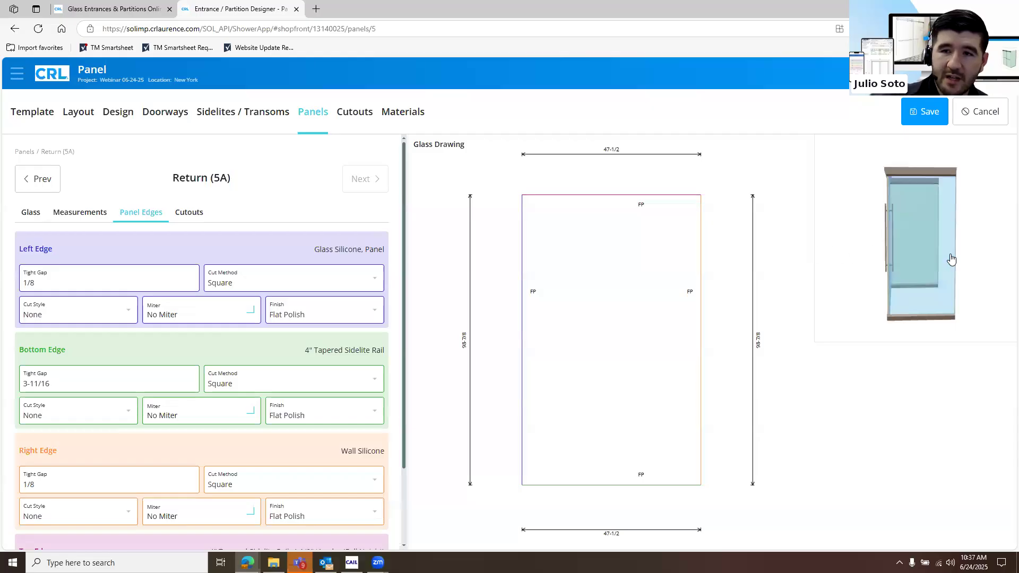
# Check the cutout list against the 3D model, and review the components in the materials list
pyautogui.click(351, 114)
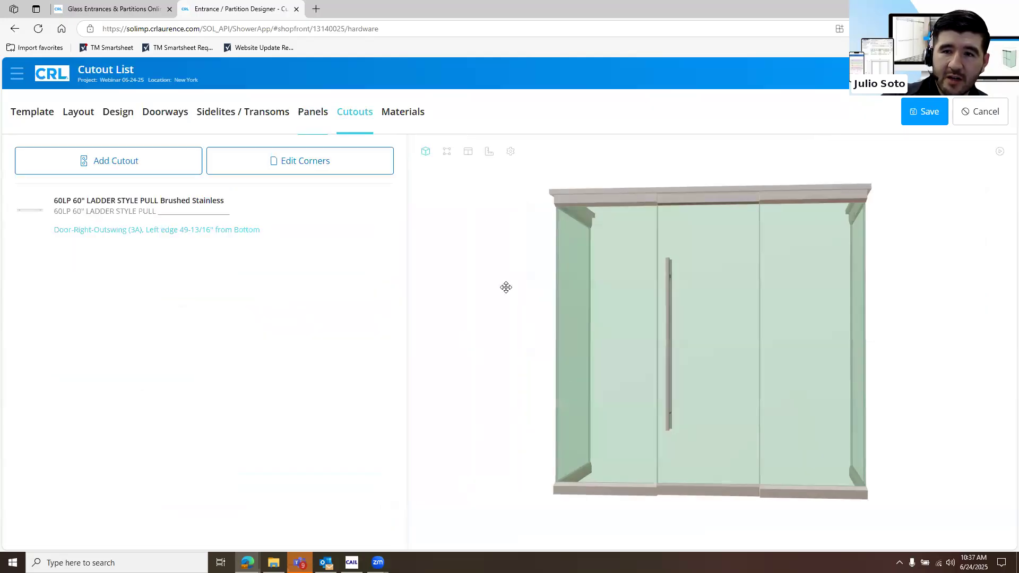
pyautogui.moveTo(598, 317); pyautogui.dragTo(504, 299)
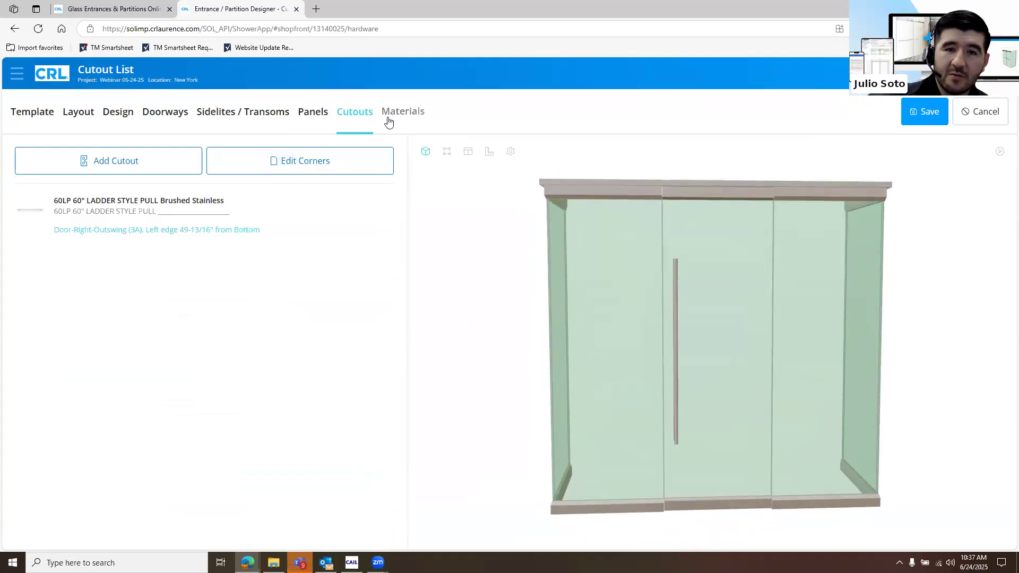
pyautogui.click(387, 130)
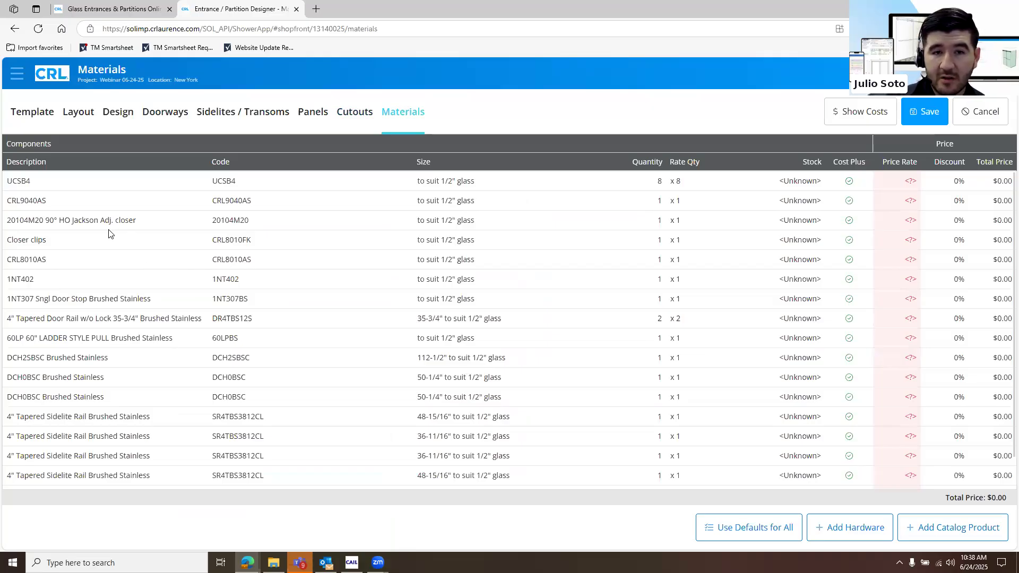
pyautogui.scroll(-1, 109, 223)
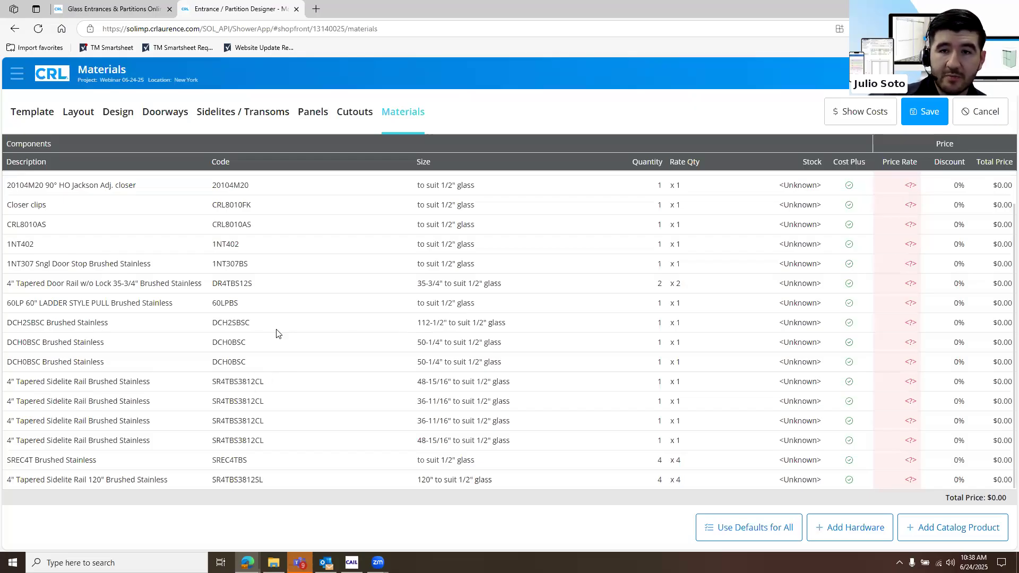
pyautogui.scroll(1, 276, 334)
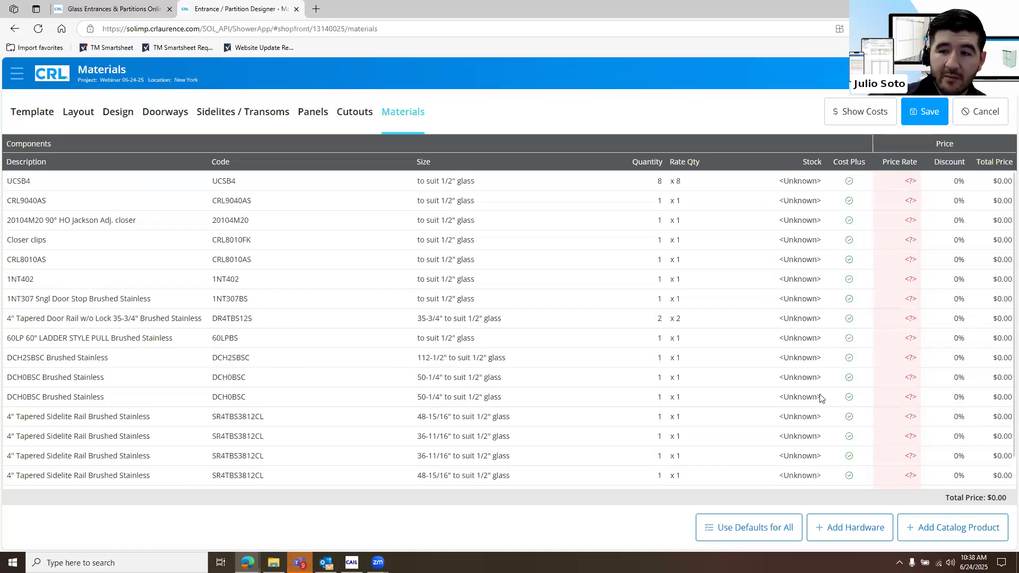
# Add a blank custom hardware entry to the materials list and remove it
pyautogui.click(848, 537)
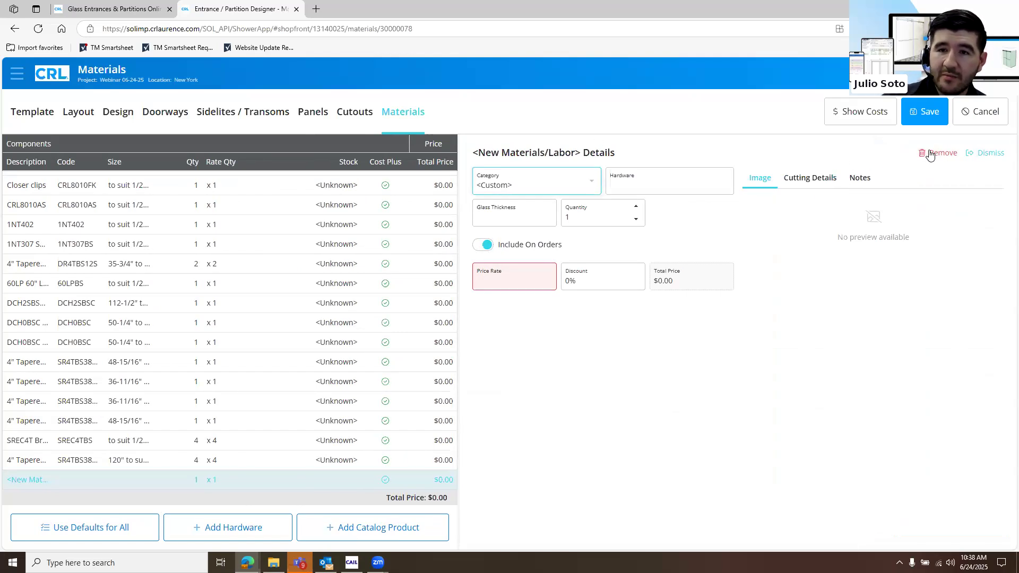
pyautogui.click(456, 315)
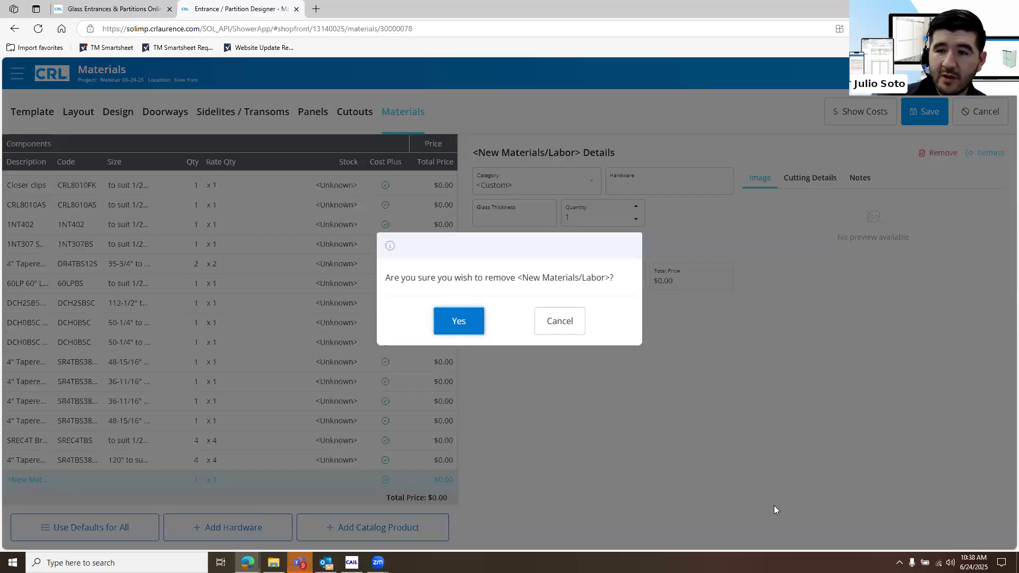
# Add the catalog product 33SC to the materials list with a quantity of 6
pyautogui.click(910, 528)
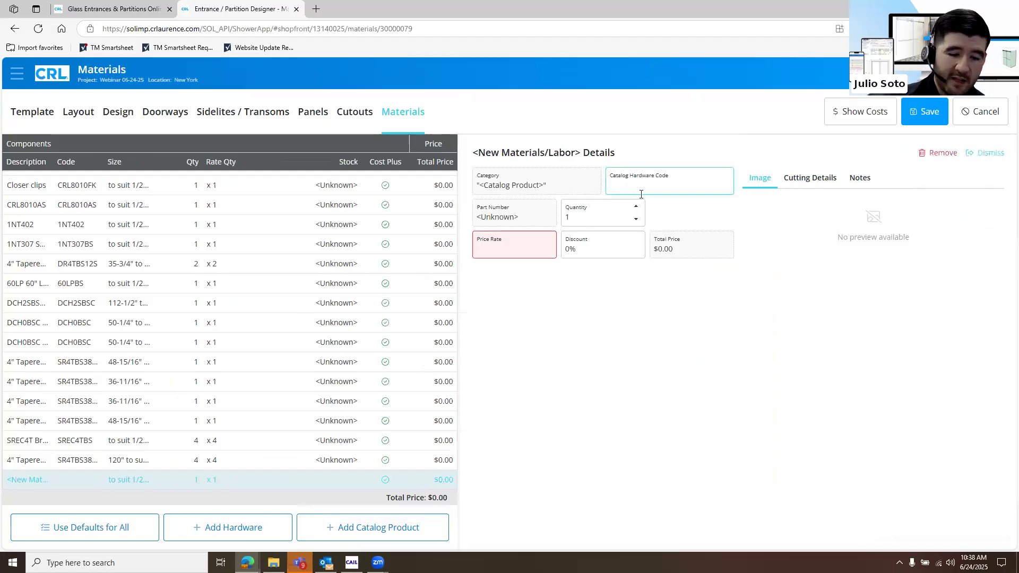
pyautogui.write('3')
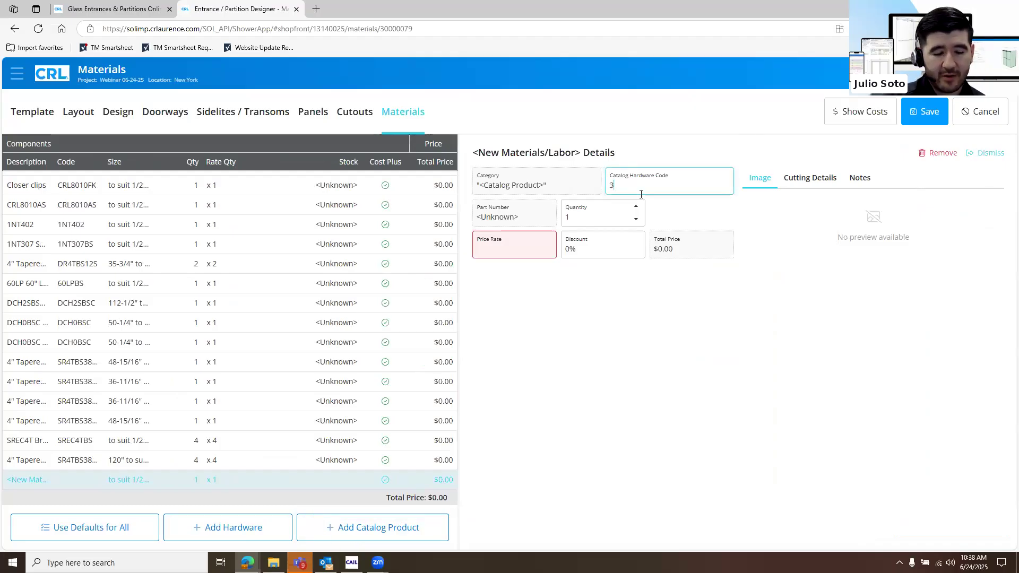
pyautogui.write('3sc')
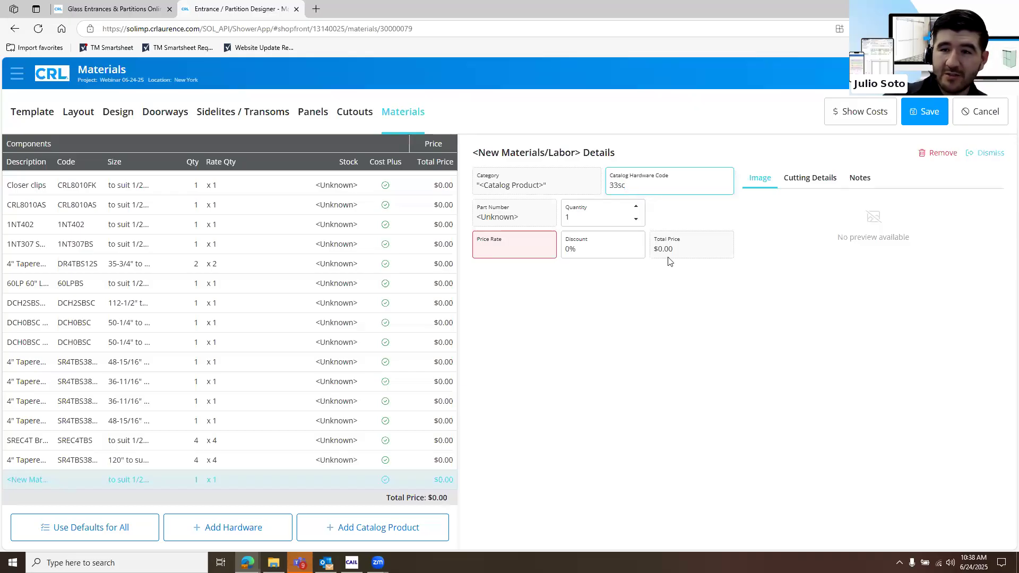
pyautogui.click(639, 206)
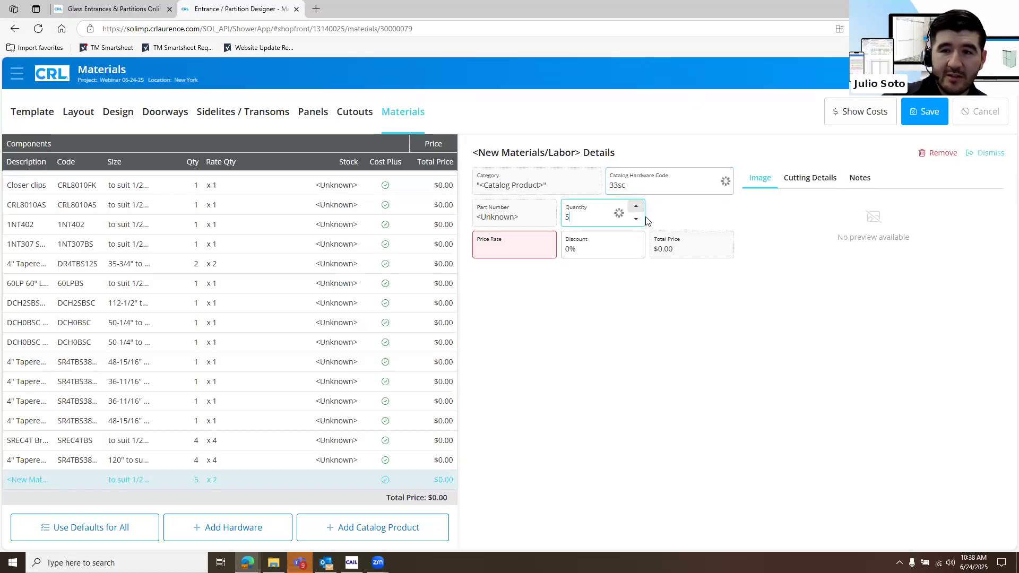
pyautogui.click(636, 220)
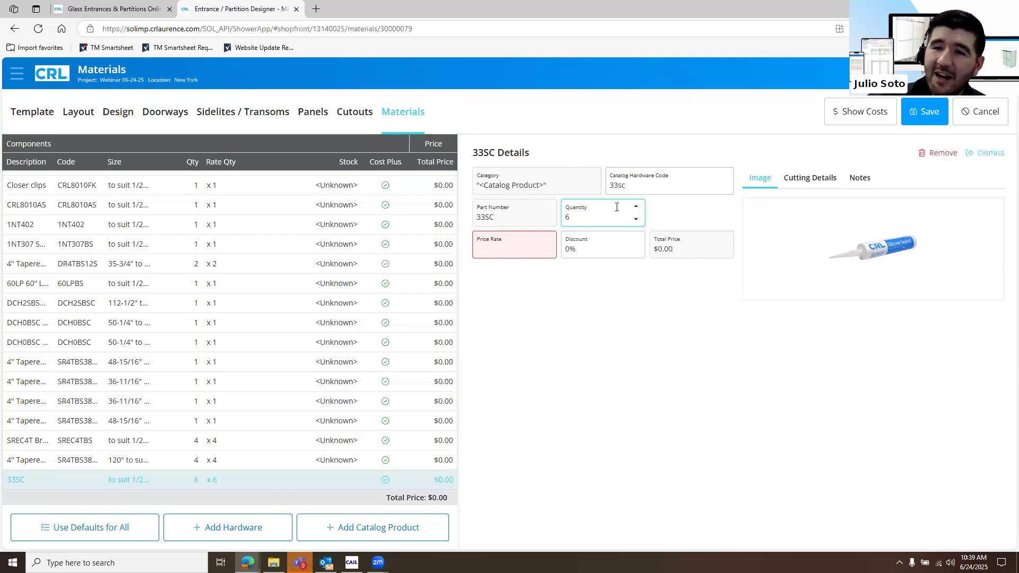
# Save the entrance design and close the 33SC product details
pyautogui.click(533, 253)
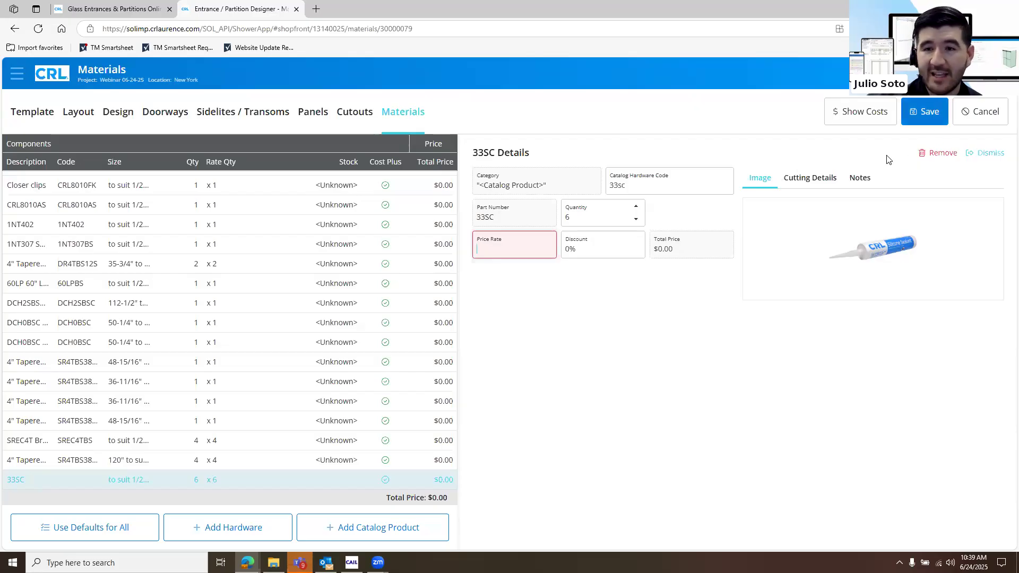
pyautogui.click(939, 124)
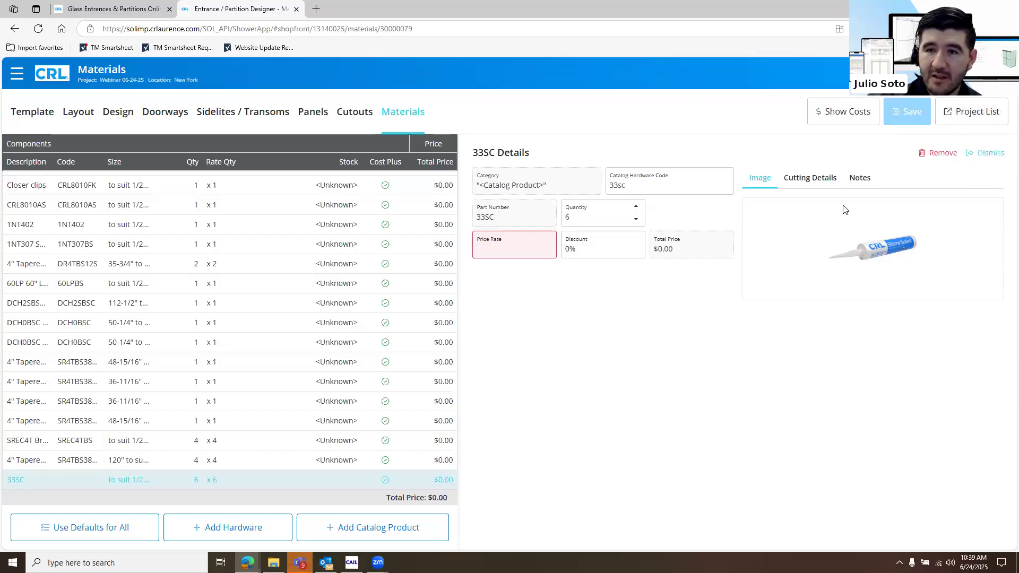
pyautogui.click(989, 153)
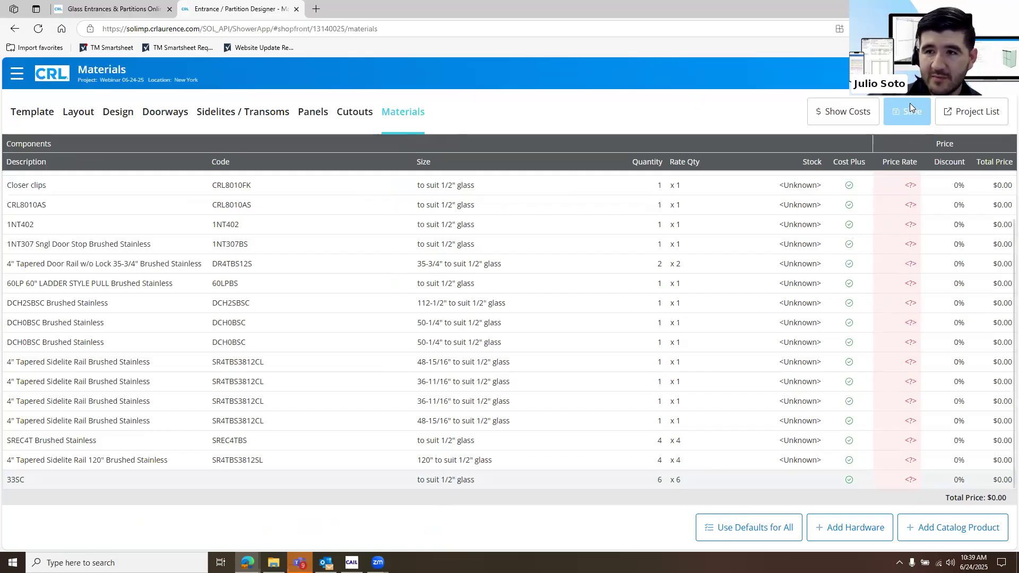
# Check the cost columns of the materials list, hide them again, and return to the panel layout
pyautogui.click(856, 120)
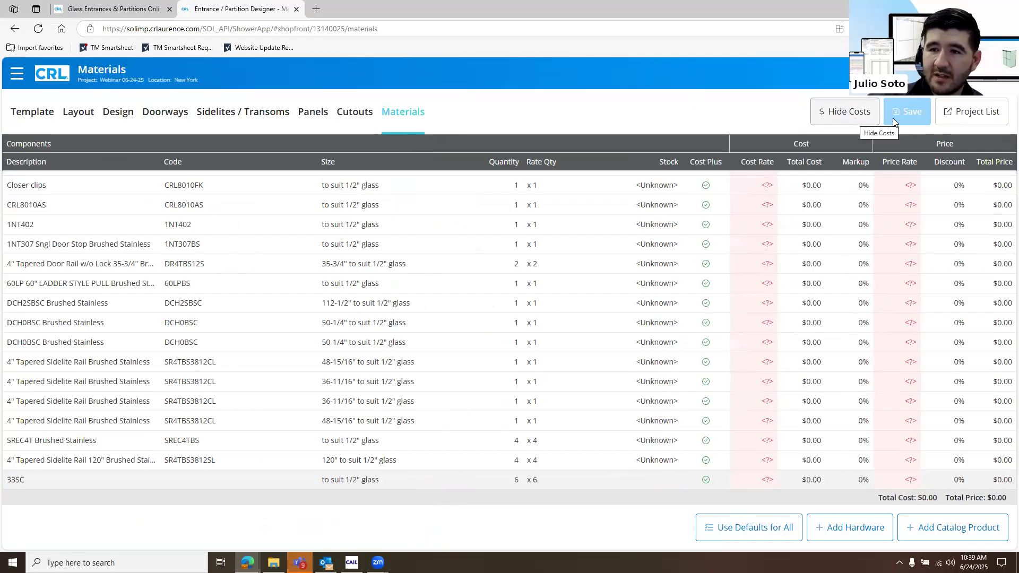
pyautogui.click(847, 113)
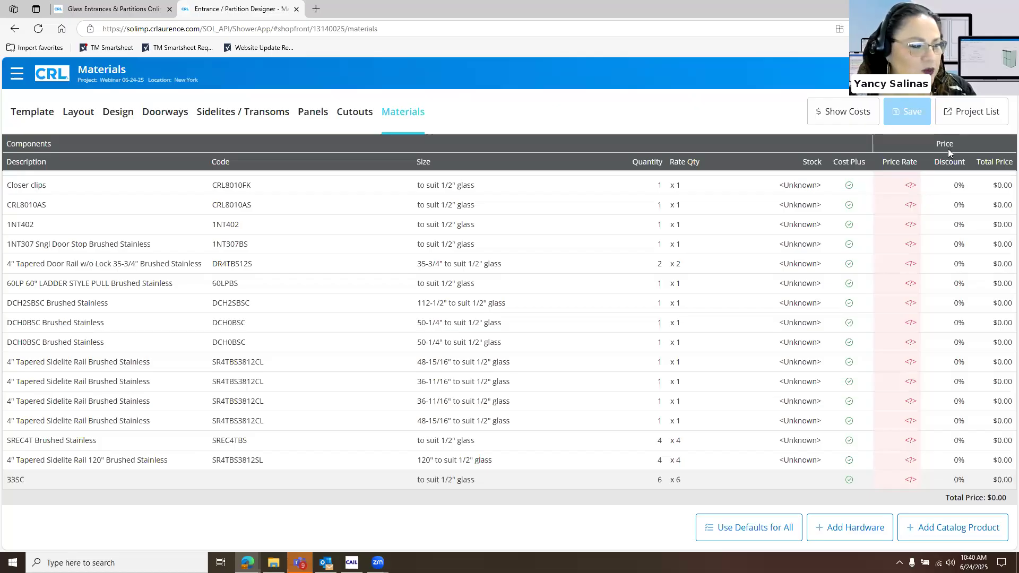
pyautogui.click(75, 118)
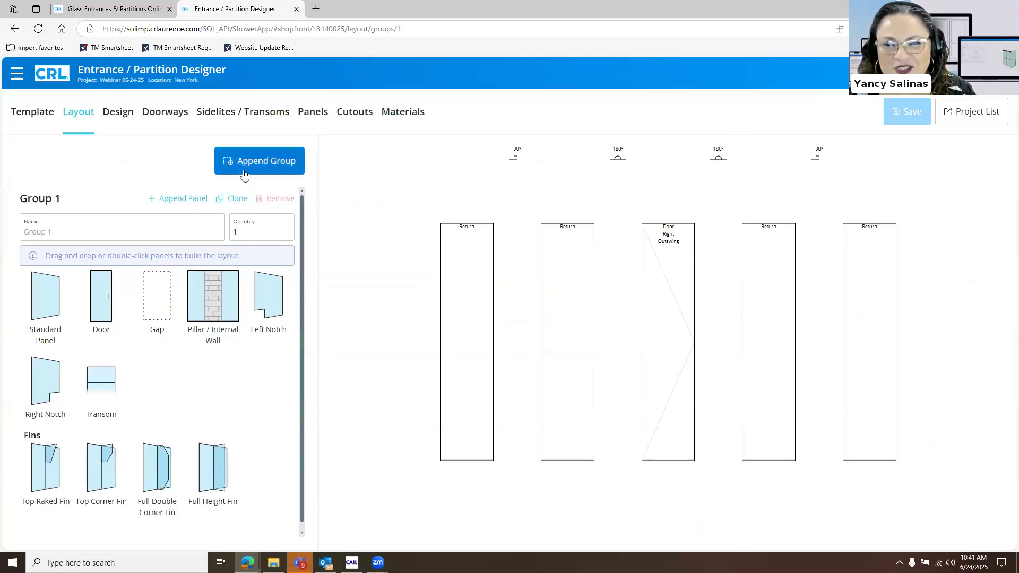
# Name the first layout group Elevation 1
pyautogui.click(203, 226)
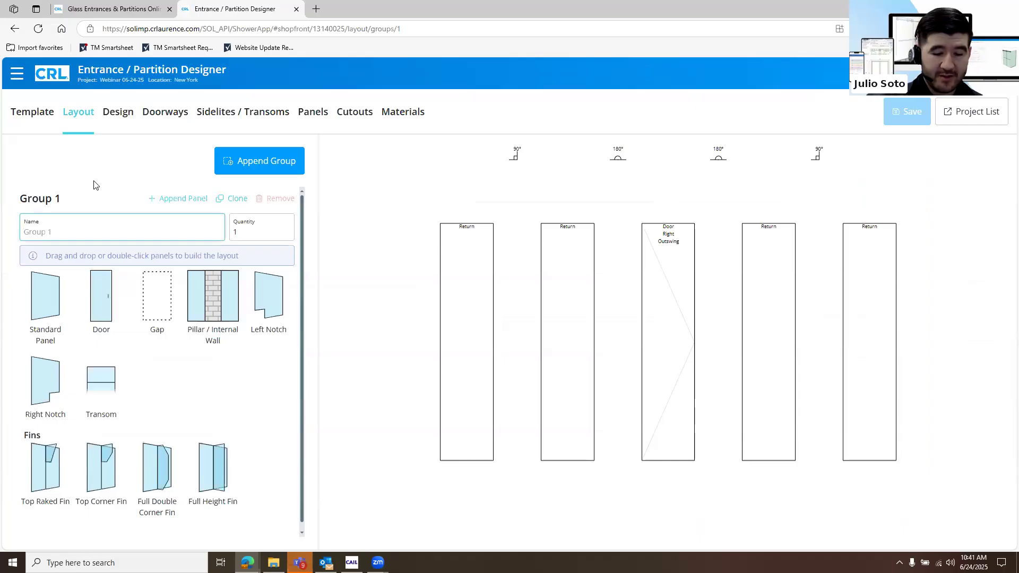
pyautogui.write('E')
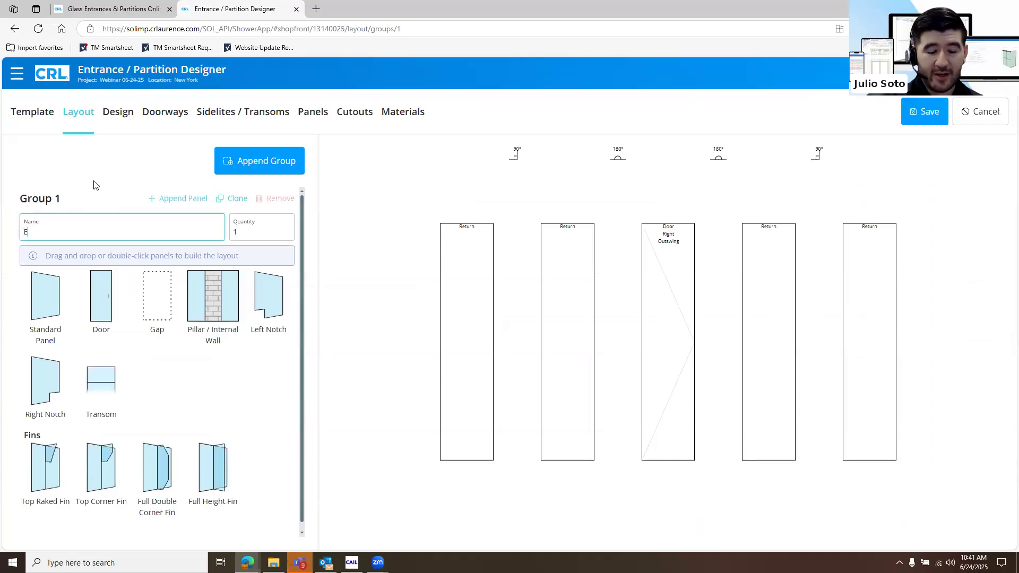
pyautogui.write('levation 1')
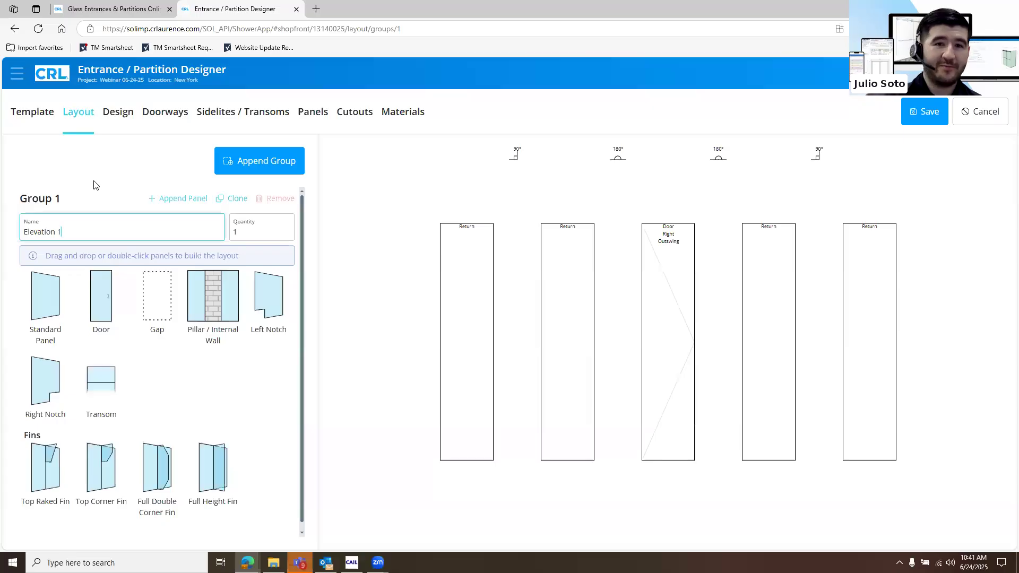
# Append a flat three-panel layout with a centred left door and no transom as a new group
pyautogui.click(193, 202)
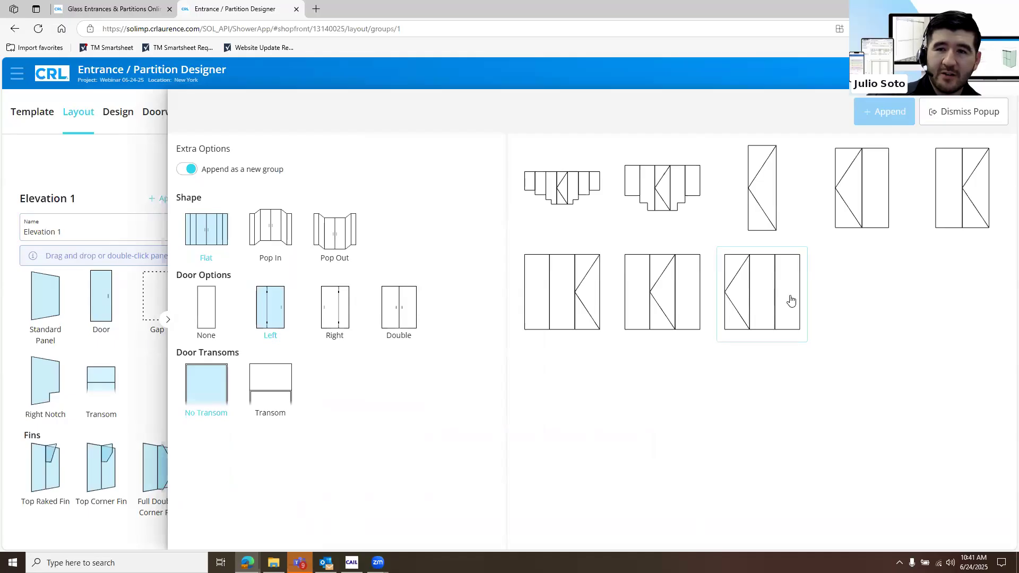
pyautogui.click(664, 317)
pyautogui.click(884, 112)
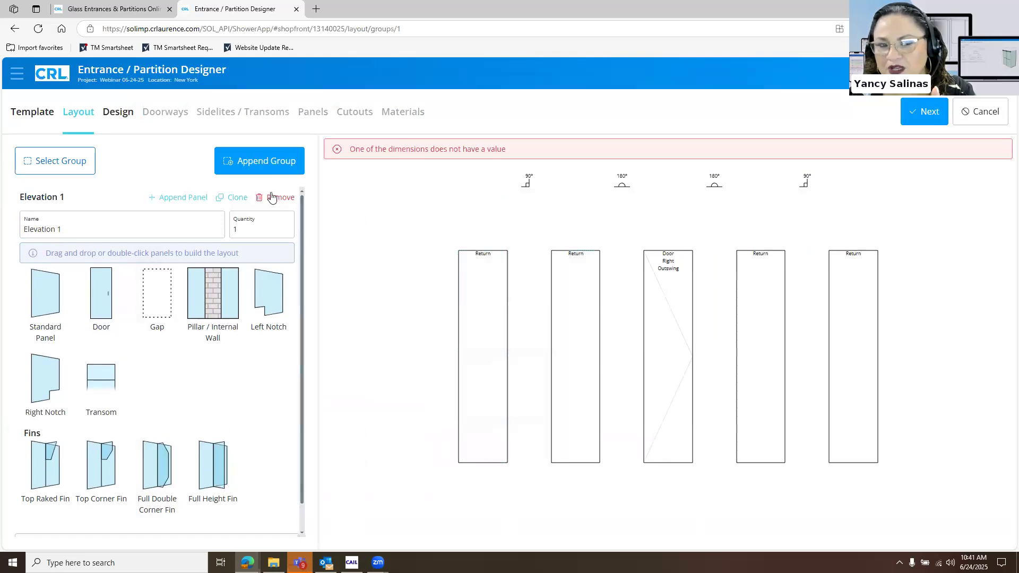
# Append another flat three-panel group with a centred left door and no transom, and name it Elevation 2
pyautogui.click(262, 164)
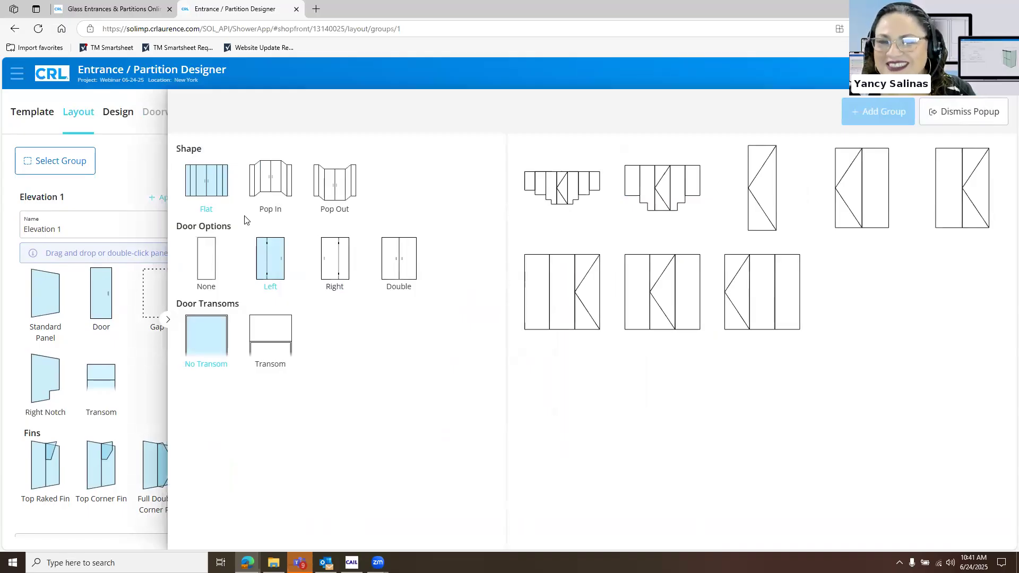
pyautogui.click(676, 308)
pyautogui.click(878, 112)
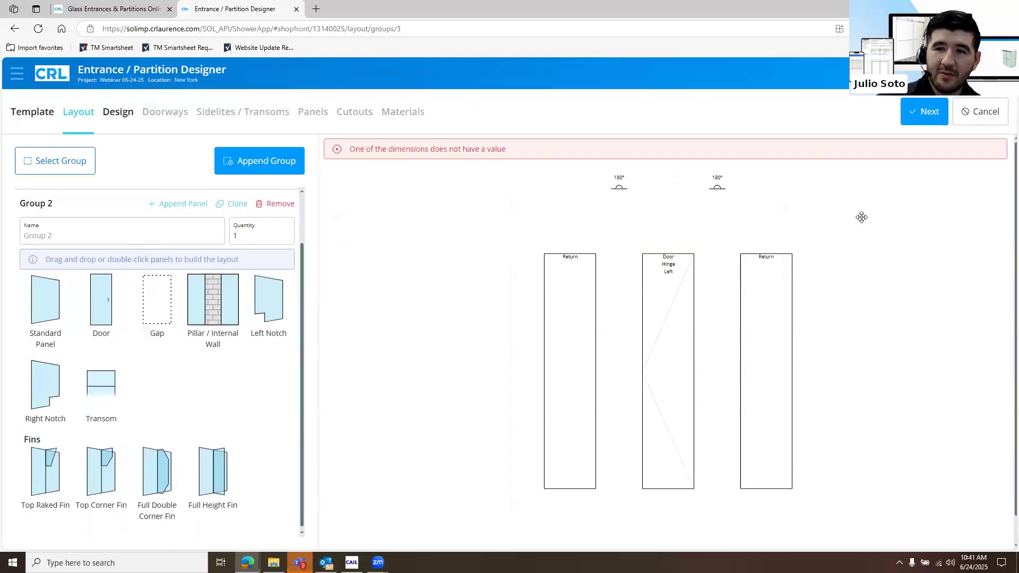
pyautogui.click(84, 229)
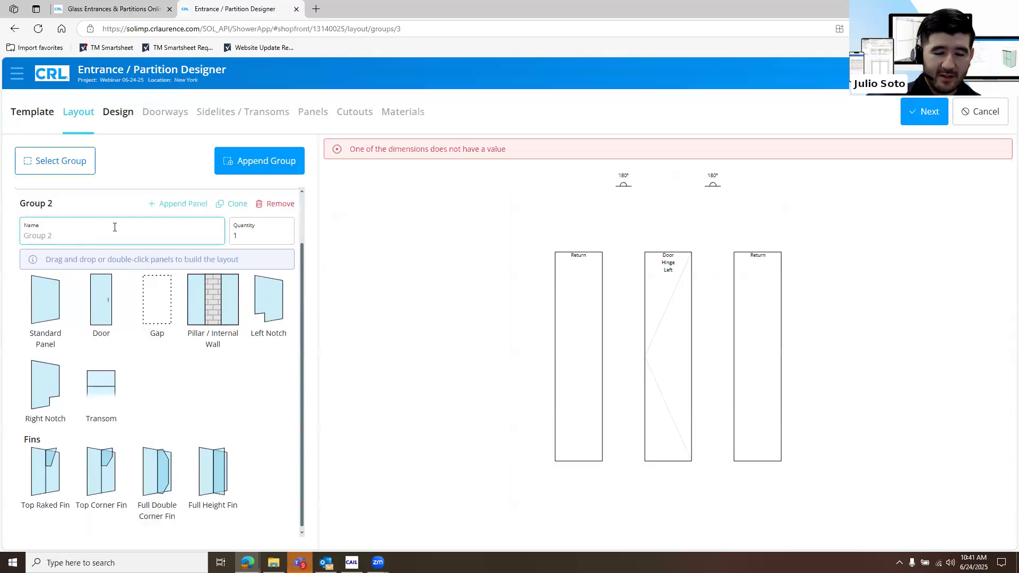
pyautogui.write('Elevation 2')
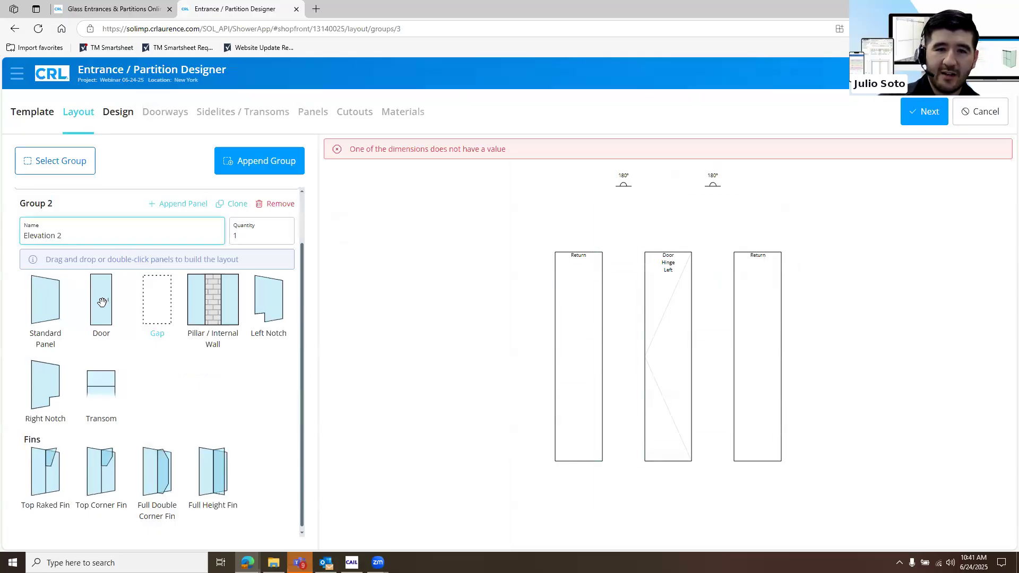
pyautogui.click(716, 285)
# Proceed to the design measurements and set Elevation 2's overall width and height to 108
pyautogui.click(923, 110)
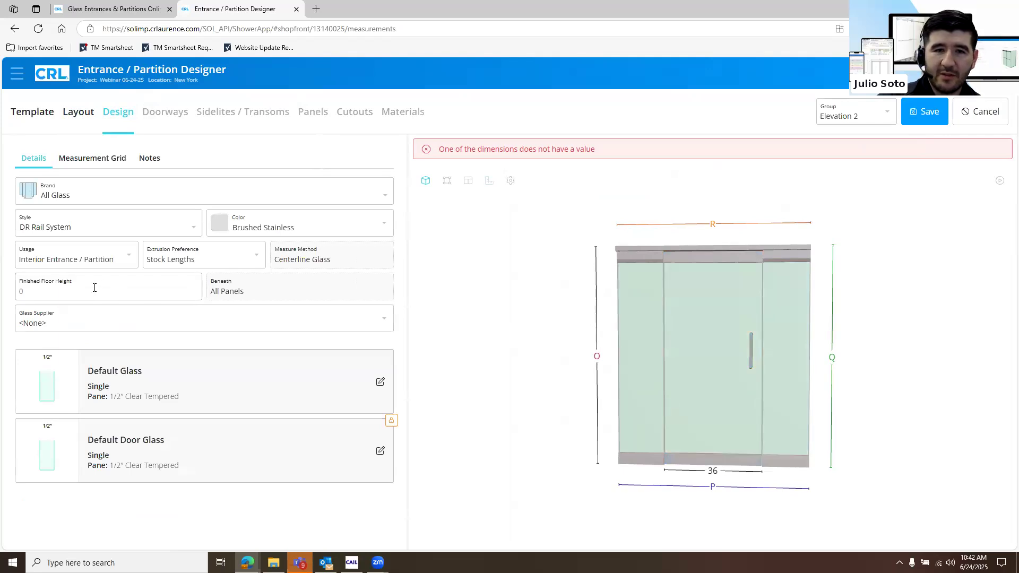
pyautogui.click(705, 488)
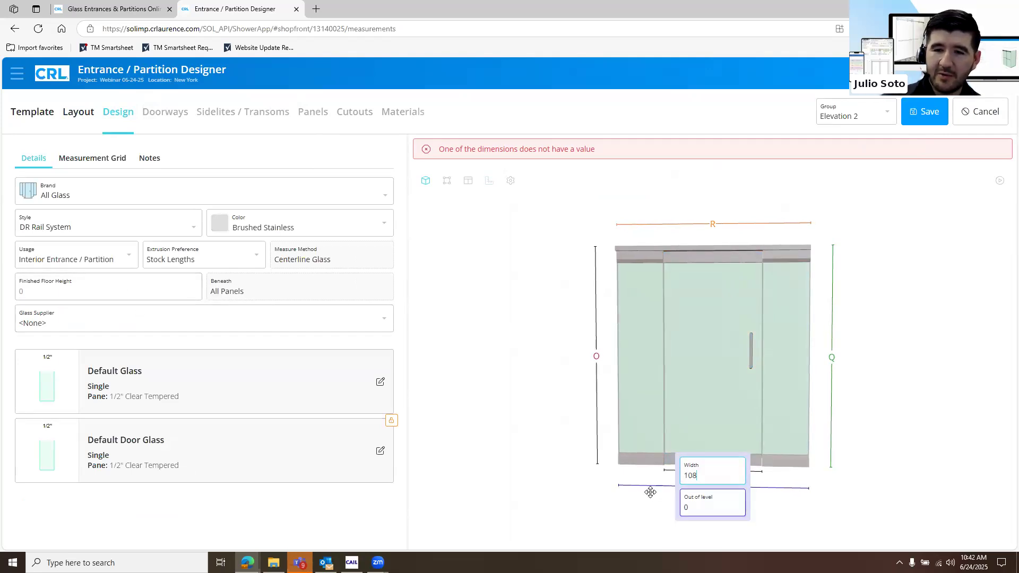
pyautogui.click(595, 357)
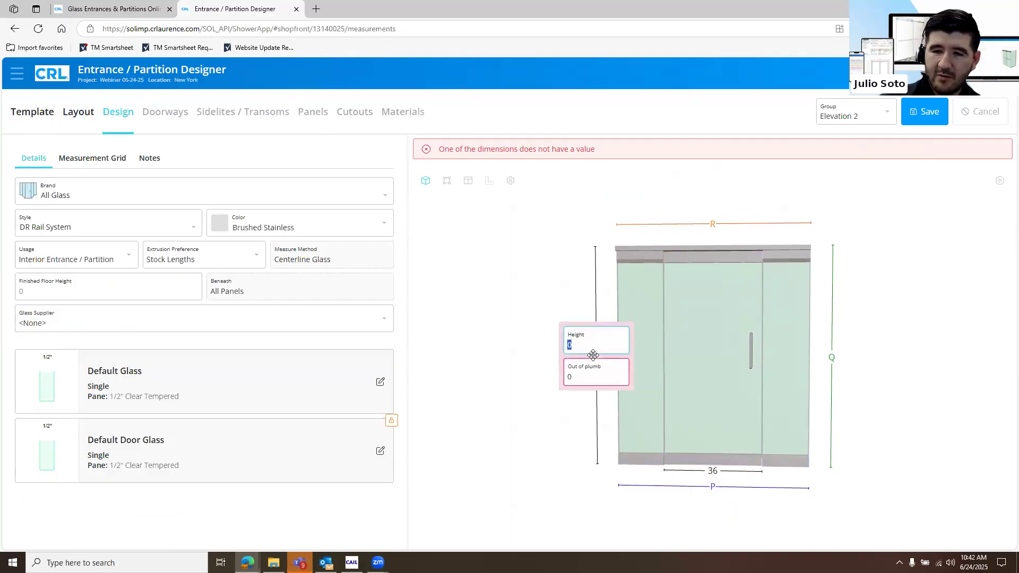
pyautogui.click(433, 237)
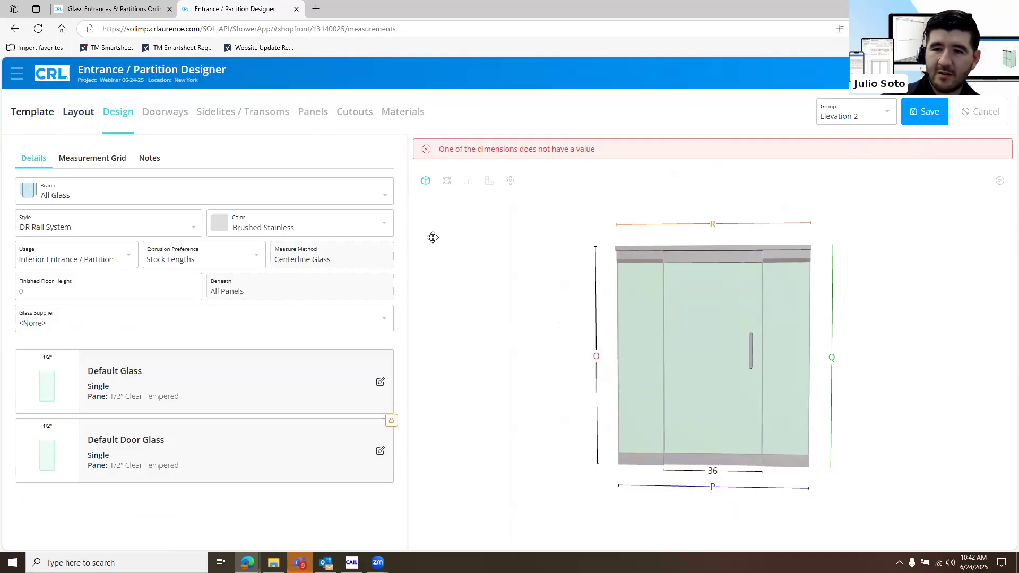
pyautogui.click(569, 353)
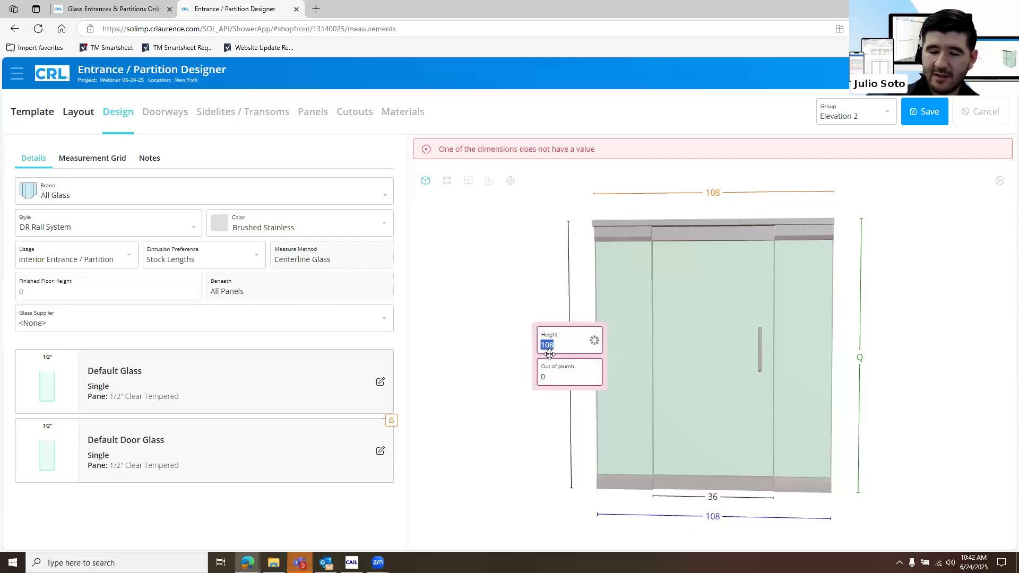
pyautogui.click(509, 337)
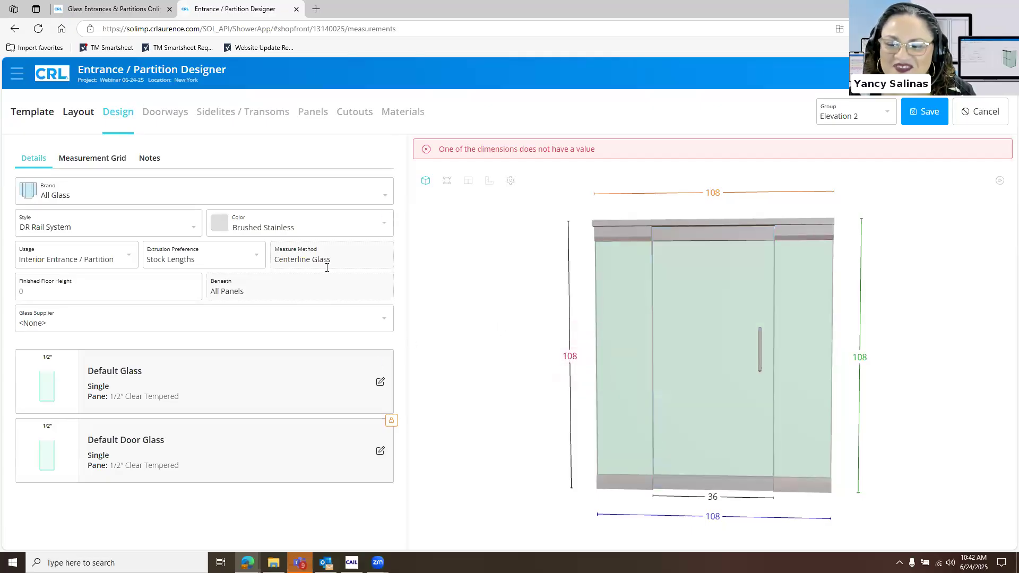
pyautogui.click(737, 491)
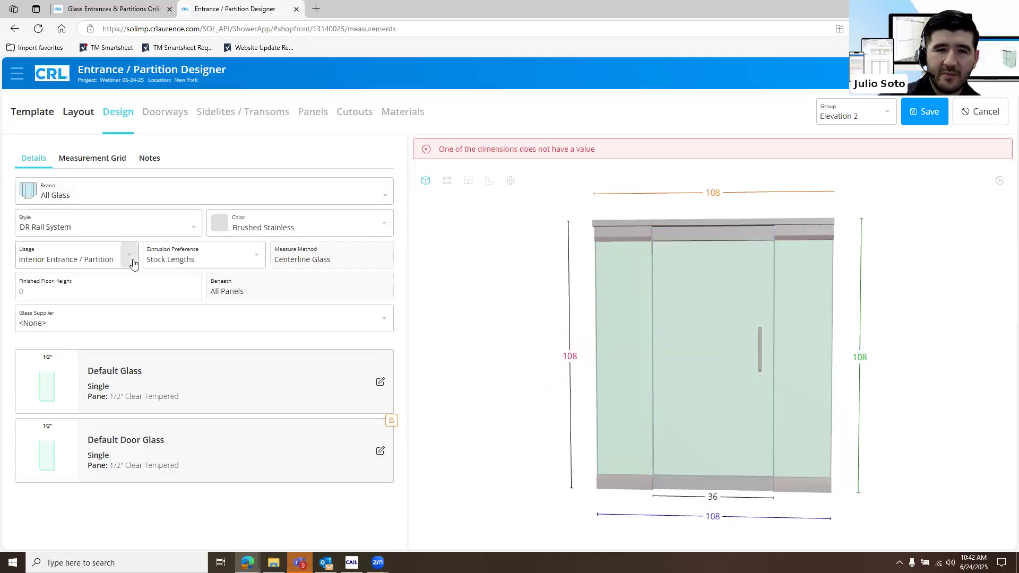
pyautogui.click(221, 260)
pyautogui.click(492, 282)
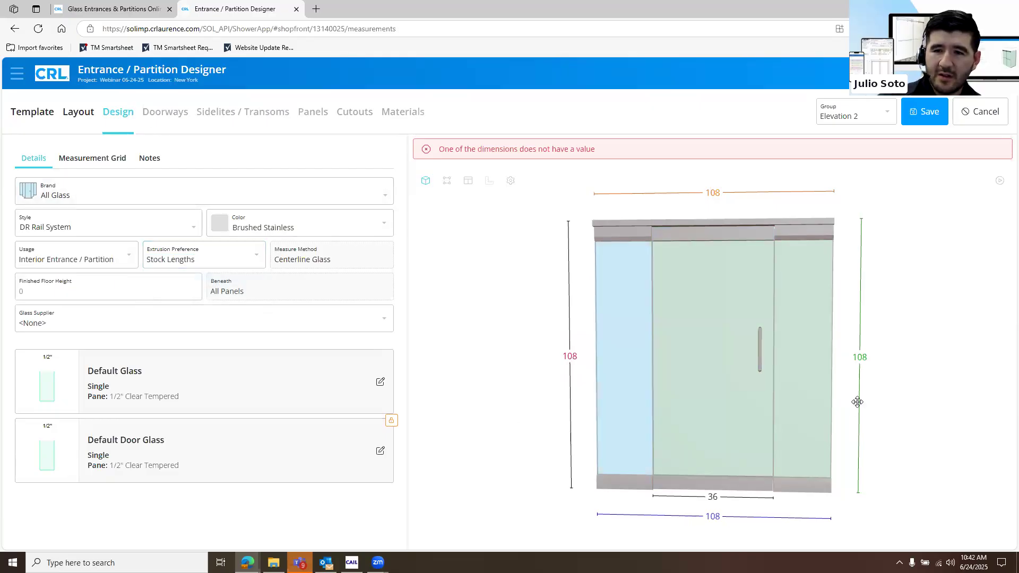
pyautogui.click(715, 514)
pyautogui.click(566, 358)
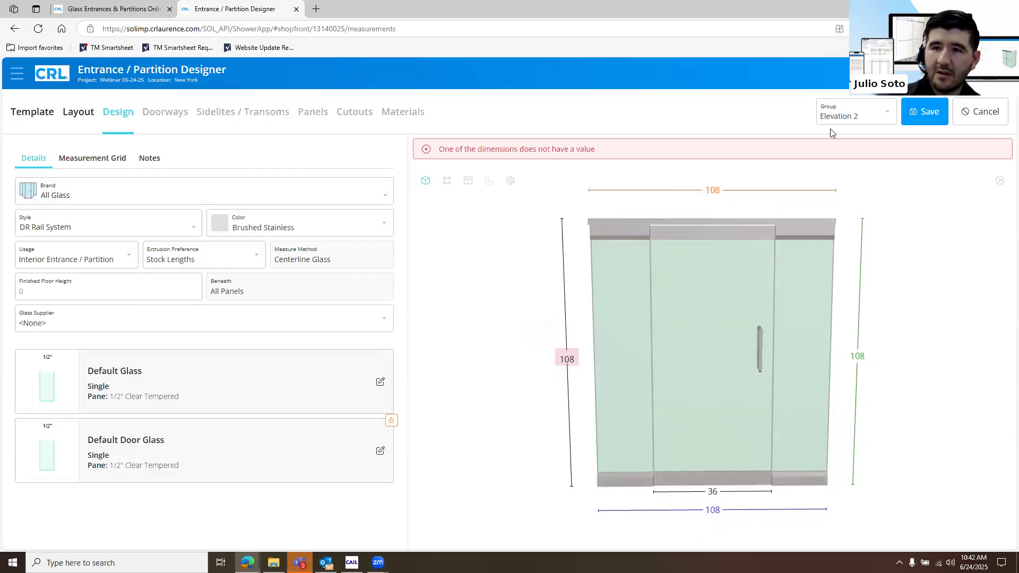
# Switch to Group 1 in the design measurements and set its overall width and height to 108
pyautogui.click(886, 118)
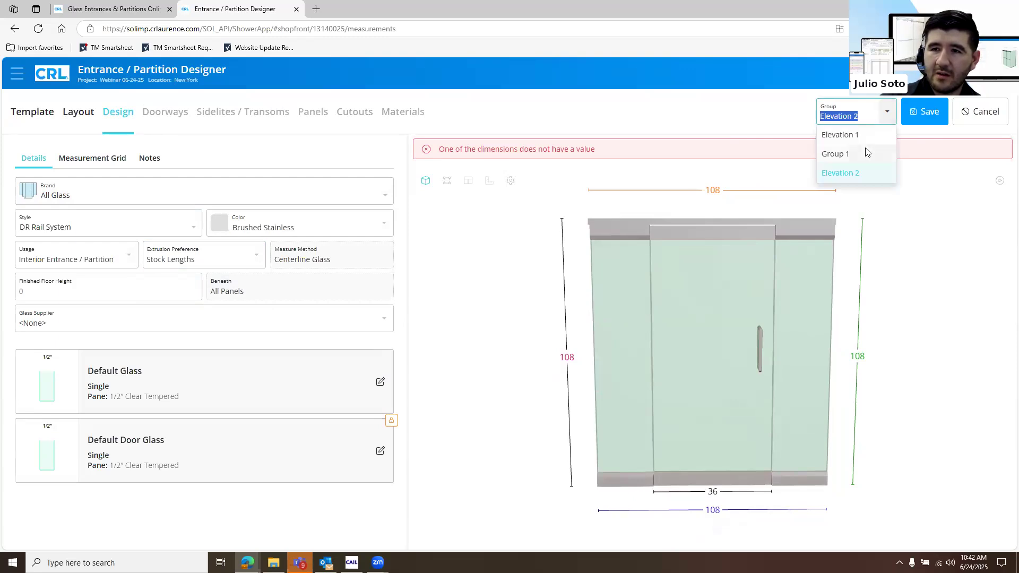
pyautogui.click(868, 153)
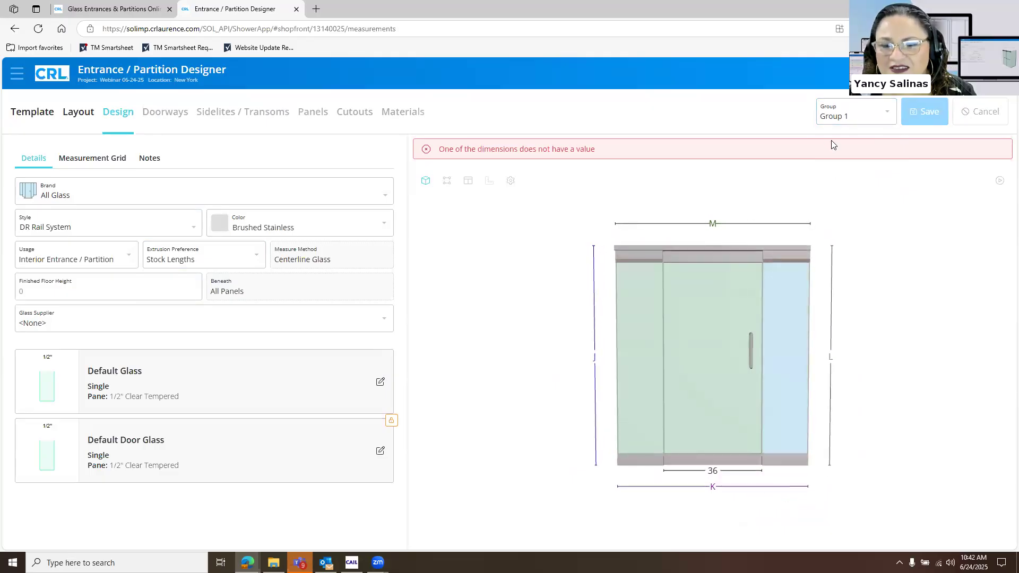
pyautogui.click(716, 494)
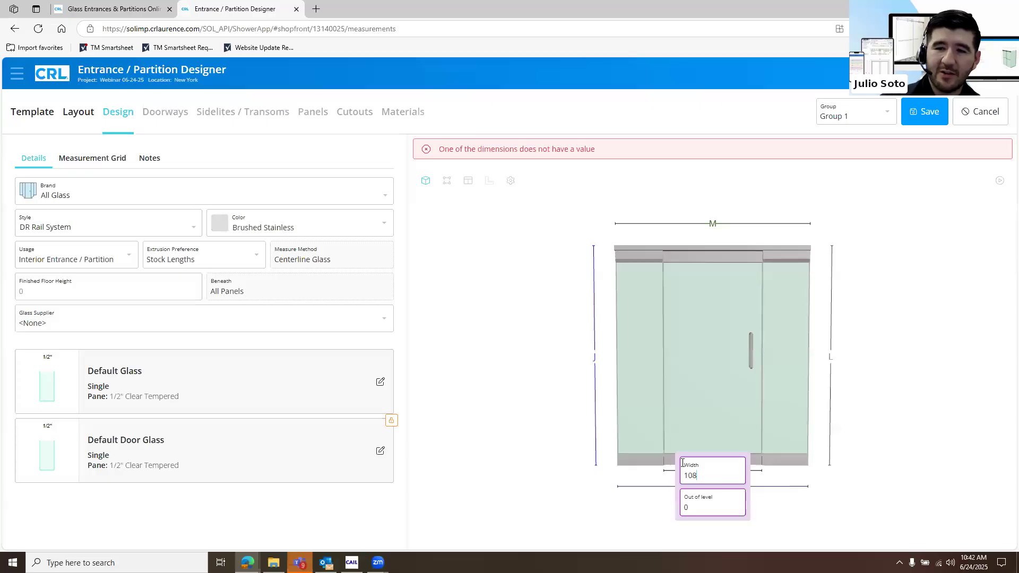
pyautogui.click(587, 363)
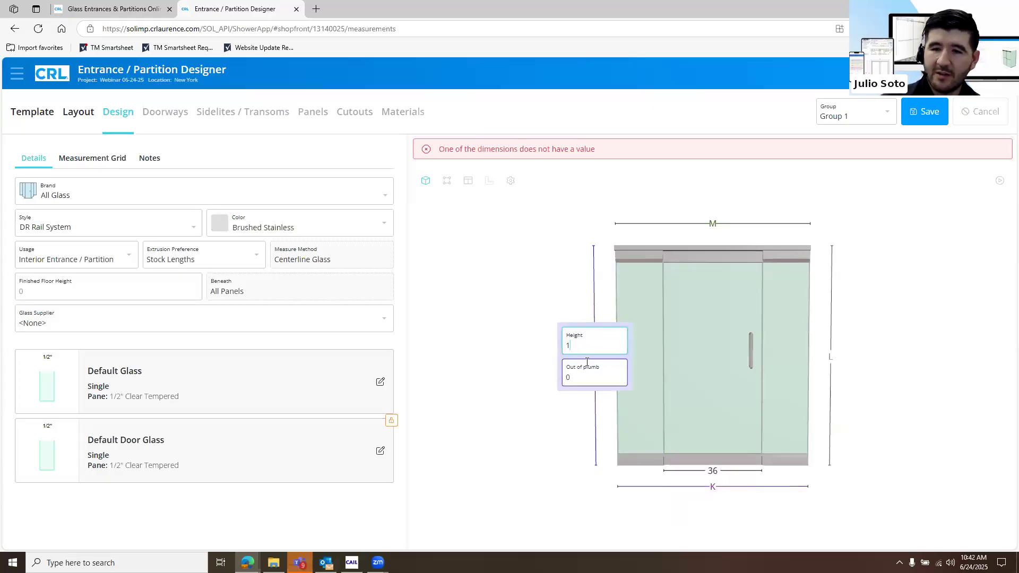
pyautogui.click(484, 364)
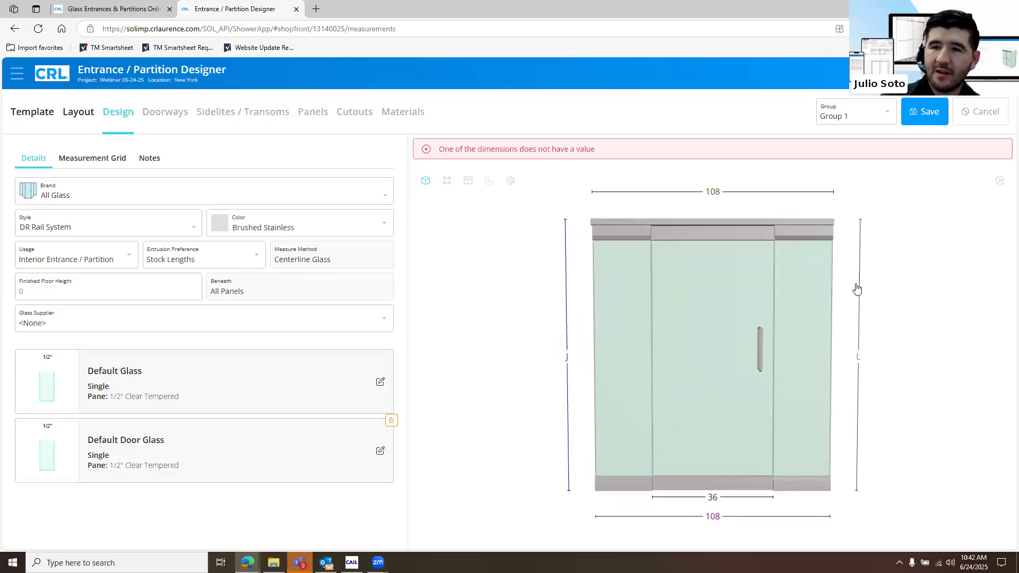
# Review the 3D models of Elevation 1, Group 1 and Elevation 2 in turn
pyautogui.click(871, 116)
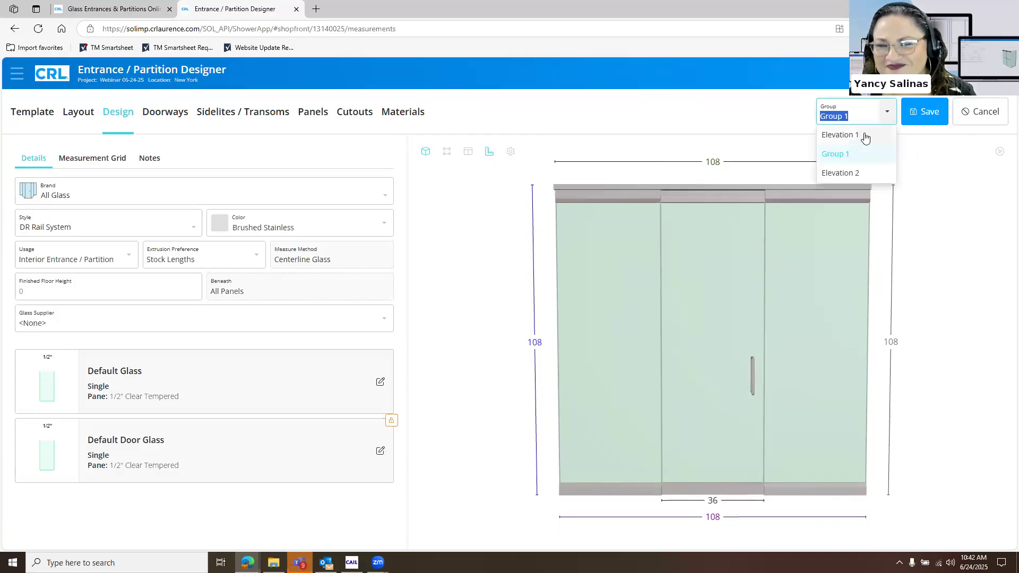
pyautogui.click(867, 136)
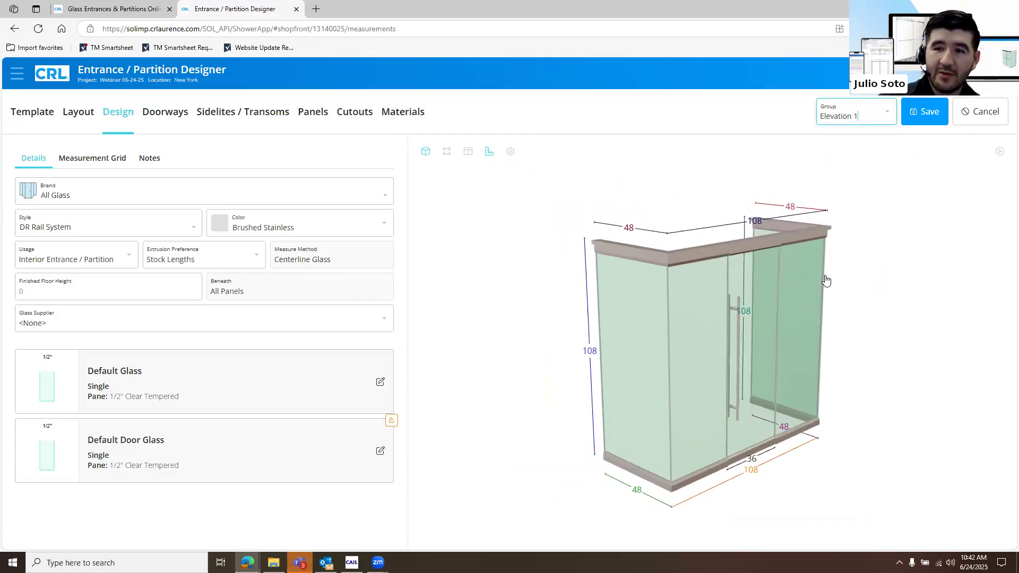
pyautogui.click(879, 122)
pyautogui.click(867, 152)
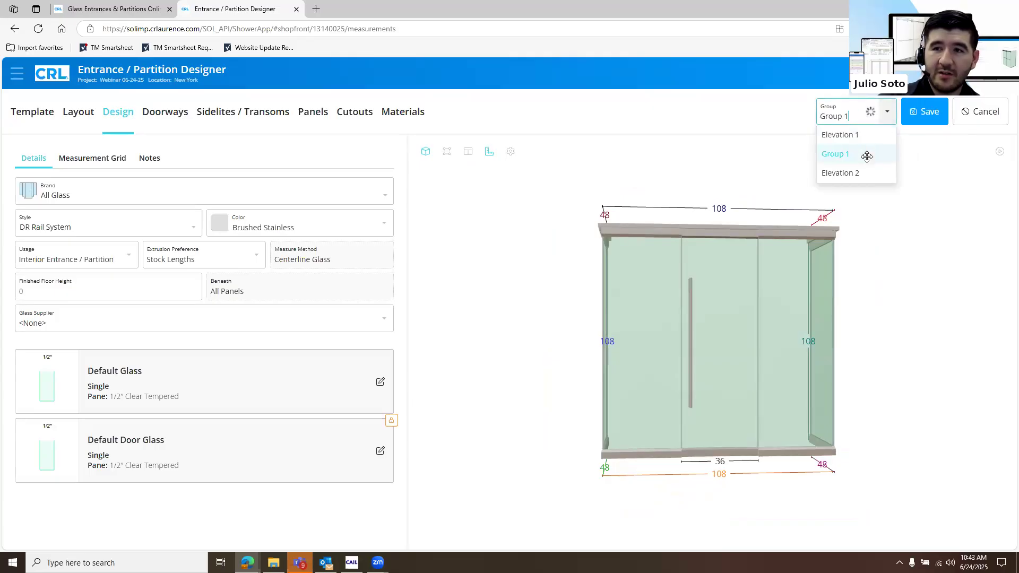
pyautogui.click(870, 115)
pyautogui.click(829, 173)
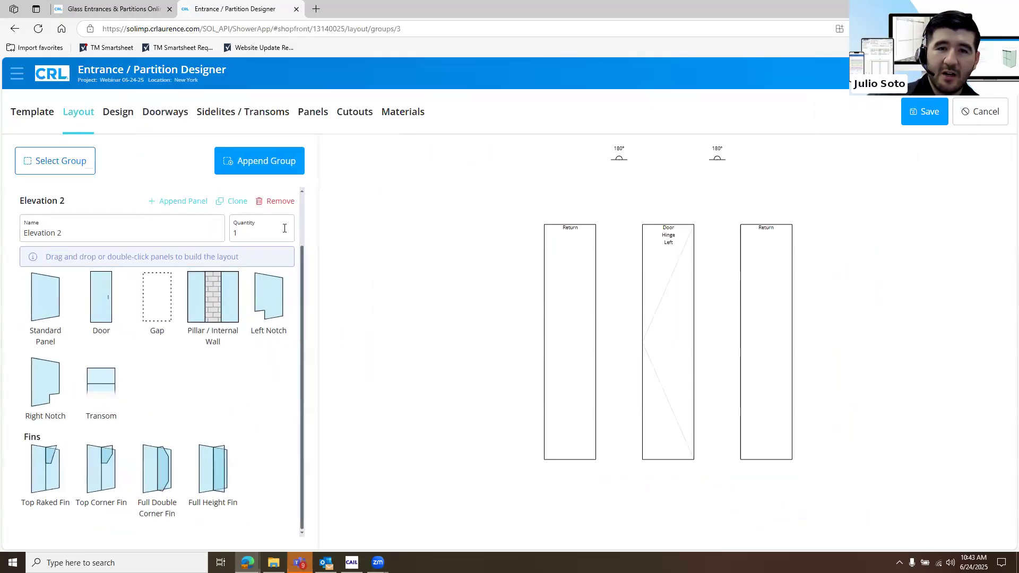
# Clone the Elevation 1 group in the layout and rename the copy Elevation 3
pyautogui.click(197, 229)
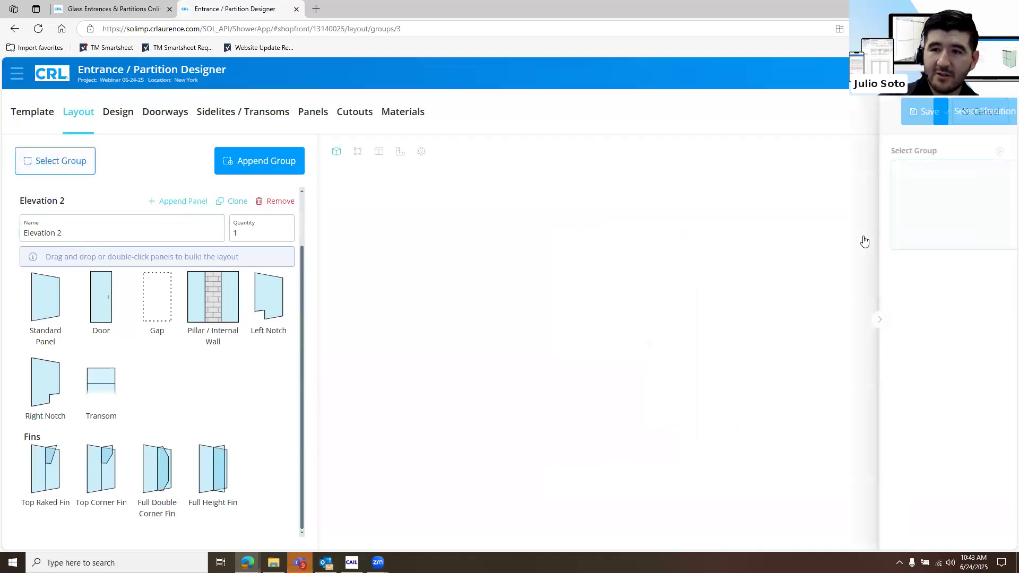
pyautogui.click(858, 117)
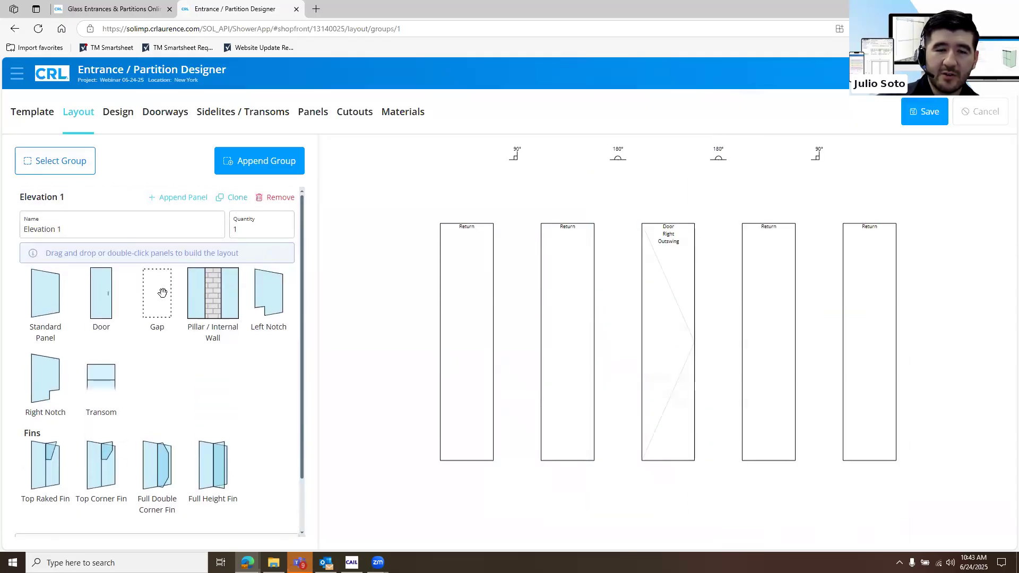
pyautogui.scroll(-2, 129, 232)
pyautogui.tripleClick(64, 235)
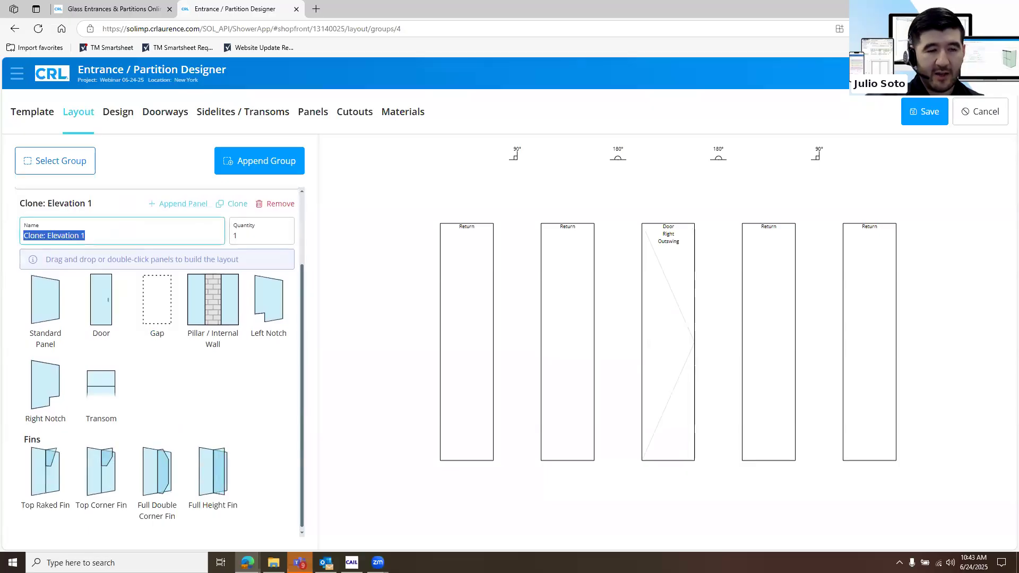
pyautogui.write('Elevation 3')
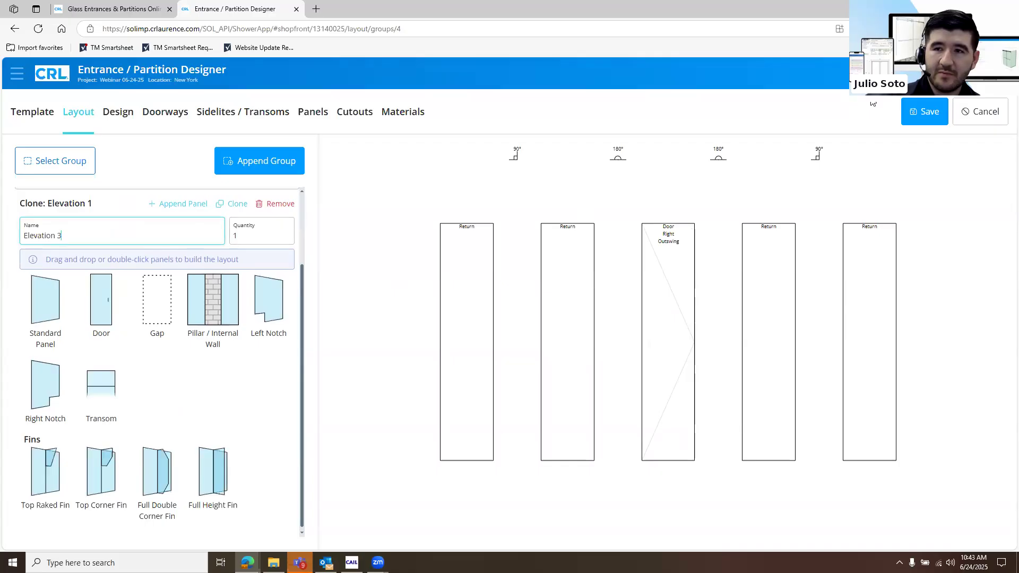
# Try to save the design and open the duplicate doorway name alert for review
pyautogui.click(907, 112)
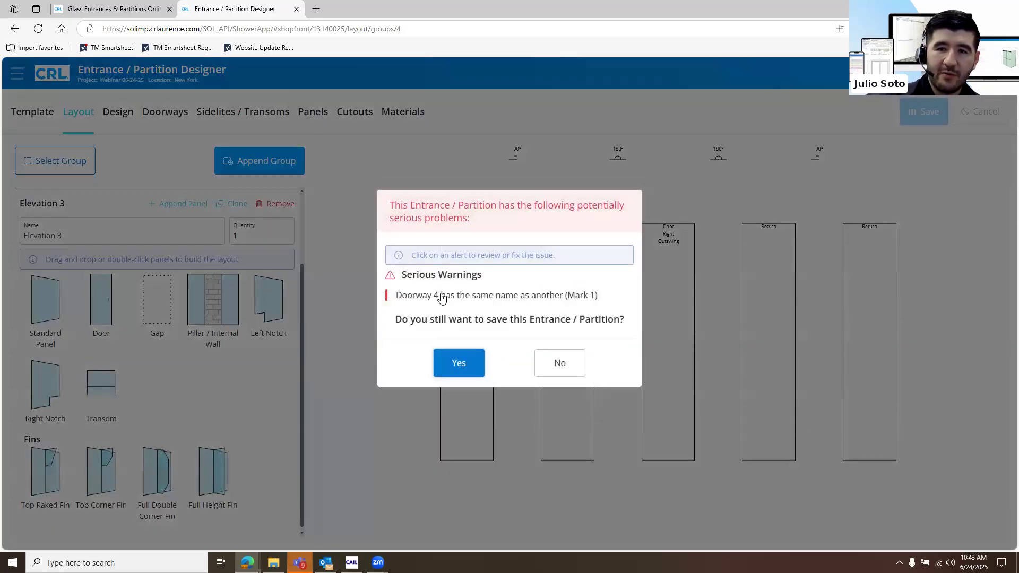
pyautogui.moveTo(442, 296); pyautogui.dragTo(601, 295)
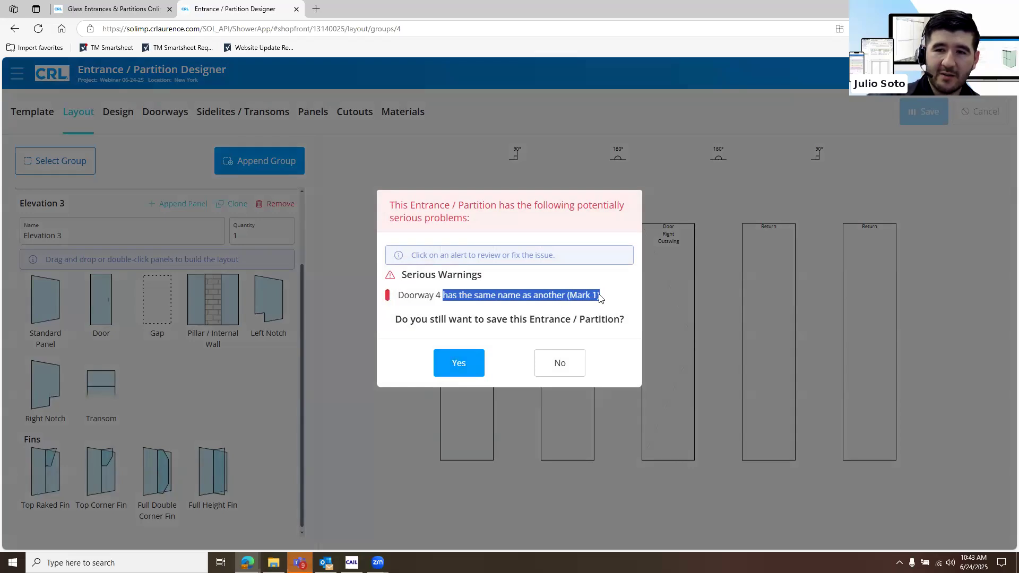
pyautogui.click(544, 298)
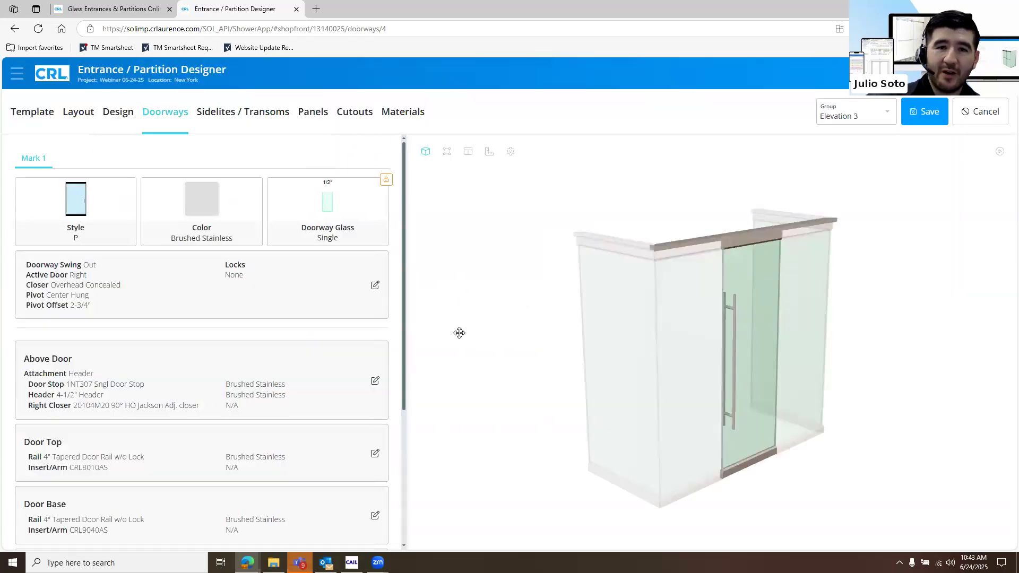
# Look through Elevation 3's design details, layout and replacement templates for where the doorway name is set
pyautogui.click(886, 111)
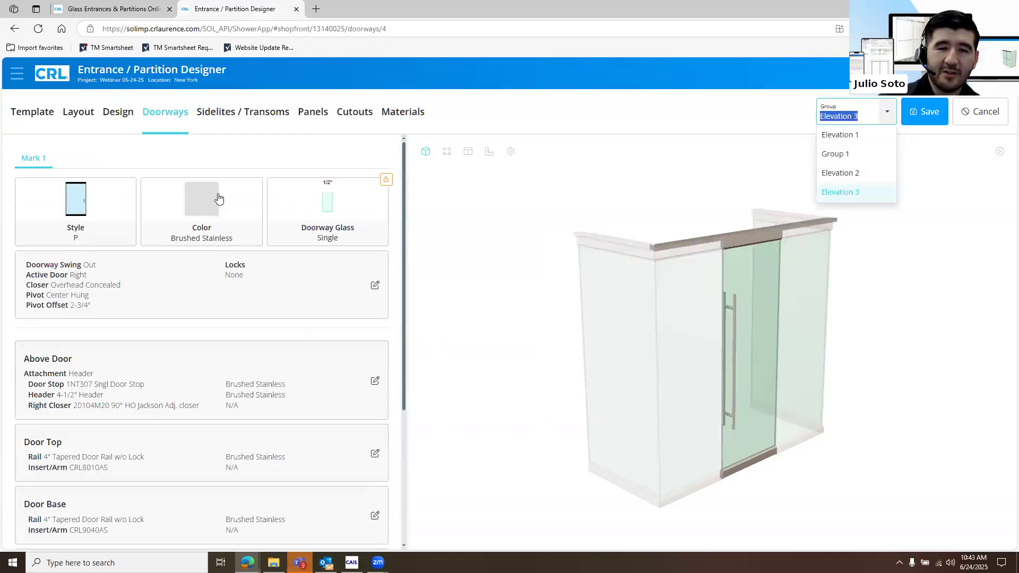
pyautogui.click(126, 118)
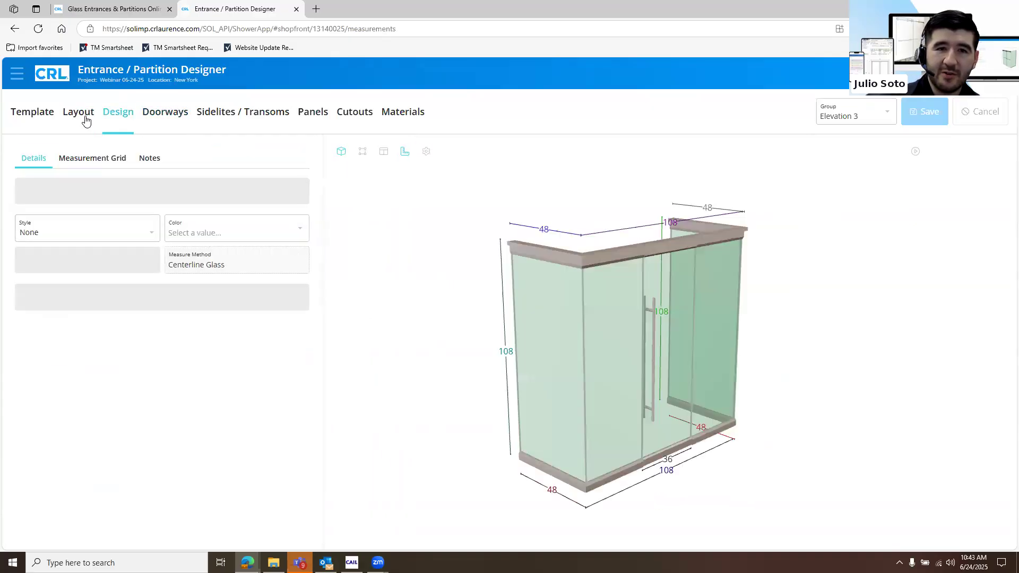
pyautogui.click(89, 118)
pyautogui.click(119, 118)
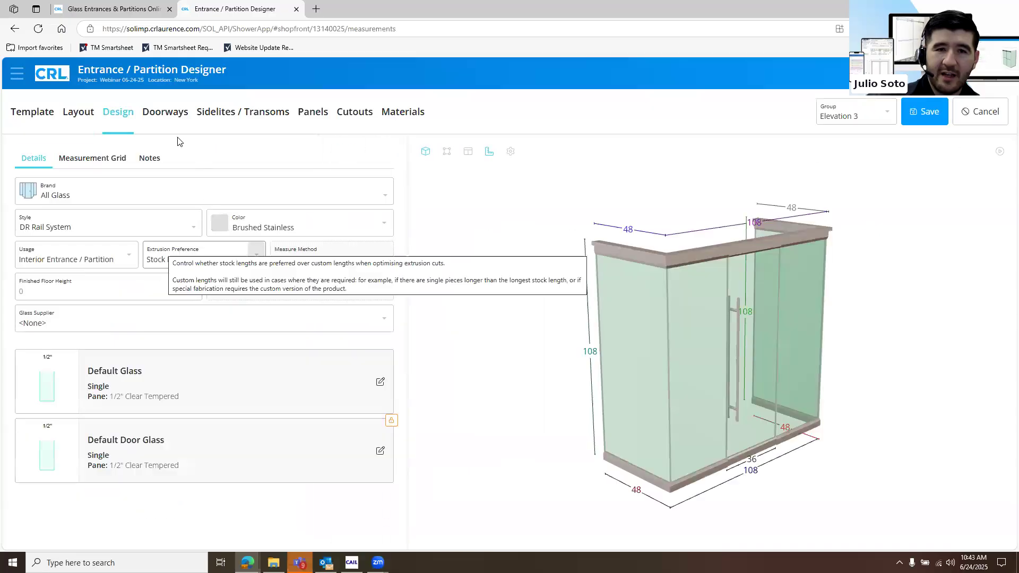
pyautogui.click(155, 118)
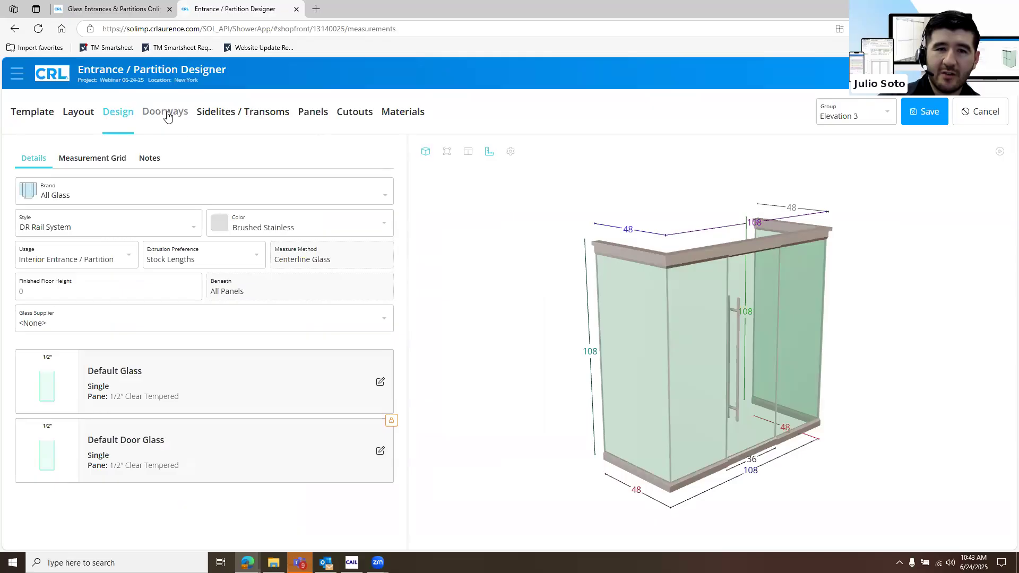
pyautogui.click(77, 114)
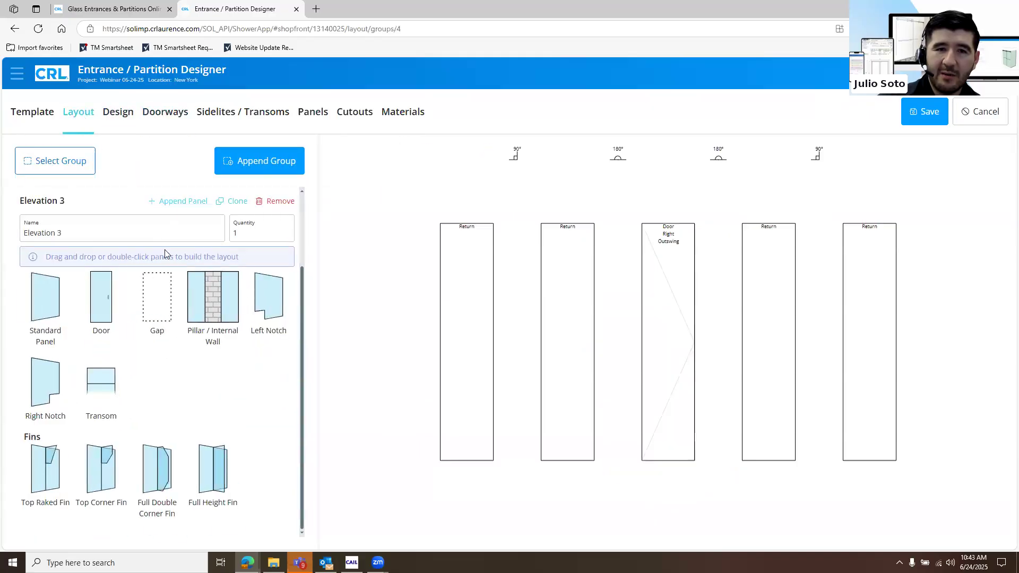
pyautogui.click(37, 114)
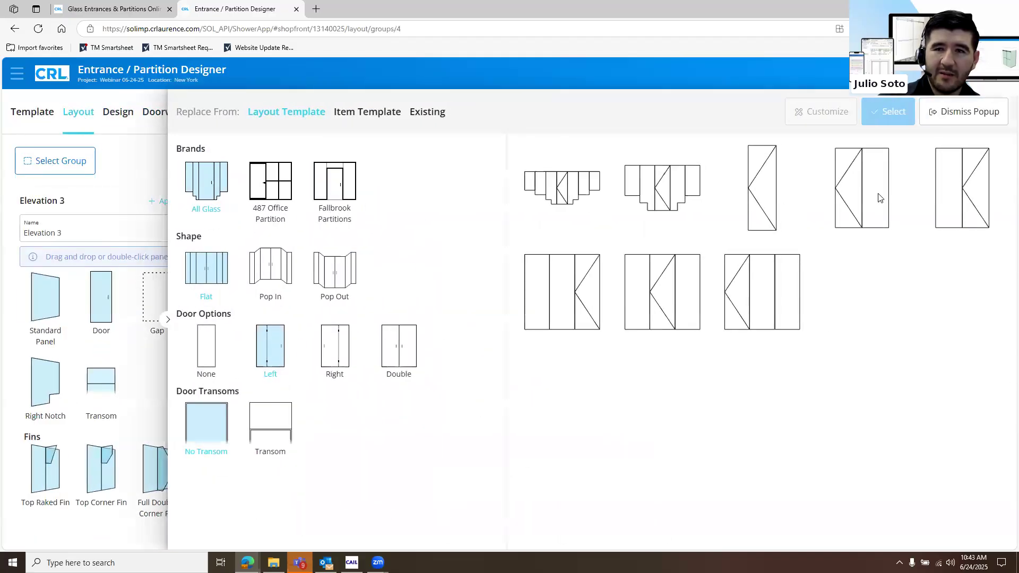
pyautogui.click(998, 112)
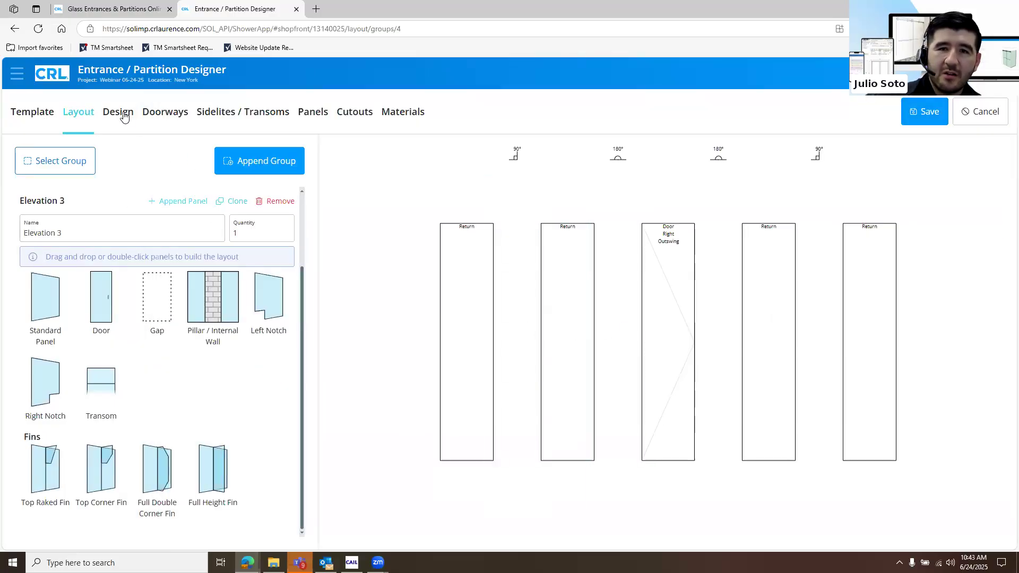
pyautogui.click(122, 114)
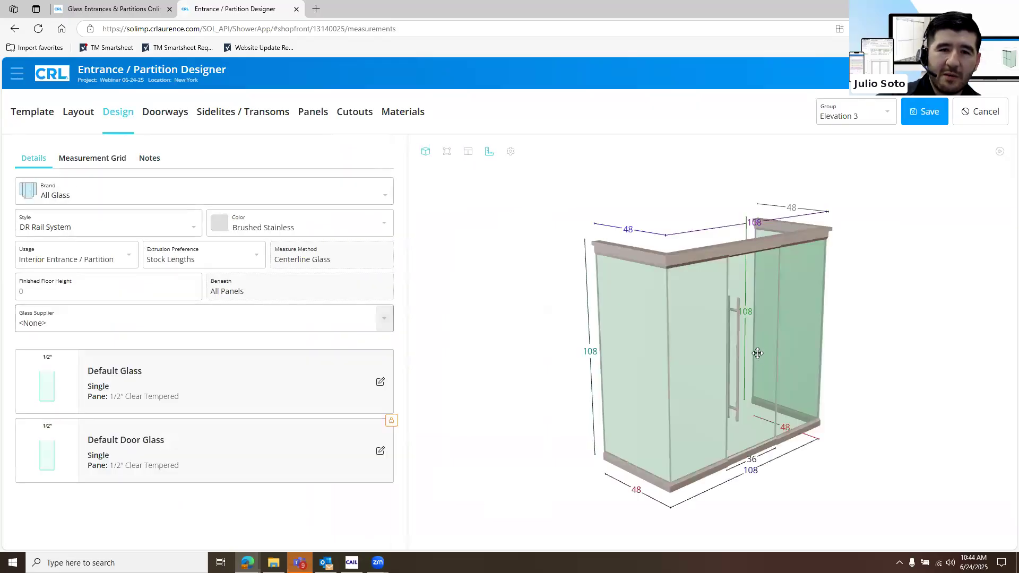
# Rename Elevation 3's doorway as mark 2, save the design and dismiss the alerts
pyautogui.click(178, 123)
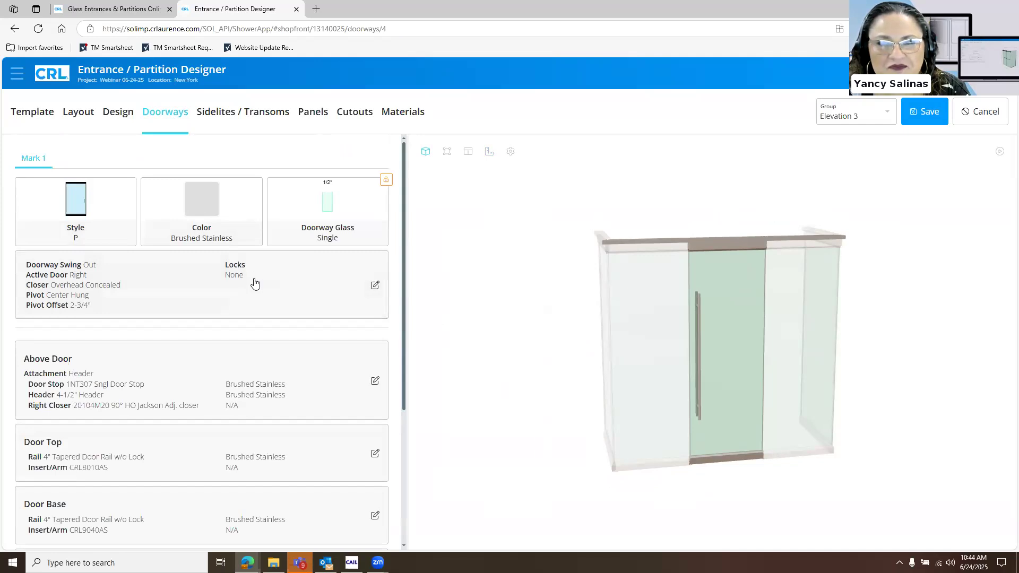
pyautogui.click(259, 284)
pyautogui.tripleClick(253, 289)
pyautogui.write('mark 2')
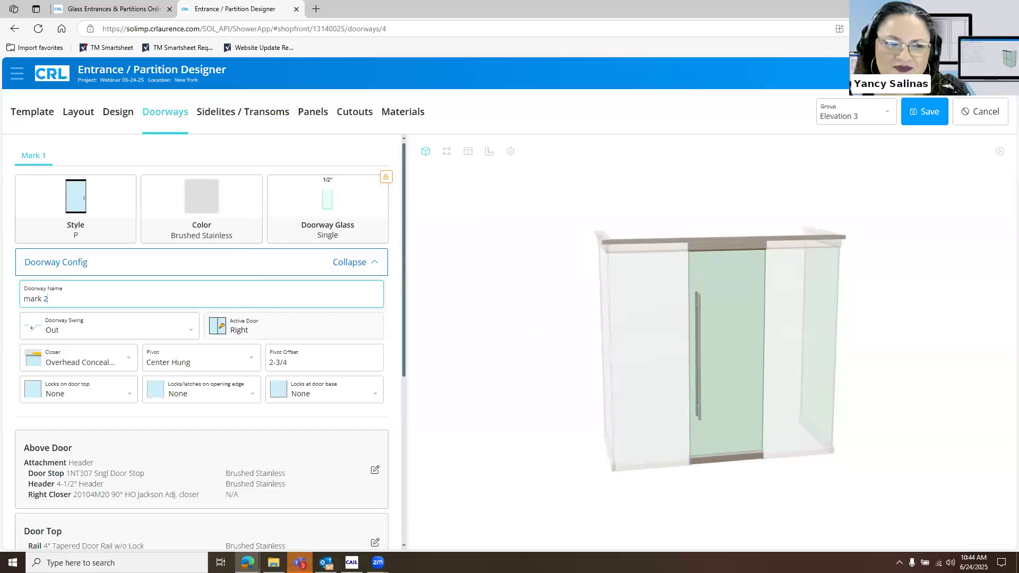
pyautogui.click(936, 117)
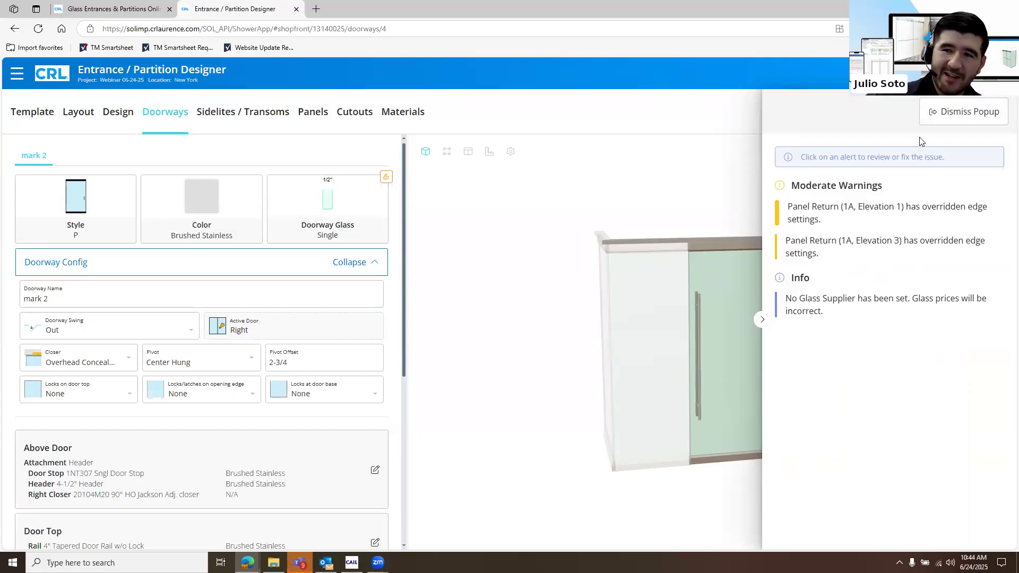
pyautogui.click(962, 116)
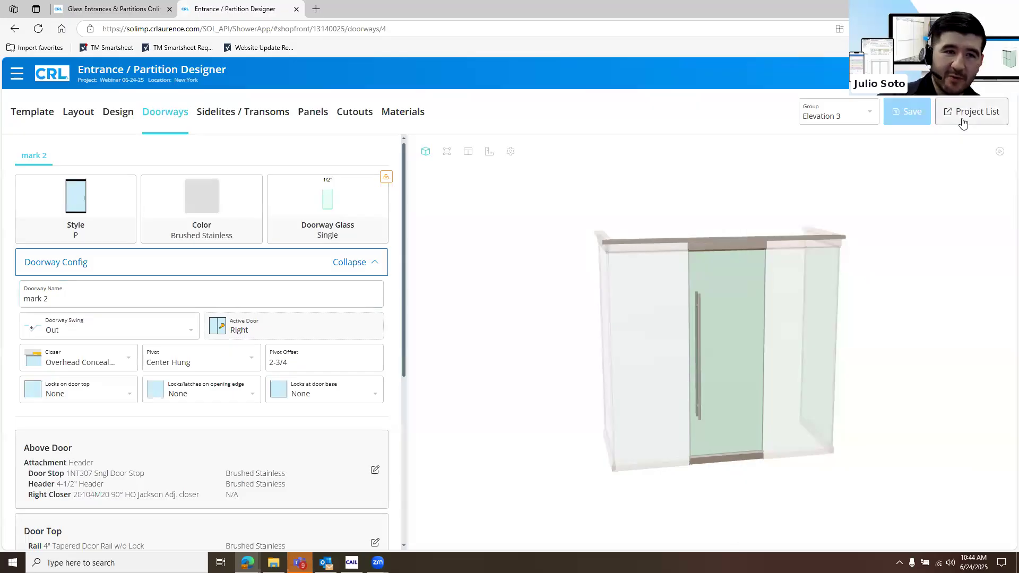
# Lock the left edge's tight gap on panel Return (1A, Elevation 3), save the design and return to the project list
pyautogui.click(314, 113)
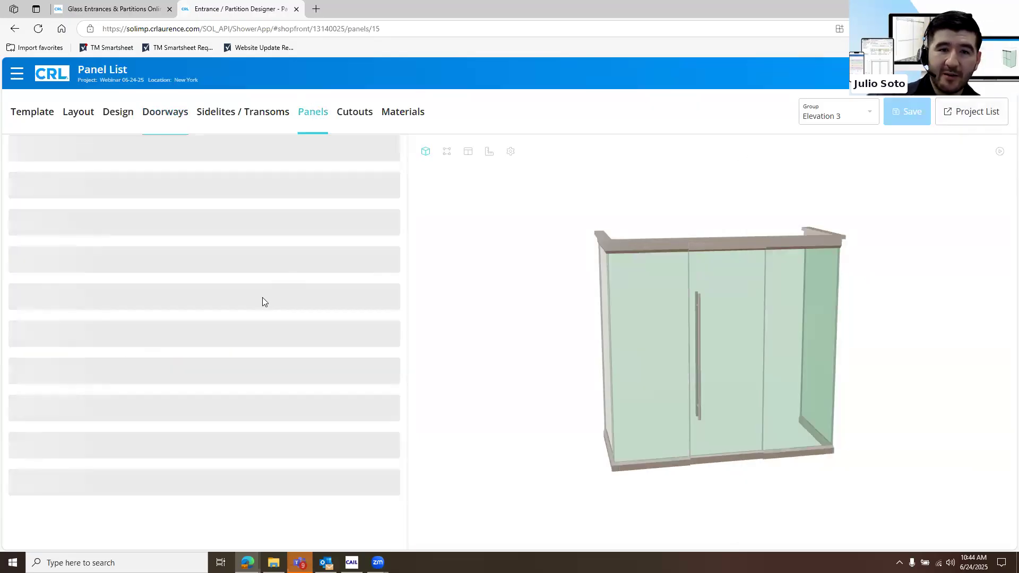
pyautogui.click(103, 212)
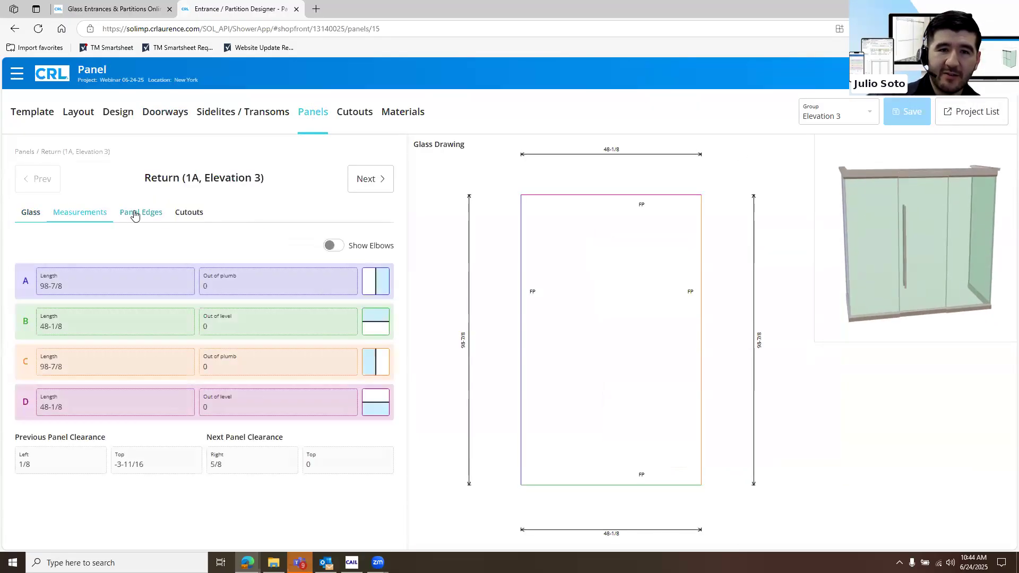
pyautogui.click(138, 212)
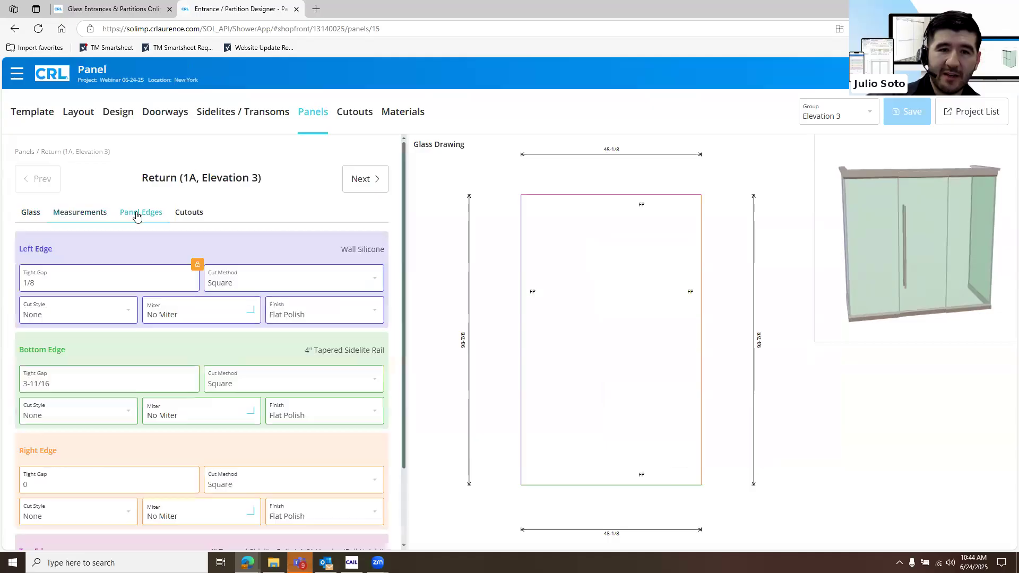
pyautogui.click(199, 268)
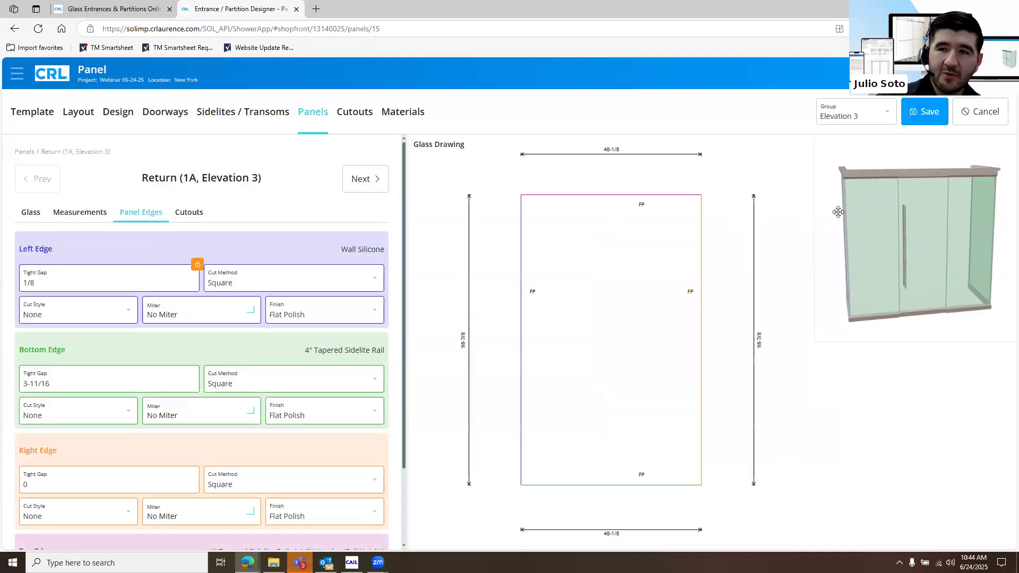
pyautogui.click(939, 115)
pyautogui.click(963, 124)
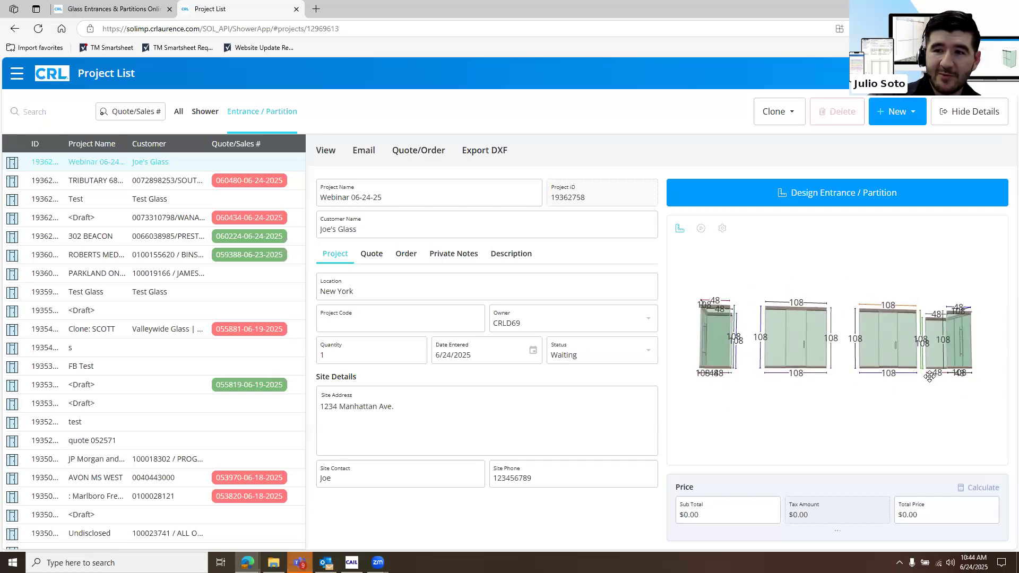
# Set the Webinar 06-24-25 project's quote date to 6/24/2025
pyautogui.moveTo(928, 381); pyautogui.dragTo(810, 353)
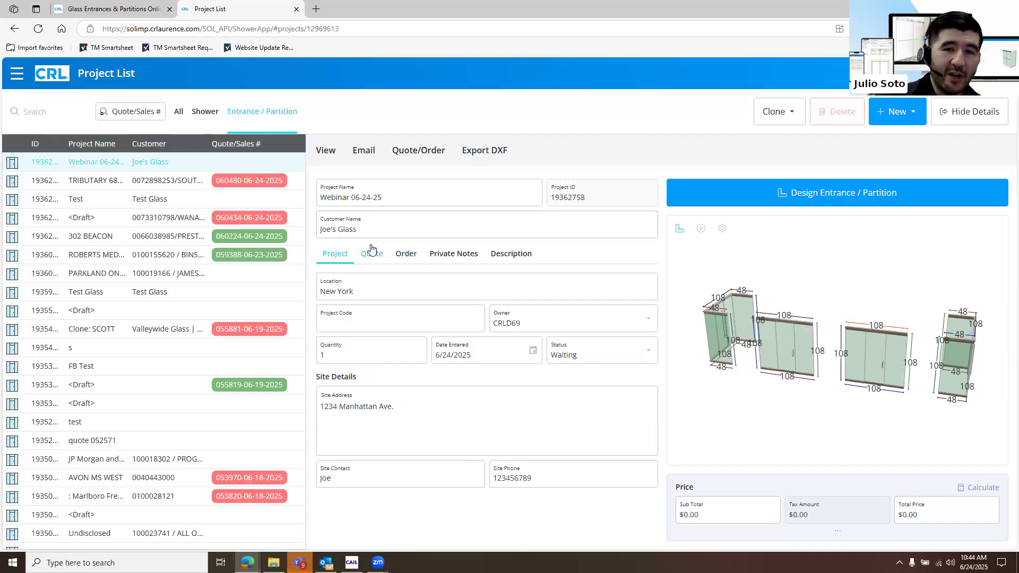
pyautogui.click(384, 268)
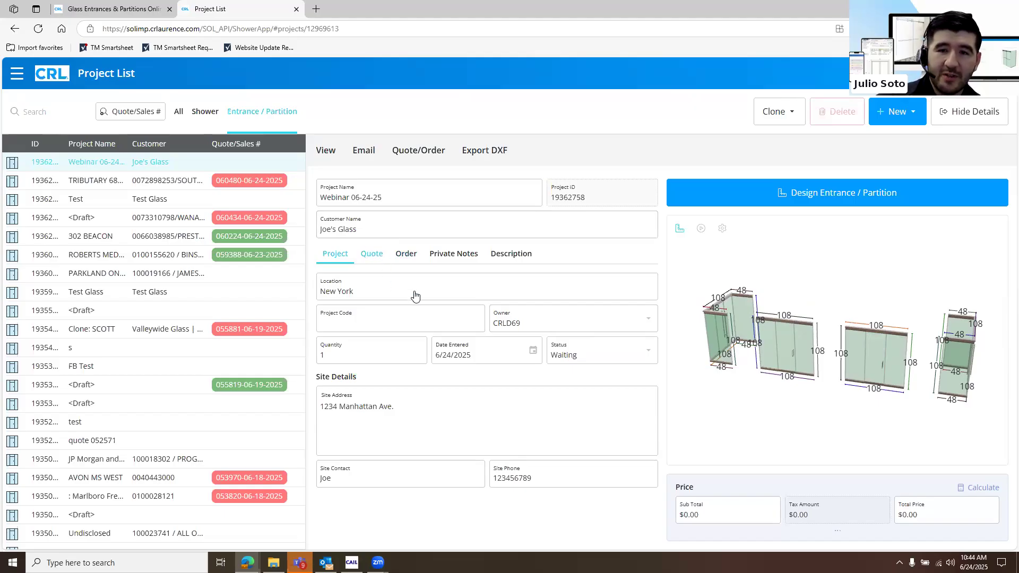
pyautogui.click(416, 288)
pyautogui.click(381, 428)
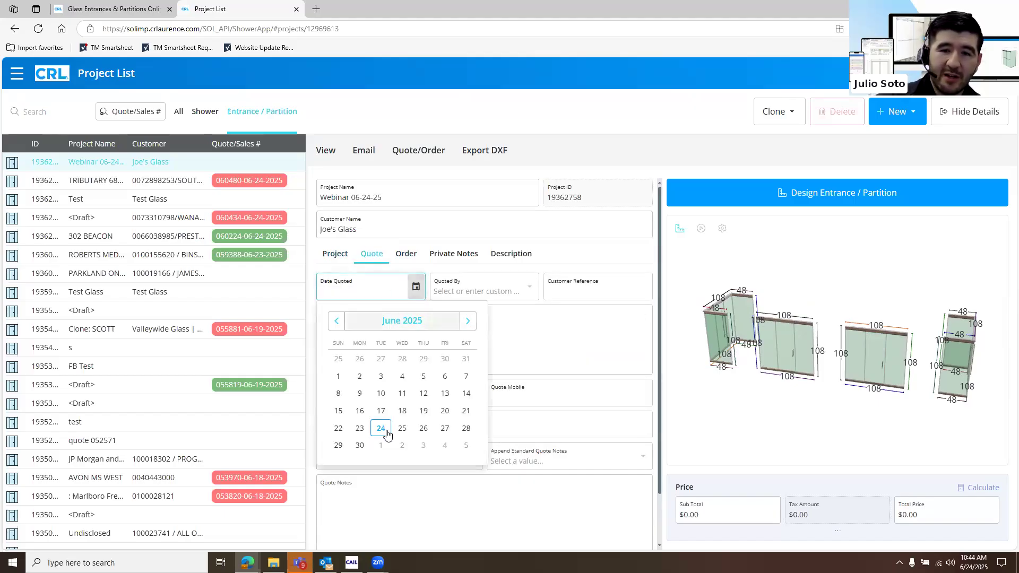
# Fill in the quoted-by field with the quoting user's ID
pyautogui.click(512, 292)
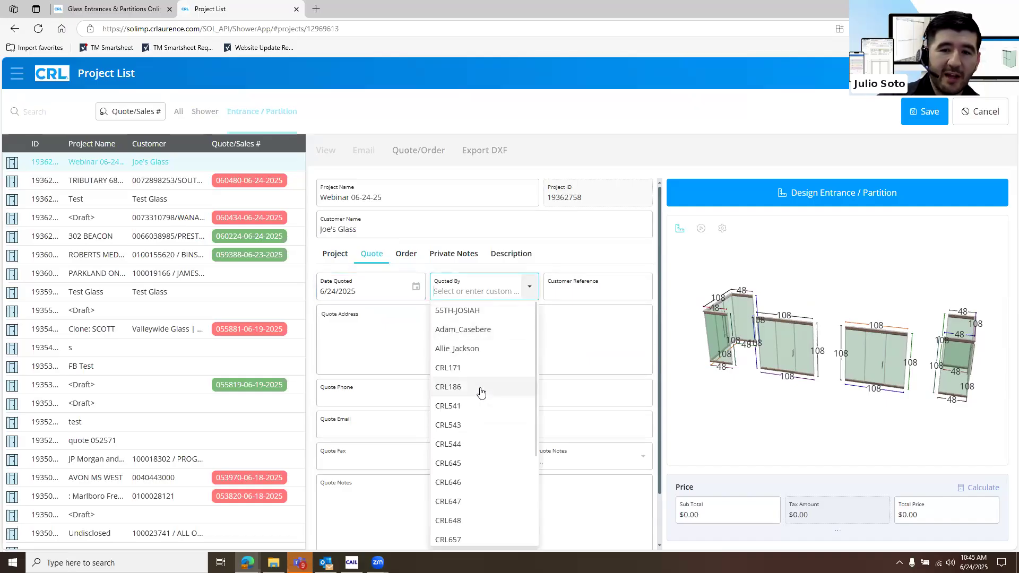
pyautogui.scroll(-5, 507, 401)
pyautogui.scroll(-3, 480, 319)
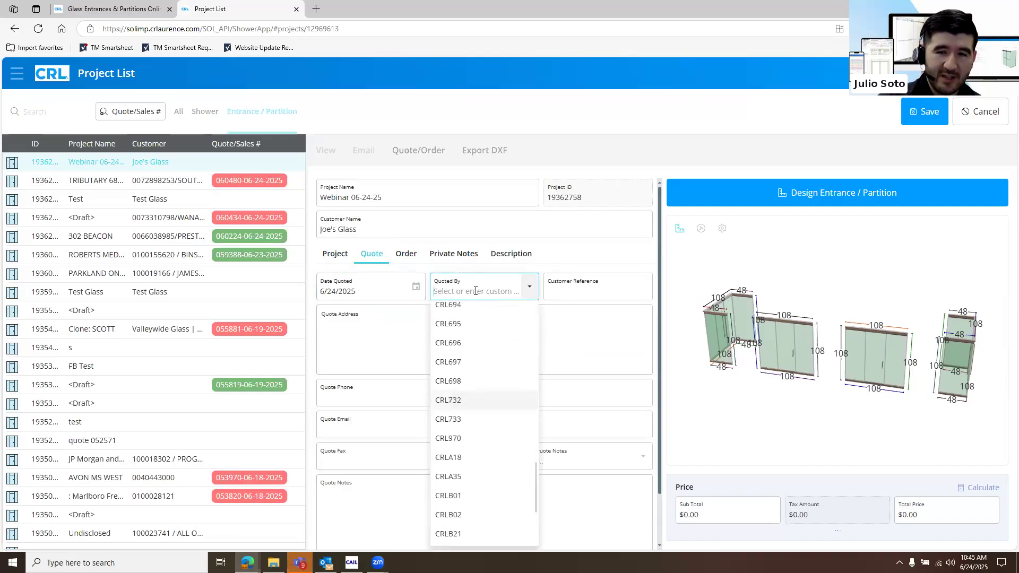
pyautogui.scroll(10, 470, 291)
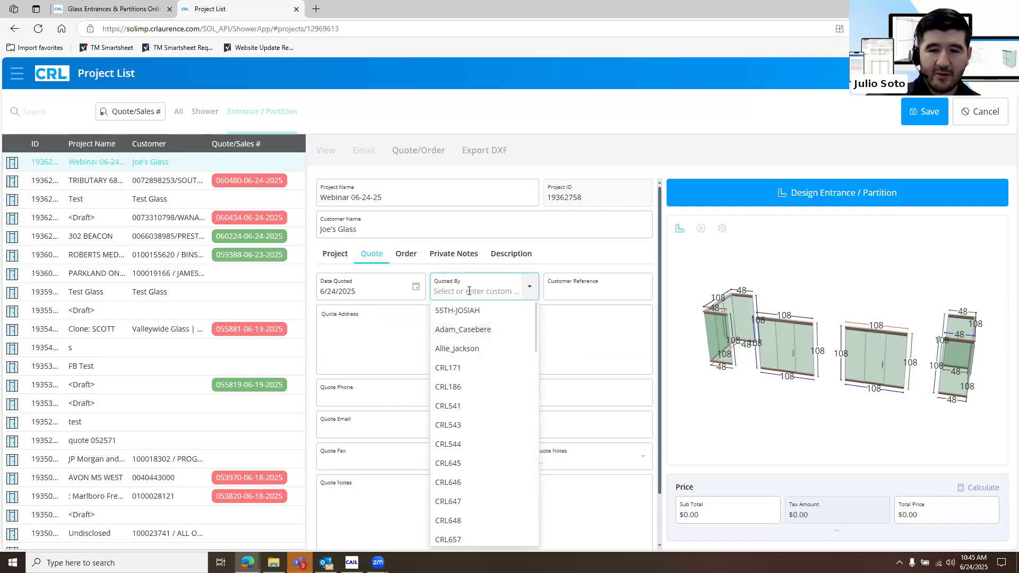
pyautogui.write('d69')
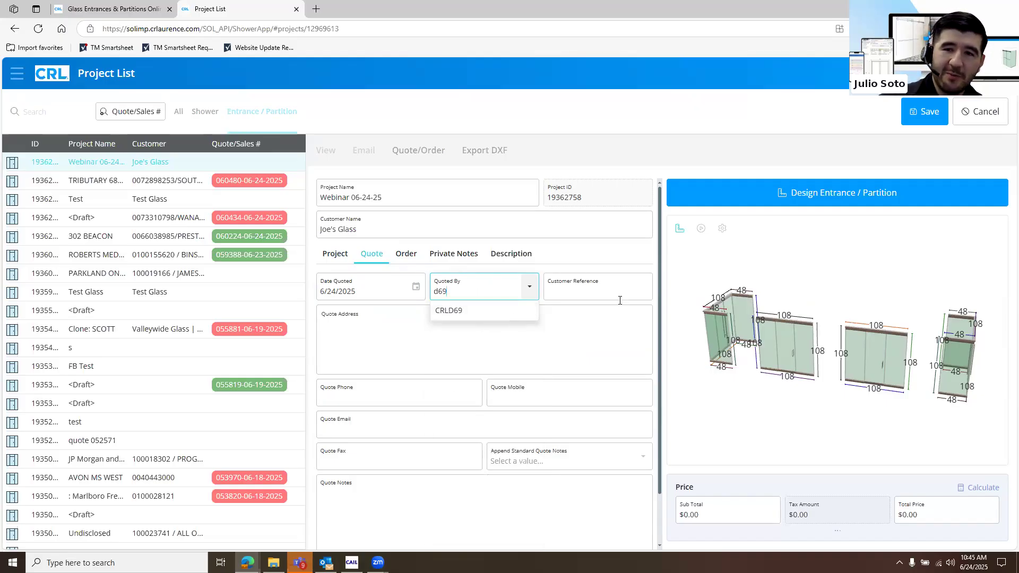
pyautogui.press('Tab')
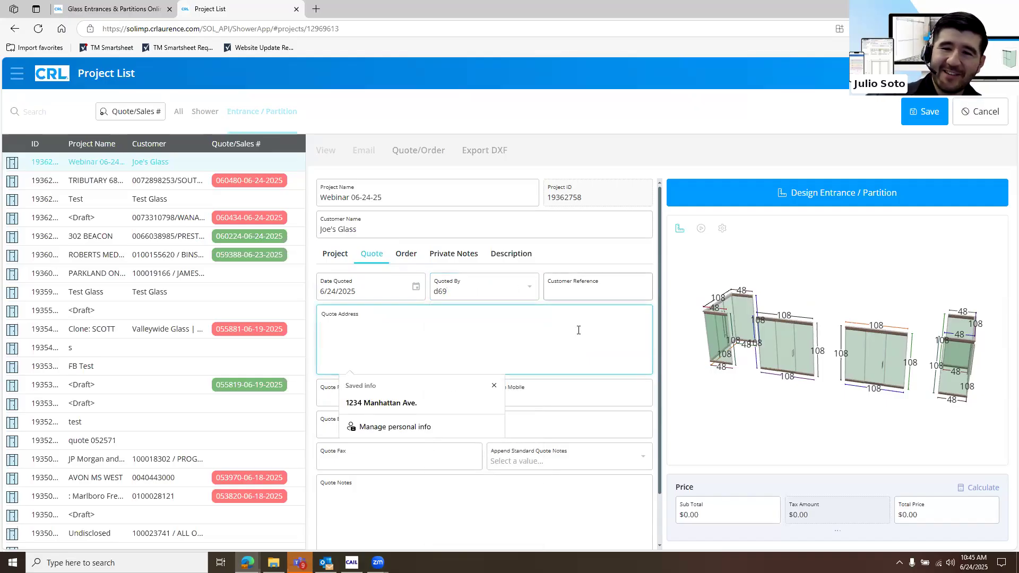
# Fill in the quote's address, phone number and e-mail
pyautogui.click(441, 407)
pyautogui.click(474, 404)
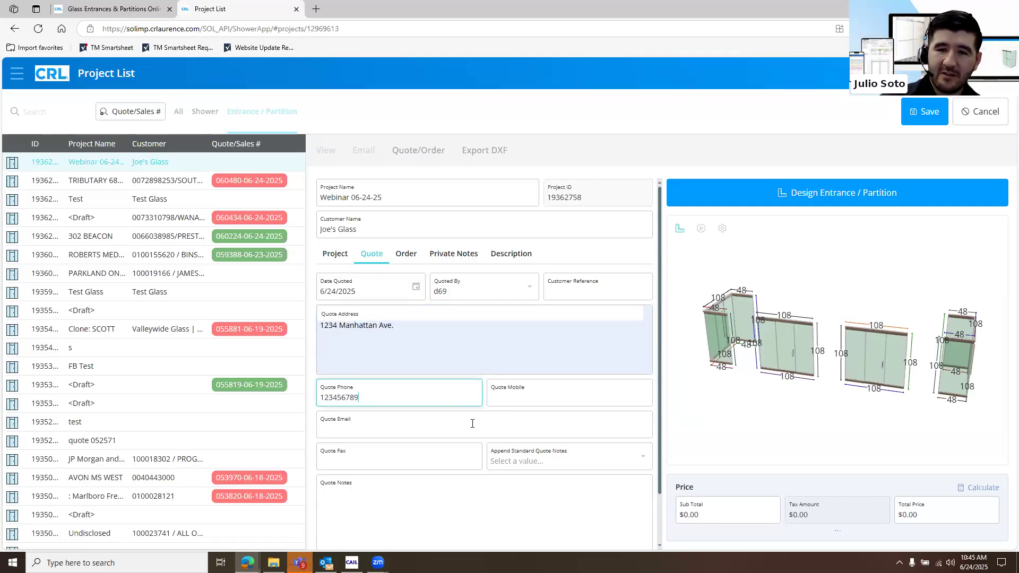
pyautogui.click(472, 427)
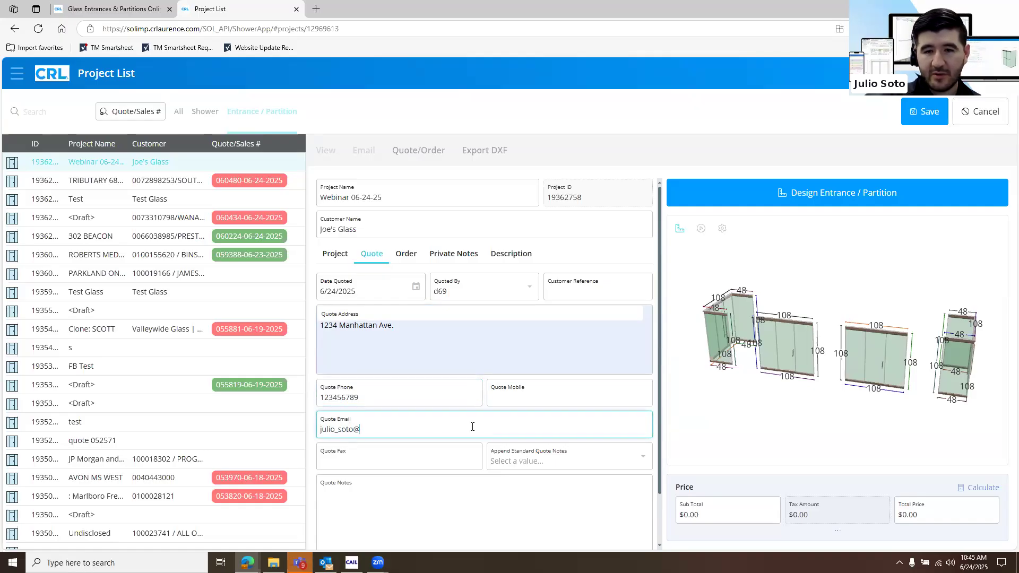
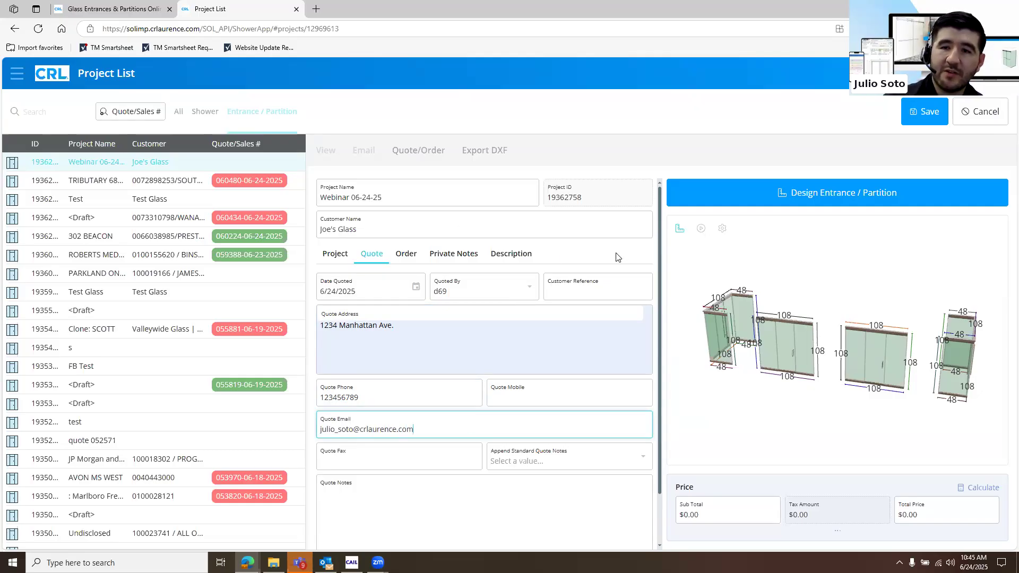
# Set the order's delivery method to Pickup
pyautogui.click(410, 260)
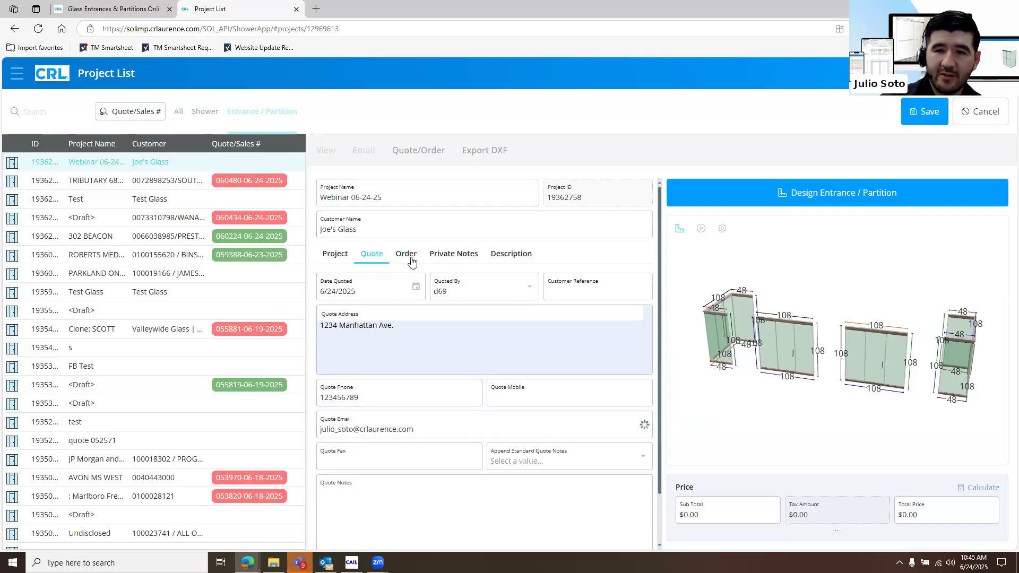
pyautogui.click(409, 260)
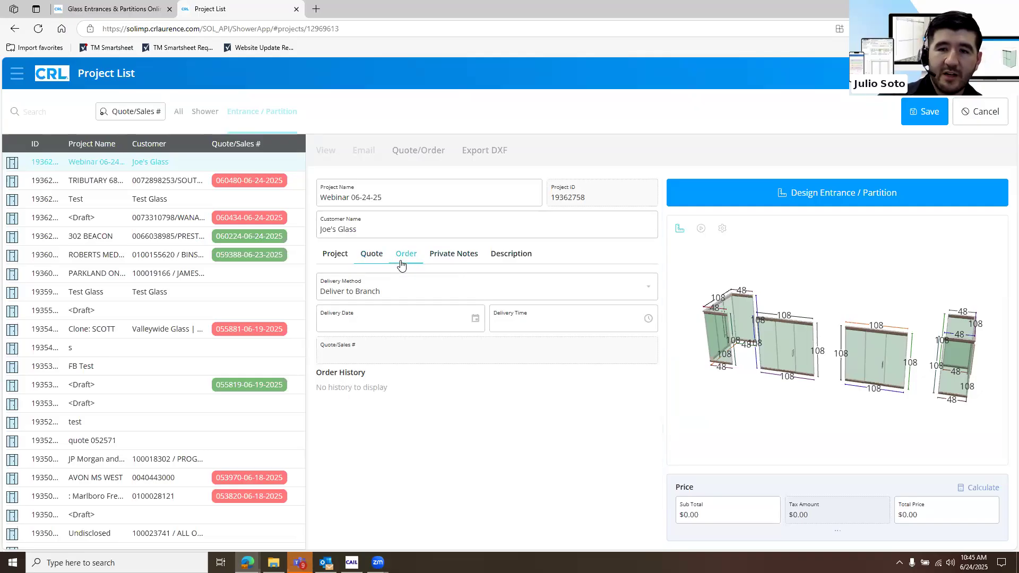
pyautogui.click(646, 298)
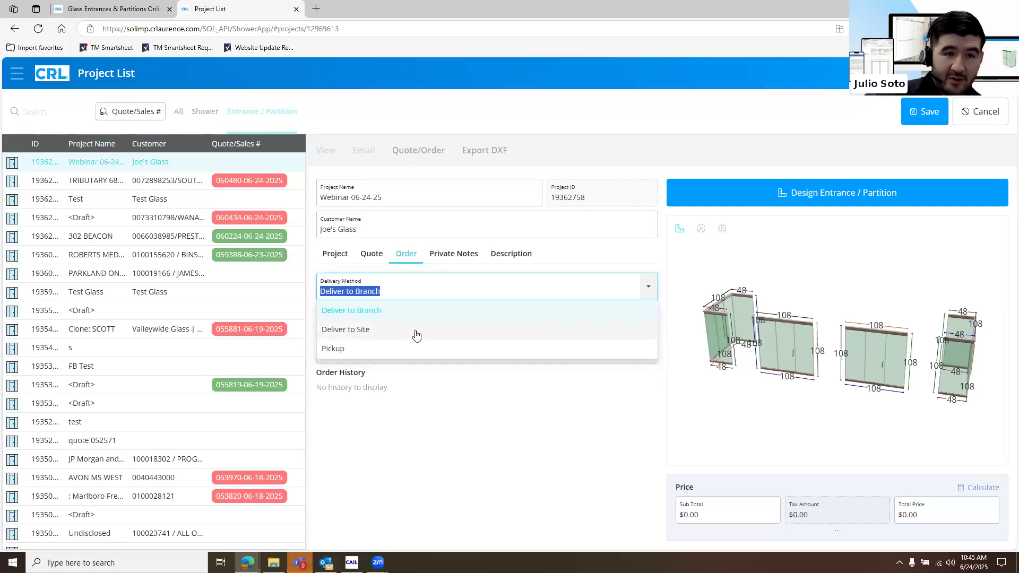
pyautogui.click(402, 349)
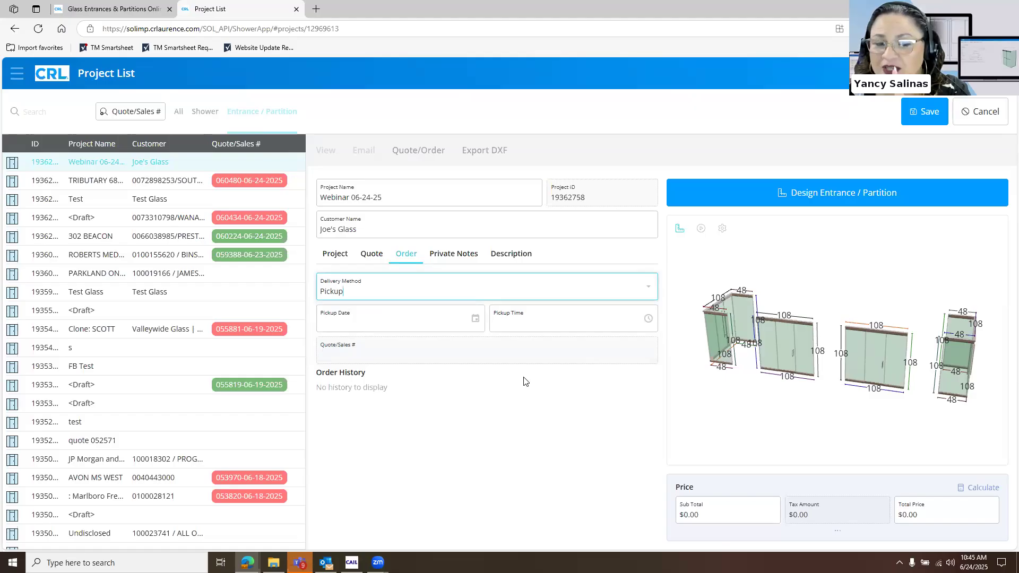
# Examine the order's delivery method options and the project's quote details
pyautogui.click(649, 287)
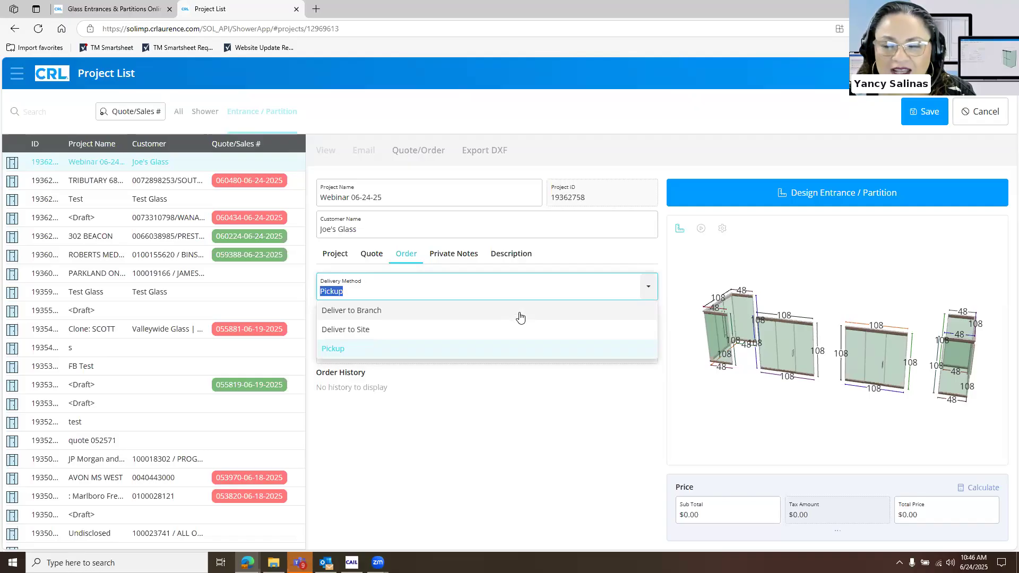
pyautogui.click(371, 254)
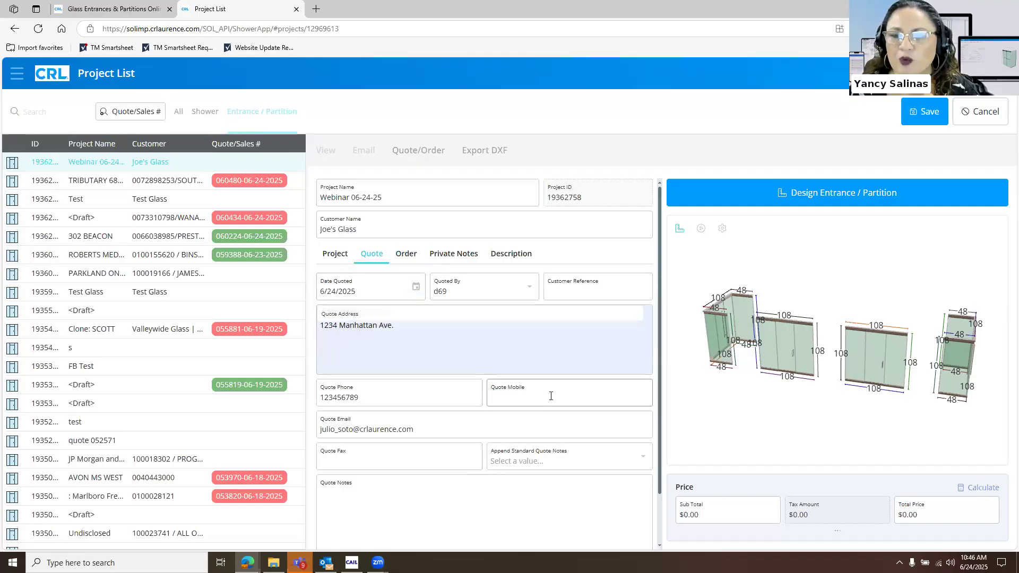
pyautogui.scroll(-1, 553, 396)
pyautogui.scroll(1, 557, 219)
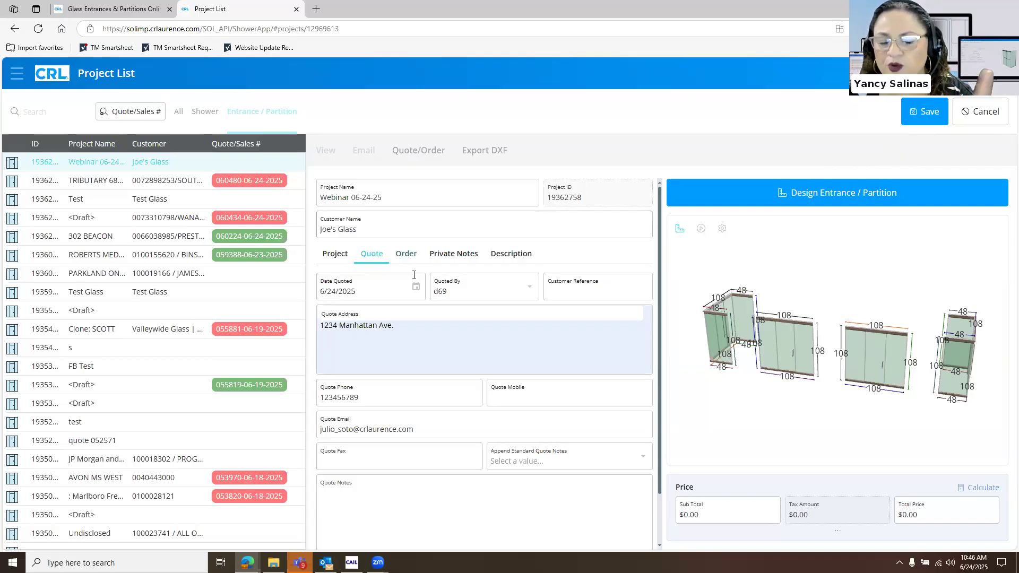
pyautogui.click(409, 256)
pyautogui.click(481, 296)
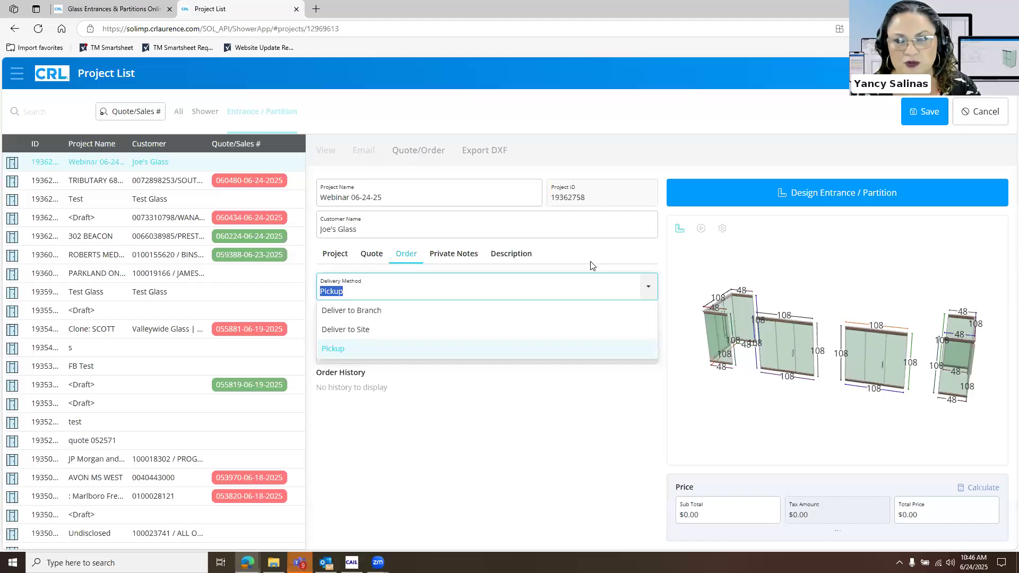
# Open the project's description settings with the quote description field and save the project
pyautogui.click(508, 263)
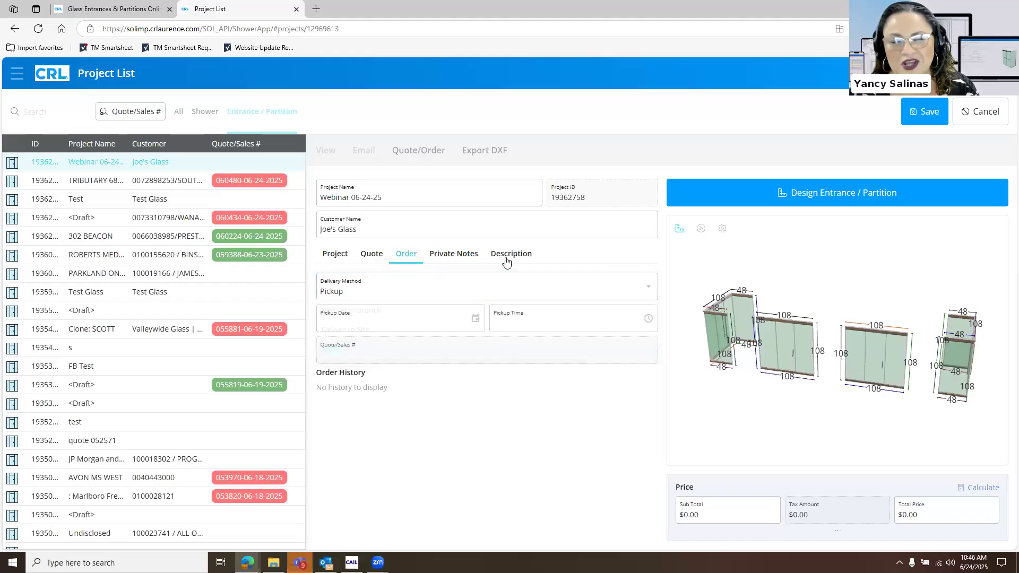
pyautogui.click(507, 261)
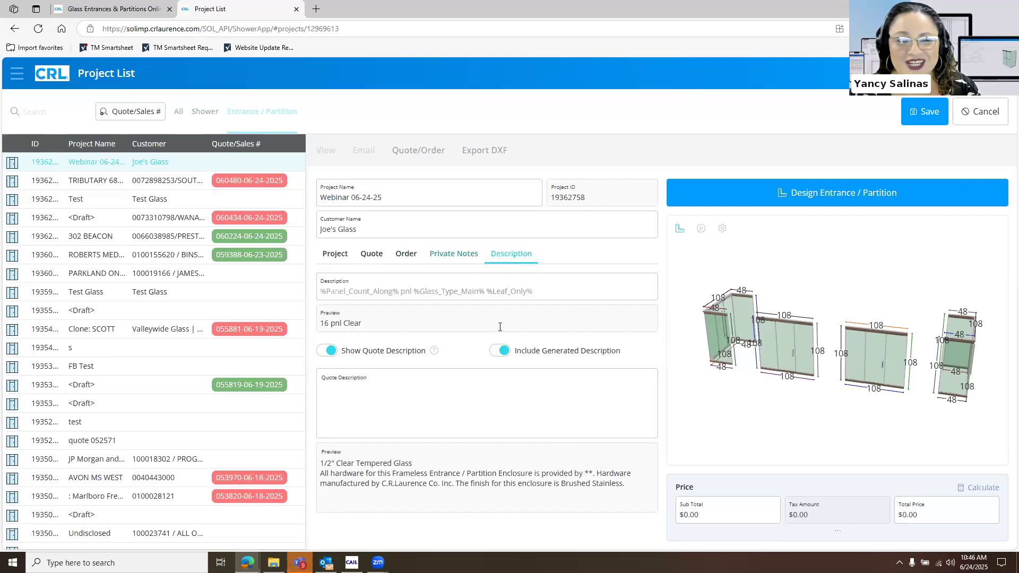
pyautogui.click(479, 403)
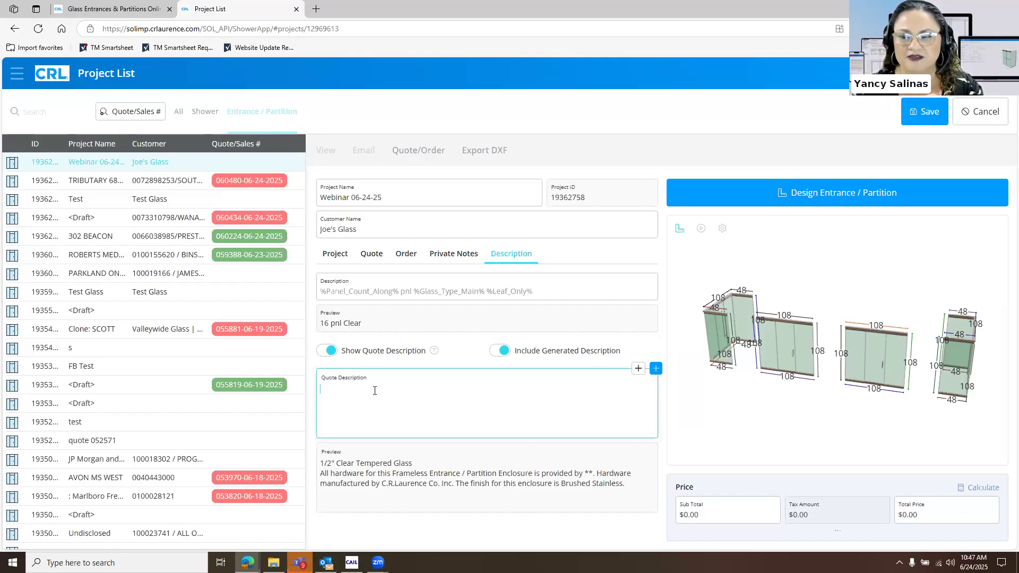
pyautogui.click(938, 117)
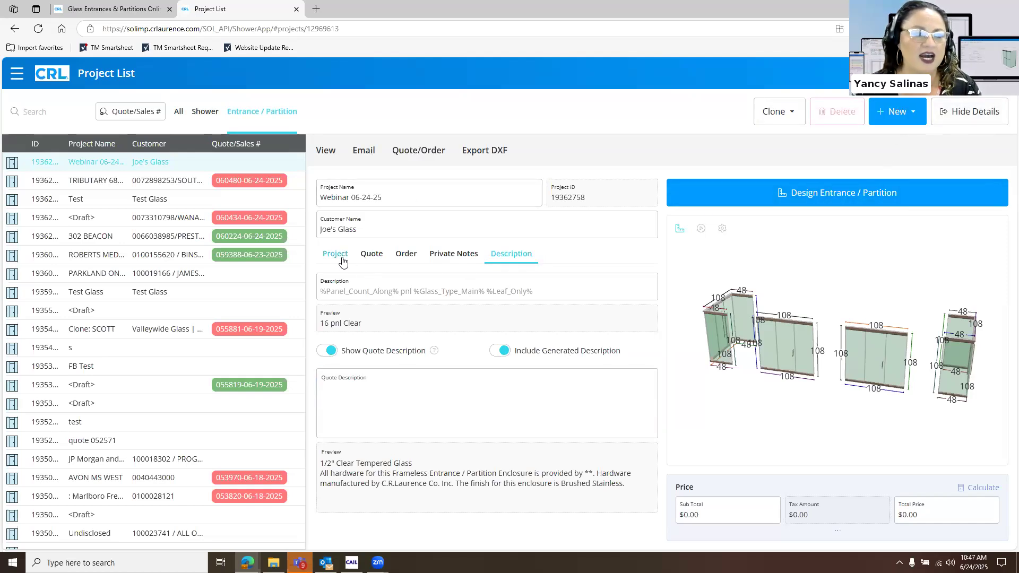
# Generate the Glass Order PDF for the Webinar 06-24-25 project and open the downloaded file
pyautogui.click(328, 154)
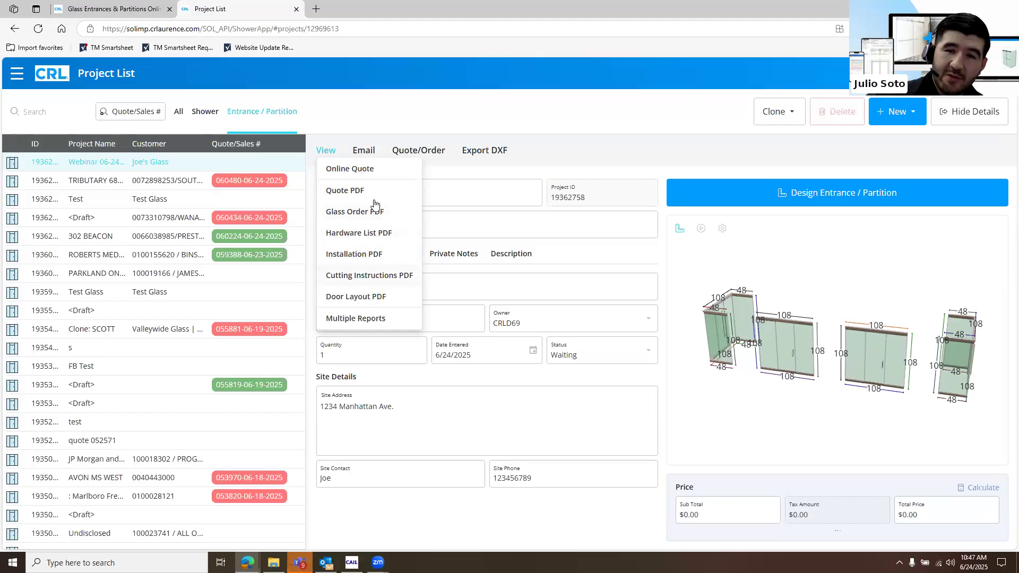
pyautogui.click(374, 217)
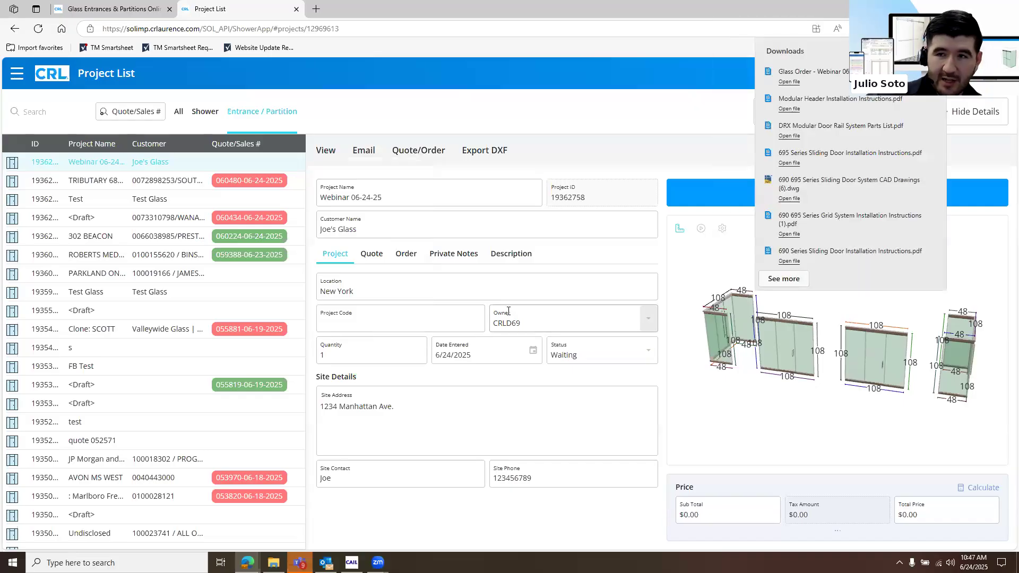
pyautogui.click(789, 82)
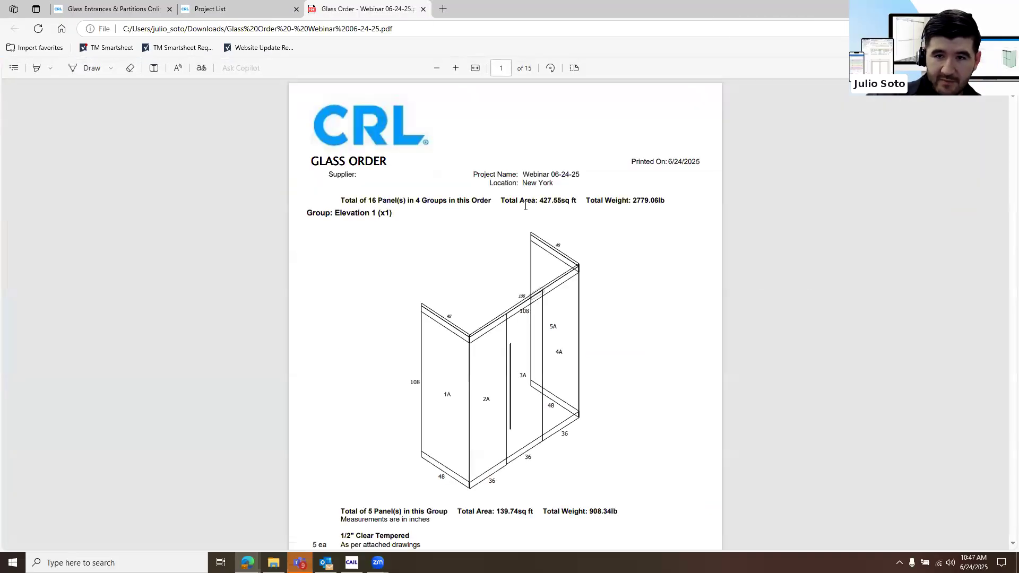
# Examine the glass order's group drawings and the panel sizes, quantities, polish and hole locations for each elevation
pyautogui.scroll(-10, 556, 237)
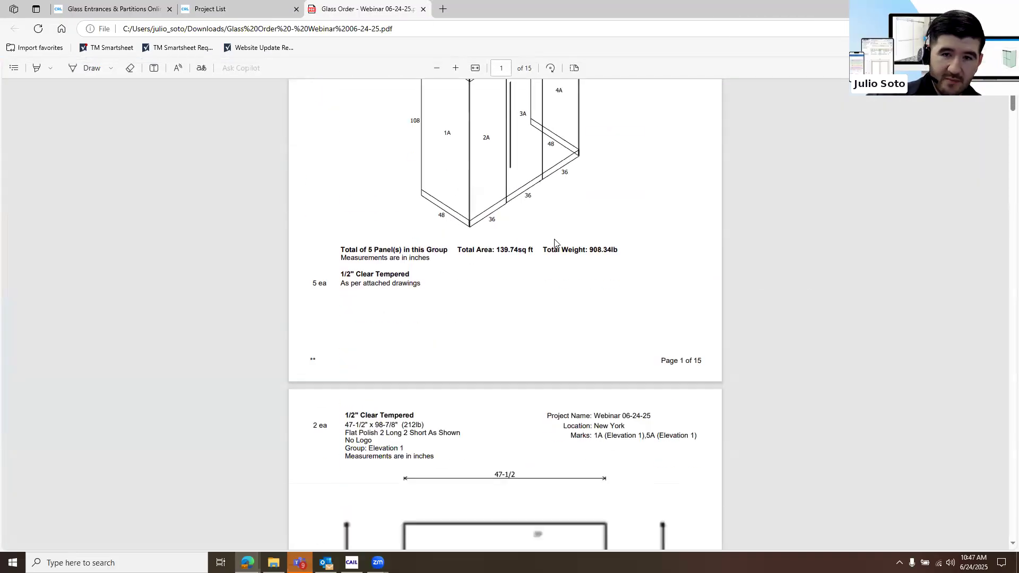
pyautogui.scroll(2, 557, 243)
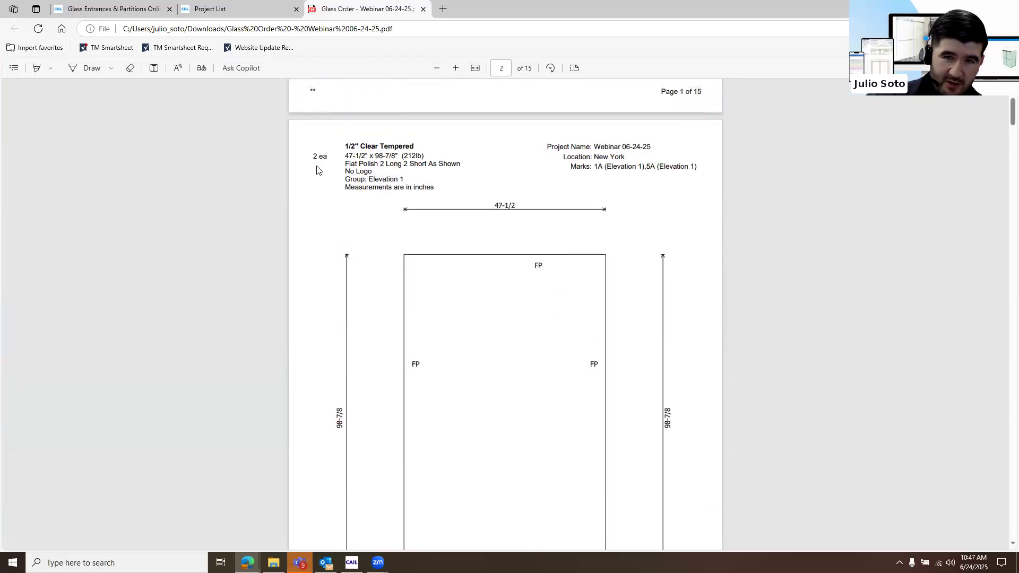
pyautogui.moveTo(314, 156); pyautogui.dragTo(389, 188)
pyautogui.click(389, 188)
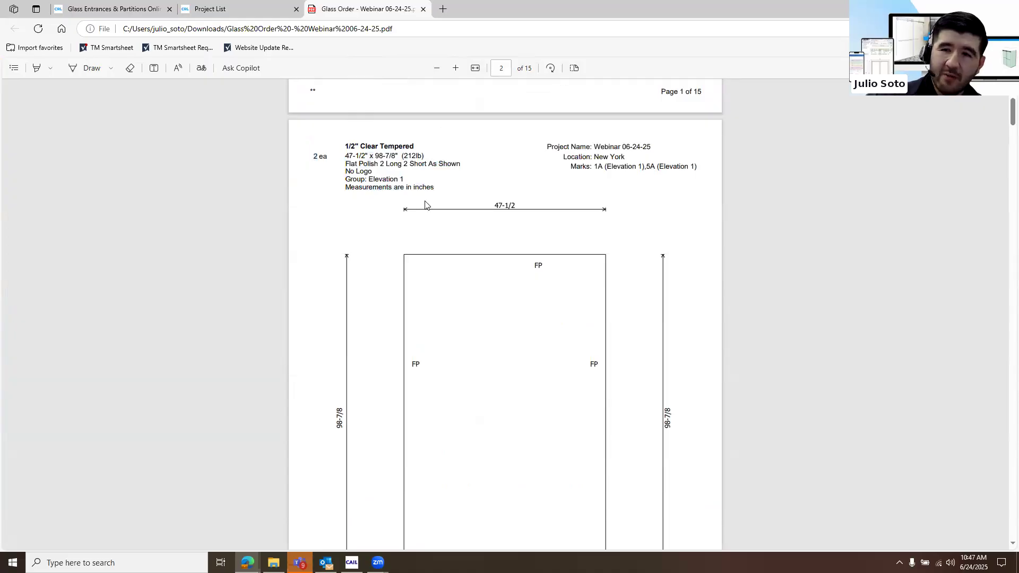
pyautogui.scroll(-12, 426, 206)
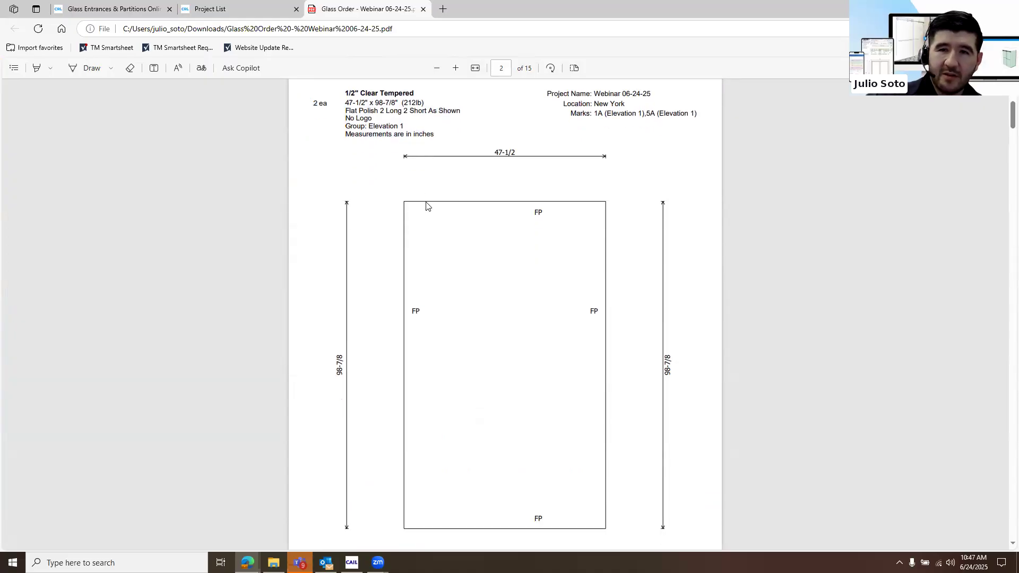
pyautogui.scroll(-12, 430, 206)
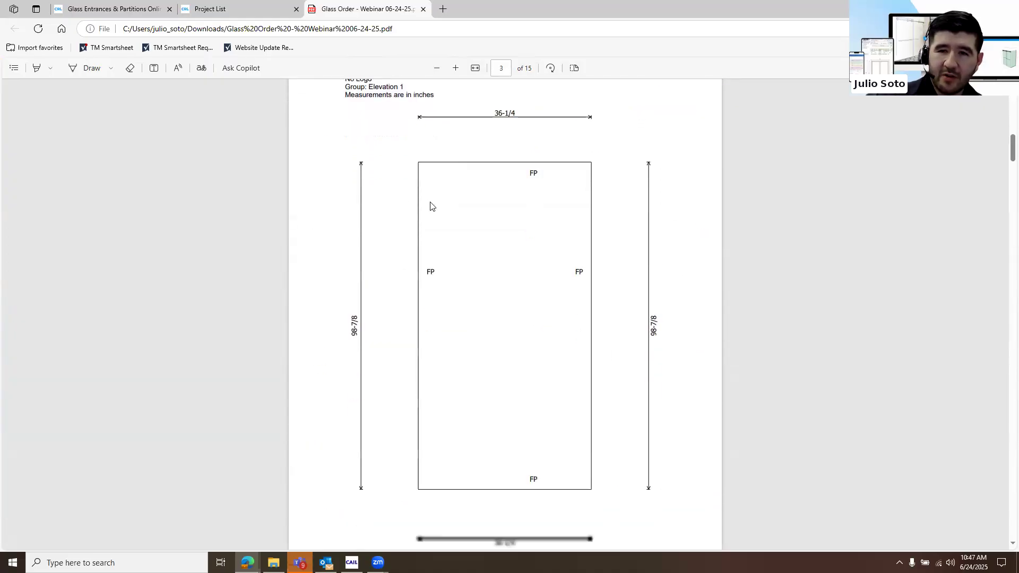
pyautogui.scroll(-5, 445, 202)
pyautogui.scroll(3, 456, 107)
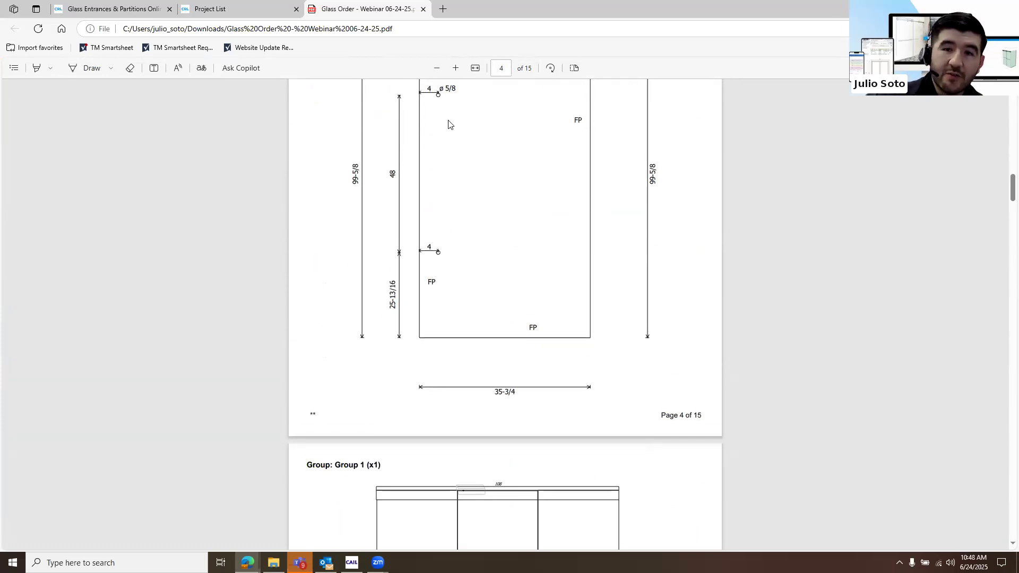
pyautogui.scroll(-3, 450, 218)
pyautogui.scroll(-5, 449, 213)
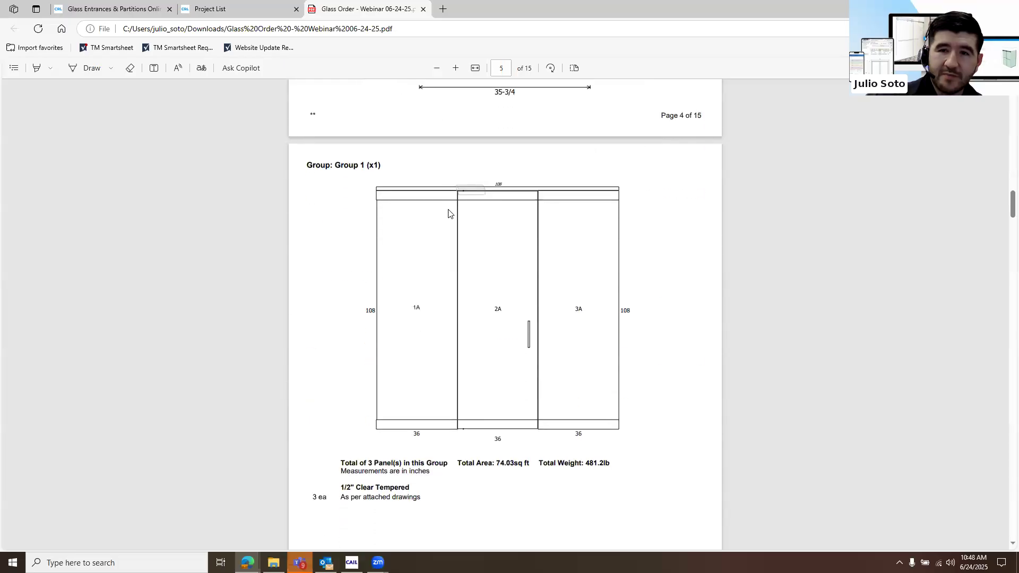
pyautogui.scroll(2, 460, 216)
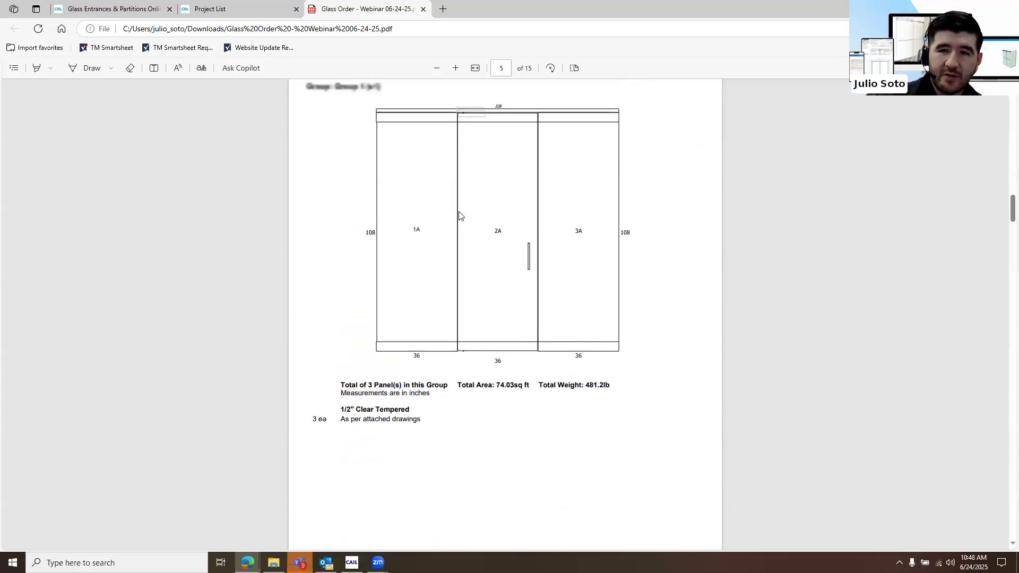
pyautogui.scroll(-9, 467, 210)
pyautogui.scroll(-20, 467, 203)
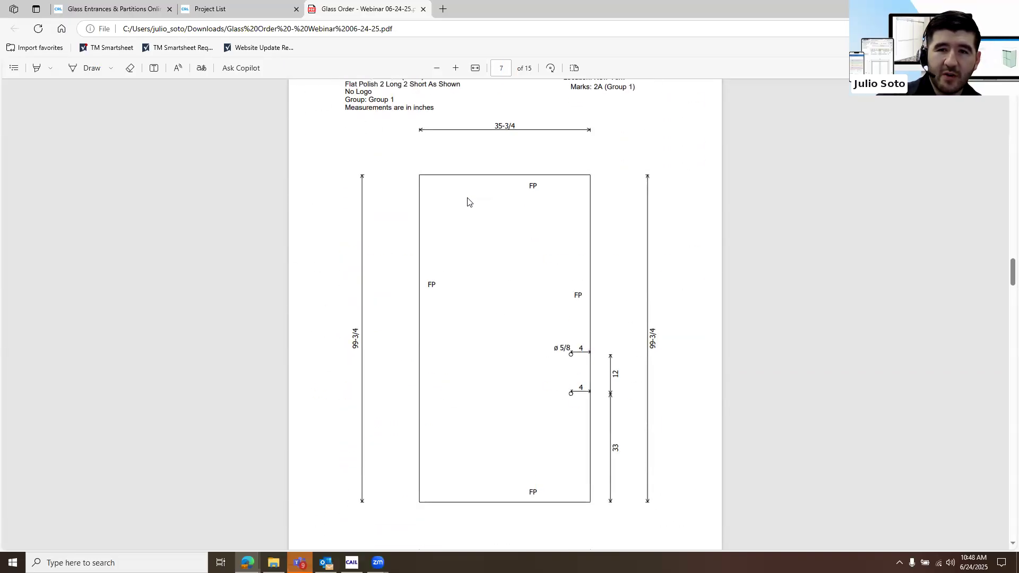
pyautogui.scroll(-16, 466, 201)
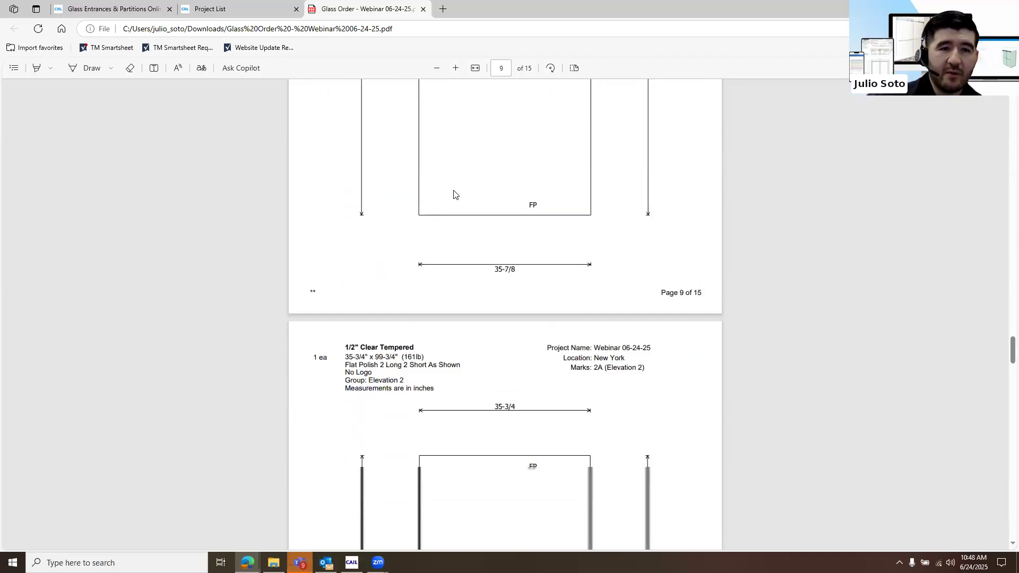
# Return to the Webinar 06-24-25 project in the project list and examine the available PDF reports
pyautogui.click(234, 9)
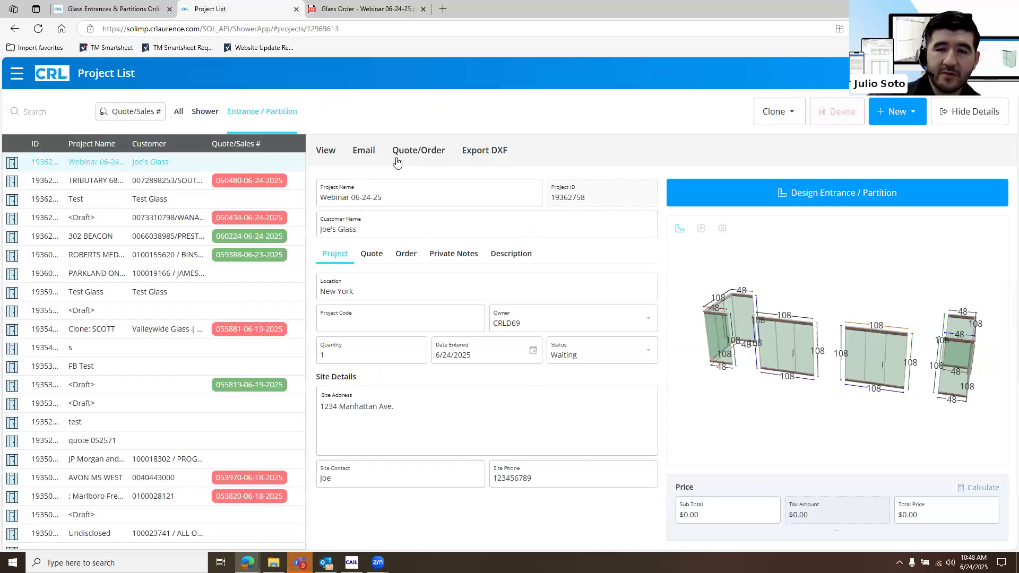
pyautogui.click(15, 28)
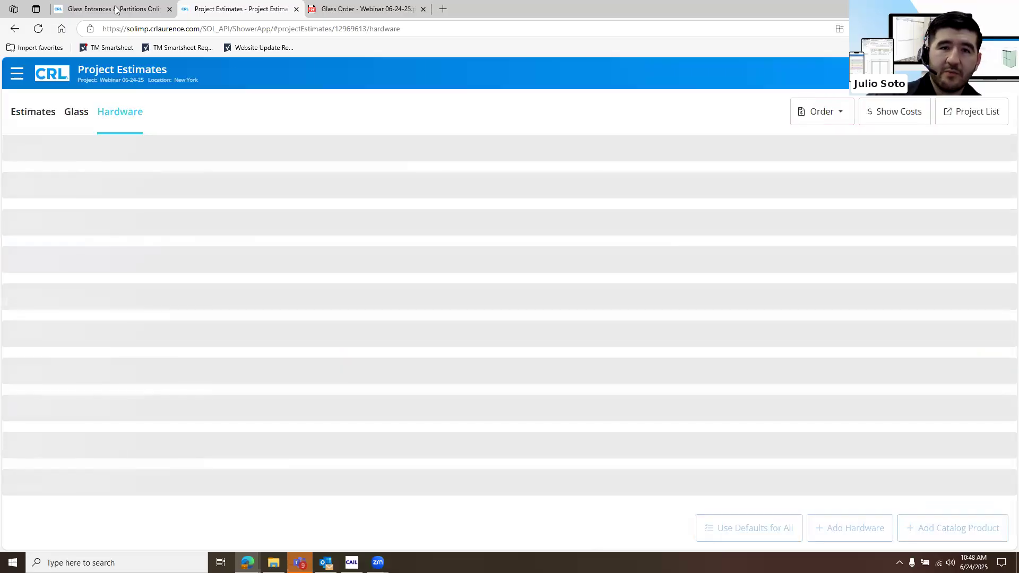
pyautogui.click(972, 114)
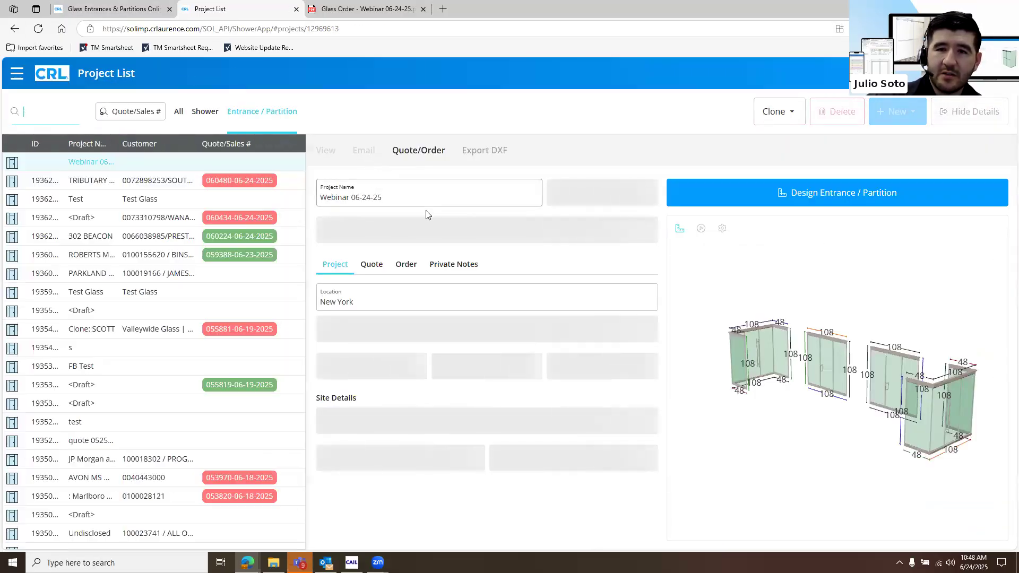
pyautogui.click(327, 151)
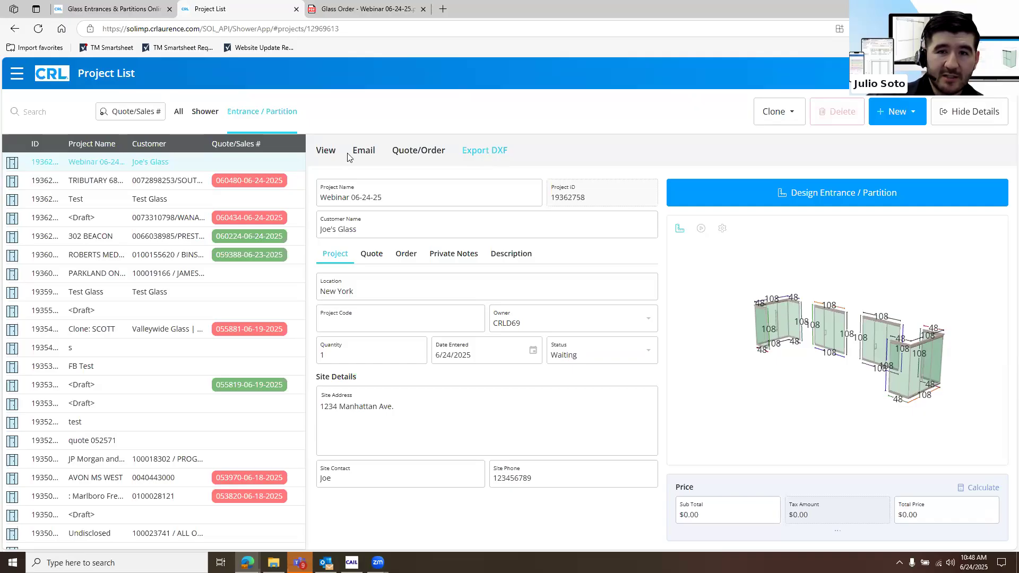
pyautogui.moveTo(324, 154)
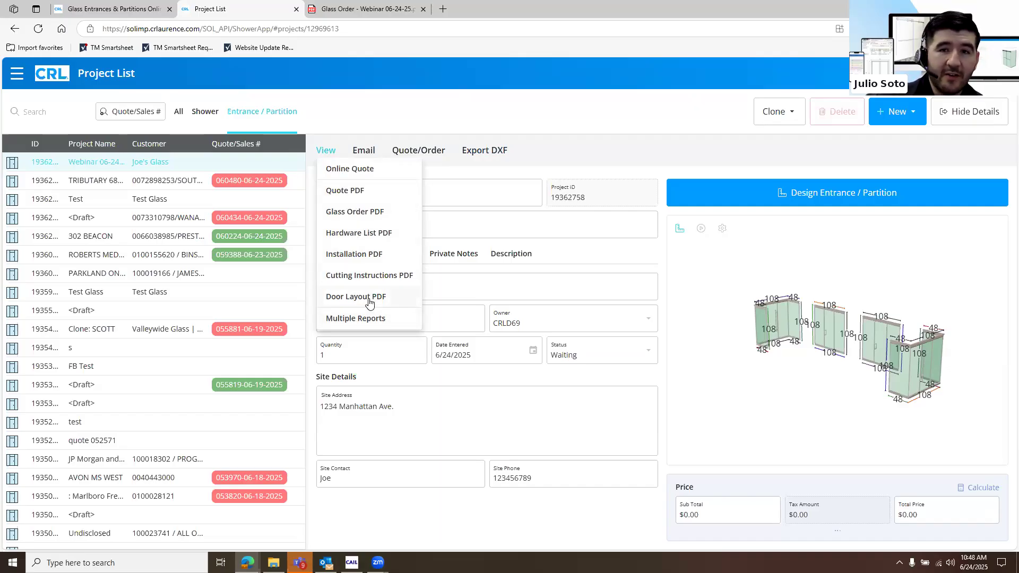
# Open the project's quote/order hardware list and start a hardware quote
pyautogui.click(417, 153)
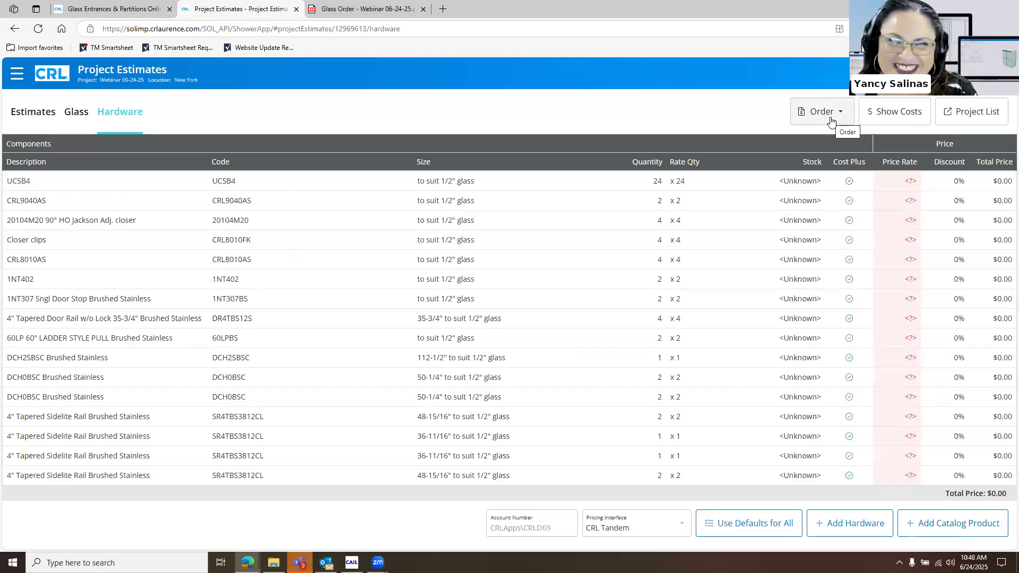
pyautogui.click(831, 120)
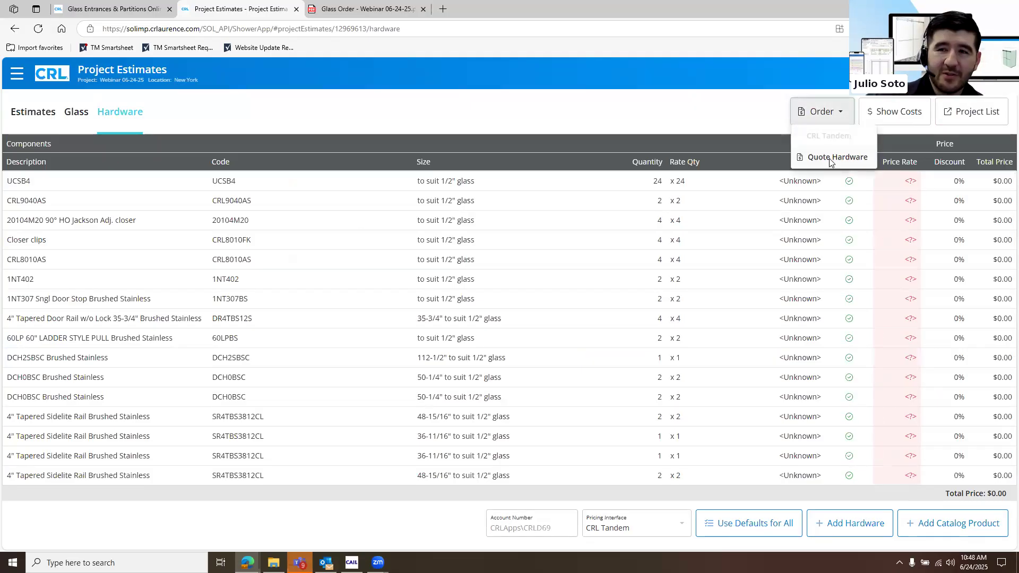
pyautogui.click(836, 157)
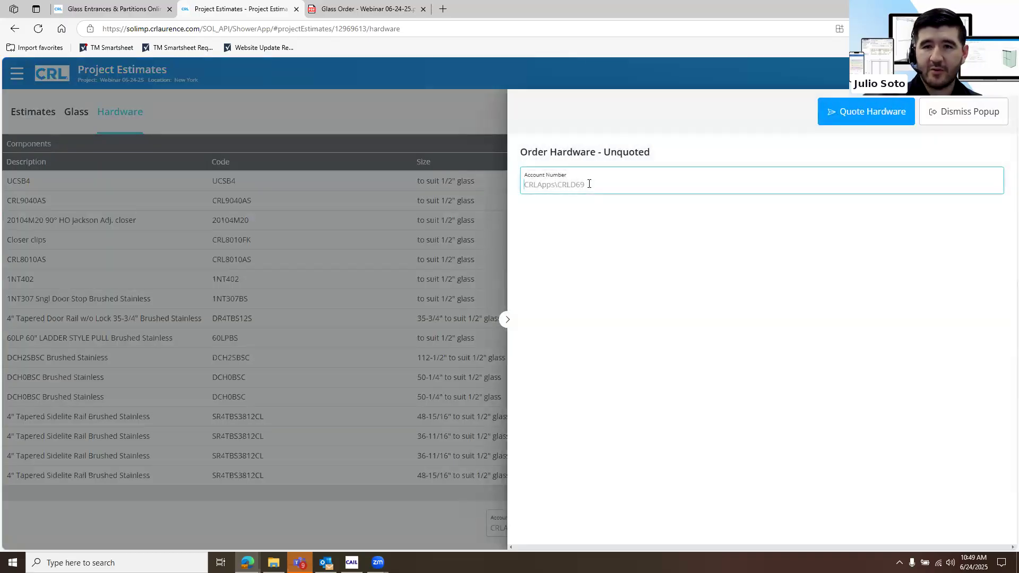
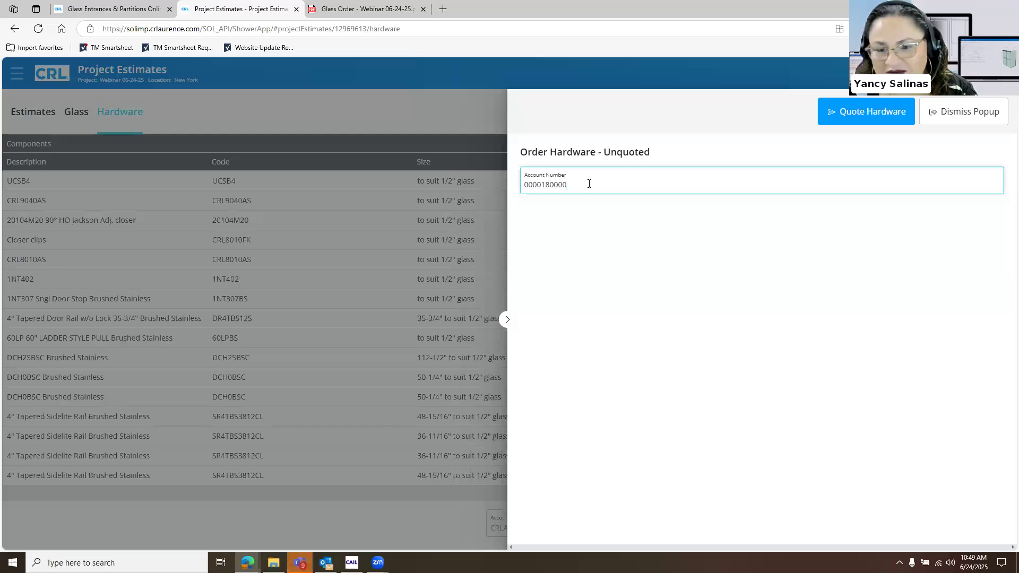
# Enter the customer's account number for the hardware quote and submit it to load the delivery and shipping details
pyautogui.moveTo(590, 184); pyautogui.dragTo(562, 184)
pyautogui.click(550, 186)
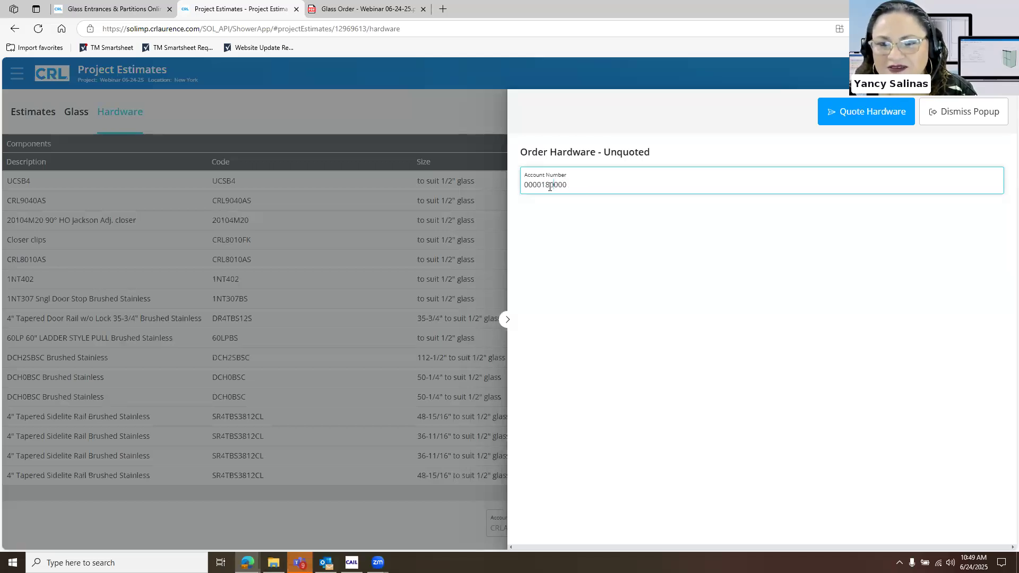
pyautogui.click(859, 114)
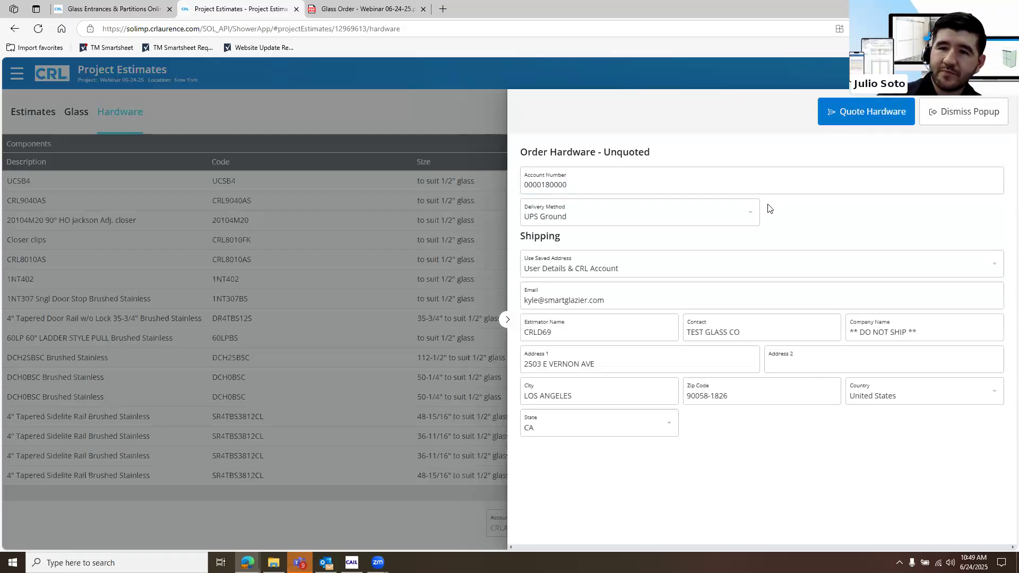
# Set the hardware quote's delivery method to Will Call
pyautogui.click(744, 216)
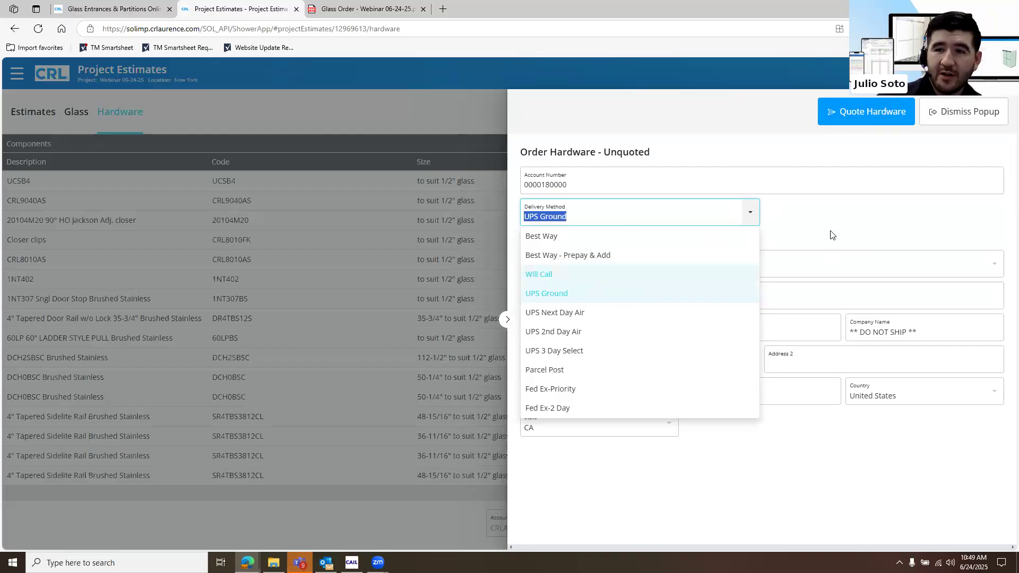
pyautogui.press('Return')
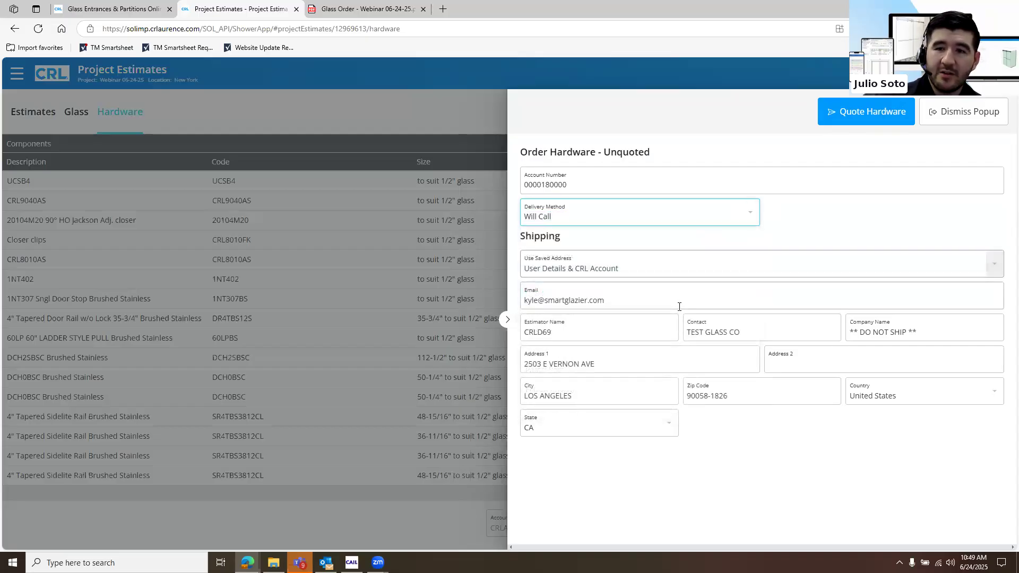
# Replace the contact e-mail in the hardware quote's shipping details with the colleague's e-mail address
pyautogui.moveTo(611, 301); pyautogui.dragTo(407, 292)
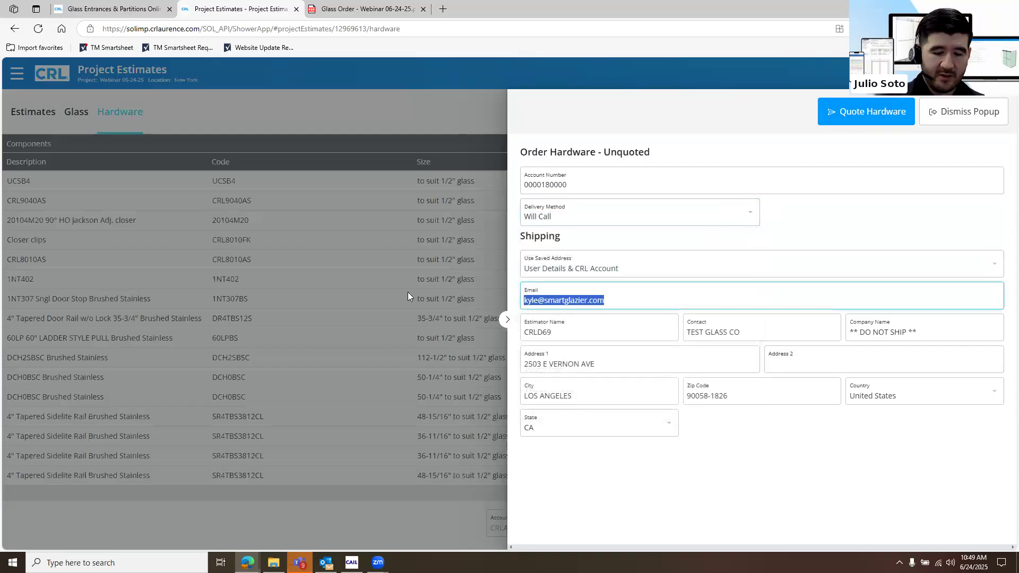
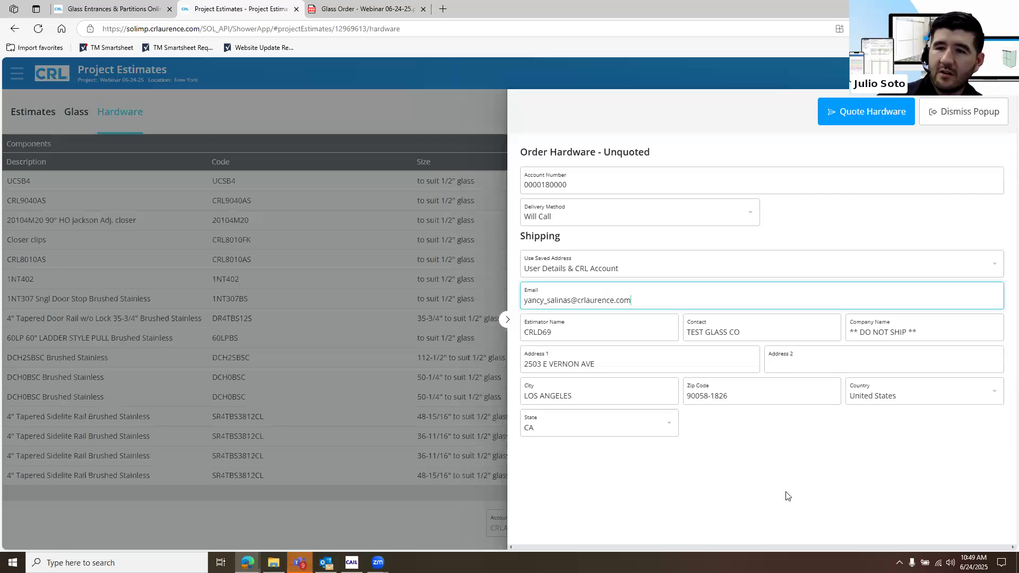
pyautogui.click(795, 504)
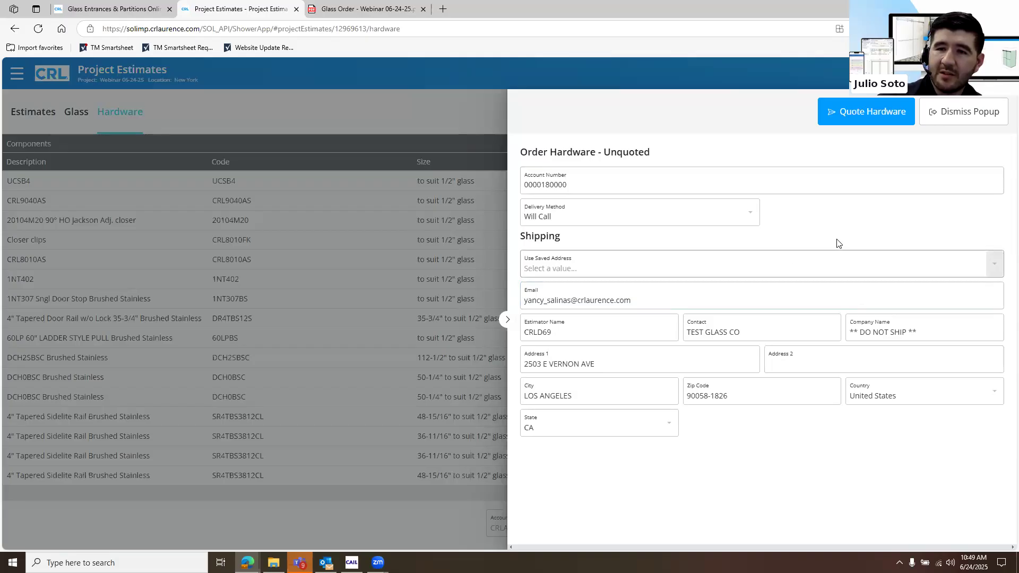
# Check the saved address choices for shipping and submit the hardware quote
pyautogui.click(838, 257)
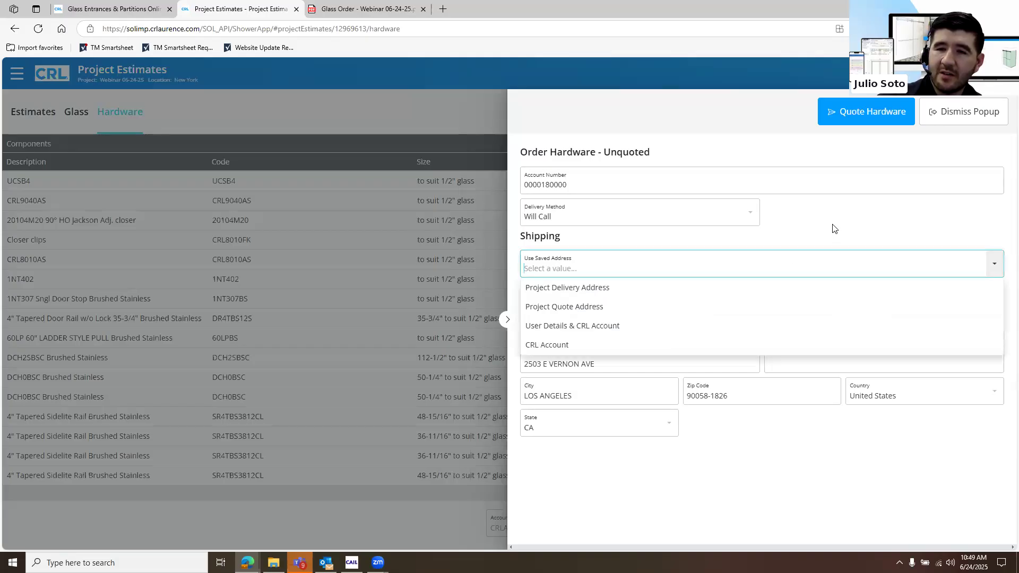
pyautogui.click(863, 135)
pyautogui.click(859, 115)
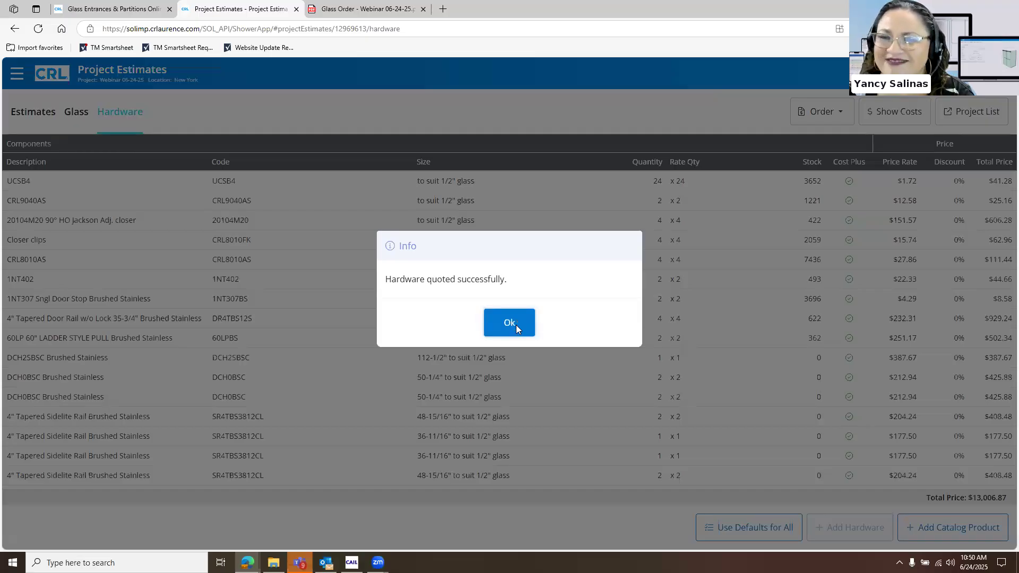
pyautogui.click(516, 325)
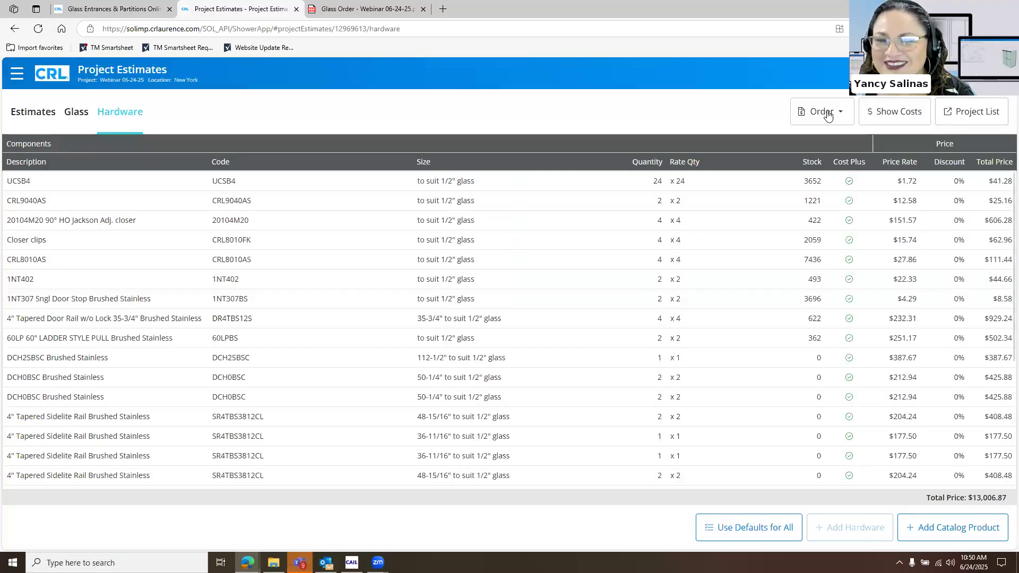
# Check the payment method on the quoted hardware and place the order, confirming the total above $5,000.00
pyautogui.click(826, 115)
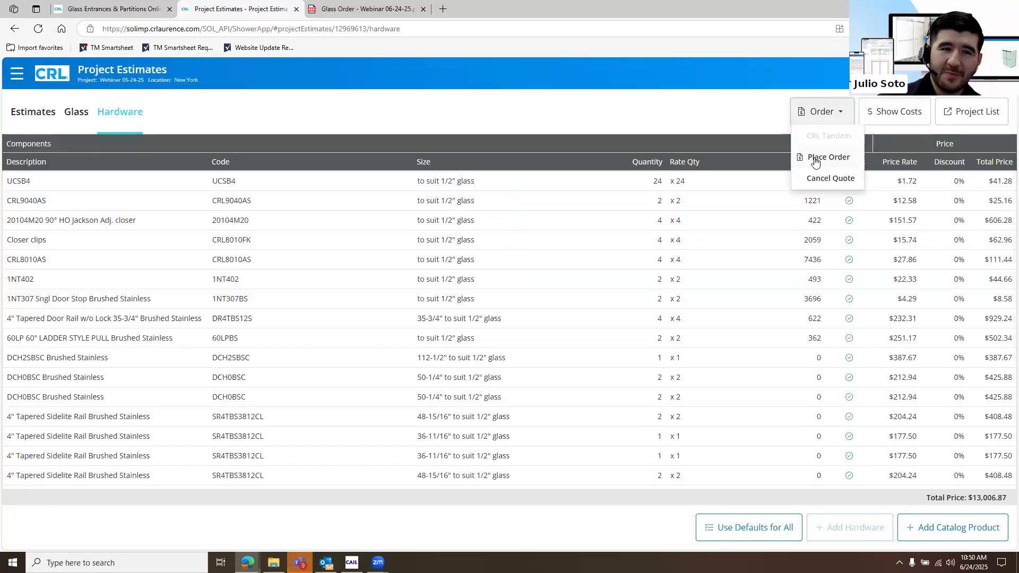
pyautogui.click(816, 162)
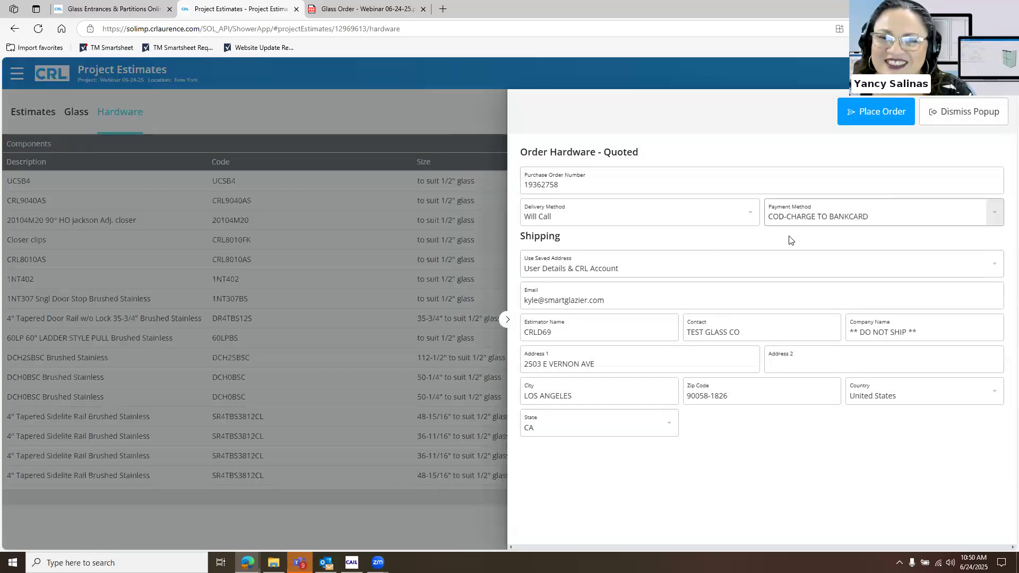
pyautogui.click(817, 219)
pyautogui.click(755, 154)
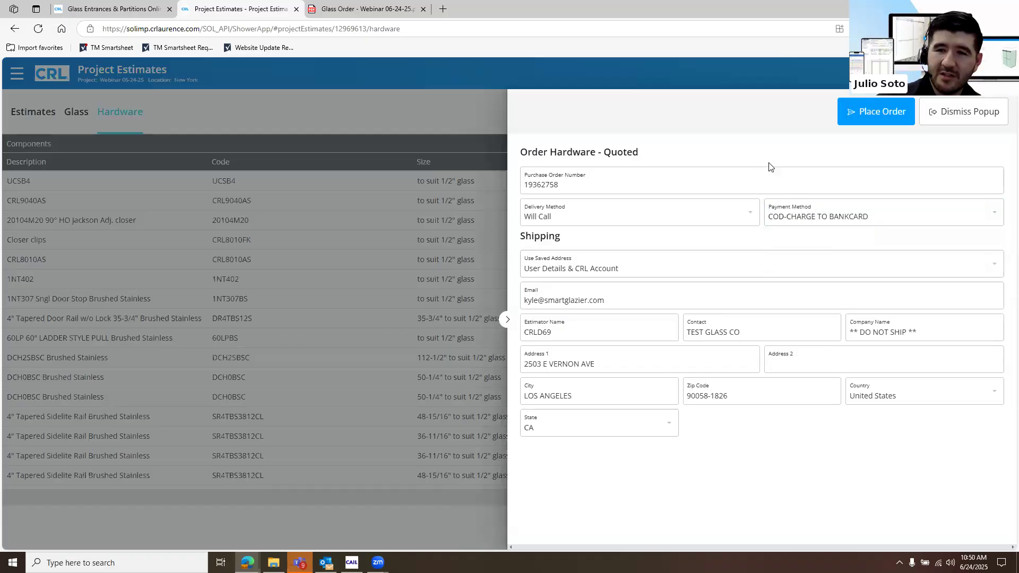
pyautogui.click(879, 116)
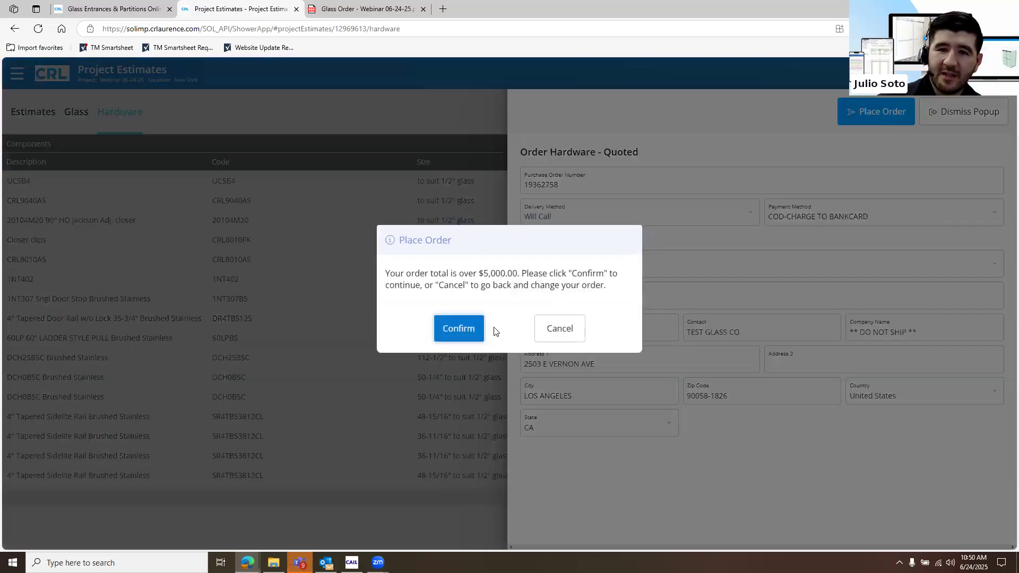
pyautogui.click(473, 330)
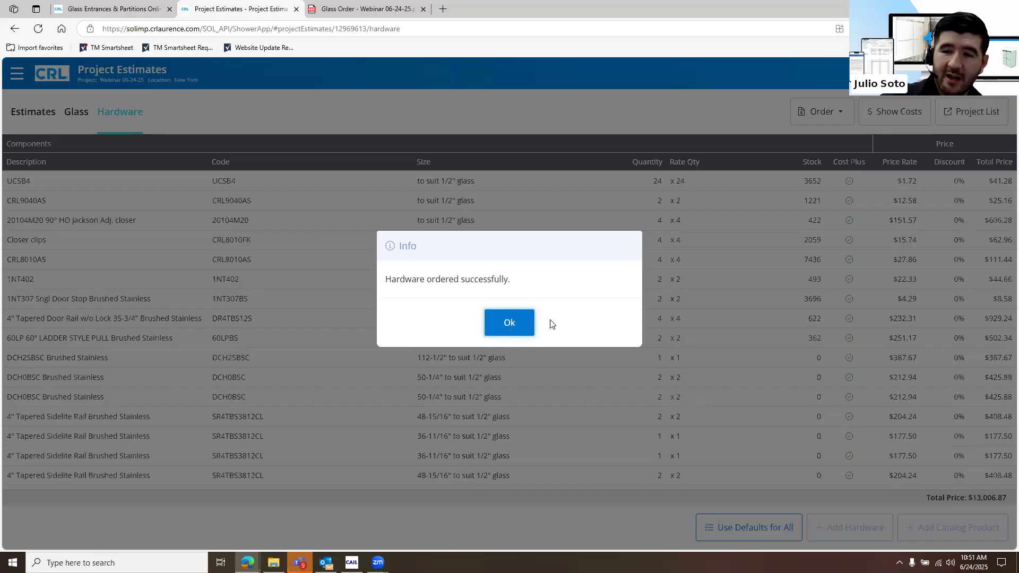
pyautogui.click(509, 324)
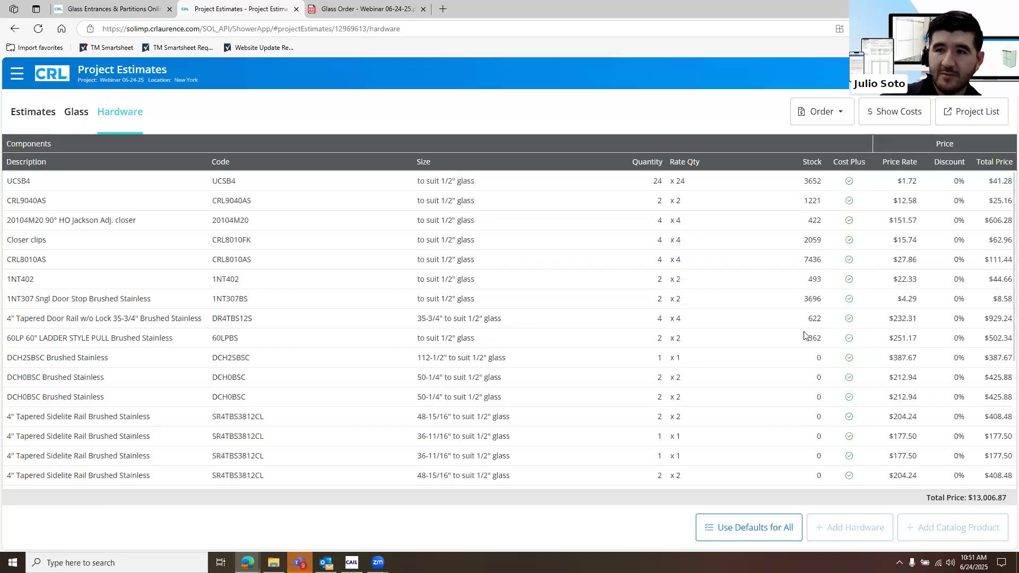
# Return to the project list and hide the project details to view the full list with quote/sales numbers
pyautogui.click(955, 111)
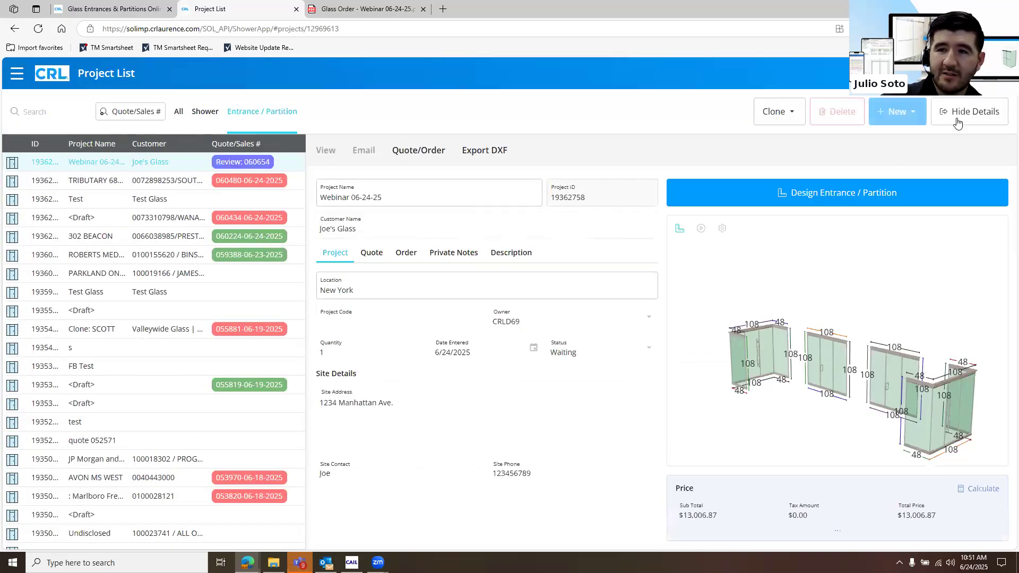
pyautogui.click(970, 112)
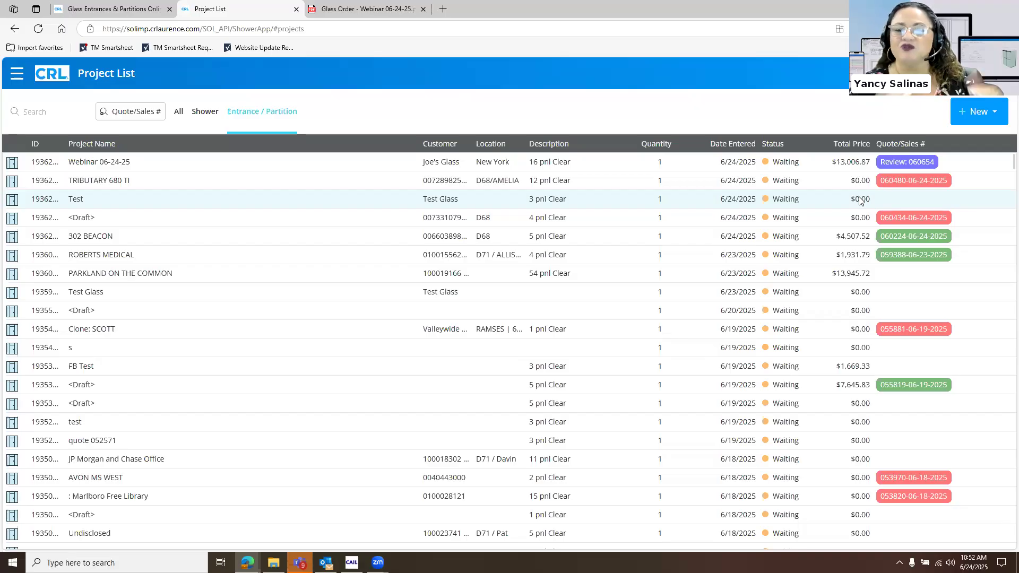
# Reopen the Webinar 06-24-25 project's quote/order hardware list and open the details of component 1NT402
pyautogui.click(780, 167)
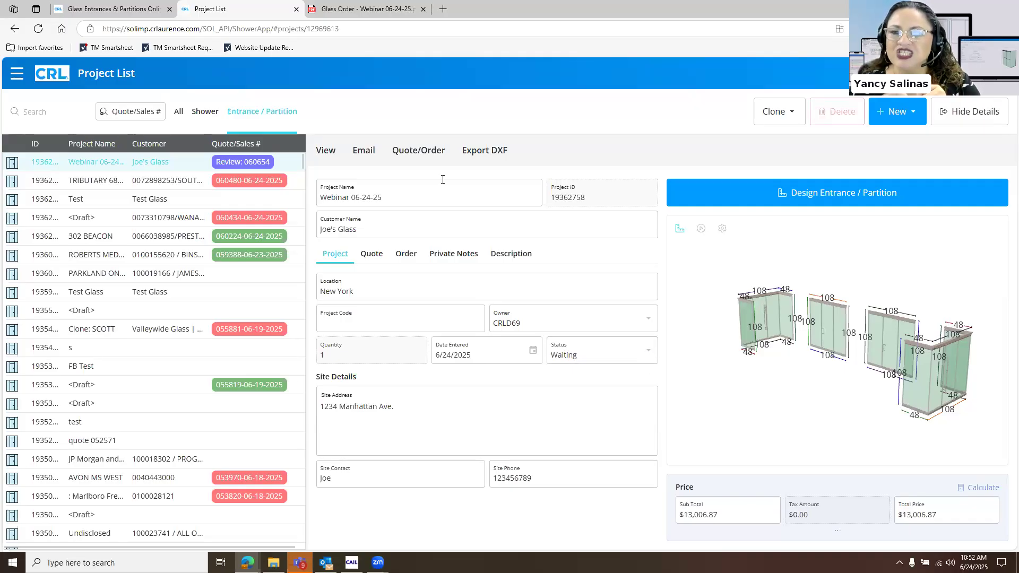
pyautogui.click(429, 159)
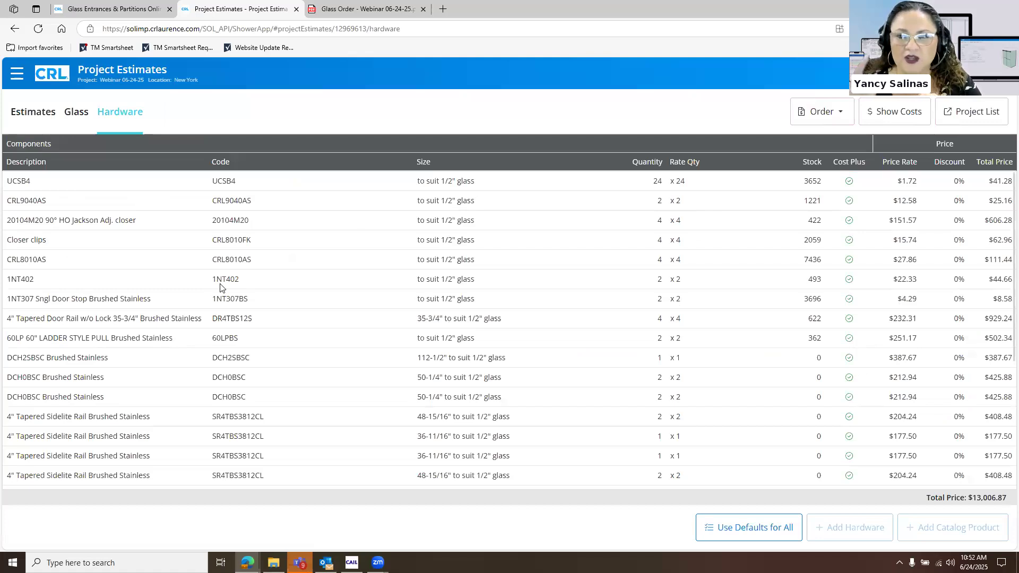
pyautogui.click(220, 286)
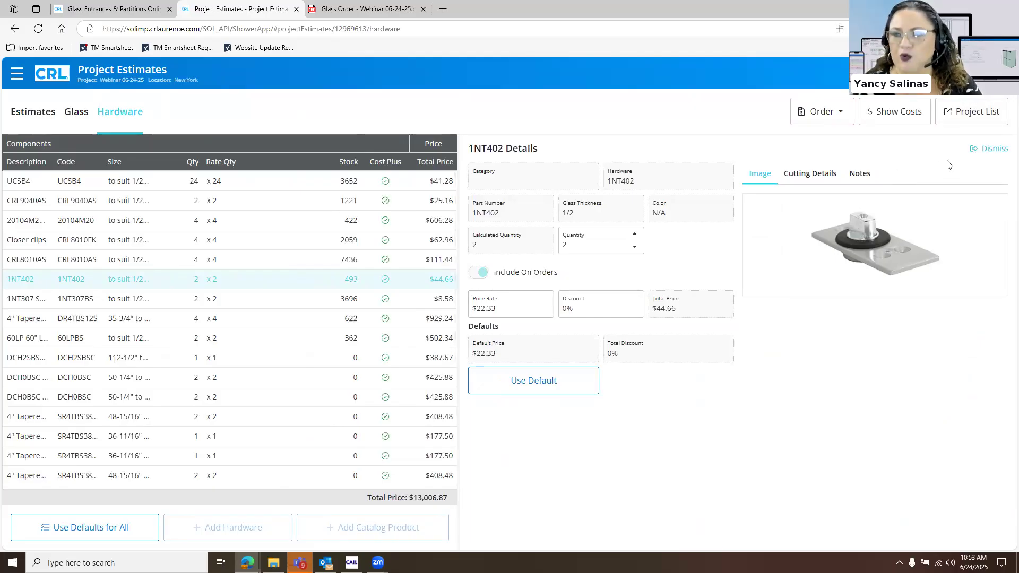
pyautogui.click(635, 248)
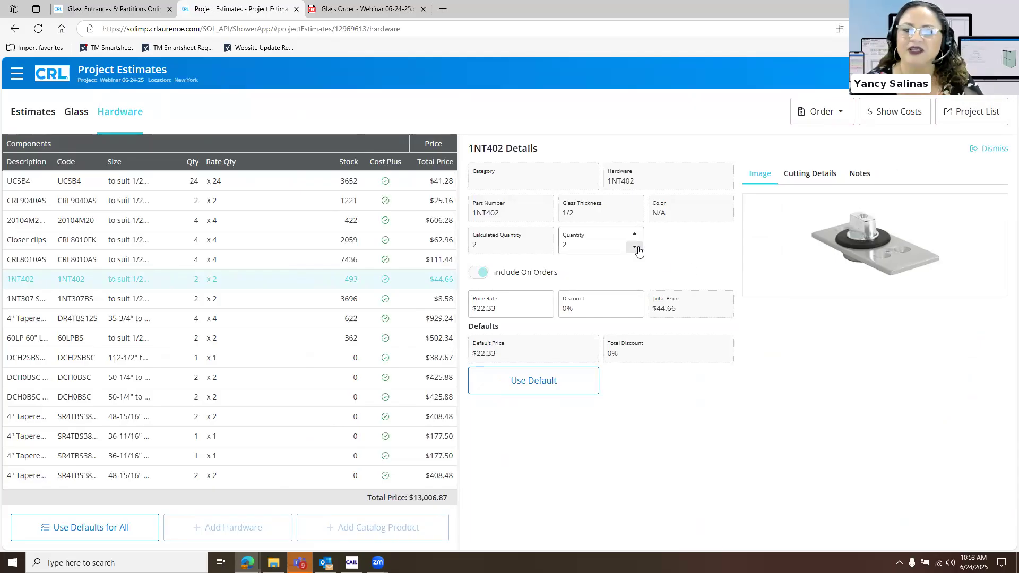
pyautogui.click(635, 247)
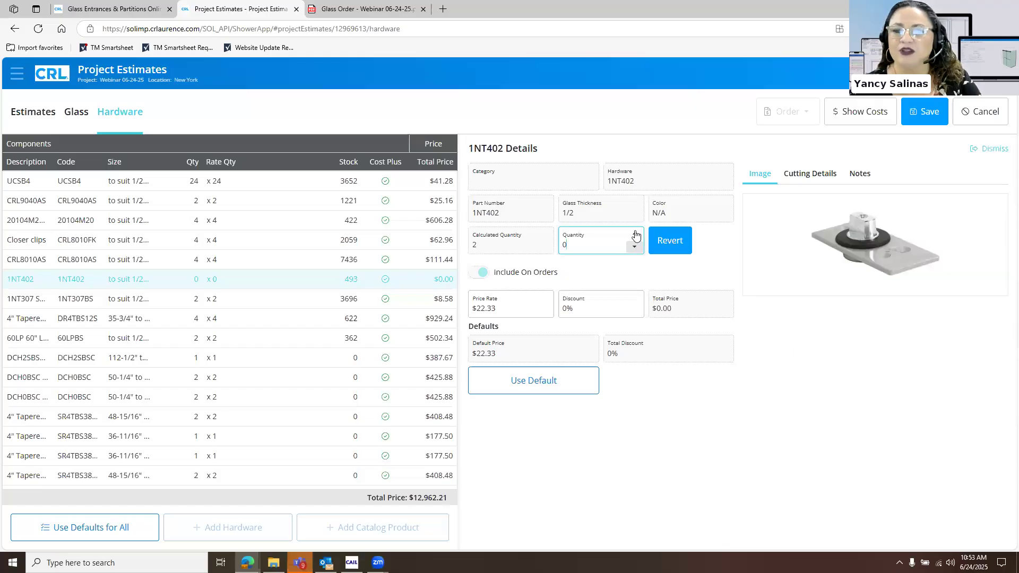
pyautogui.click(635, 234)
pyautogui.click(635, 234)
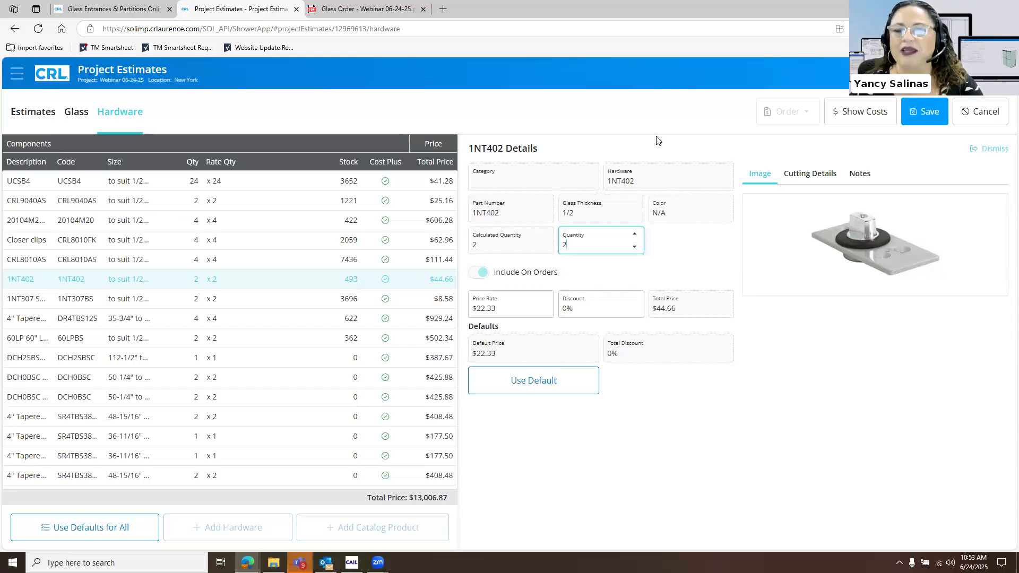
# Set the quantity of component 1NT402 to 0, save the change, and return to the project list
pyautogui.click(634, 247)
pyautogui.click(635, 247)
pyautogui.click(922, 121)
pyautogui.click(959, 115)
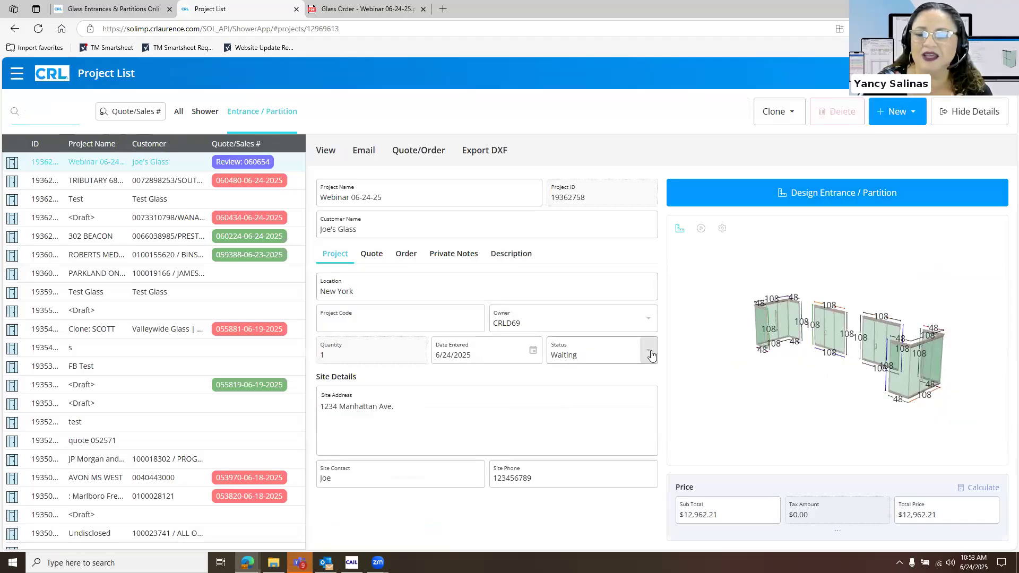
# Change the Webinar 06-24-25 project's status to Ordered, save it, and return to the full project list
pyautogui.click(590, 354)
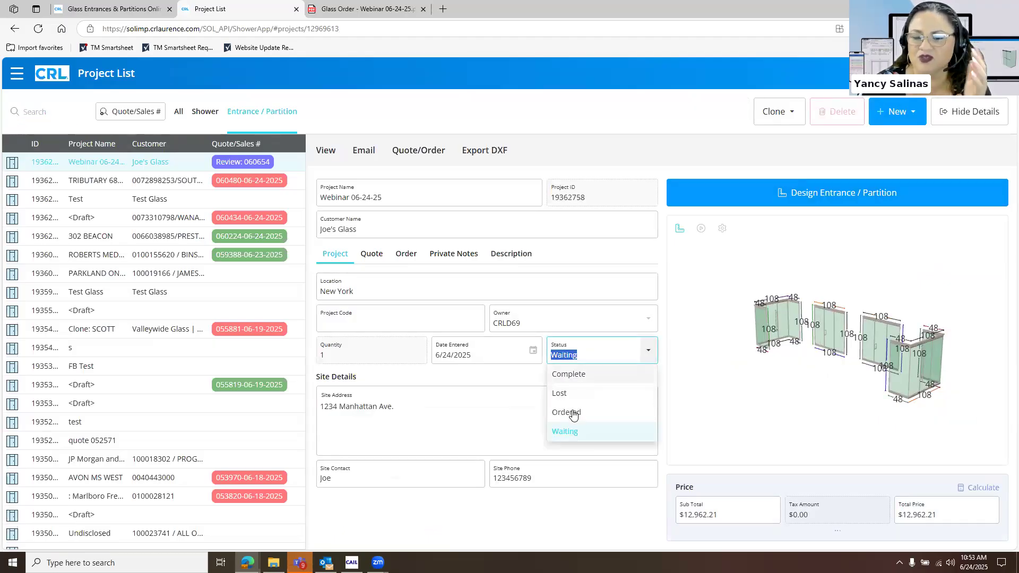
pyautogui.click(574, 412)
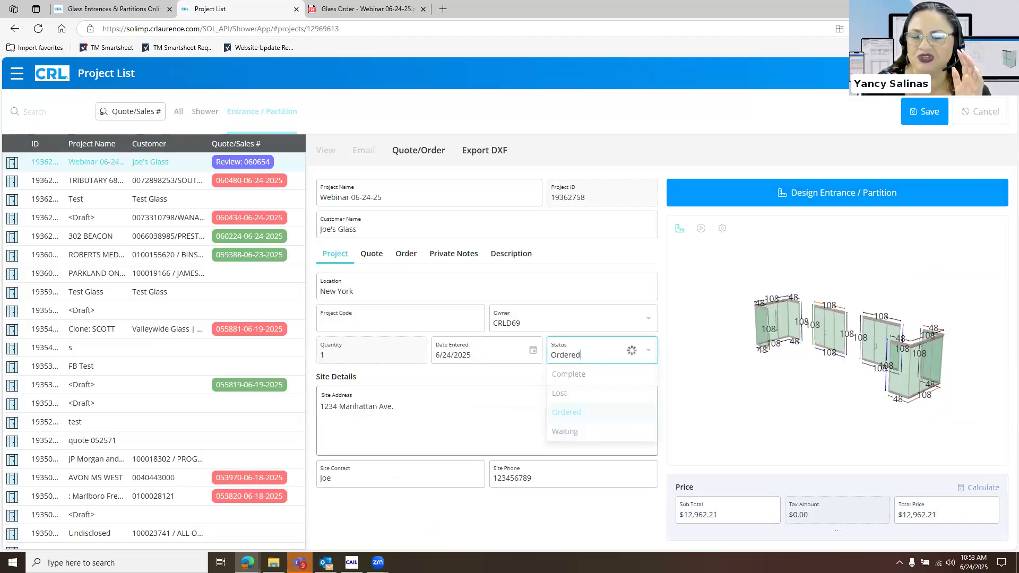
pyautogui.click(923, 117)
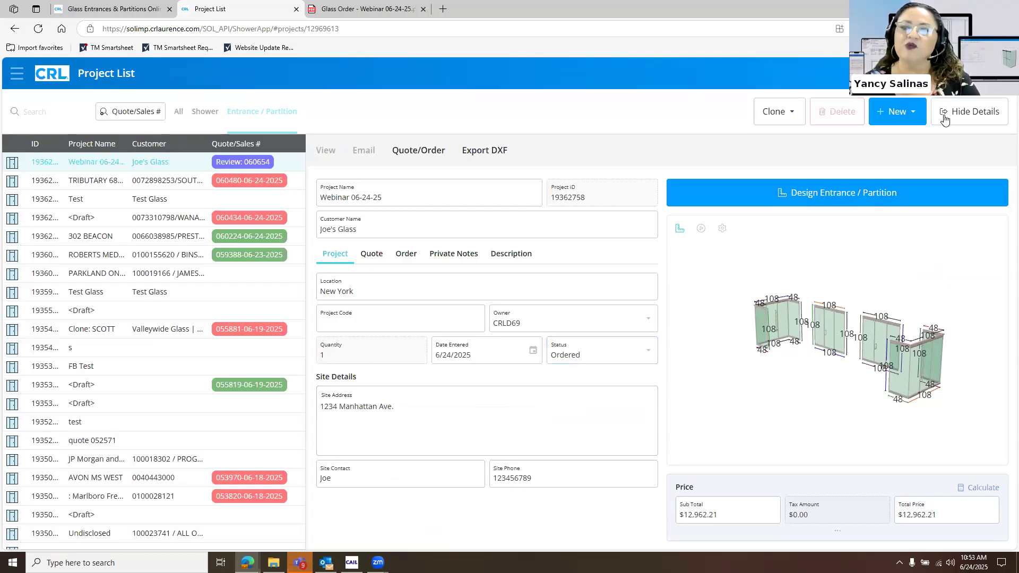
pyautogui.click(951, 115)
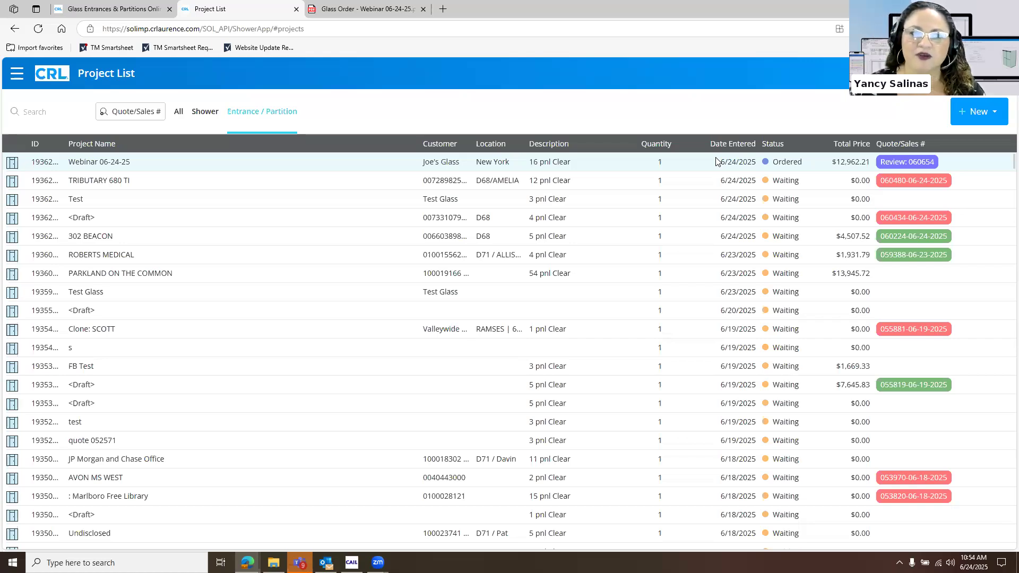
# Reopen the Webinar 06-24-25 project, view its online customer quote, and select the quote page's web address
pyautogui.click(19, 74)
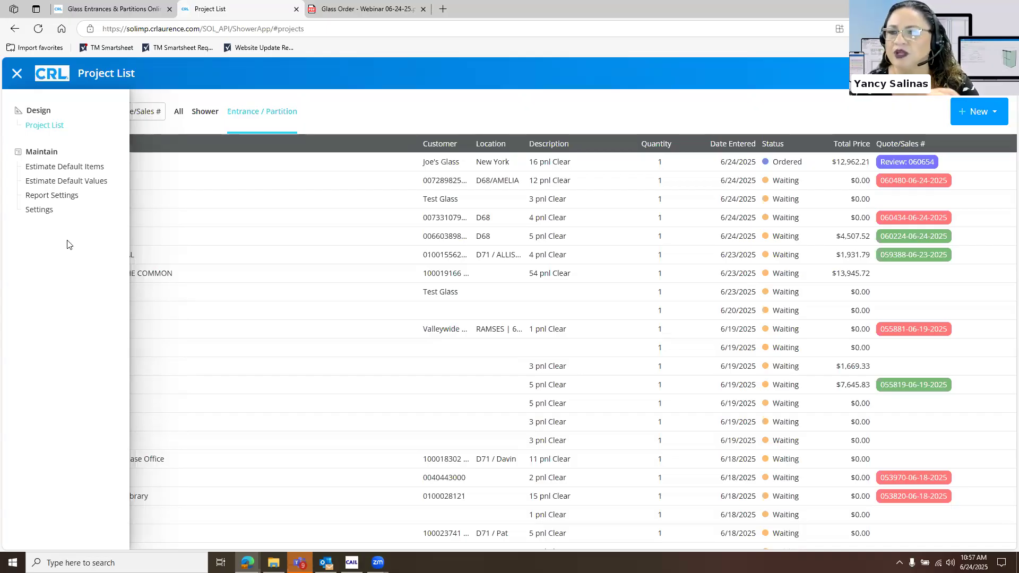
pyautogui.click(453, 169)
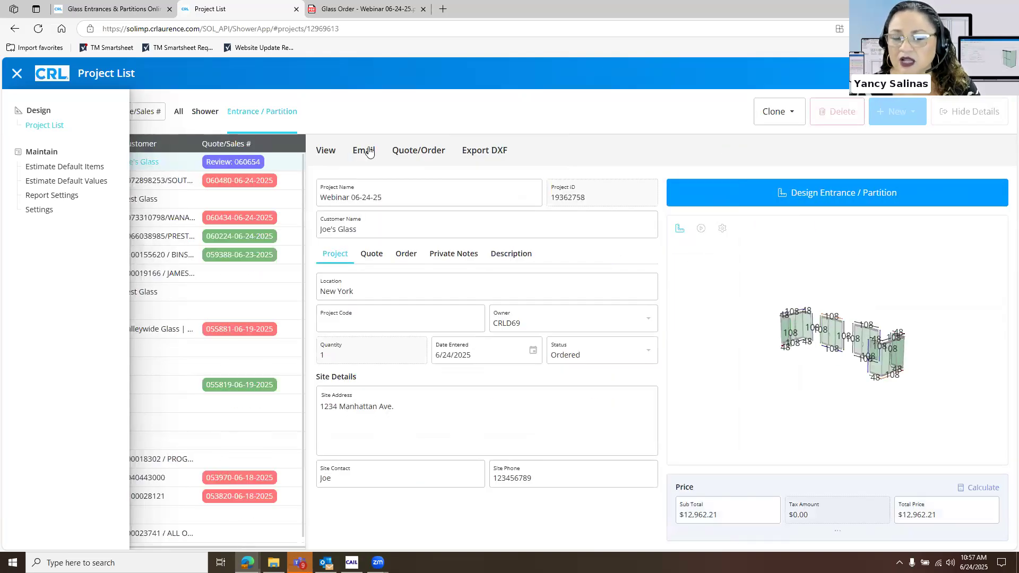
pyautogui.click(396, 151)
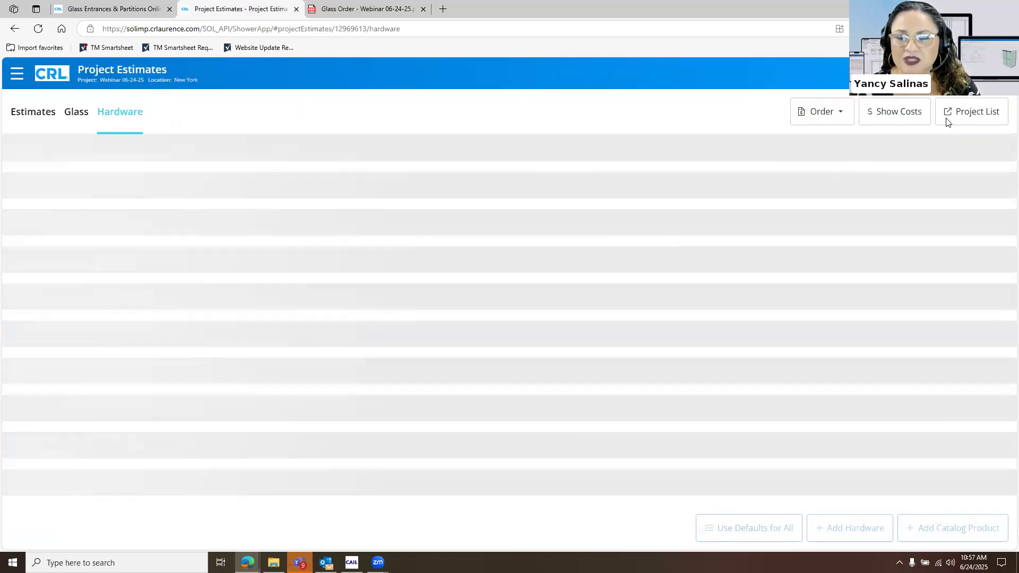
pyautogui.click(972, 111)
pyautogui.click(326, 153)
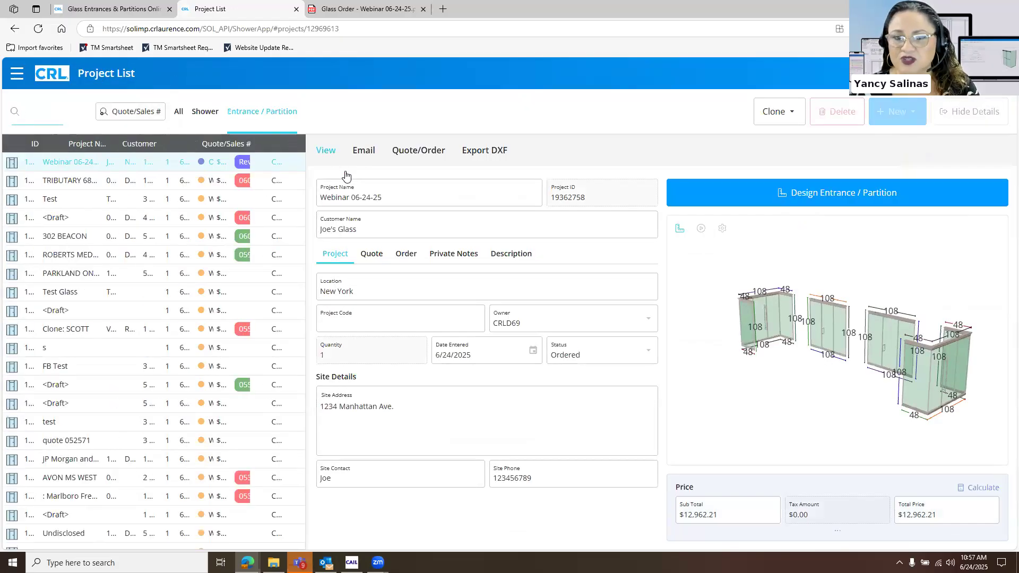
pyautogui.click(347, 170)
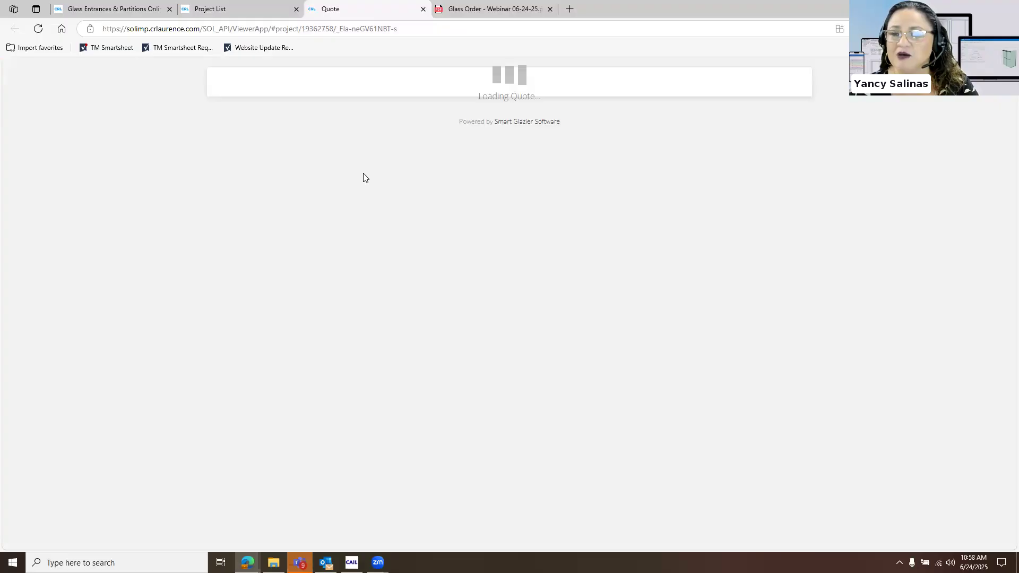
pyautogui.click(227, 30)
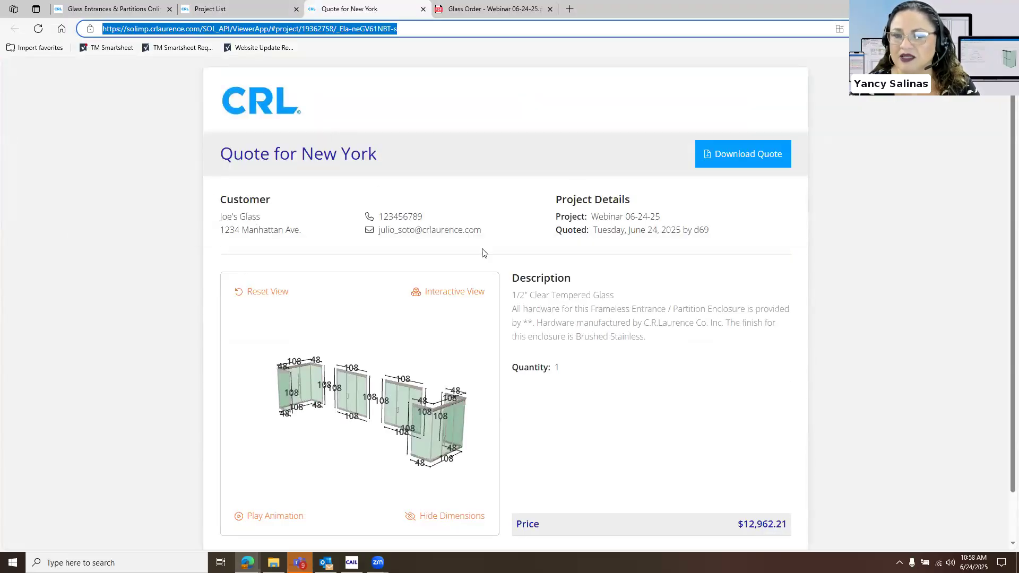
# Open the quote for New York as a downloadable PDF and look through its elevation drawing, description and price
pyautogui.click(745, 159)
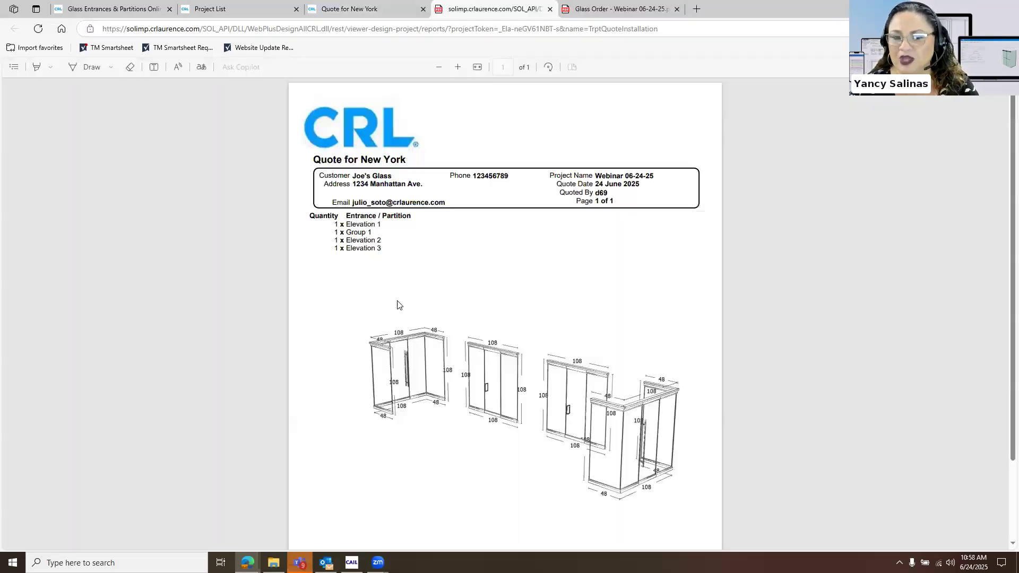
pyautogui.scroll(-2, 420, 313)
pyautogui.scroll(2, 435, 339)
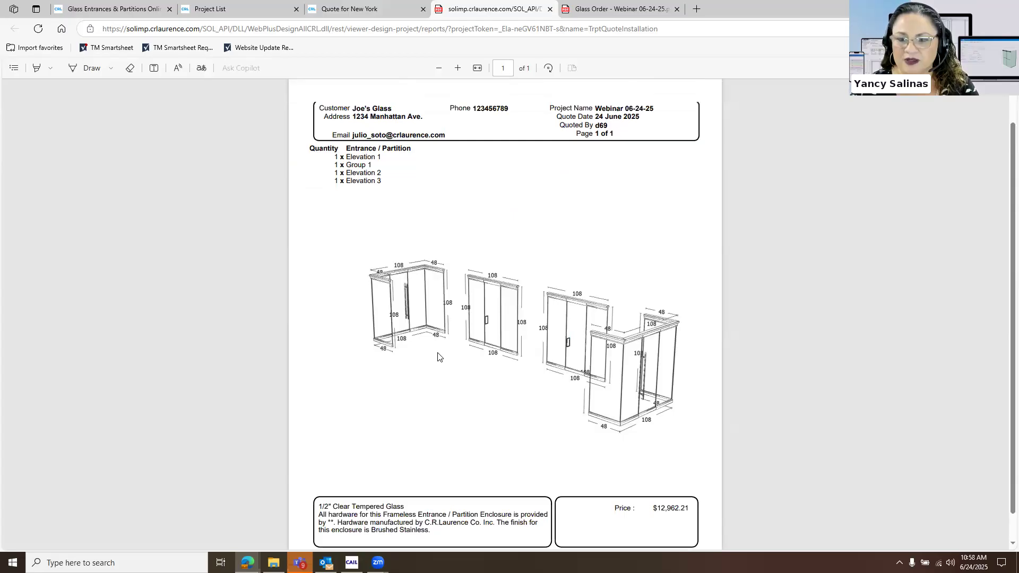
# Return to the online quote for New York, open its interactive 3D view, play the animation and examine the elevations from several angles
pyautogui.scroll(-2, 351, 192)
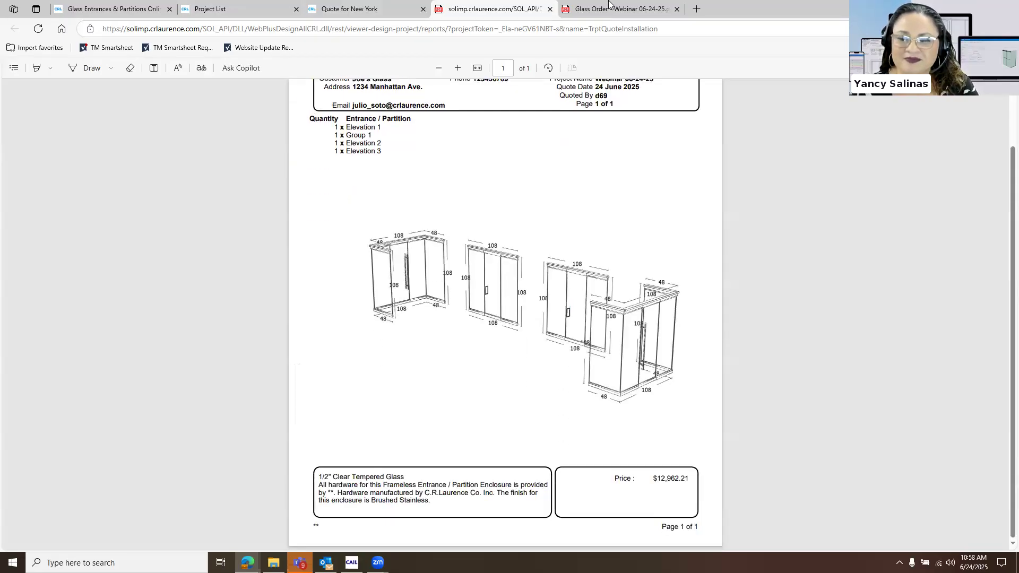
pyautogui.click(399, 4)
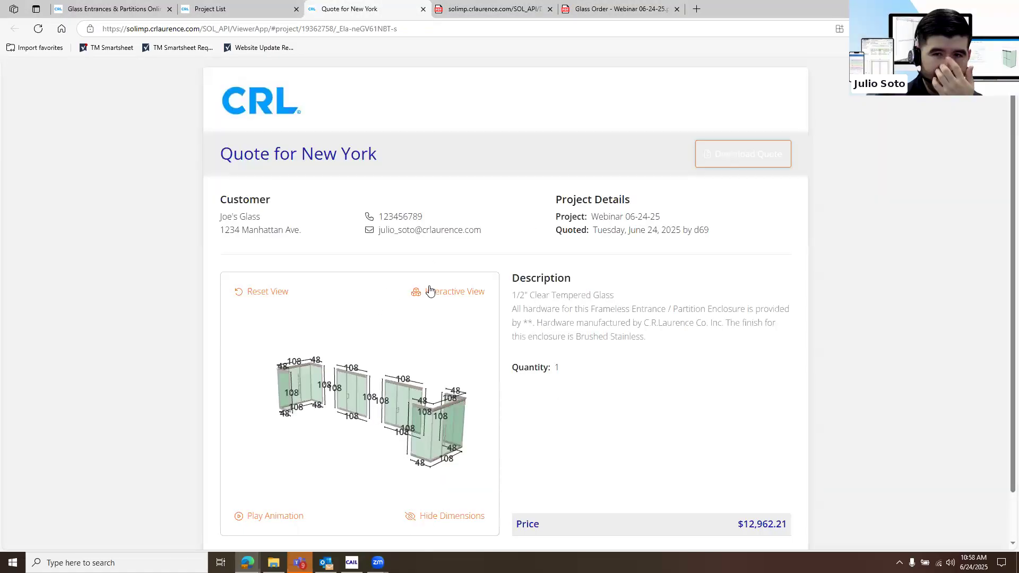
pyautogui.click(450, 297)
pyautogui.scroll(5, 533, 314)
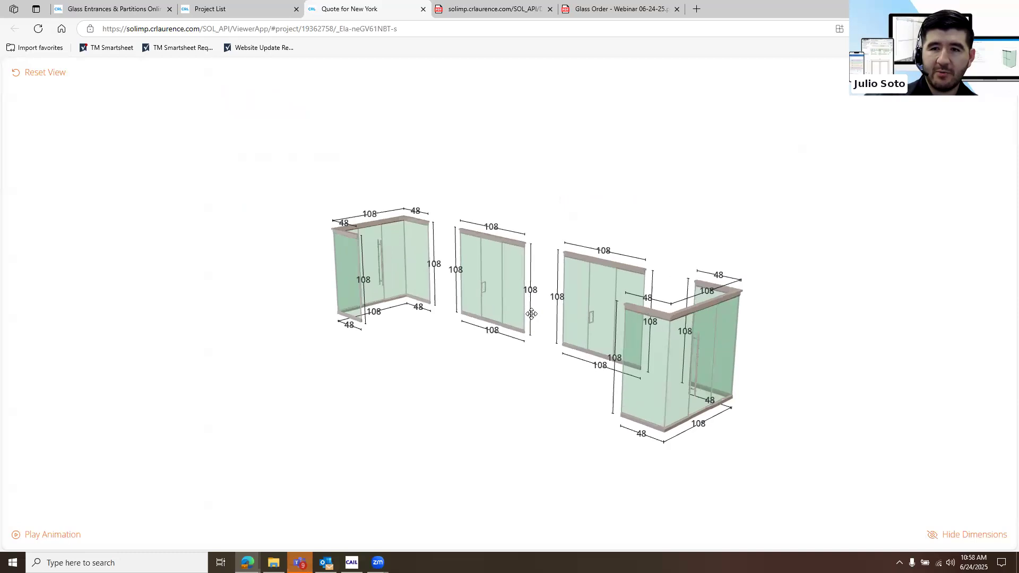
pyautogui.moveTo(473, 316)
pyautogui.mouseDown()
pyautogui.moveTo(439, 318)
pyautogui.moveTo(513, 313)
pyautogui.moveTo(488, 324)
pyautogui.mouseUp()
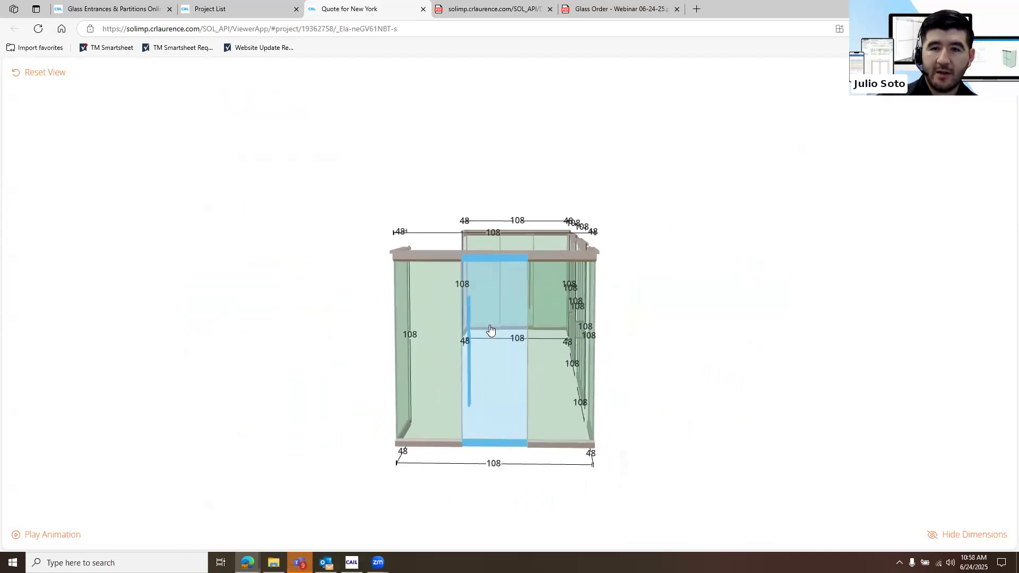
pyautogui.click(52, 535)
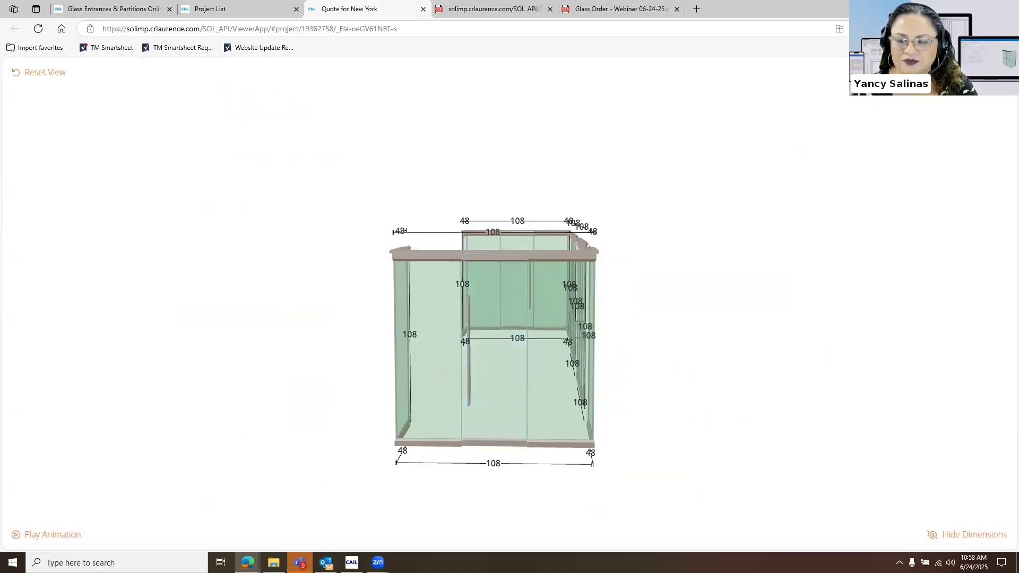
pyautogui.moveTo(867, 412); pyautogui.dragTo(812, 415)
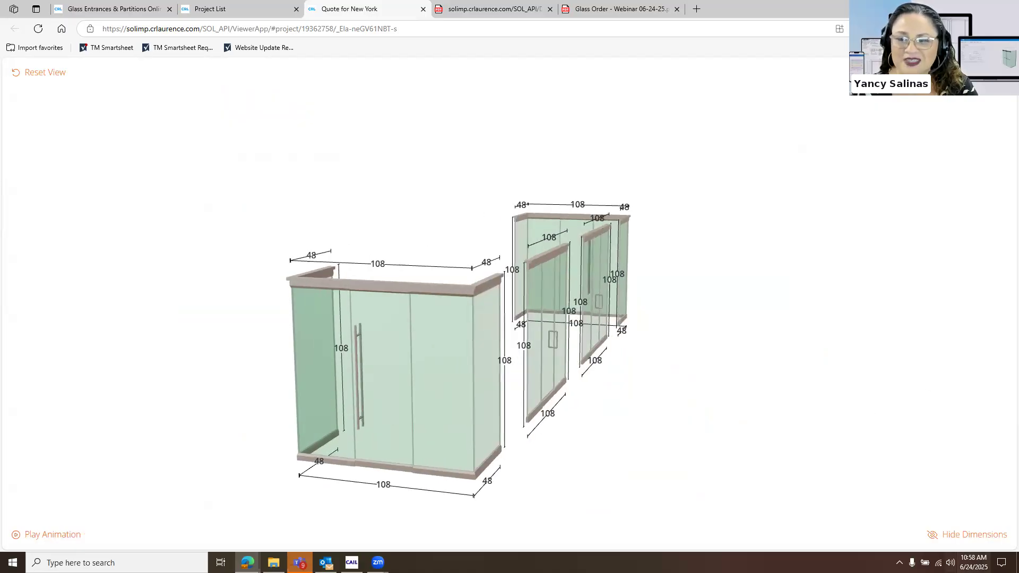
# Hide the dimensions on the quote's 3D model, view it from another angle, show them again and leave the interactive view
pyautogui.click(973, 535)
pyautogui.moveTo(678, 398); pyautogui.dragTo(486, 414)
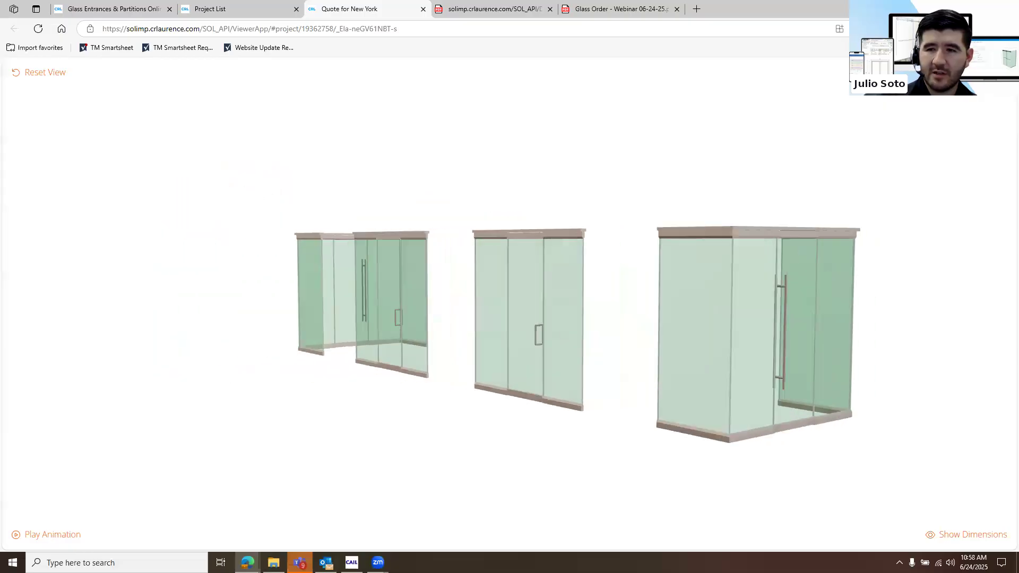
pyautogui.click(975, 535)
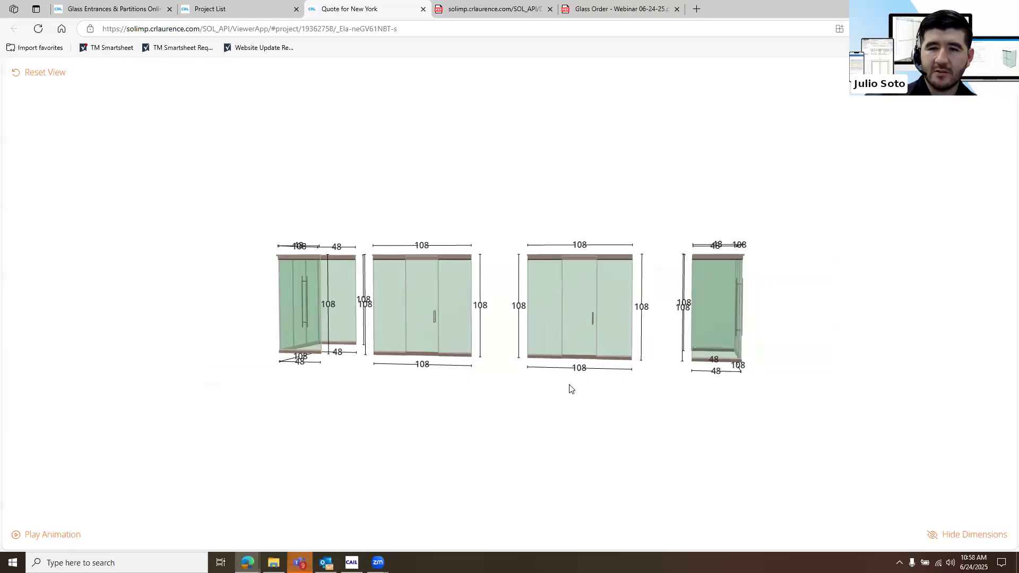
pyautogui.press('Escape')
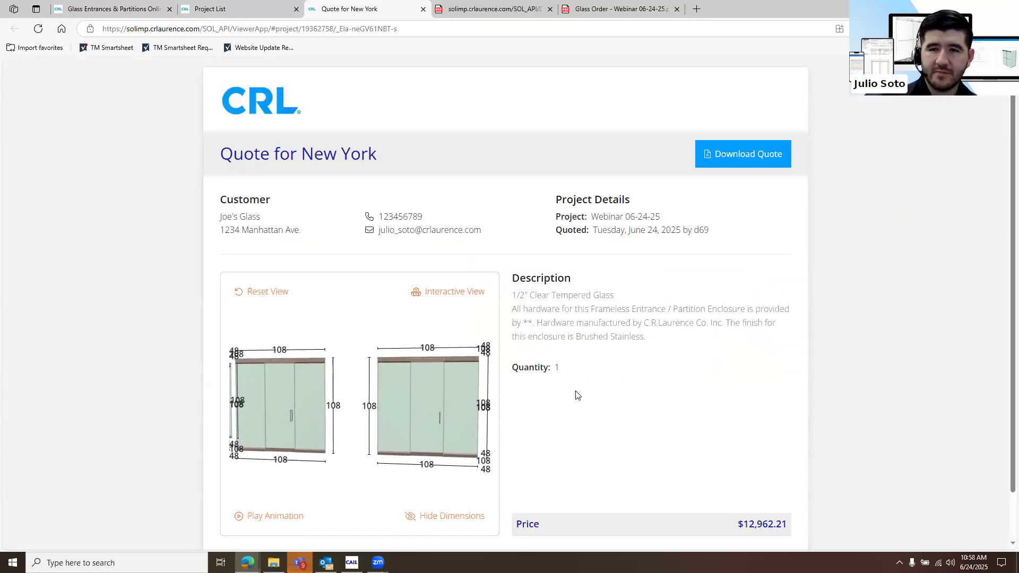
pyautogui.scroll(-1, 576, 395)
pyautogui.scroll(1, 574, 394)
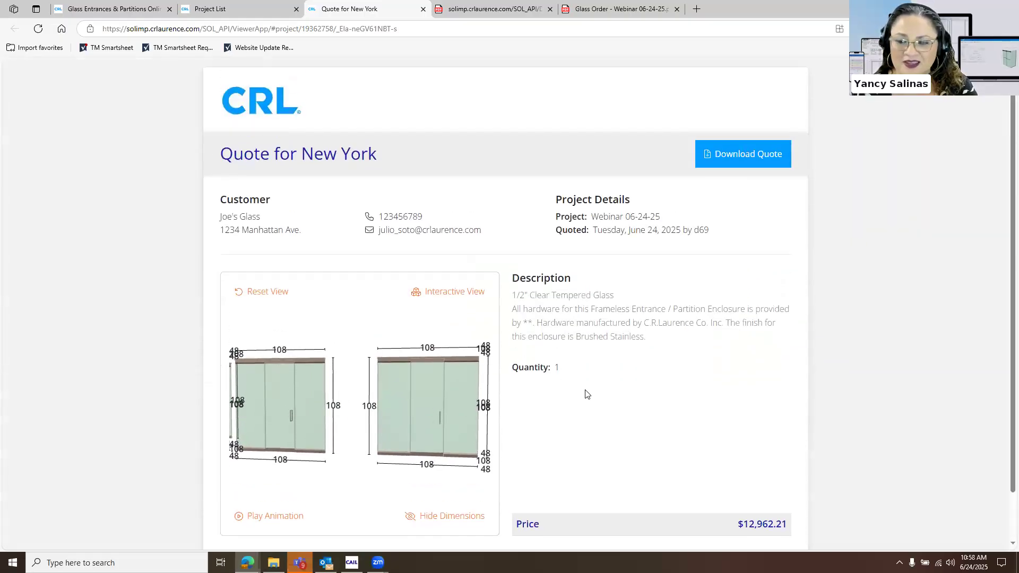
pyautogui.scroll(-1, 587, 394)
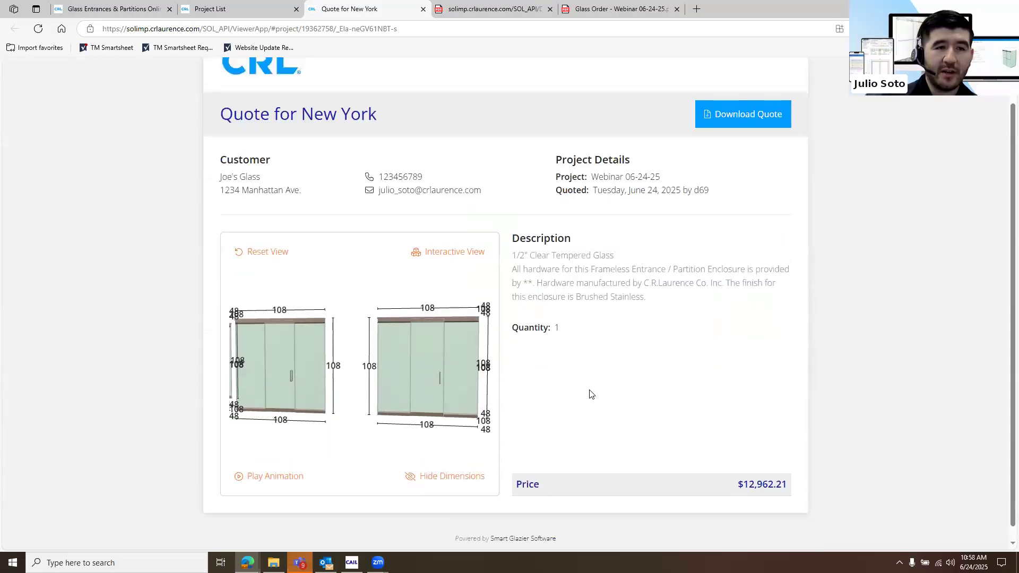
pyautogui.scroll(1, 591, 393)
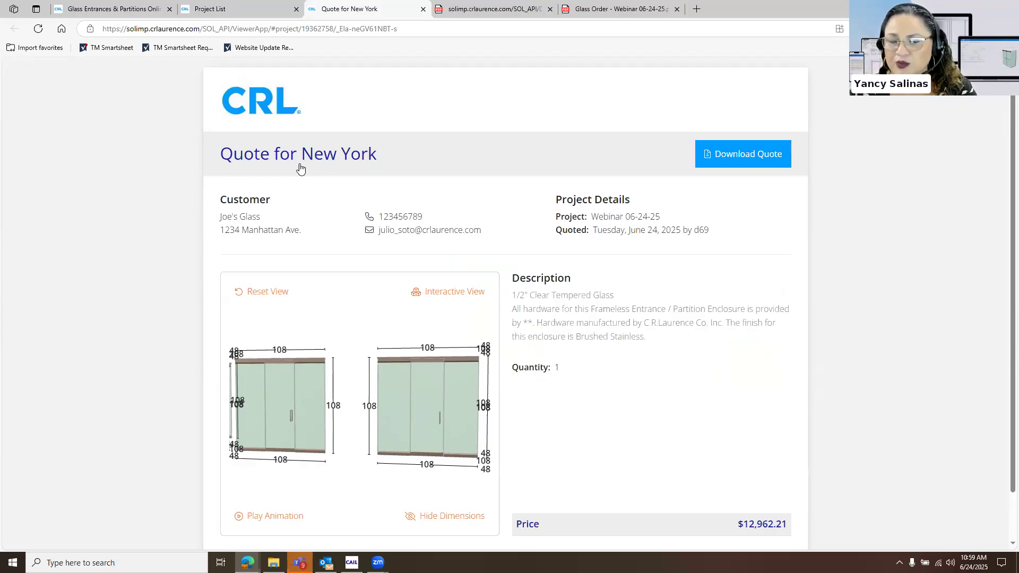
# Generate the Webinar 06-24-25 project's hardware list from the project list, open the PDF and look through its parts
pyautogui.click(210, 9)
pyautogui.click(332, 150)
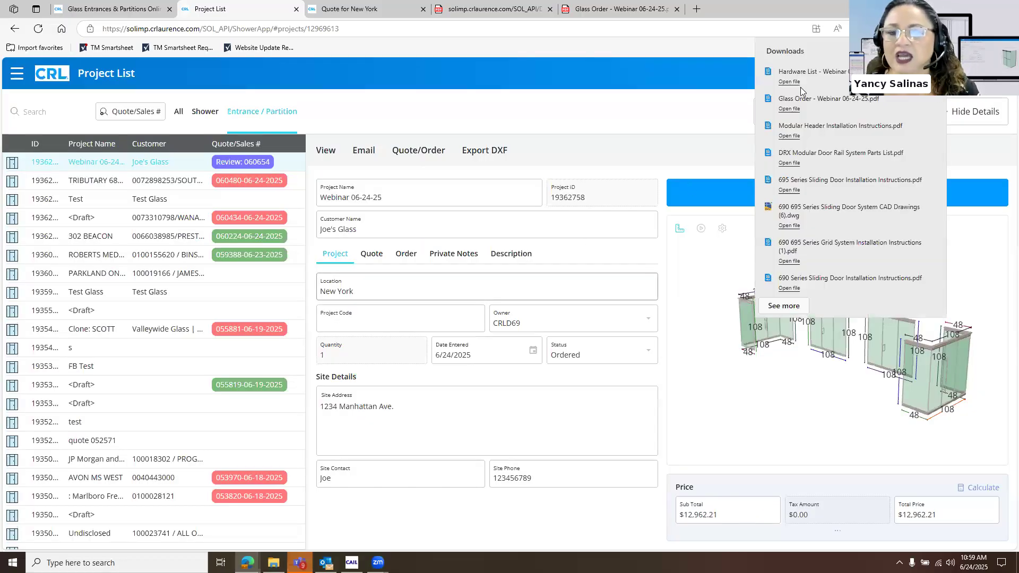
pyautogui.click(801, 87)
pyautogui.scroll(-10, 510, 360)
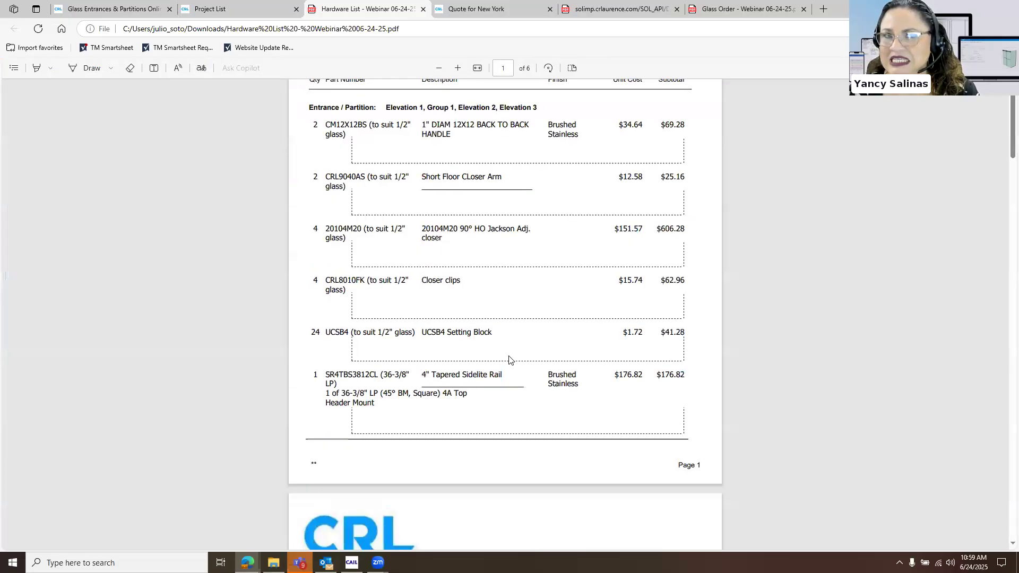
pyautogui.scroll(-10, 514, 358)
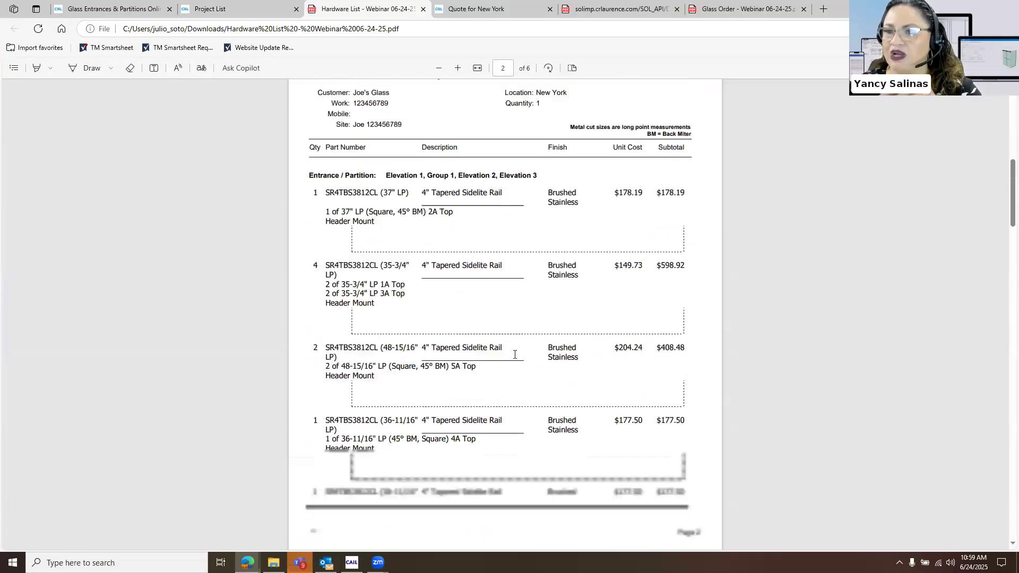
pyautogui.scroll(-20, 514, 357)
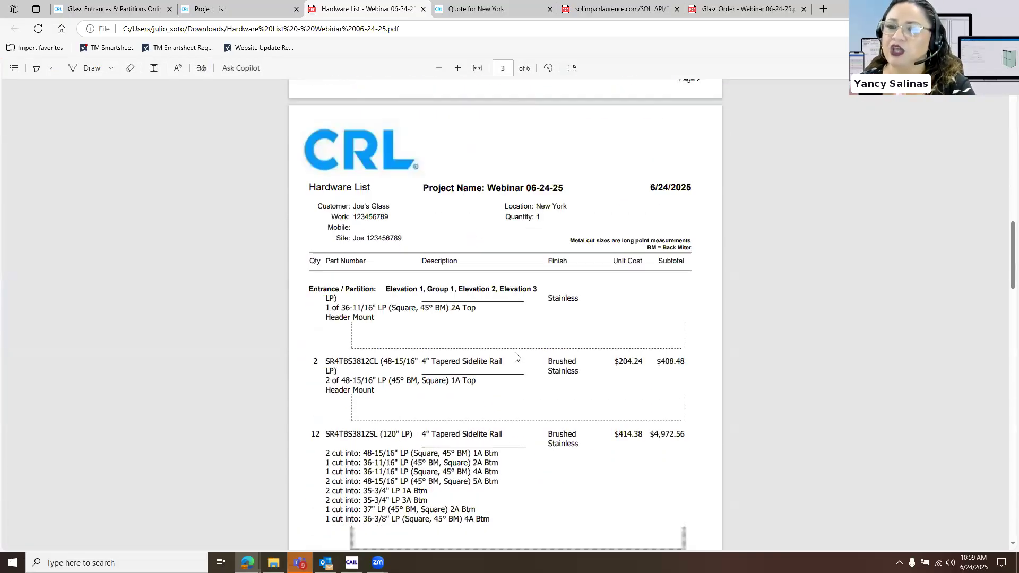
pyautogui.scroll(-10, 455, 285)
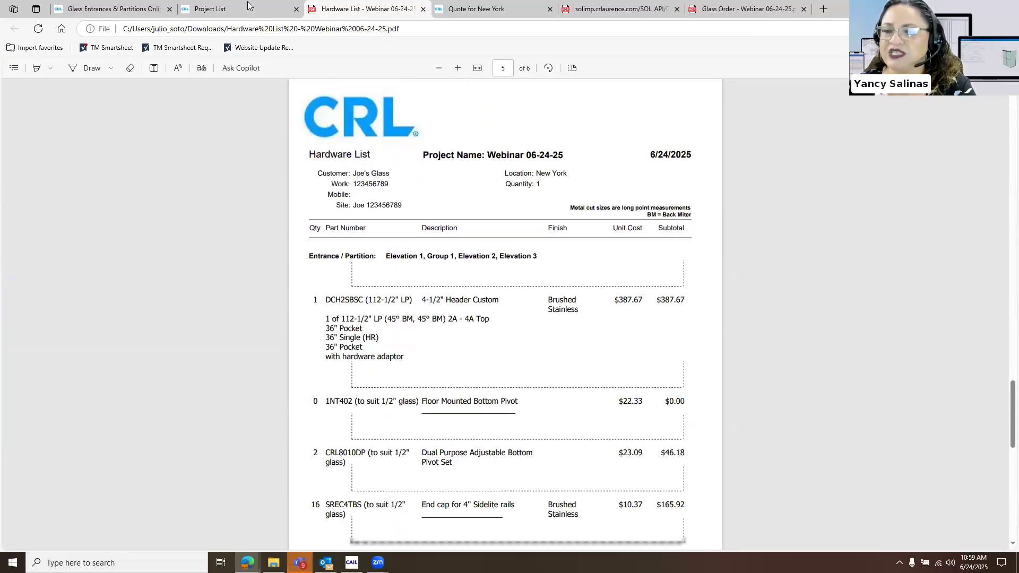
# Return to the project list, open the ordered Webinar 06-24-25 entrance in the designer, acknowledge the notice and review its materials
pyautogui.hotkey('ctrl', 'shift', 'Tab')
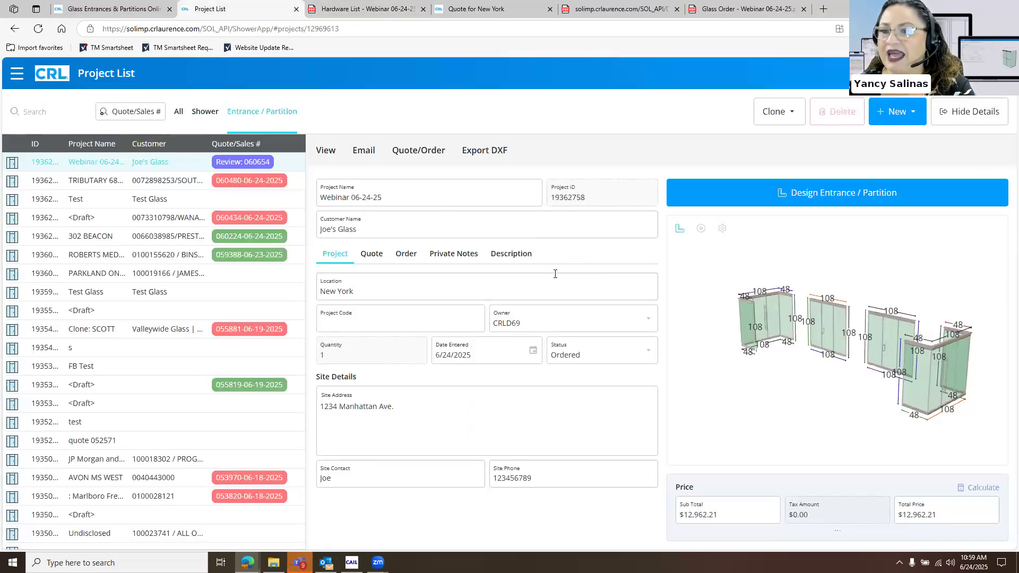
pyautogui.click(733, 205)
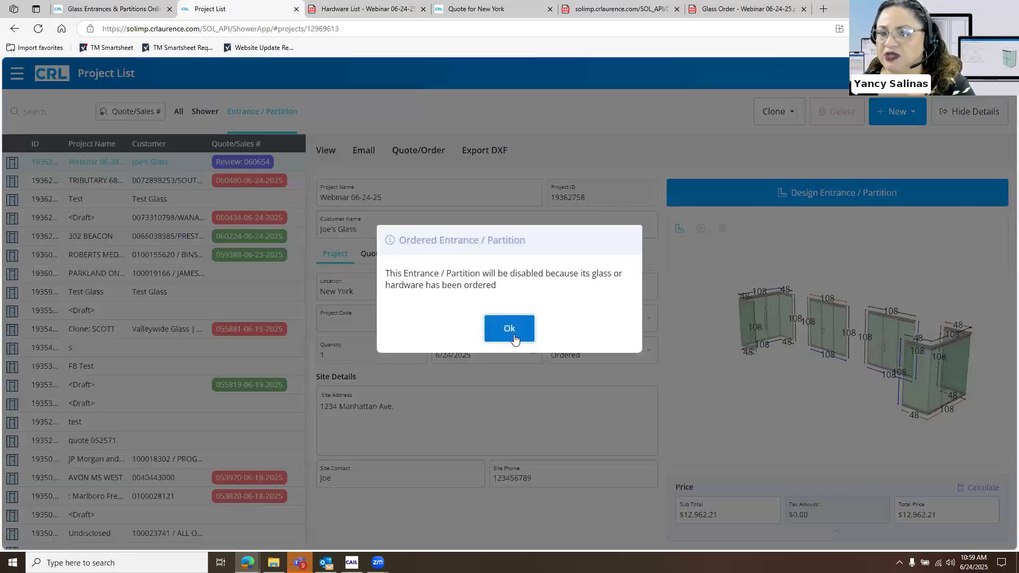
pyautogui.click(509, 329)
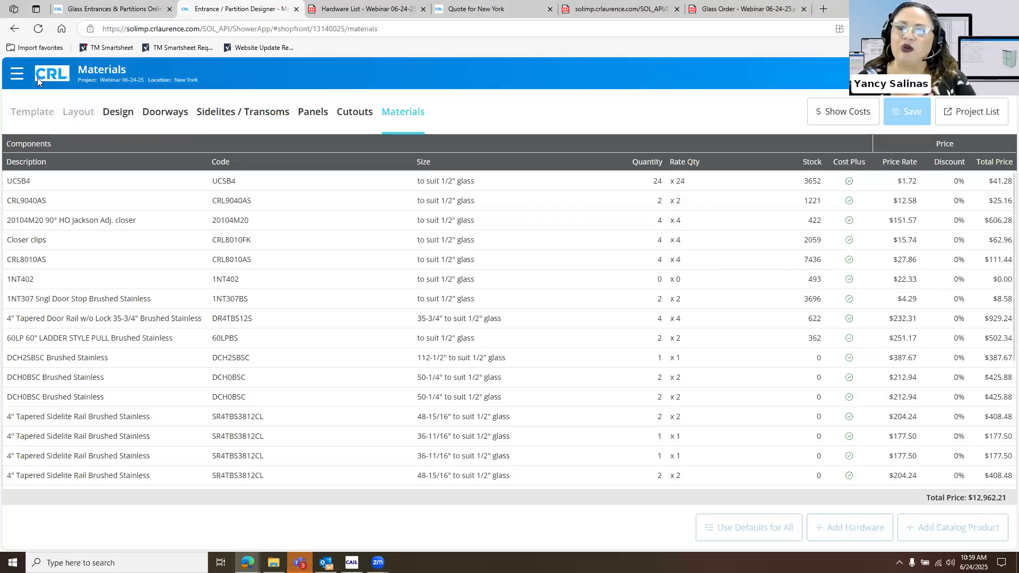
pyautogui.click(21, 83)
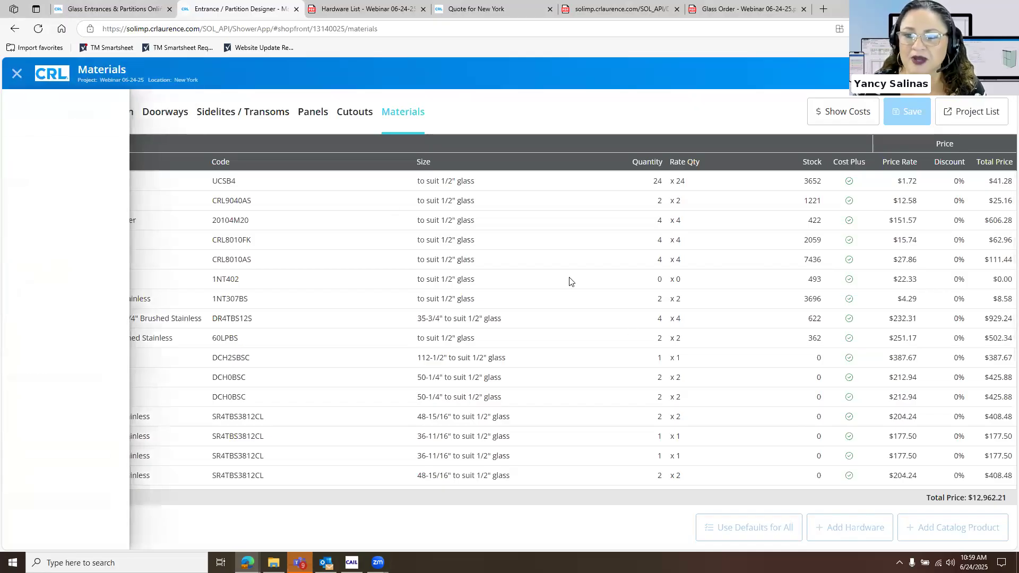
pyautogui.click(674, 237)
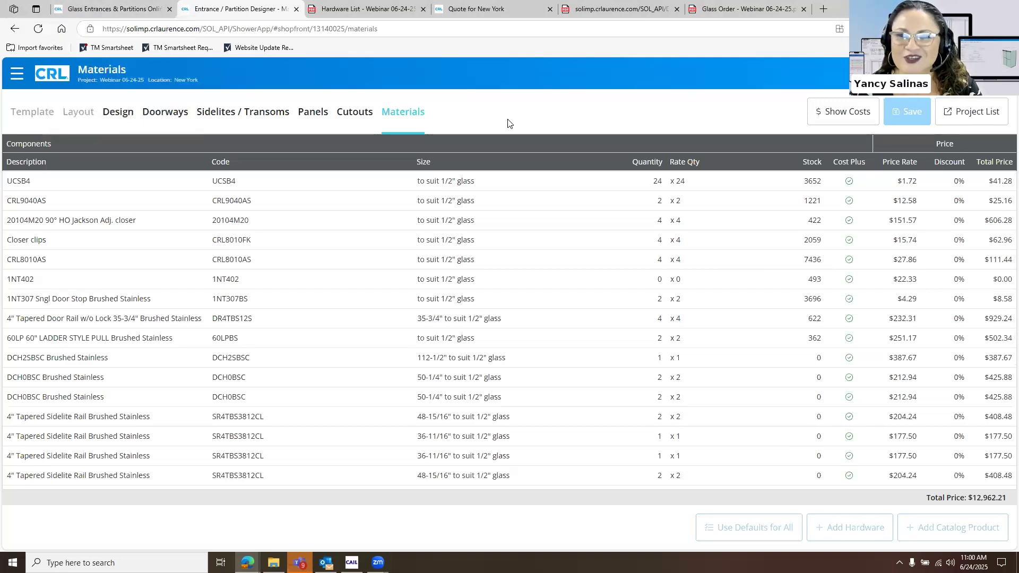
# Switch to CRL's Glass Entrances & Partitions Online web page with the trial and login options
pyautogui.click(146, 16)
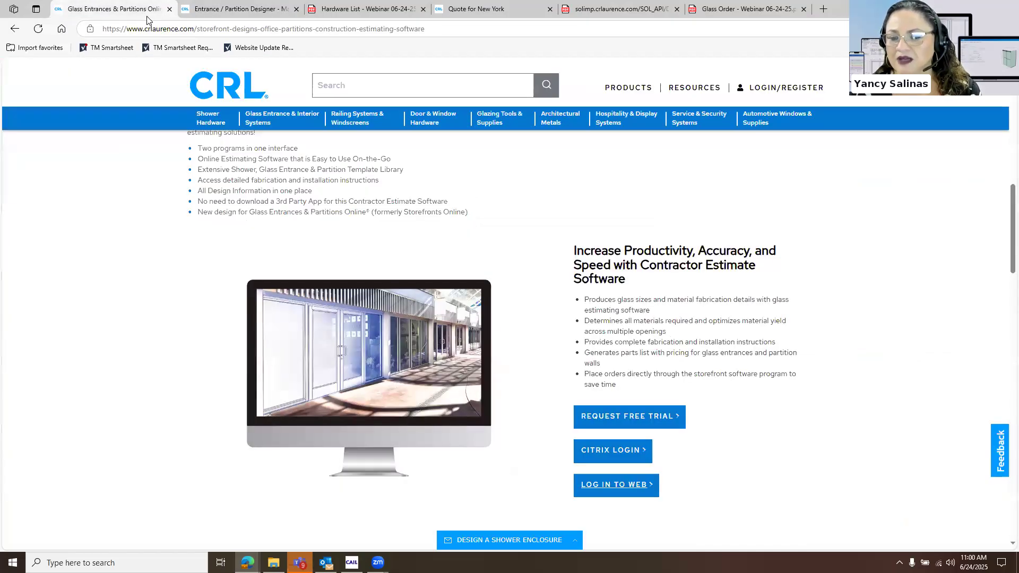